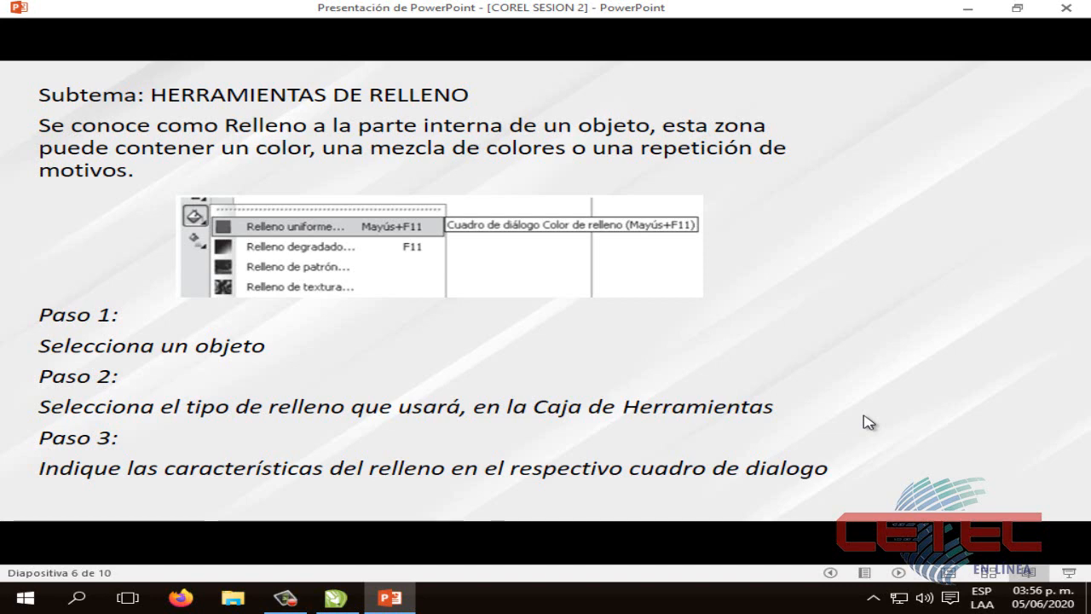
Advance the presentation to the slide explaining the Relleno Uniforme dialog
click(867, 422)
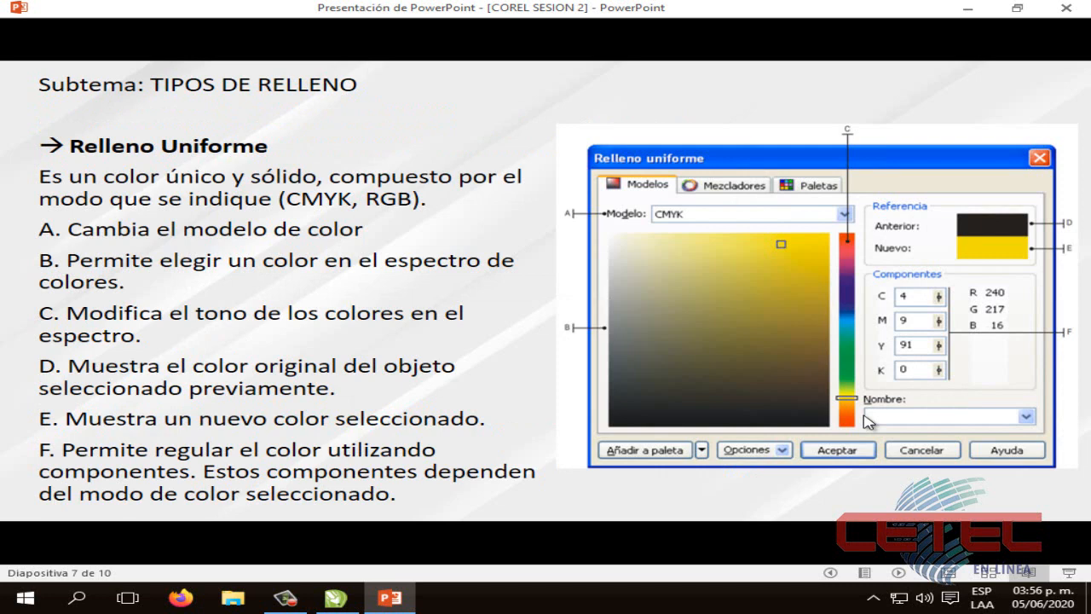
key(Left)
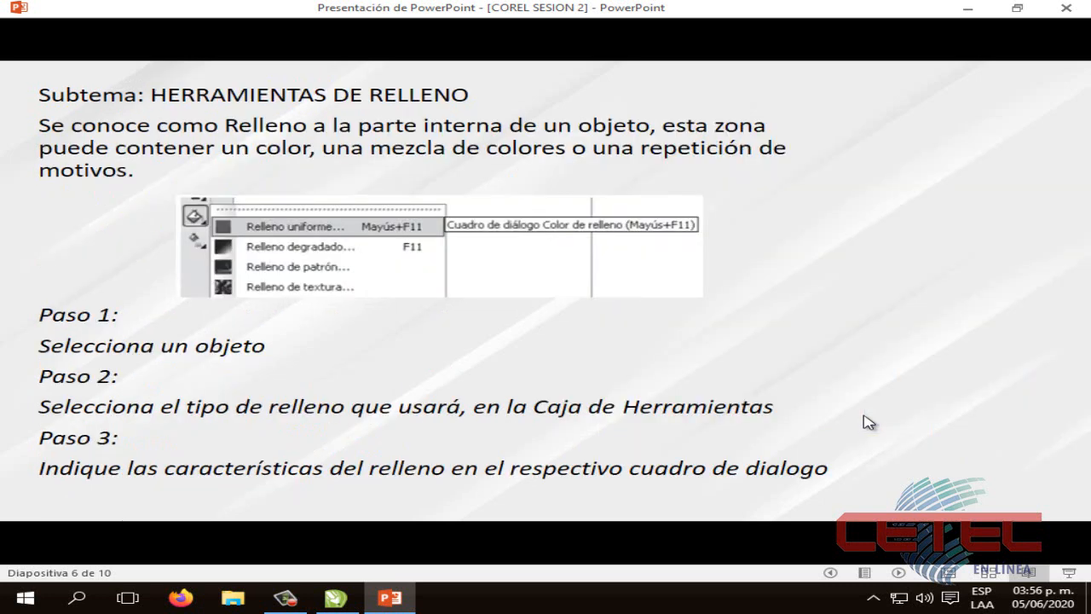
click(868, 422)
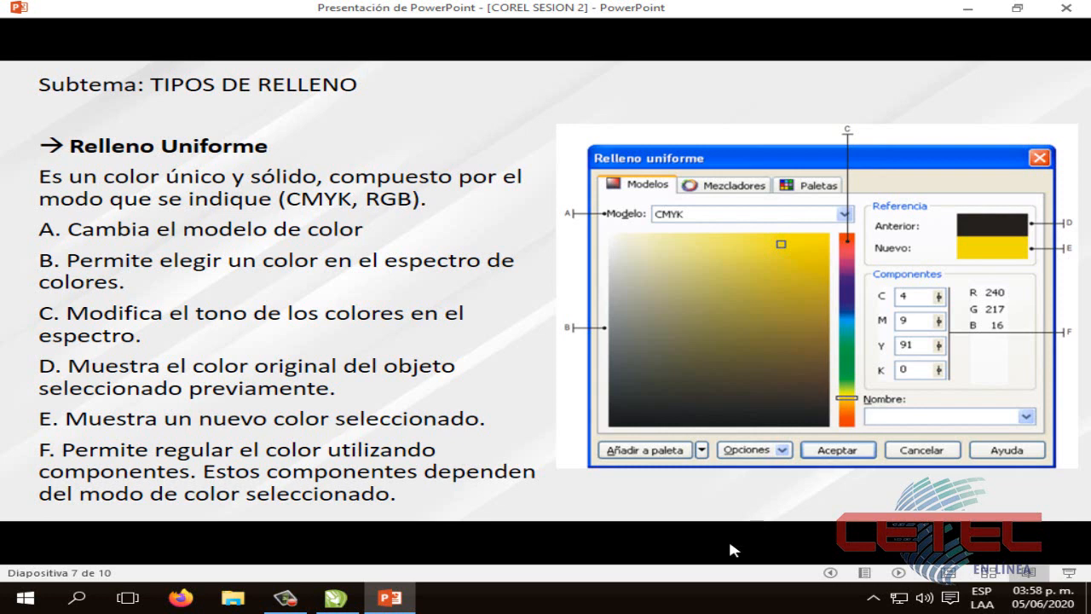
Switch to CorelDRAW and draw a square about 142 mm wide near the middle of the page
click(337, 596)
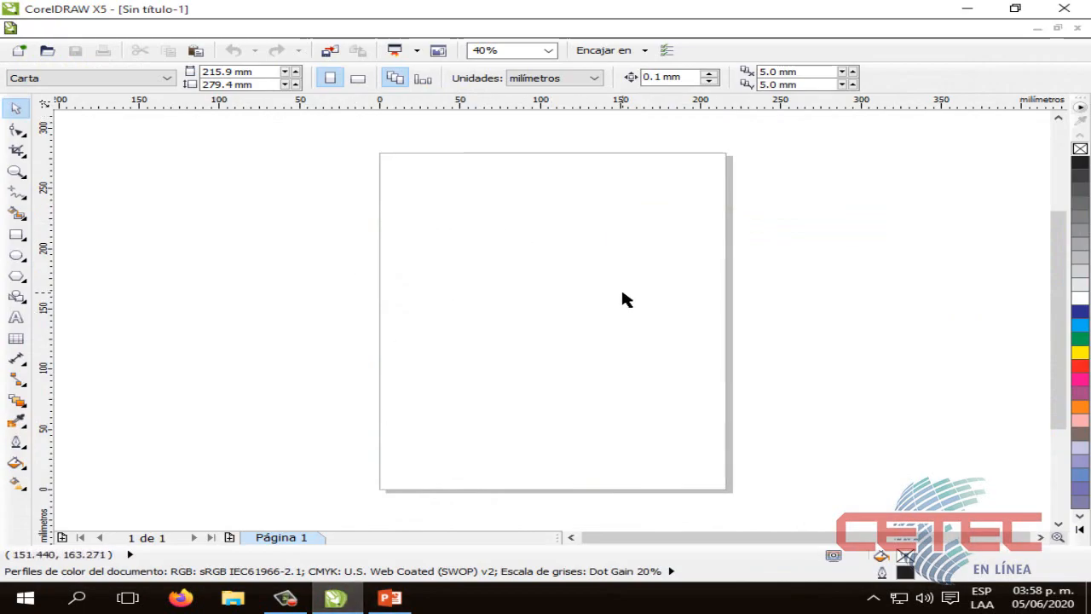
scroll(623, 295, up, 1)
scroll(699, 289, down, 1)
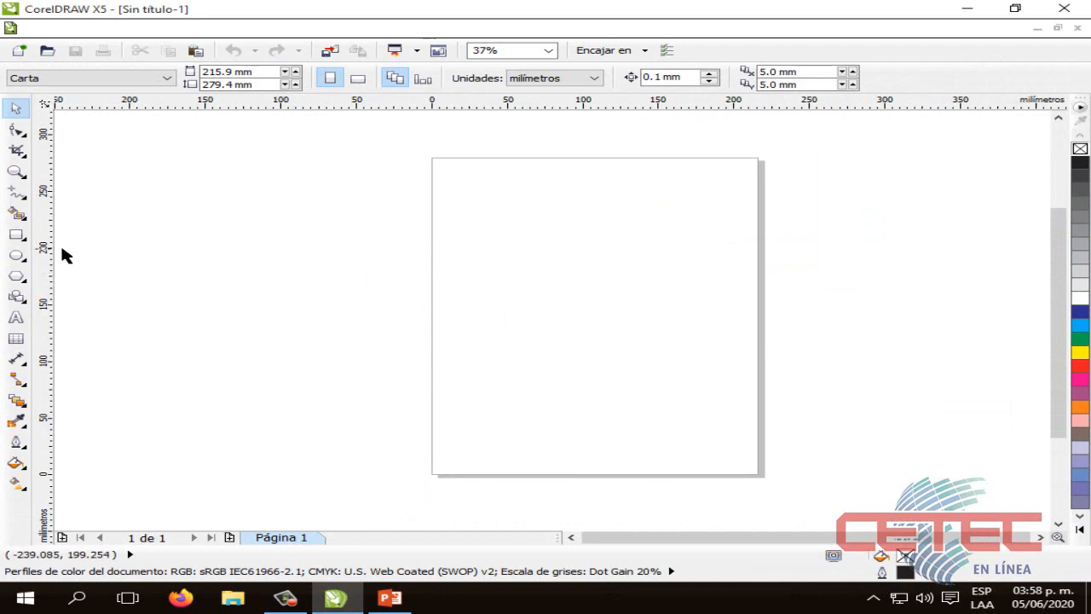
click(16, 234)
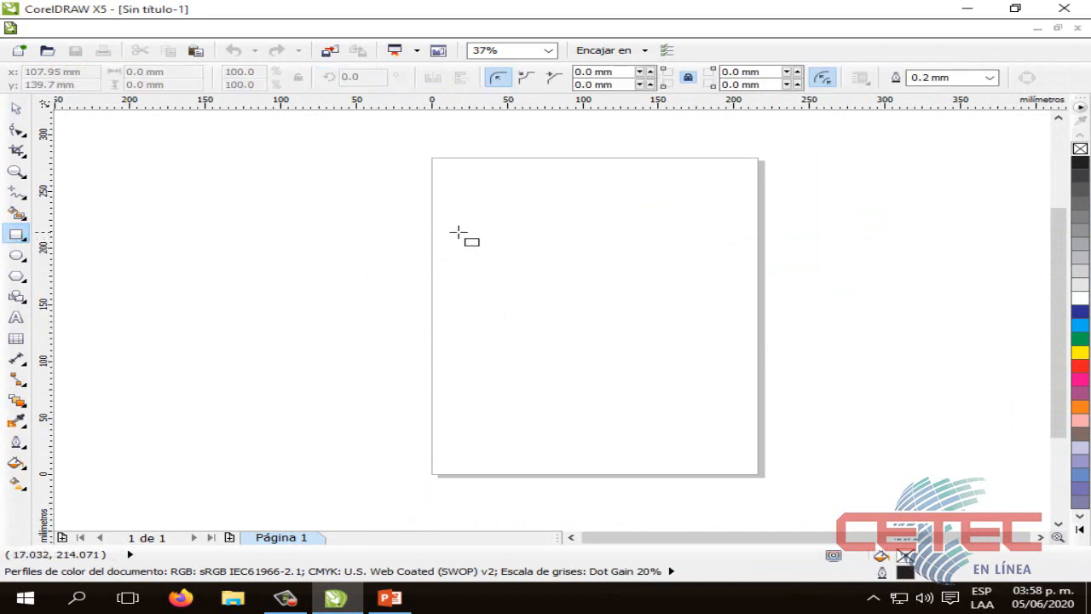
drag(500, 236, 712, 379)
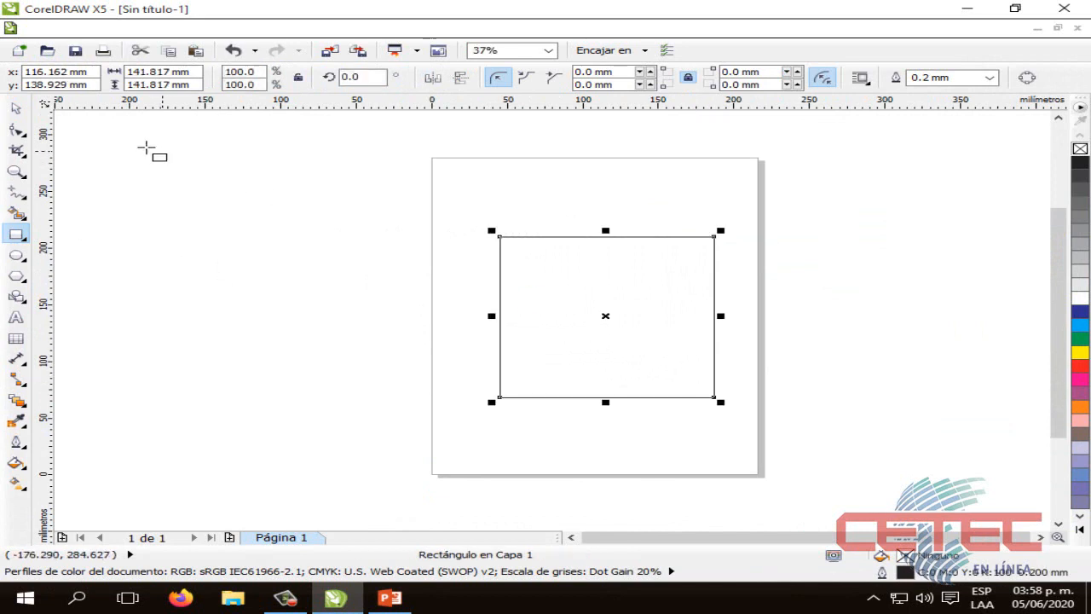
Move the square slightly up and to the left so its center lies at about x 109 mm, y 147 mm
click(16, 109)
drag(626, 257, 617, 249)
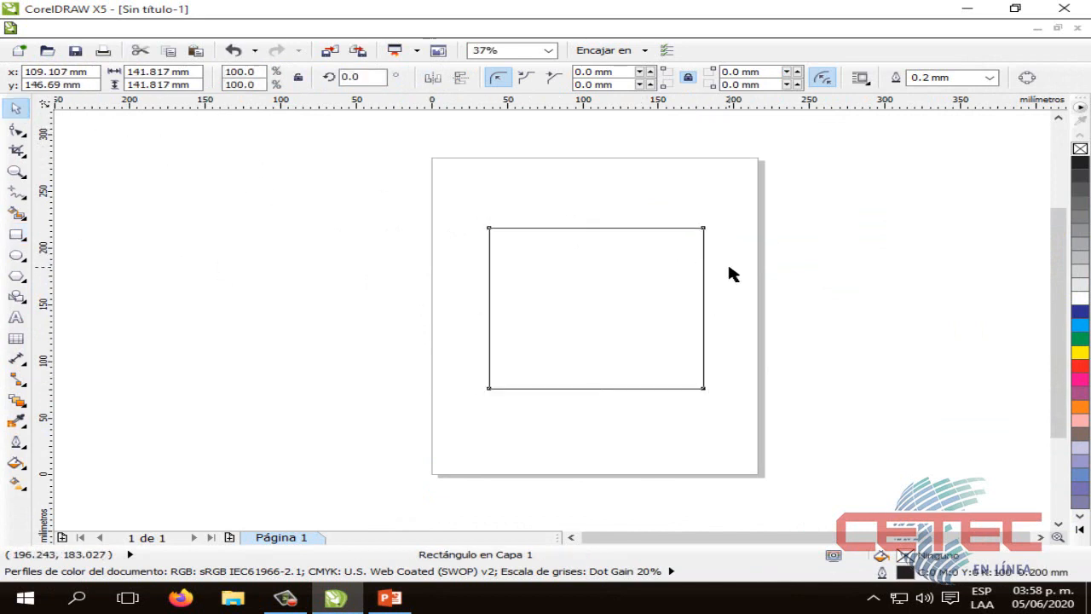
click(729, 271)
scroll(729, 271, up, 1)
drag(1054, 354, 1055, 368)
drag(884, 538, 840, 523)
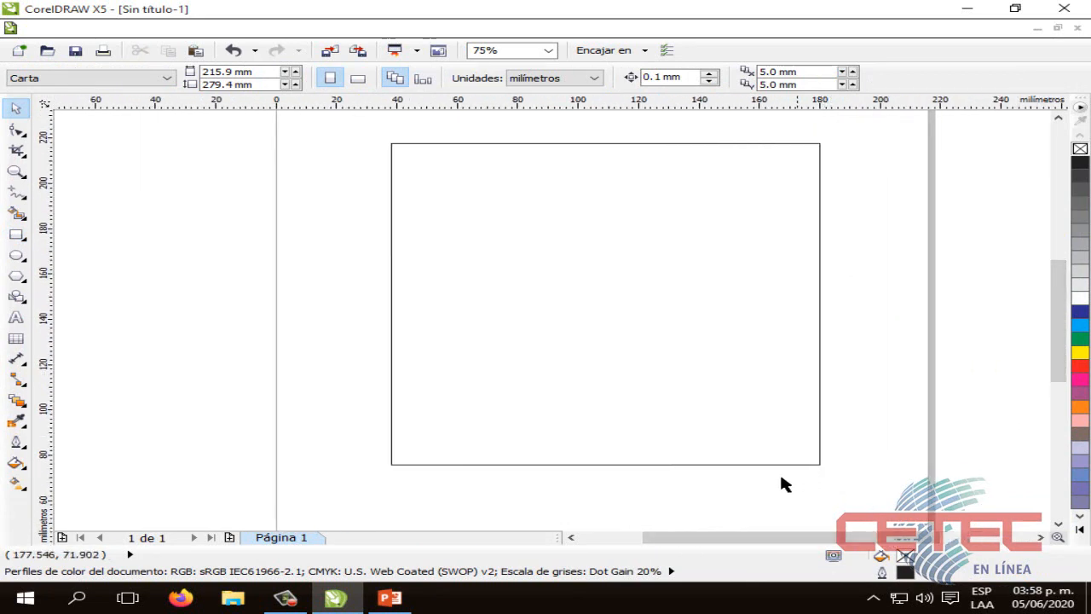
Open the square's uniform fill settings and look through the color mixers and palettes
click(679, 368)
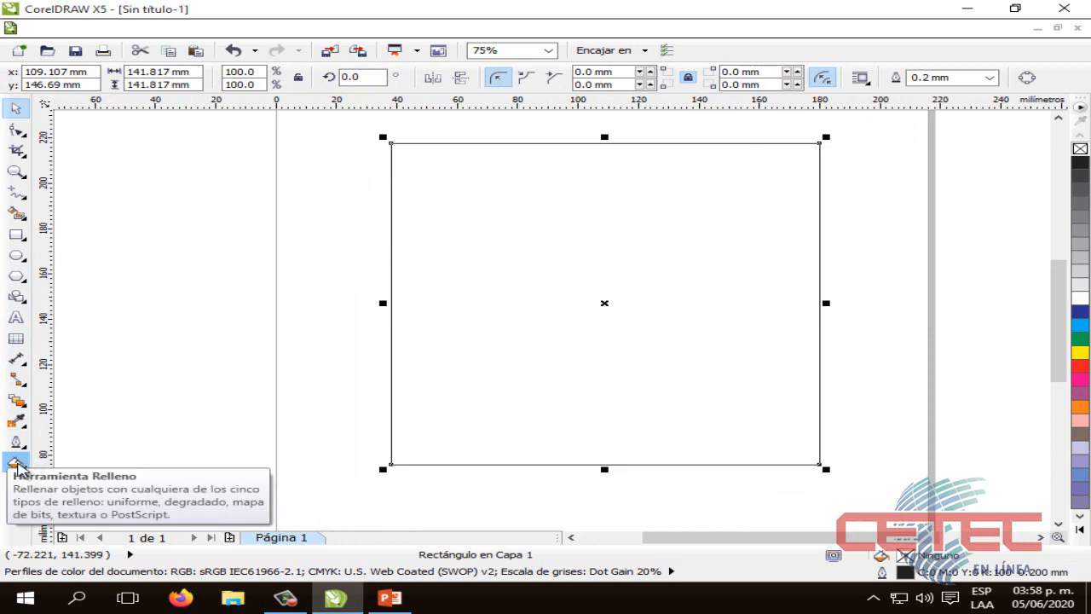
click(16, 462)
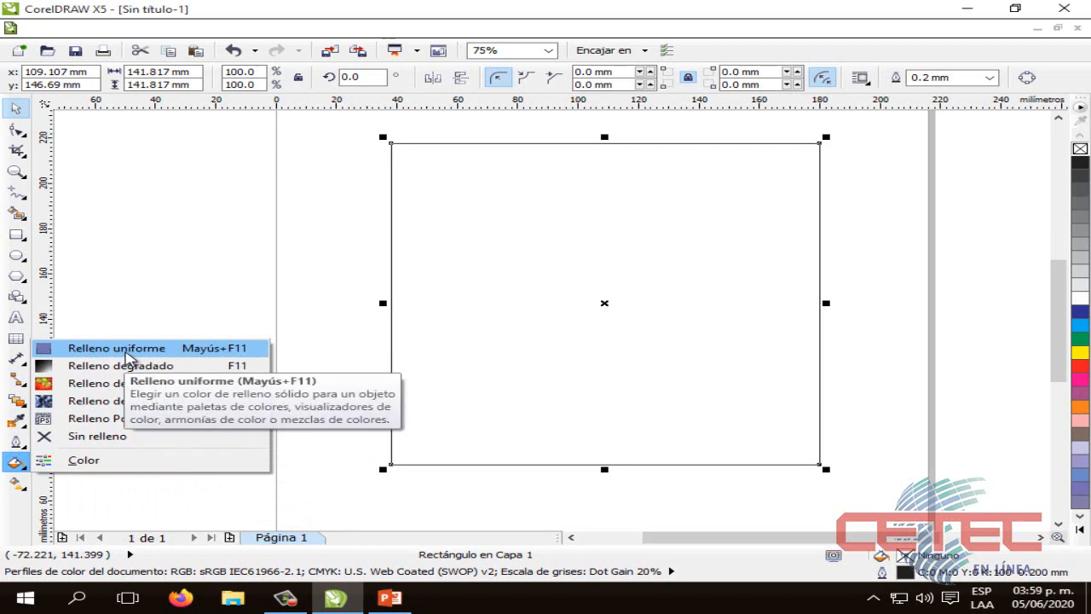
click(126, 356)
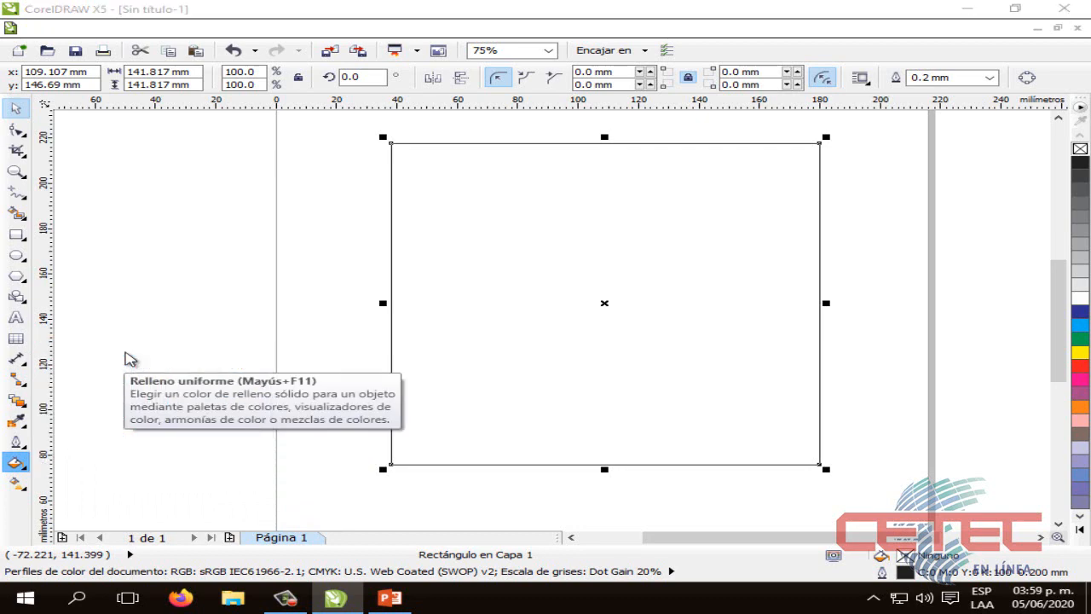
drag(586, 151, 796, 180)
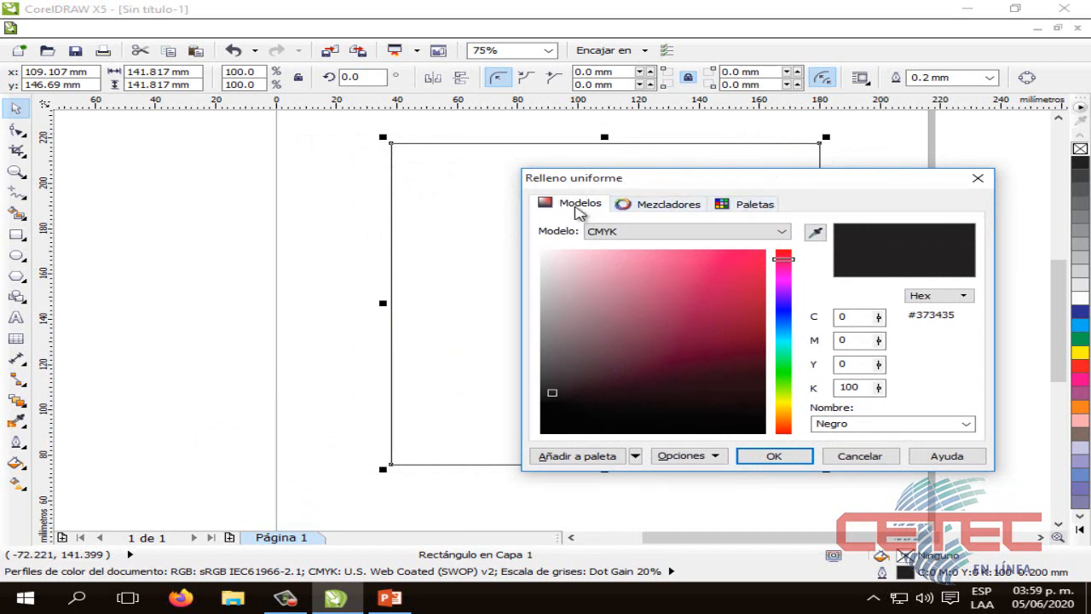
click(643, 212)
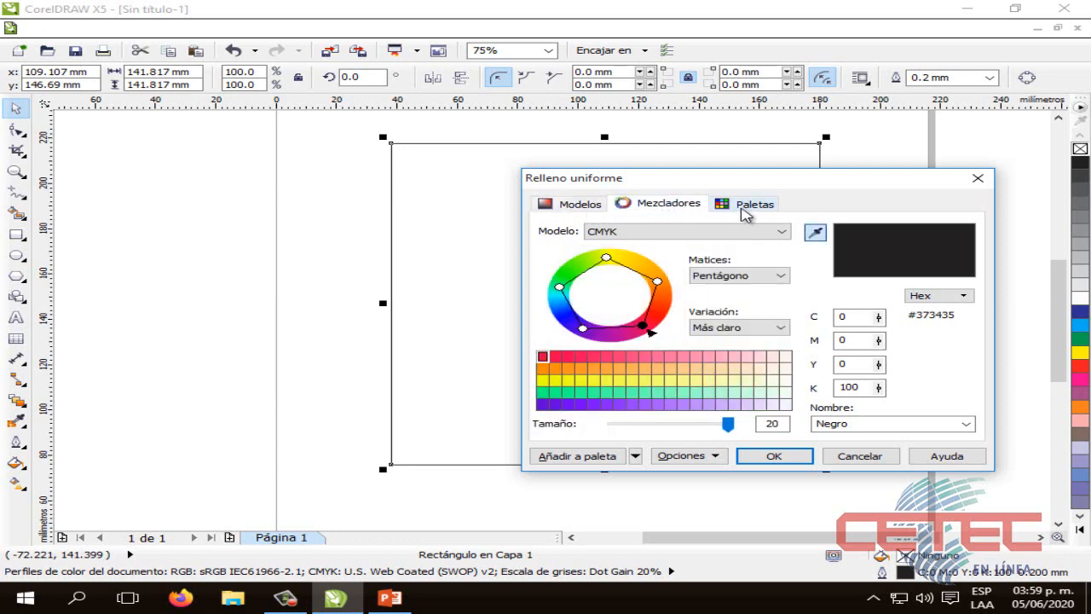
click(742, 210)
click(739, 209)
click(635, 209)
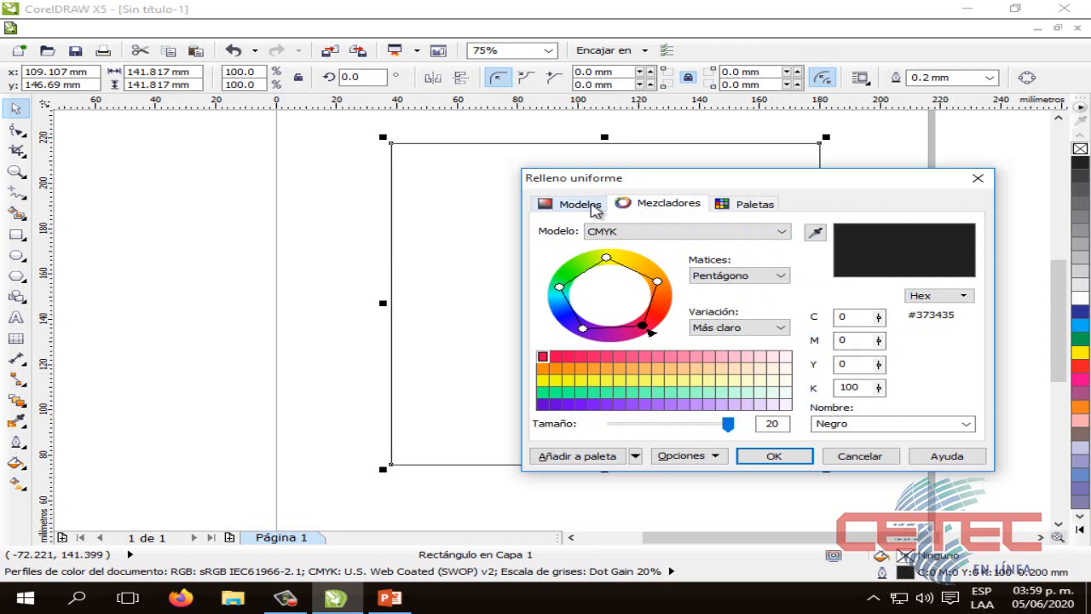
click(594, 213)
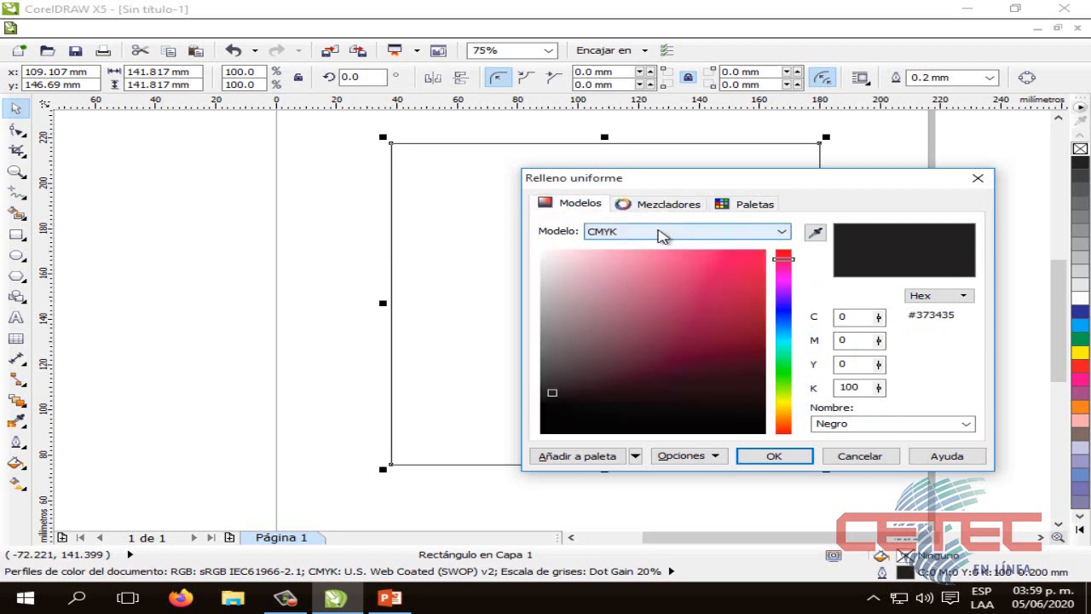
Fill the square with a pinkish red in the CMYK model, C 0, M 100, Y 54, K 0
click(732, 236)
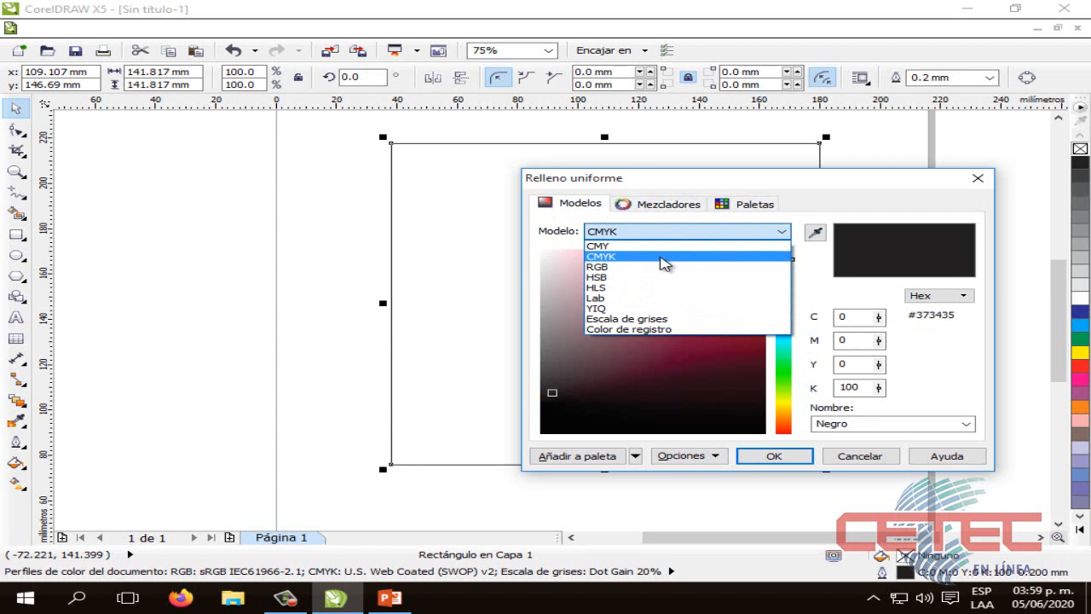
click(664, 264)
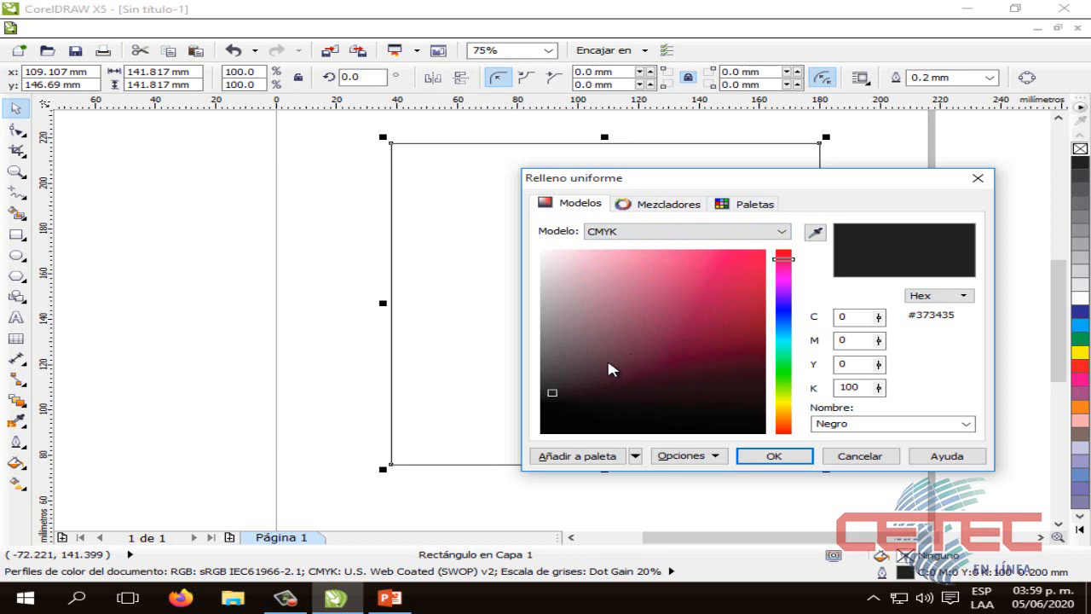
click(554, 390)
mouse_move(685, 339)
mouse_down()
mouse_move(691, 312)
mouse_move(676, 292)
mouse_move(574, 380)
mouse_move(663, 357)
mouse_move(728, 314)
mouse_move(728, 285)
mouse_move(688, 273)
mouse_move(624, 290)
mouse_move(713, 254)
mouse_move(758, 275)
mouse_move(625, 283)
mouse_move(666, 361)
mouse_move(755, 287)
mouse_move(640, 311)
mouse_move(704, 268)
mouse_move(749, 291)
mouse_move(662, 353)
mouse_move(694, 307)
mouse_move(750, 287)
mouse_move(755, 257)
mouse_up()
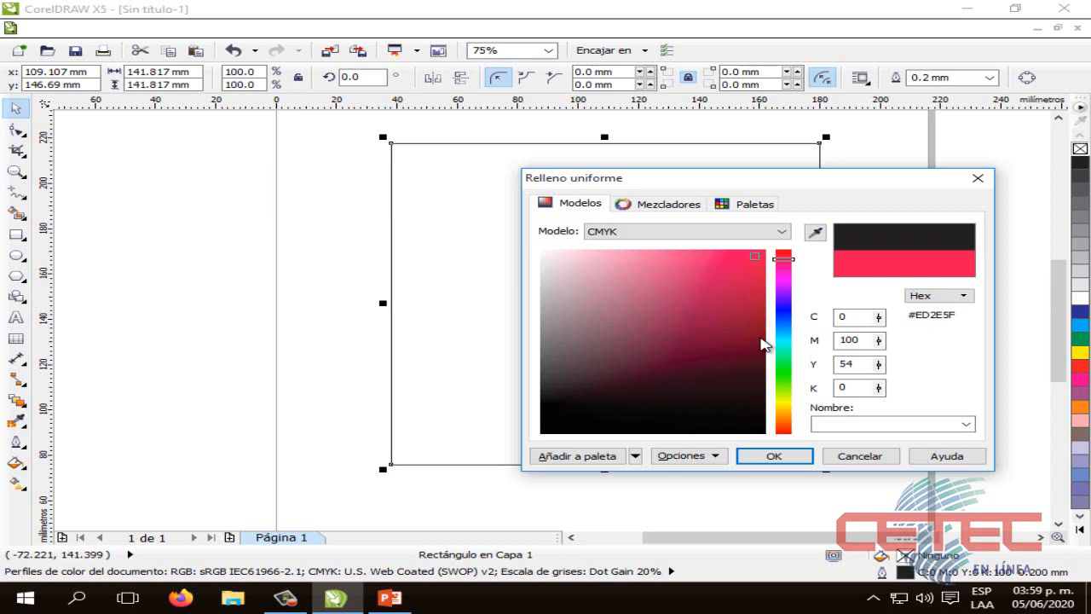
key(Return)
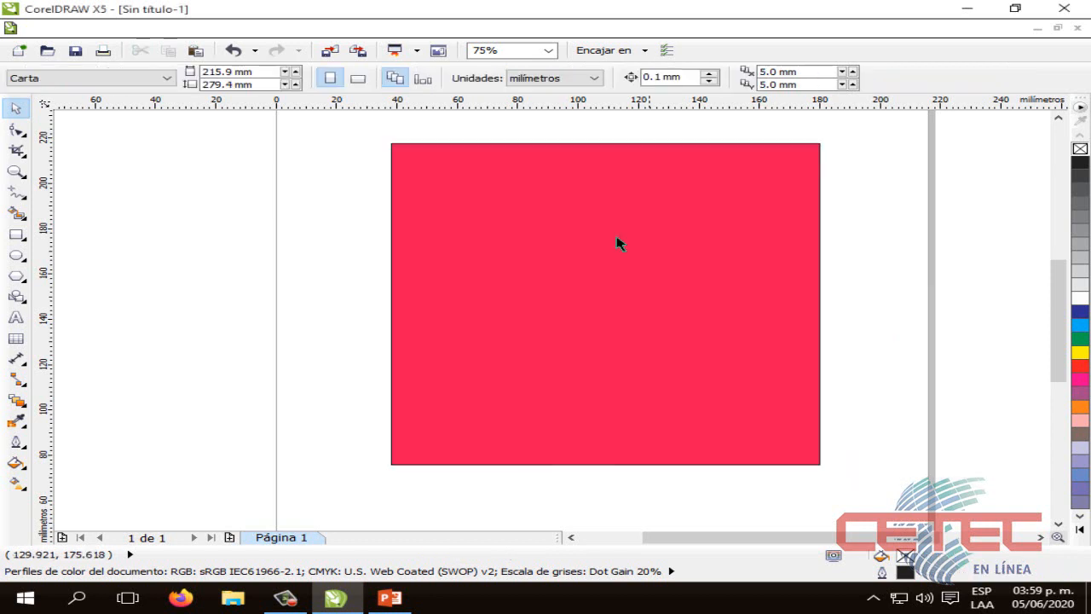
click(602, 282)
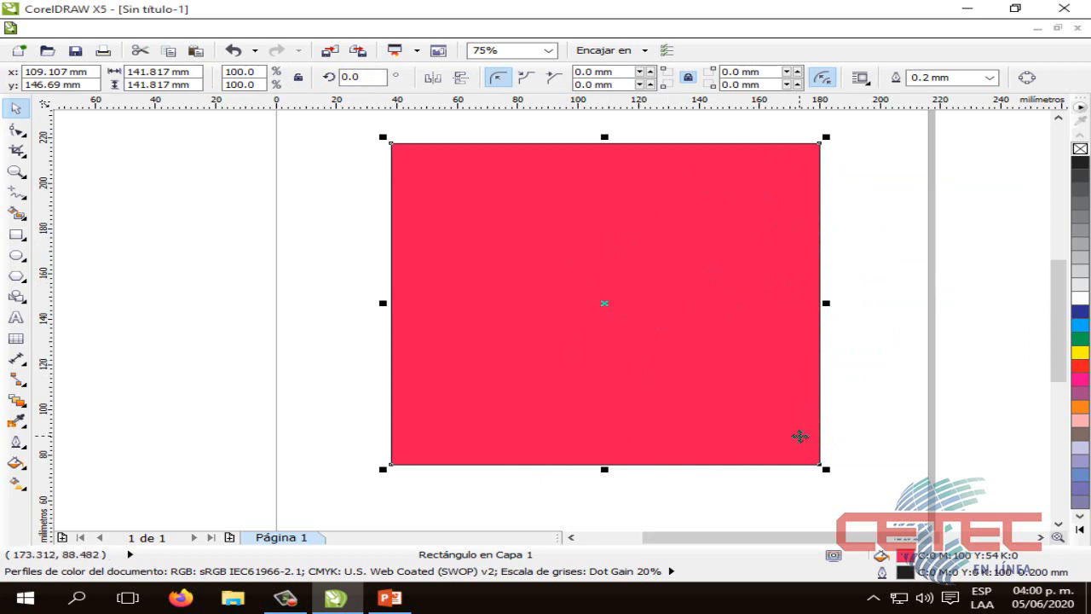
click(818, 382)
click(850, 380)
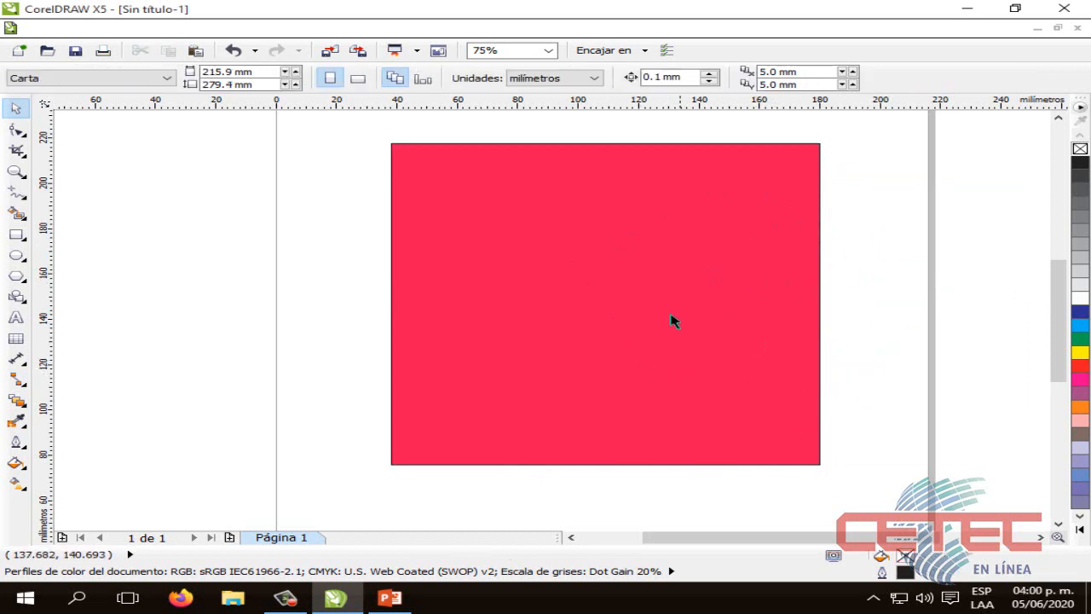
Reopen the red square's uniform fill settings and examine the palettes and the mixers with their Matices options
click(449, 279)
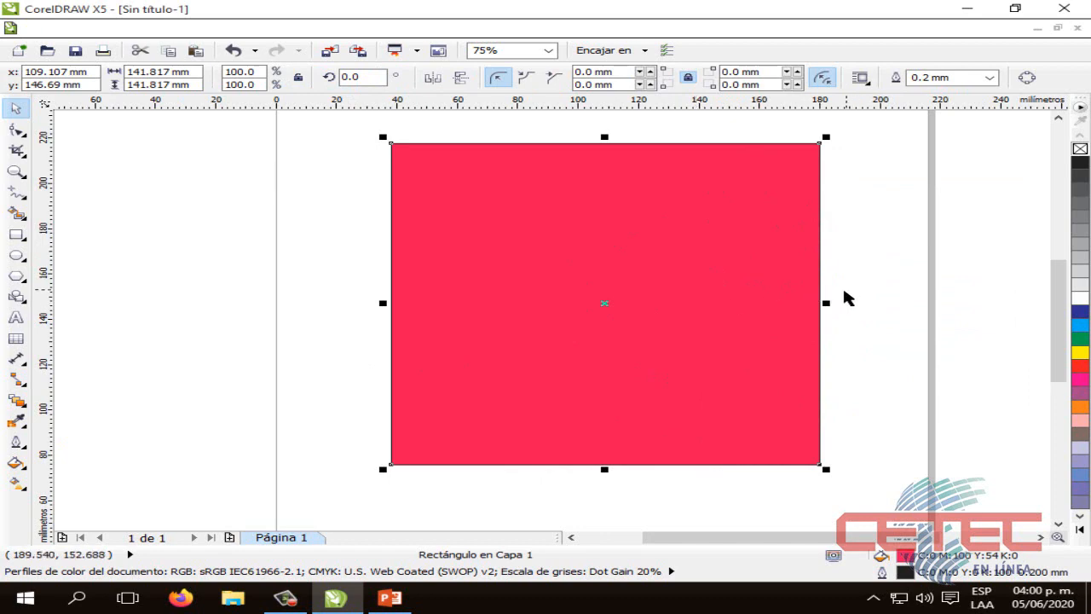
click(15, 462)
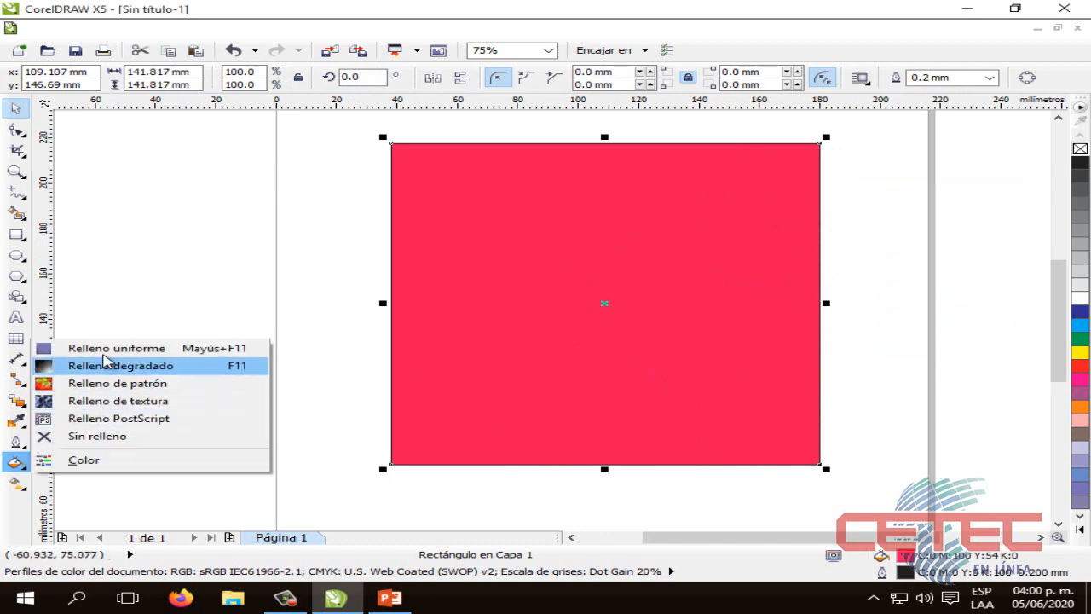
click(110, 349)
click(667, 204)
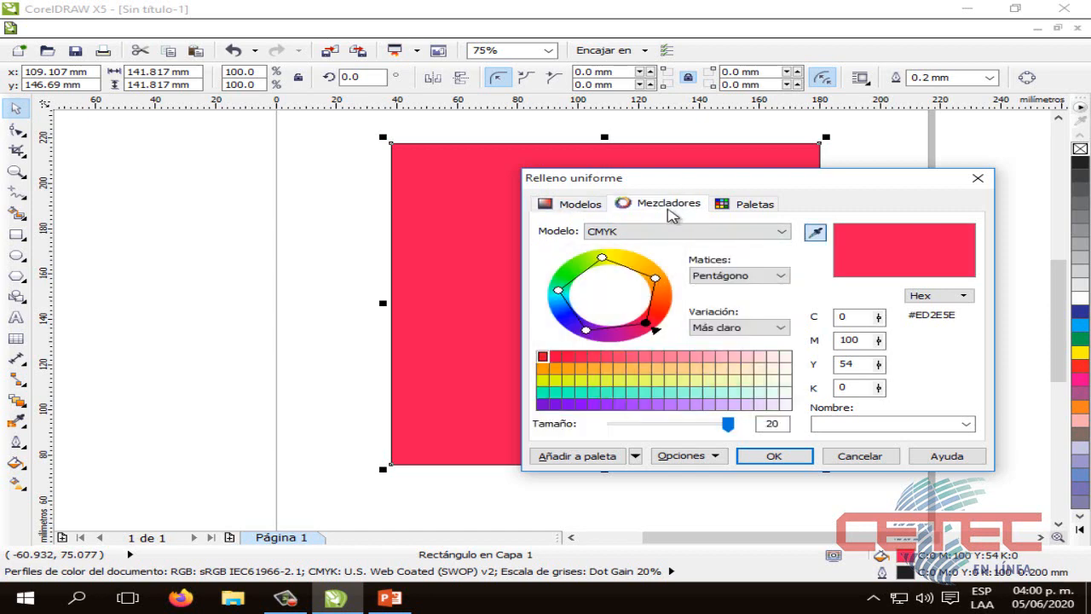
click(728, 209)
click(674, 209)
click(729, 206)
click(660, 206)
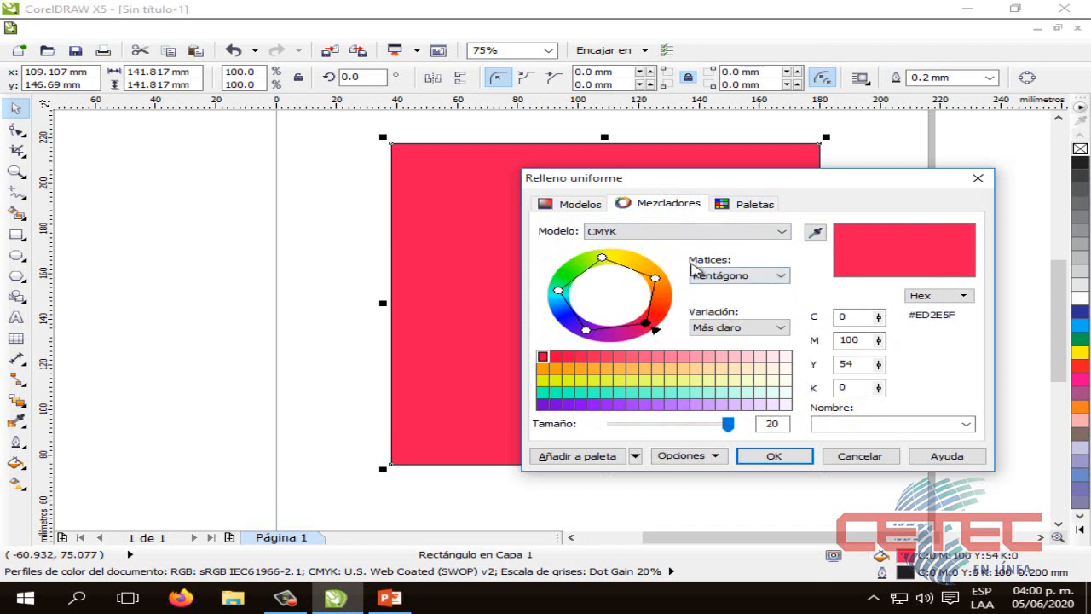
click(771, 278)
click(771, 278)
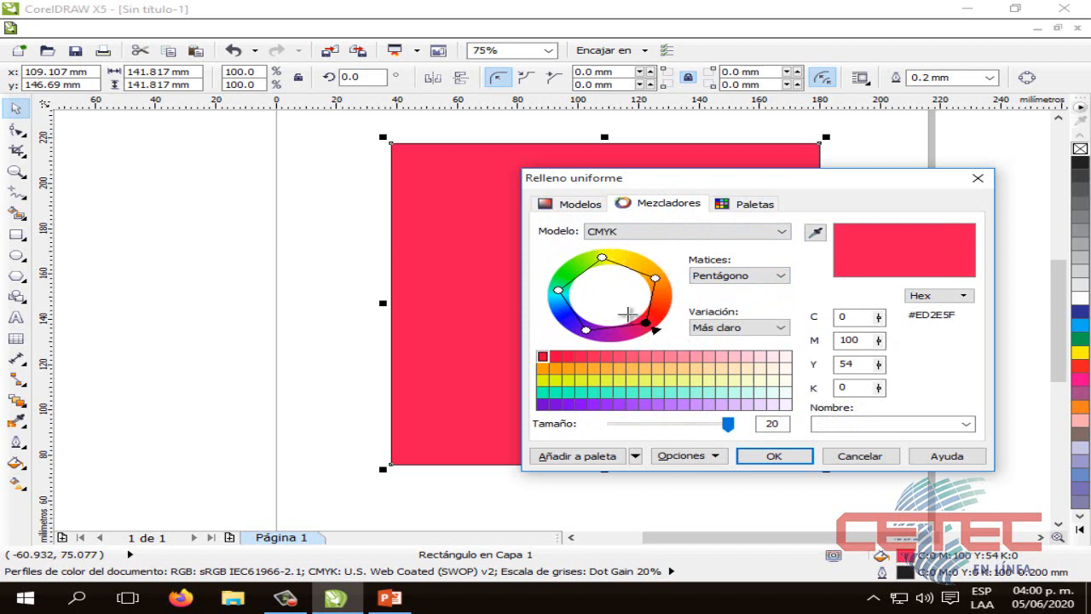
Shift the hue of the square's uniform fill to green, C 58, M 0, Y 100, K 0, and apply it
click(579, 207)
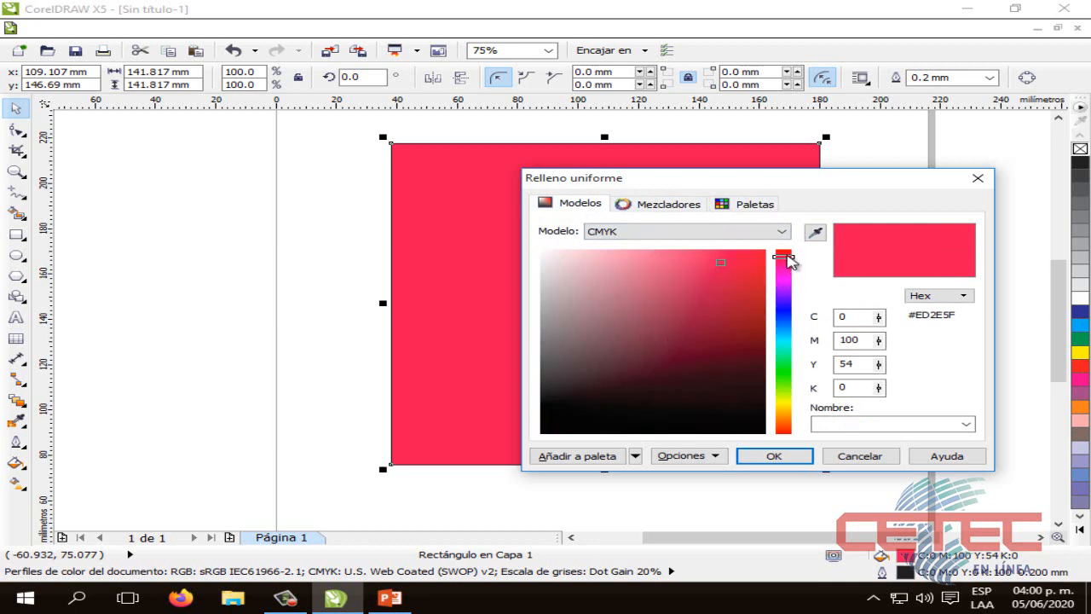
drag(786, 257, 801, 387)
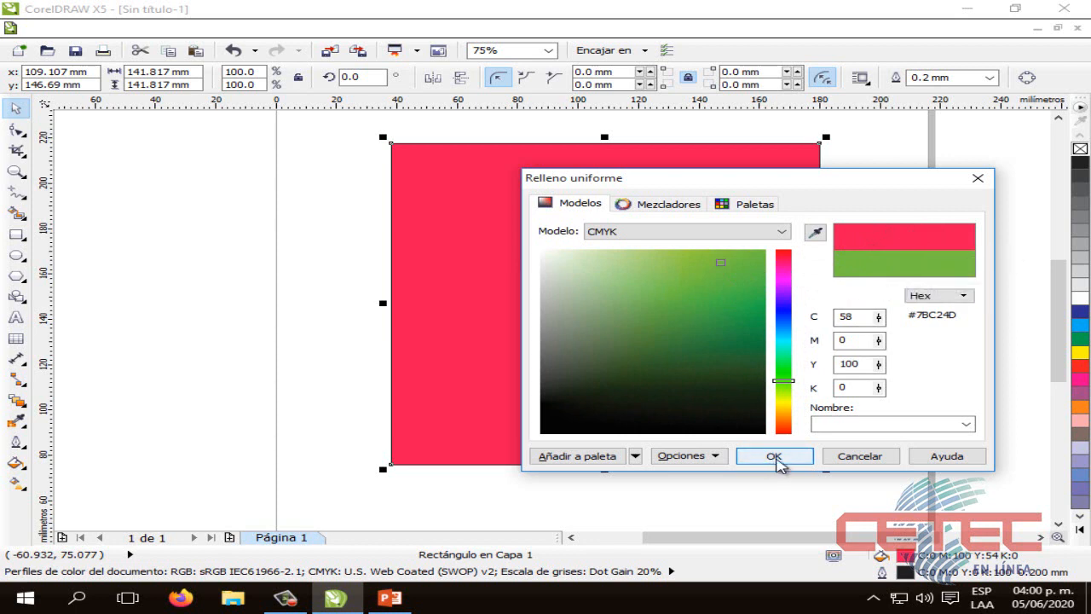
click(775, 457)
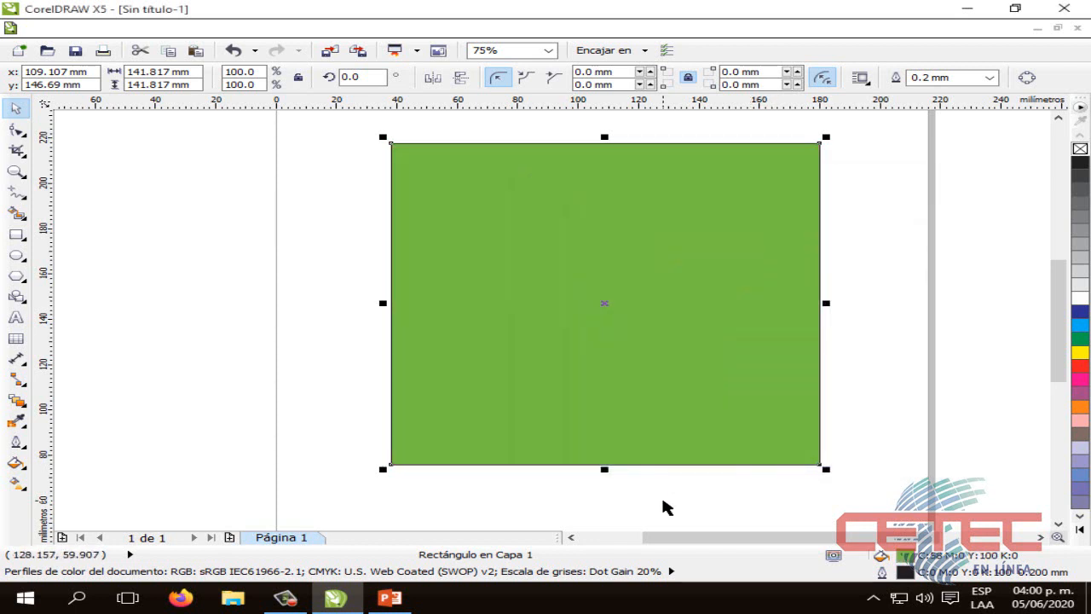
click(663, 501)
click(691, 324)
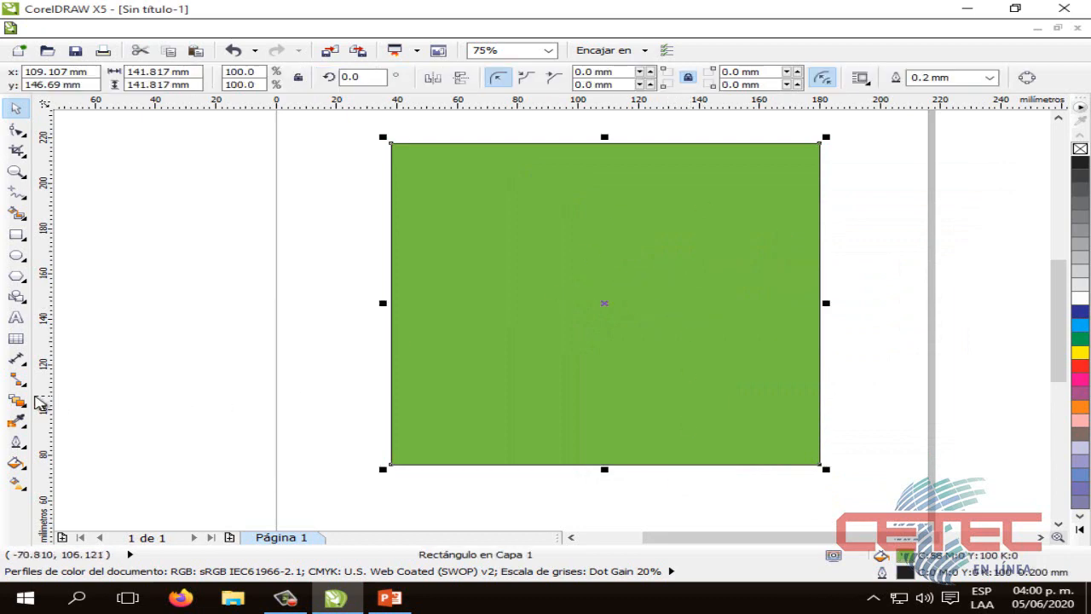
Change the green square's uniform fill to yellow in the CMYK model, C 4, M 0, Y 100, K 0
click(24, 465)
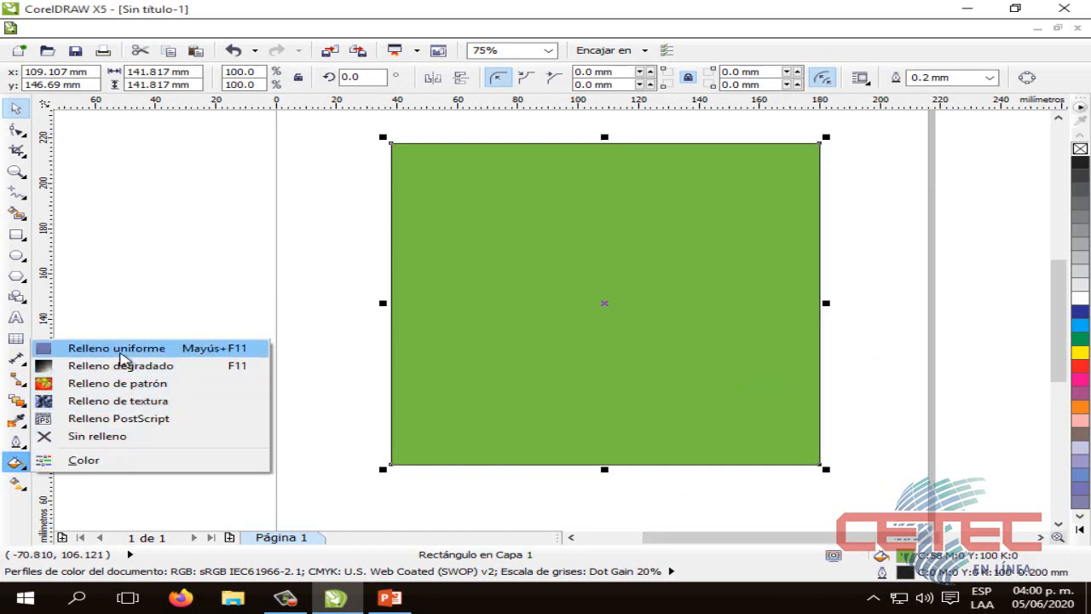
click(122, 355)
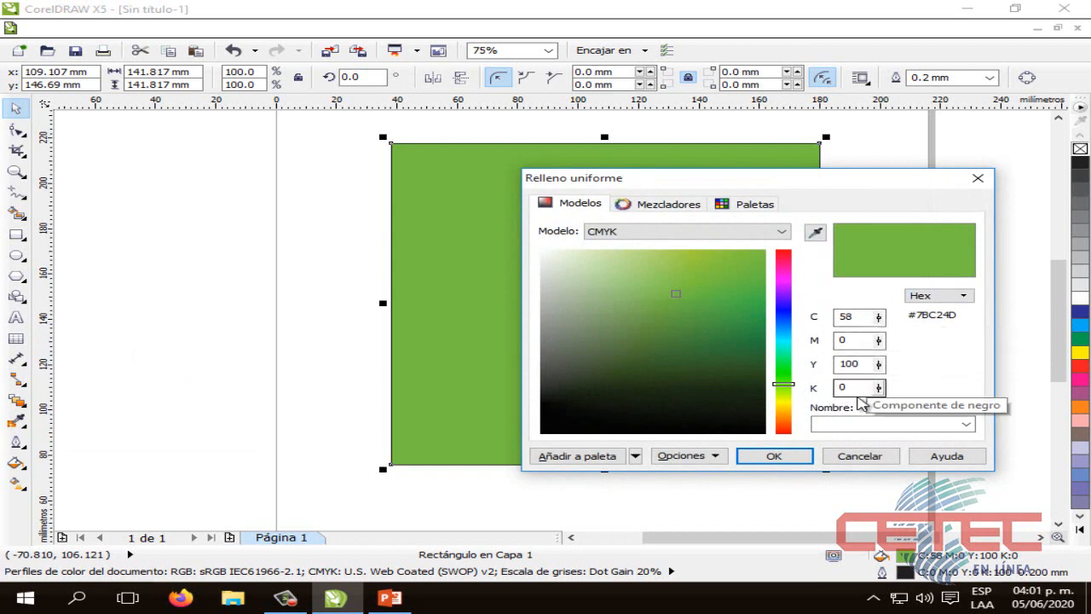
mouse_move(795, 391)
mouse_down()
mouse_move(800, 415)
mouse_move(795, 400)
mouse_up()
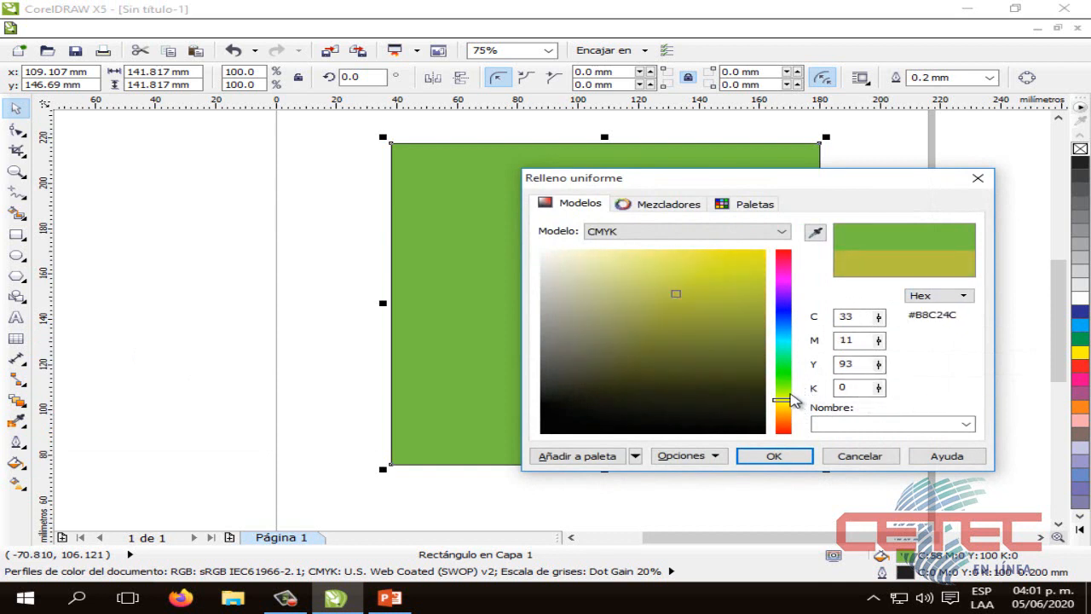
drag(666, 291, 784, 231)
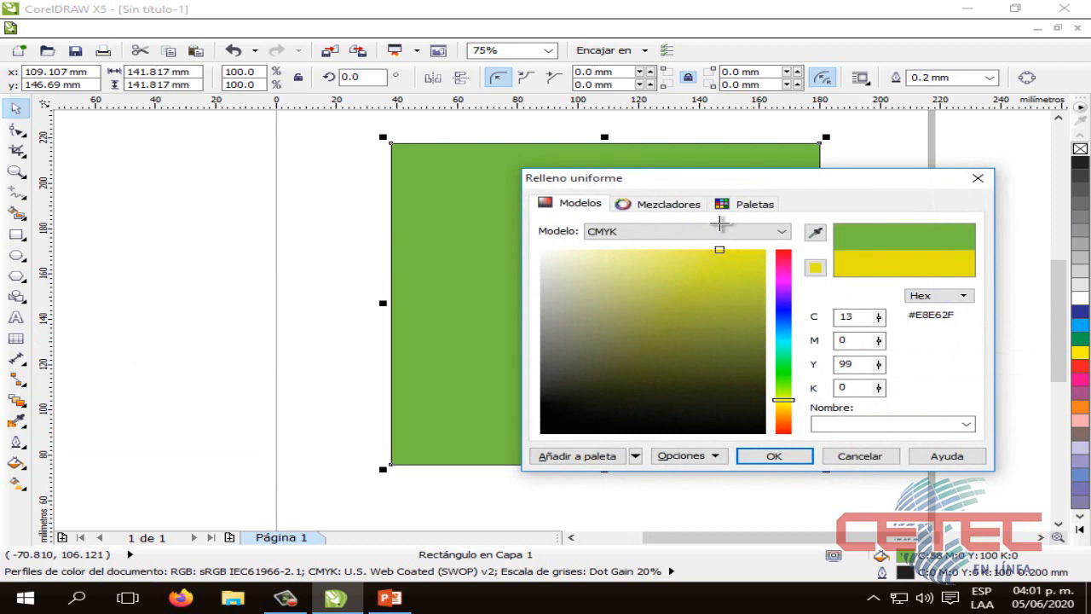
drag(778, 401, 784, 403)
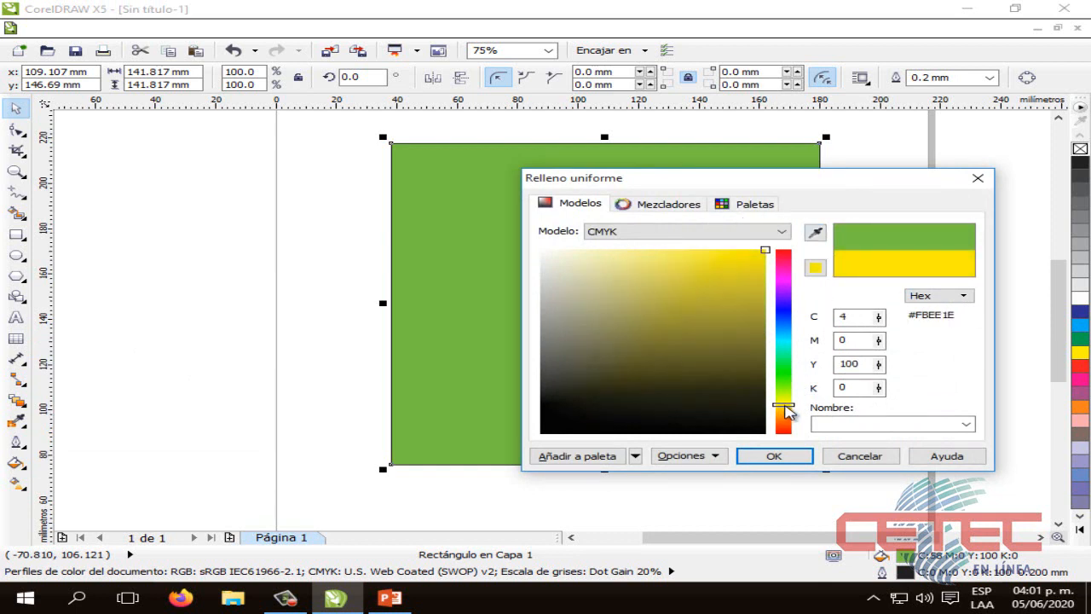
click(774, 455)
click(346, 307)
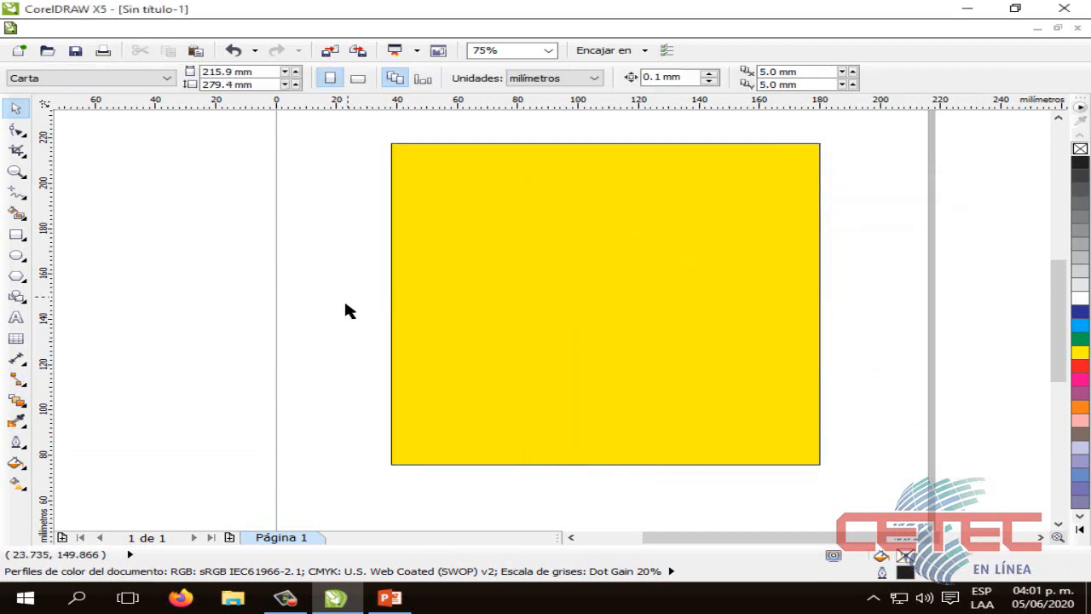
Open the uniform fill settings with nothing selected, view the default fill options for new objects, and close them without changes
click(16, 462)
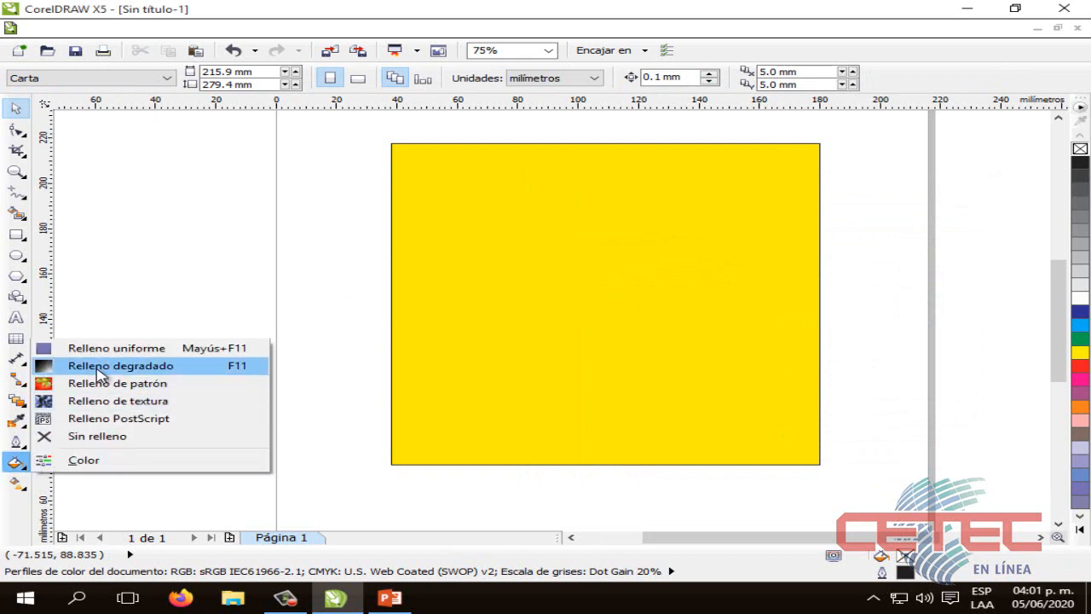
click(97, 350)
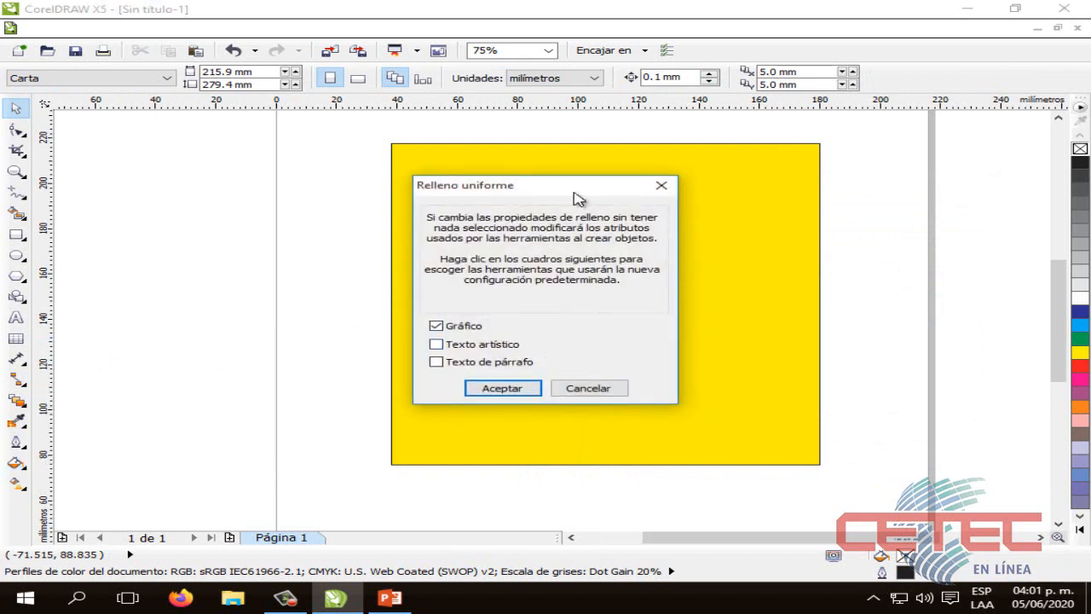
drag(550, 187, 610, 202)
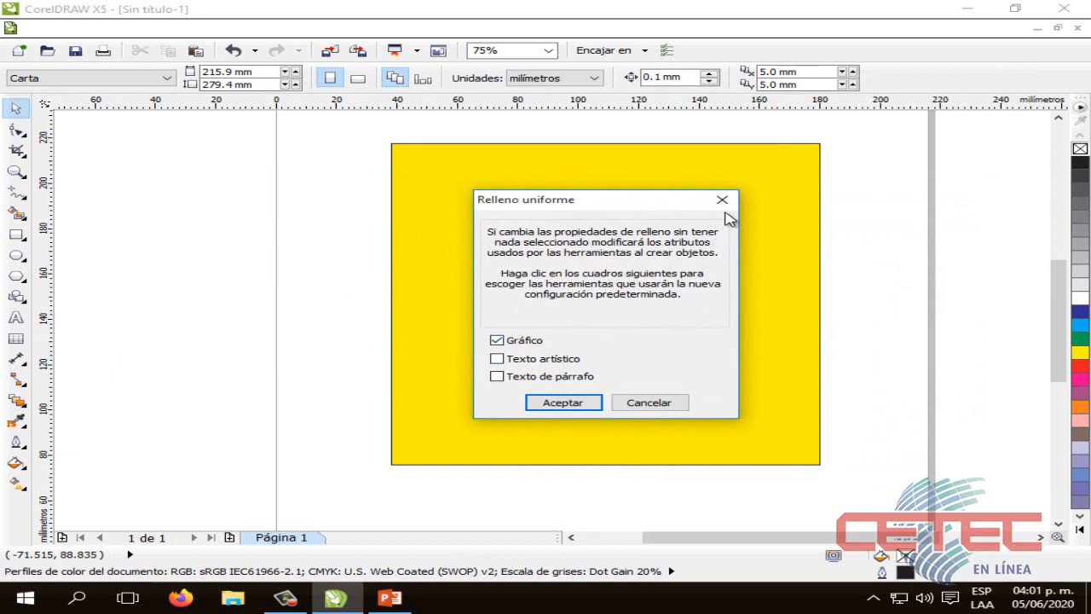
click(722, 199)
Select the yellow square and review its CMYK values in the uniform fill settings without changing them
click(567, 289)
click(15, 464)
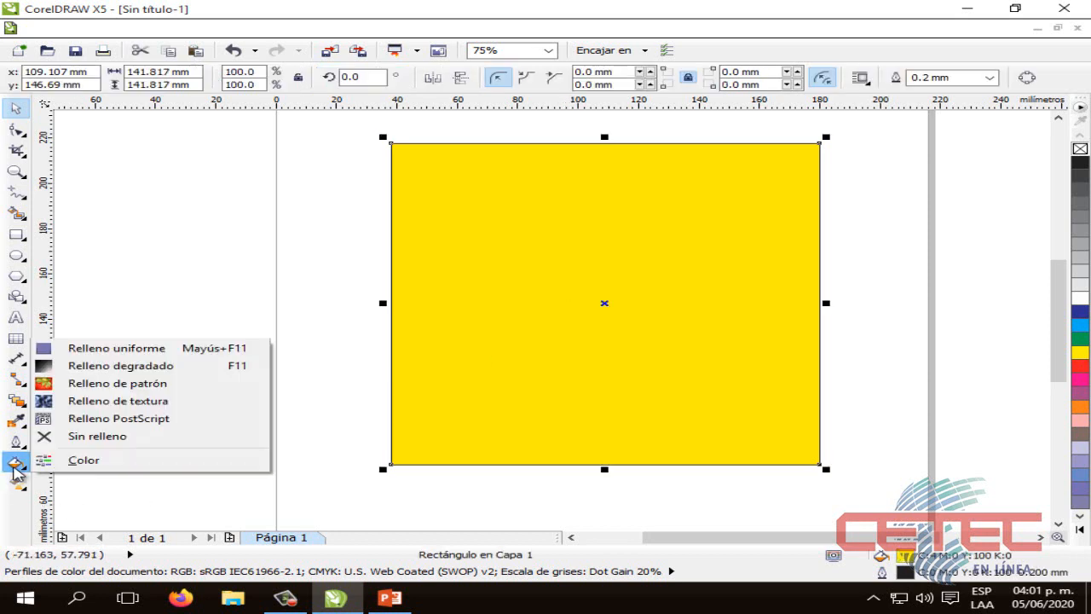
click(119, 348)
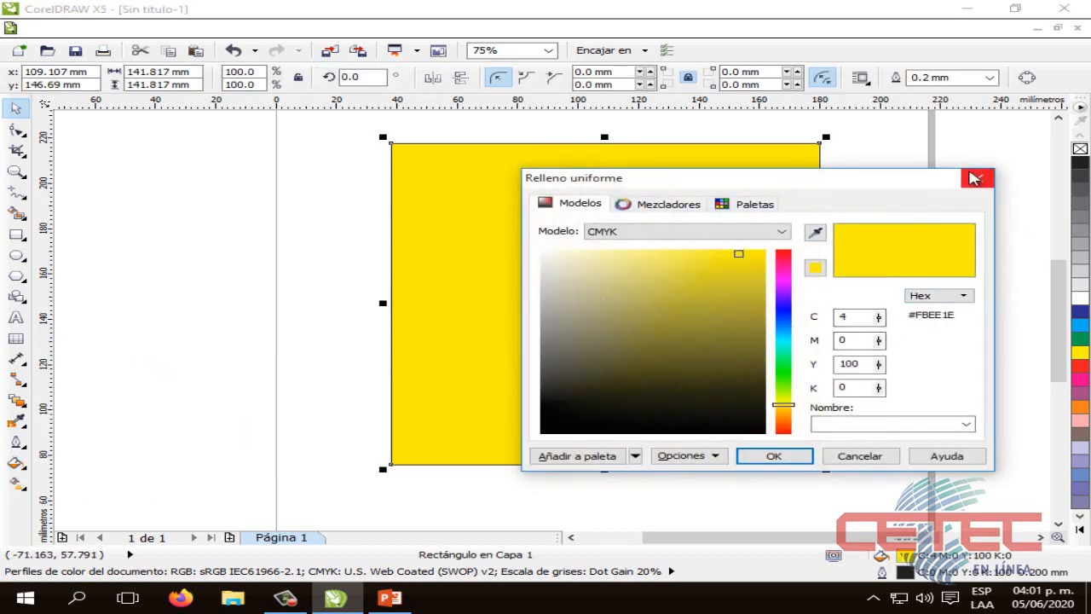
click(975, 177)
click(824, 224)
click(813, 212)
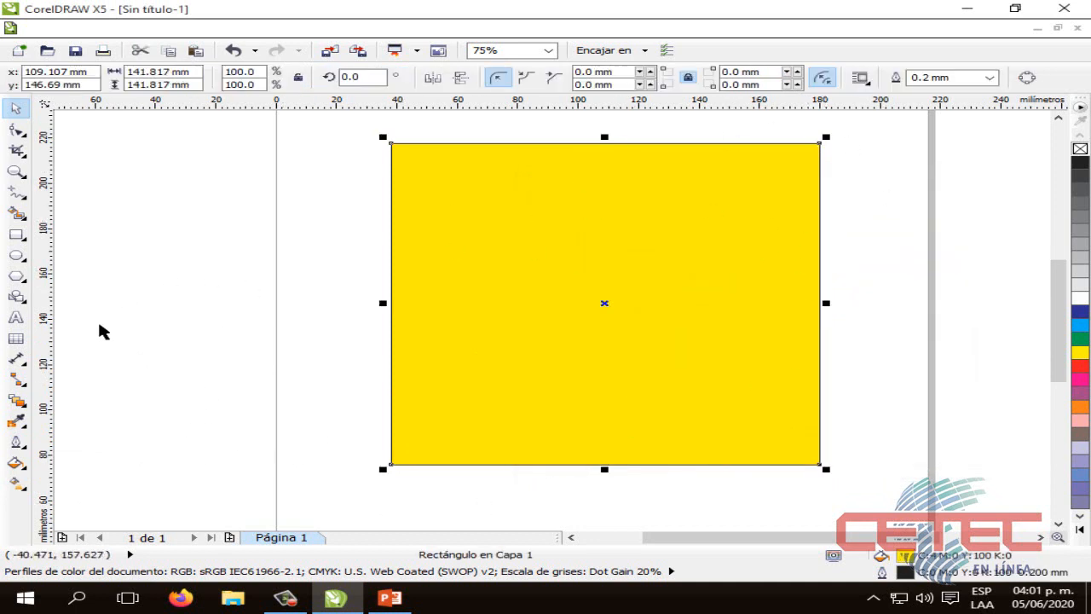
click(15, 462)
click(120, 348)
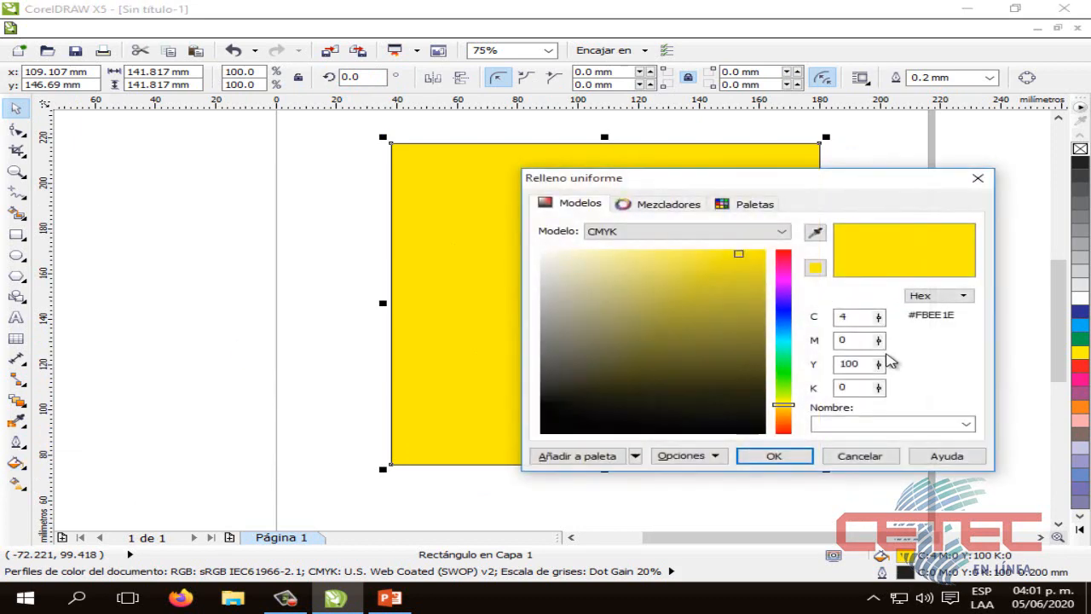
click(978, 178)
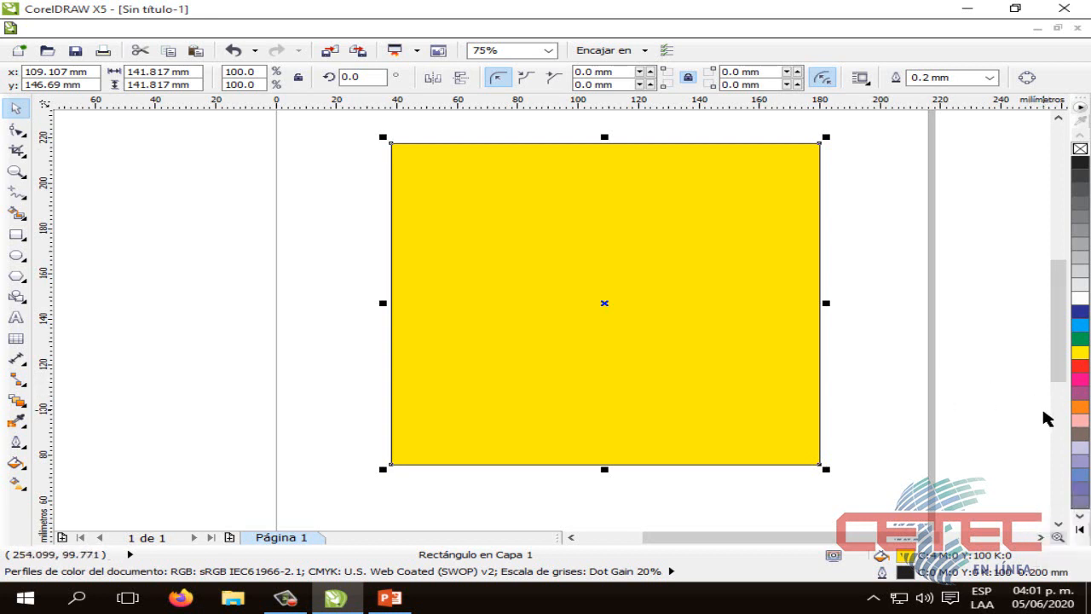
click(906, 385)
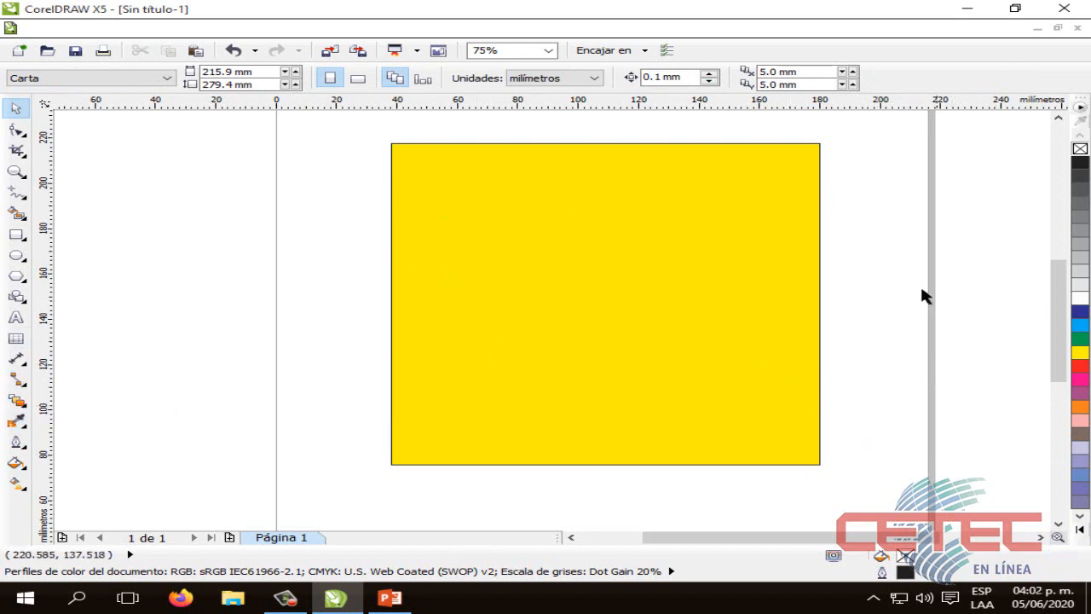
Fill the yellow square with the palette's orange, C 0, M 60, Y 100, K 0, and deselect it
click(717, 302)
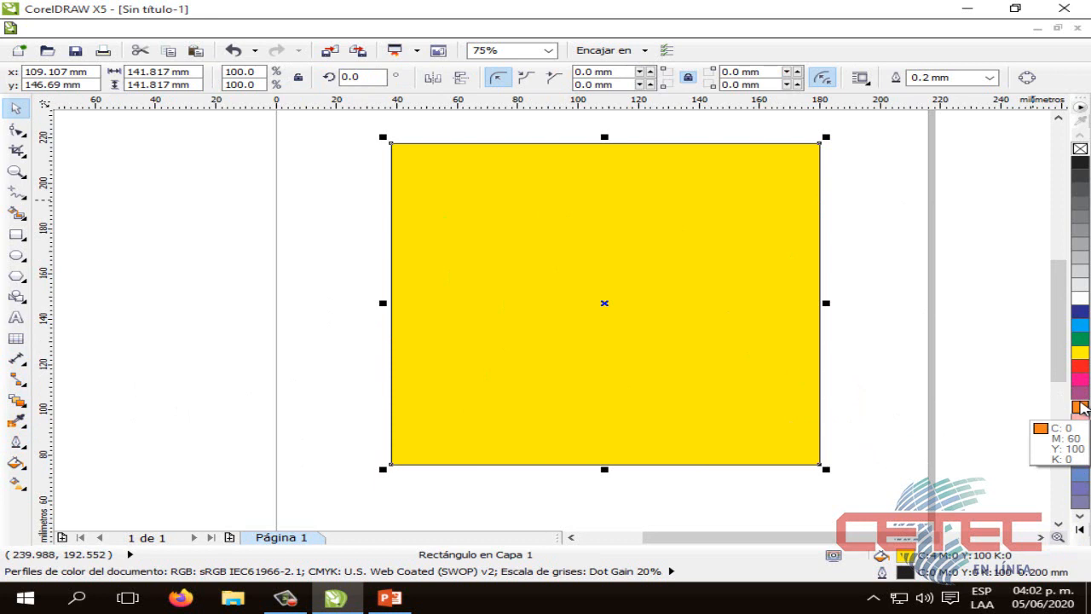
click(1081, 407)
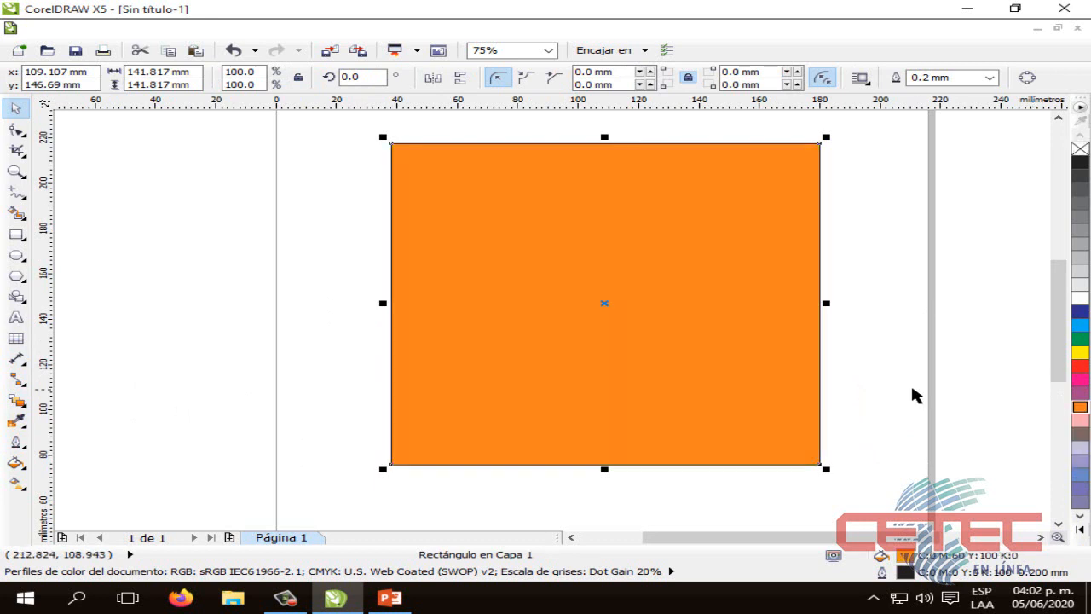
click(910, 382)
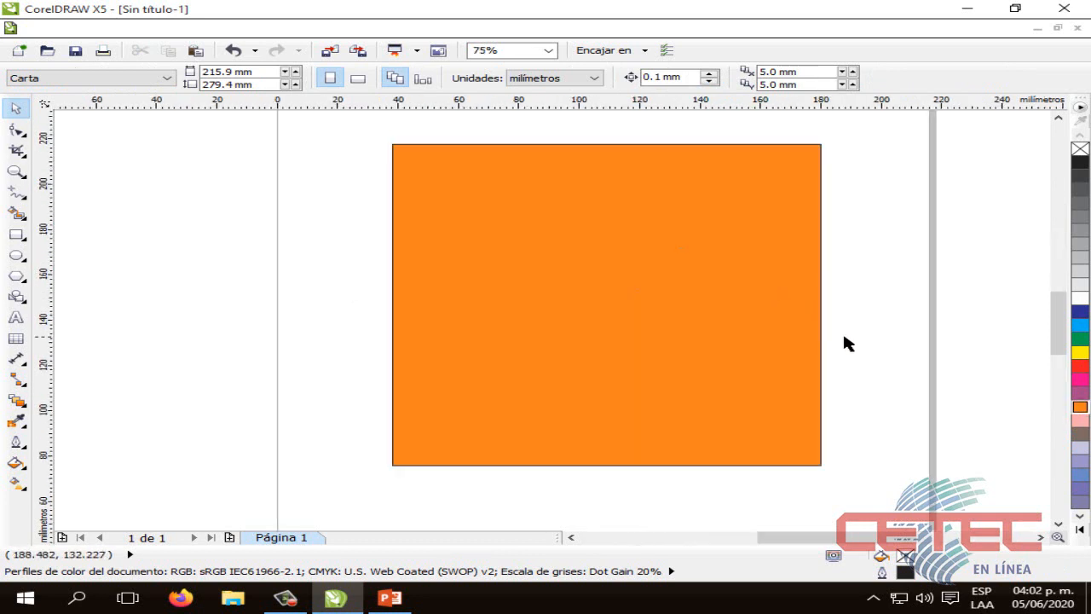
scroll(806, 345, up, 2)
scroll(755, 339, down, 2)
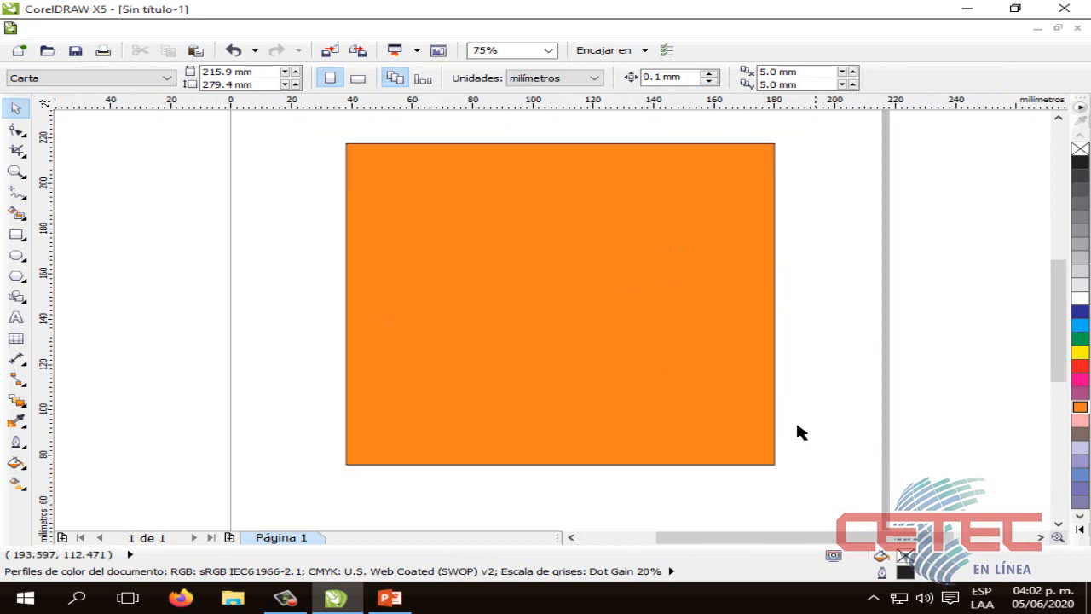
drag(759, 540, 738, 533)
click(748, 299)
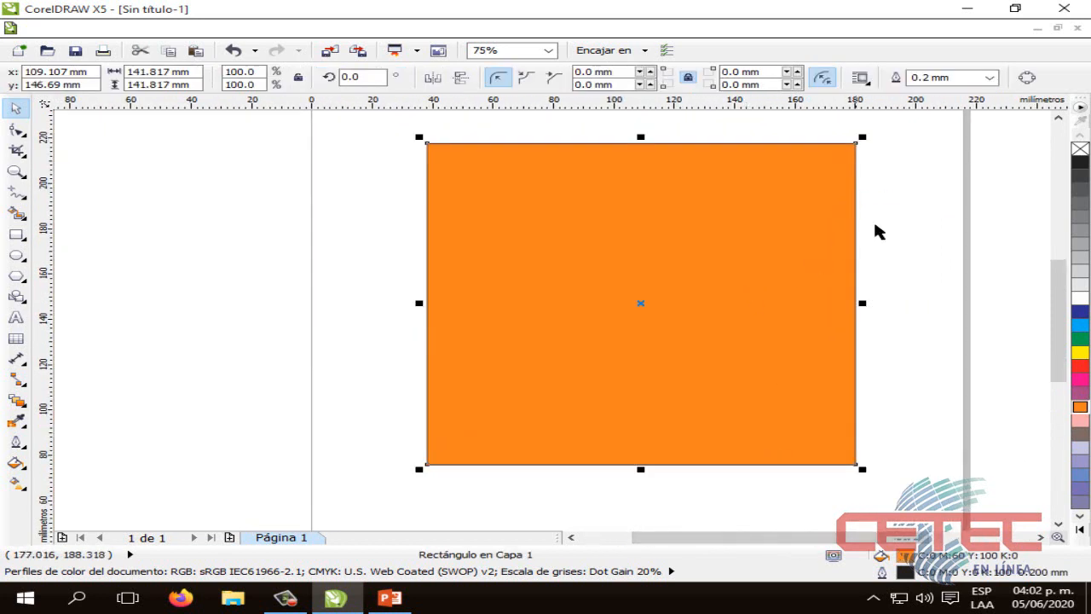
click(878, 232)
click(757, 234)
click(871, 219)
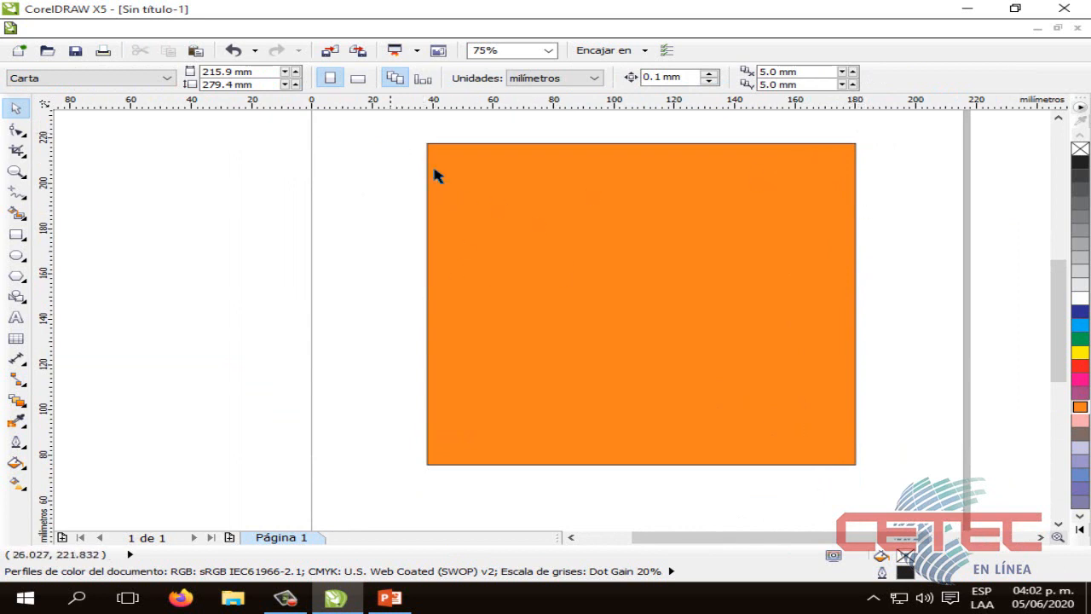
drag(389, 134, 940, 463)
click(905, 427)
Set the orange square's outline to the palette's matching orange, C 0, M 60, Y 100, K 0, and deselect it
click(785, 298)
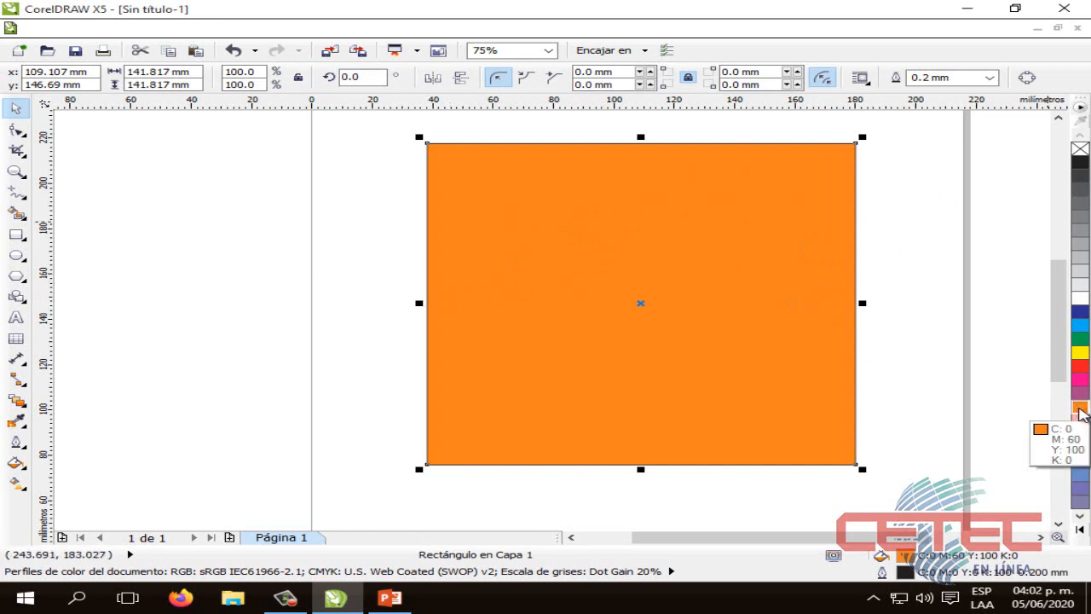
right_click(1079, 409)
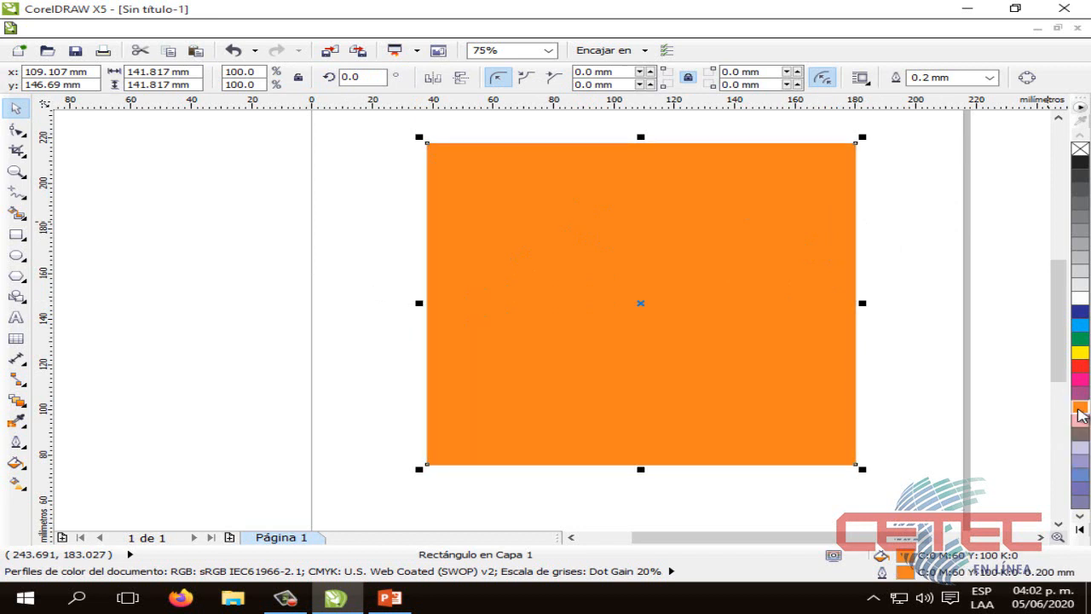
click(891, 359)
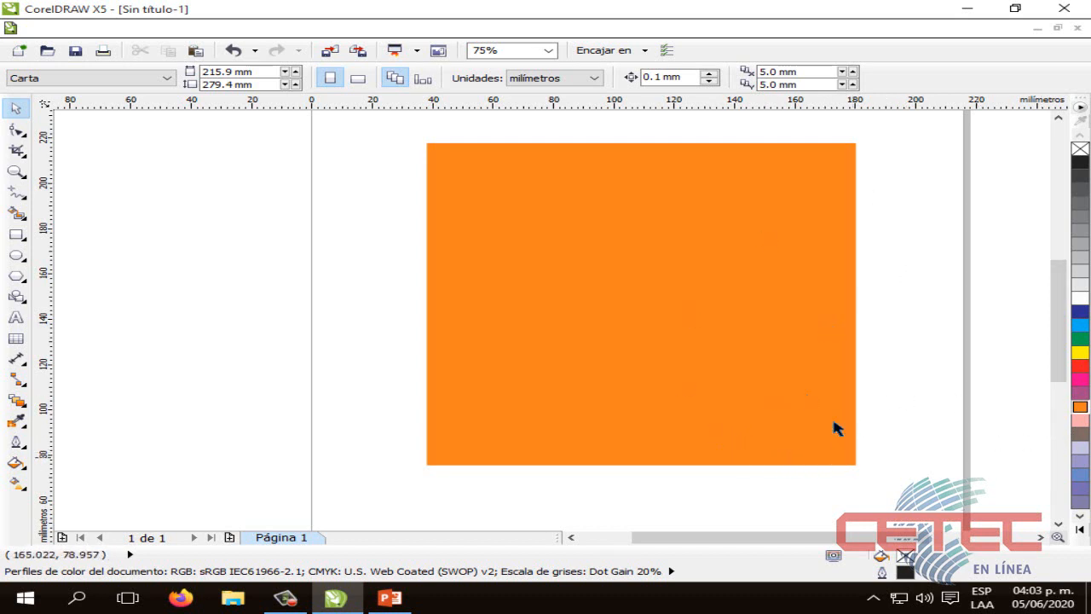
Fill the square with cyan blue, C 100, M 0, Y 0, K 0, and give it a yellow outline, C 0, M 0, Y 100, K 0
click(704, 312)
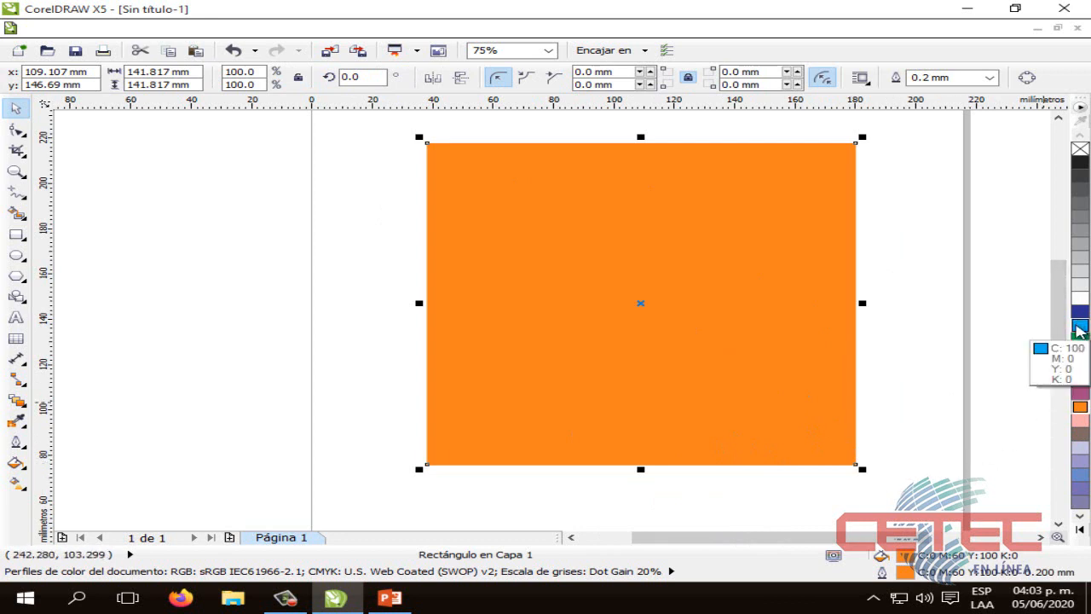
click(1080, 328)
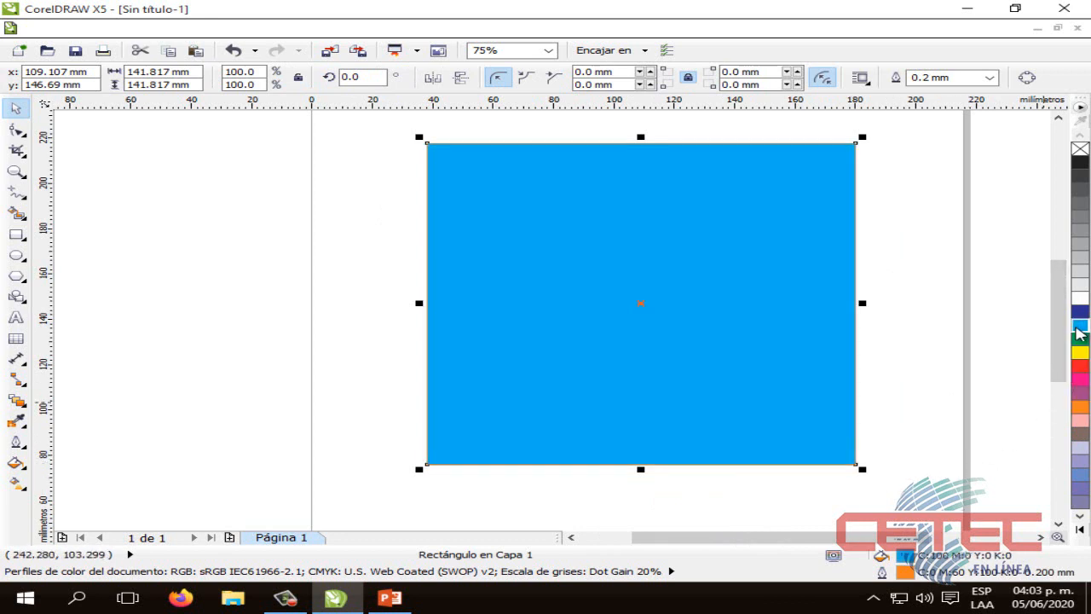
click(919, 357)
drag(903, 474, 397, 129)
drag(942, 467, 925, 501)
click(920, 497)
click(730, 370)
drag(926, 501, 378, 146)
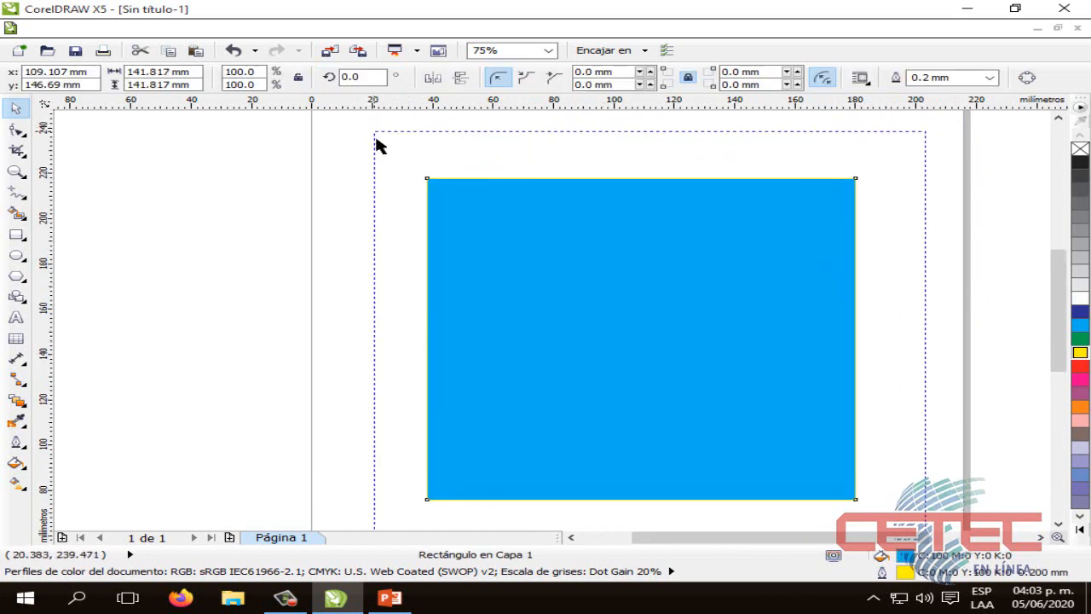
click(910, 237)
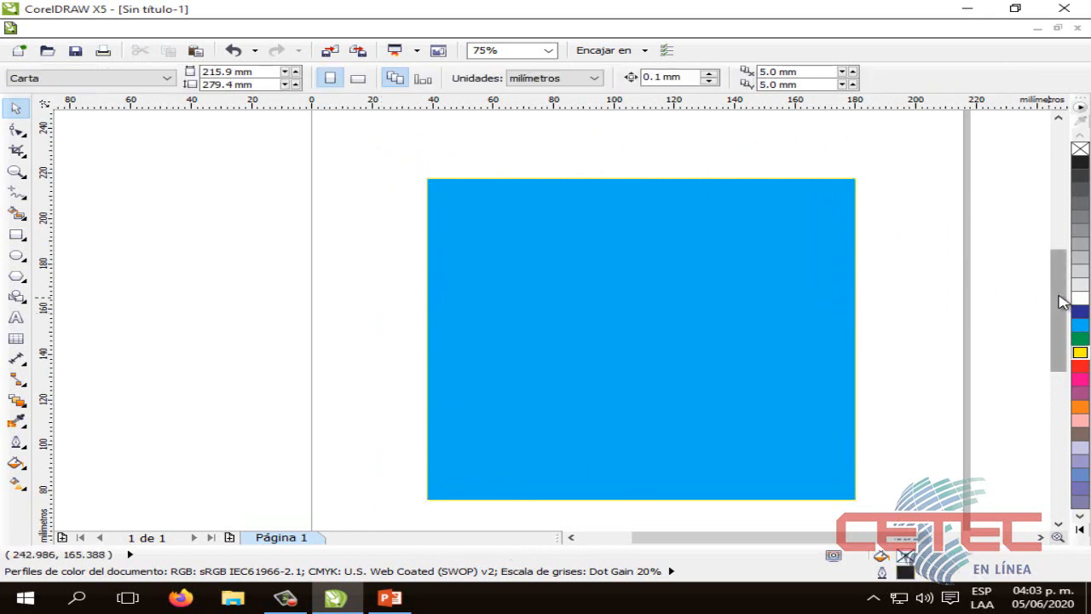
drag(1064, 305, 1066, 314)
drag(869, 483, 905, 479)
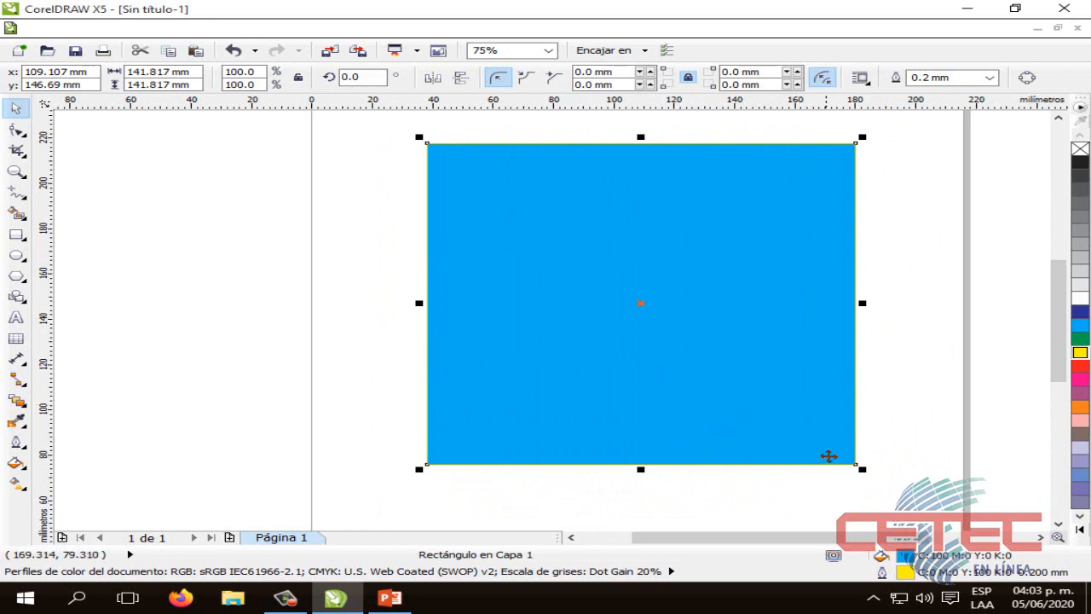
click(897, 426)
Remove the yellow outline from the blue square and deselect it
click(809, 422)
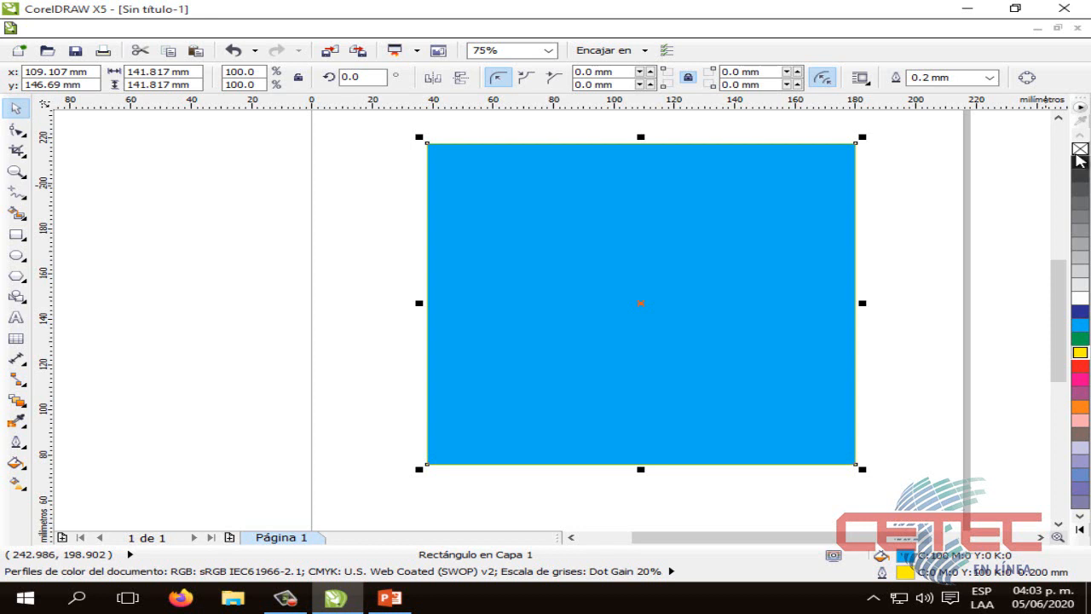
click(890, 179)
click(820, 175)
right_click(1080, 150)
click(913, 205)
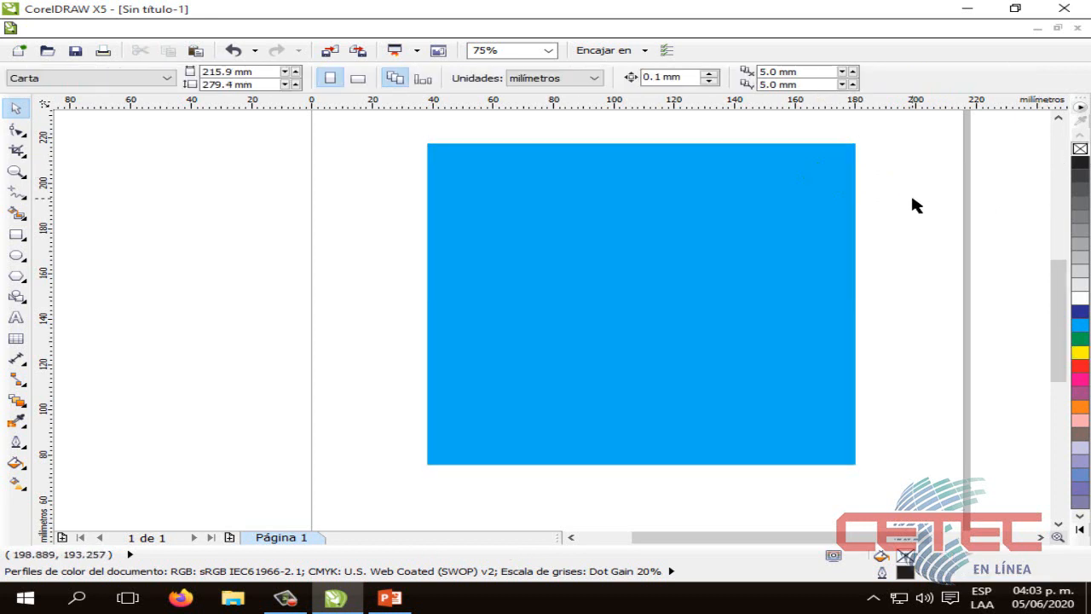
Select the blue square and fill it with the palette's yellow, C 0, M 0, Y 100, K 0
drag(889, 477, 388, 146)
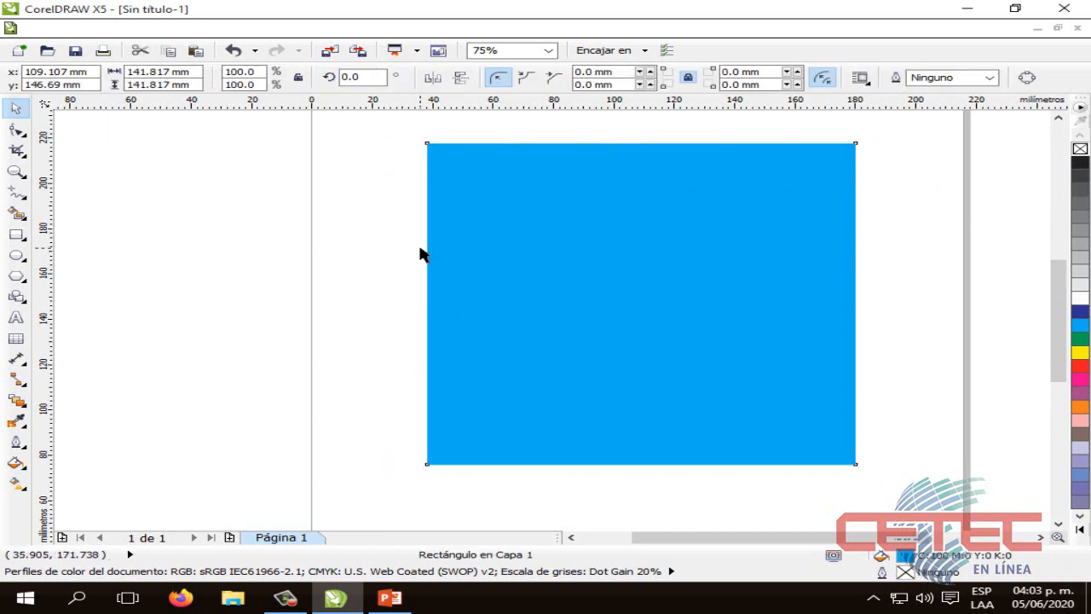
click(422, 254)
click(736, 270)
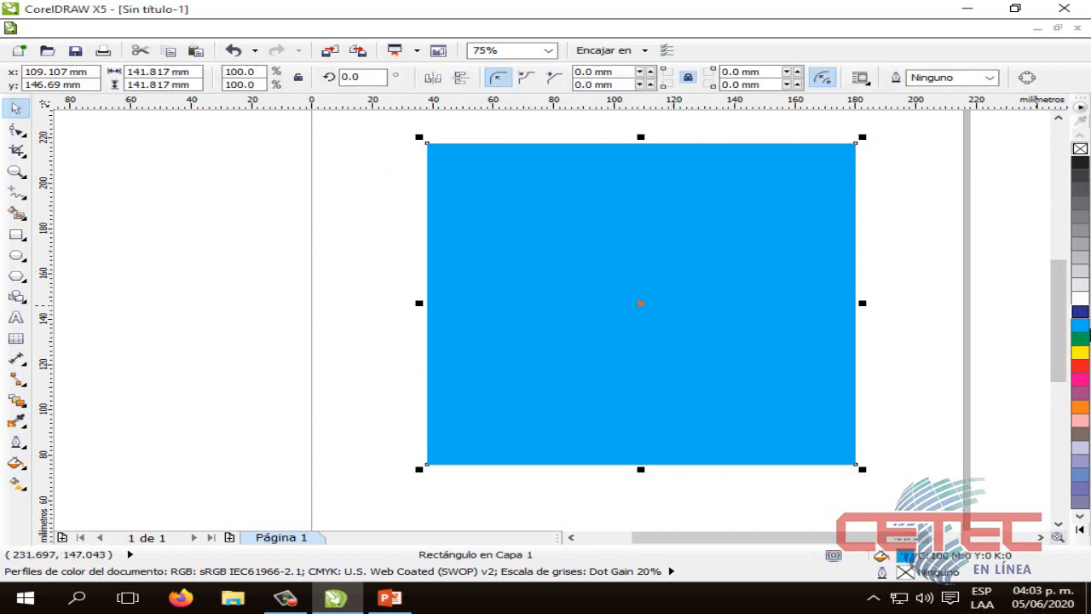
click(1080, 352)
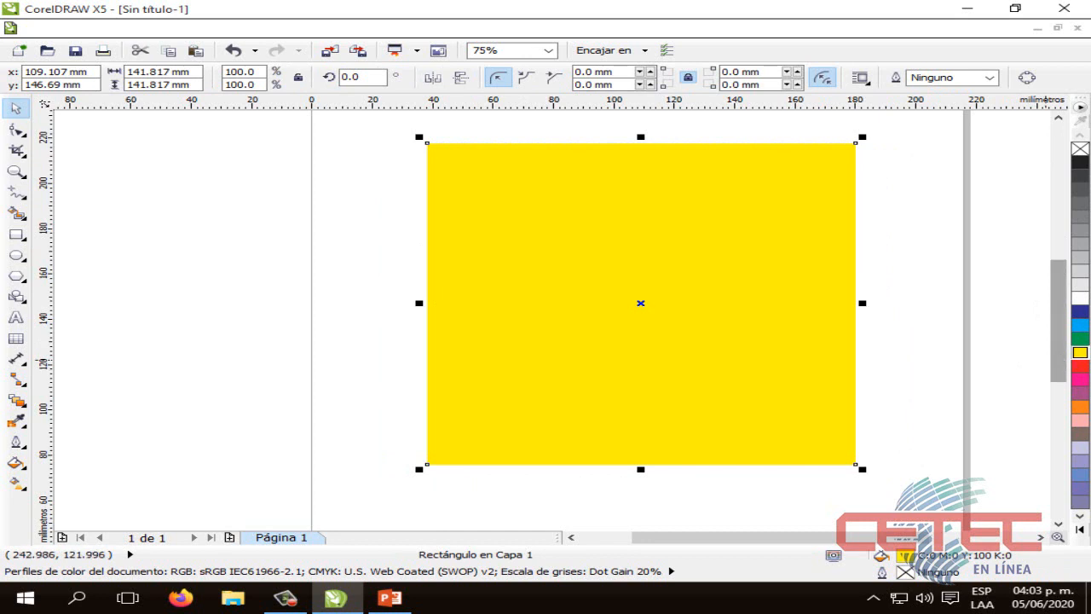
Outline the square in yellow, C 0, M 0, Y 100, K 0, and fill it with green, C 100, M 0, Y 100, K 0
right_click(1079, 352)
click(1079, 339)
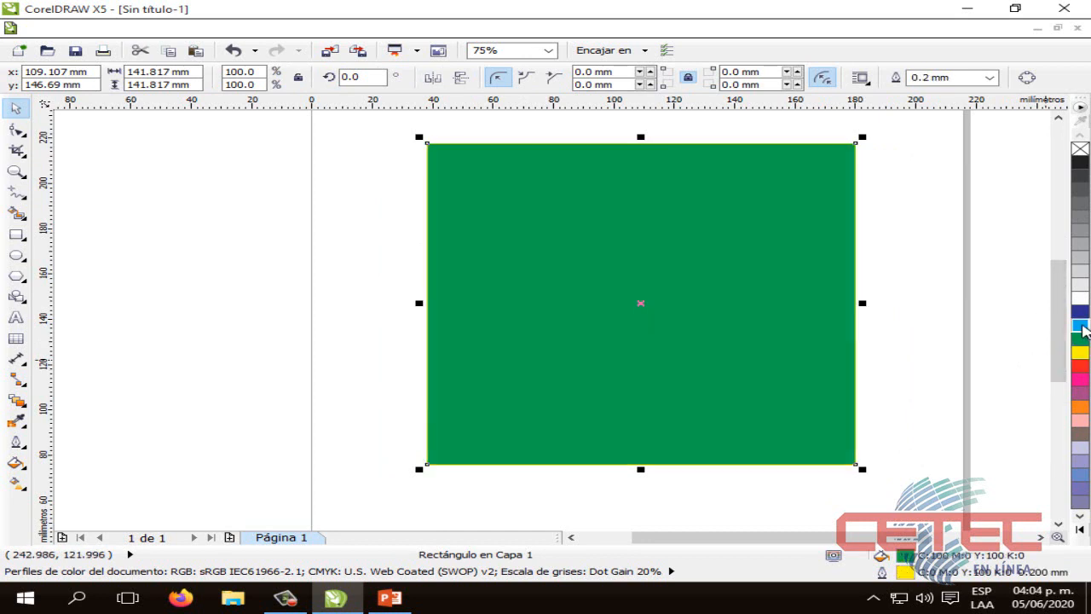
Fill the green square with cyan blue, C 100, M 0, Y 0, K 0, and reselect it
click(1080, 324)
click(923, 322)
click(804, 336)
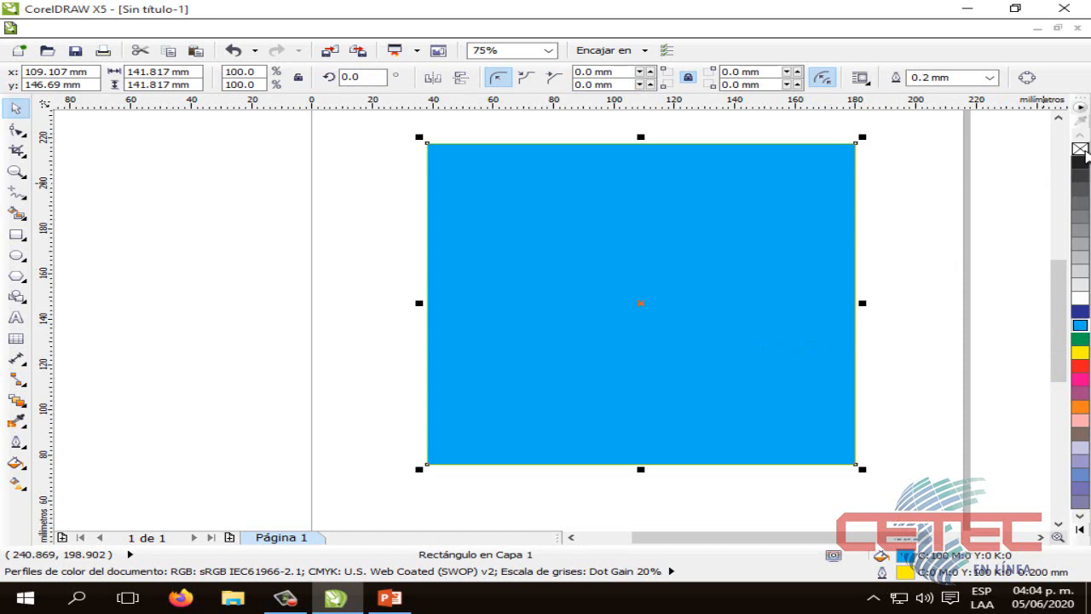
Remove the square's cyan blue fill, deselect it, and select it again by its empty interior
click(1080, 148)
click(911, 238)
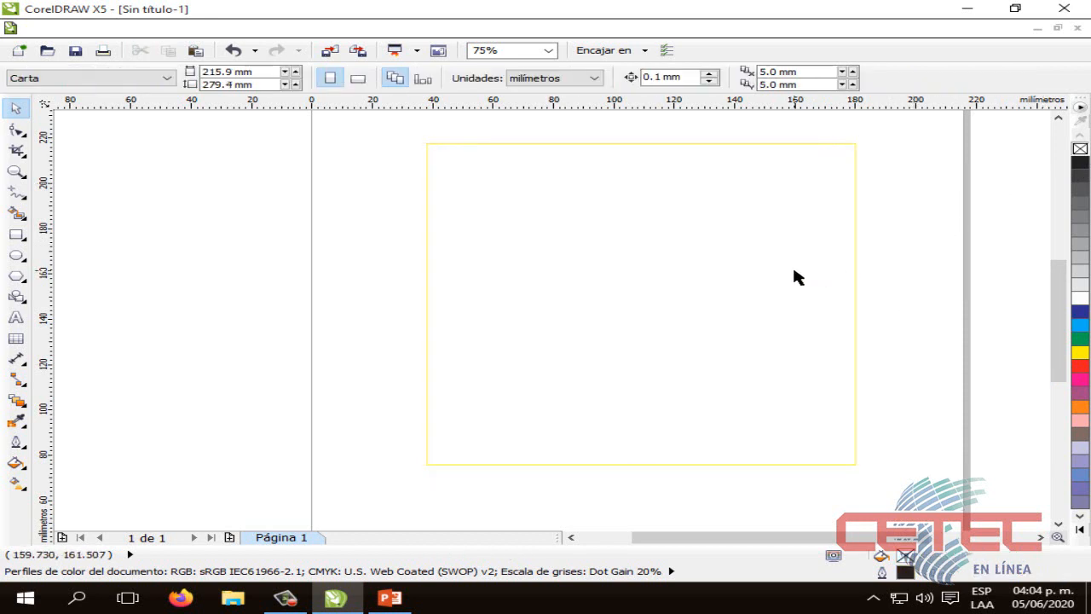
click(794, 271)
click(916, 216)
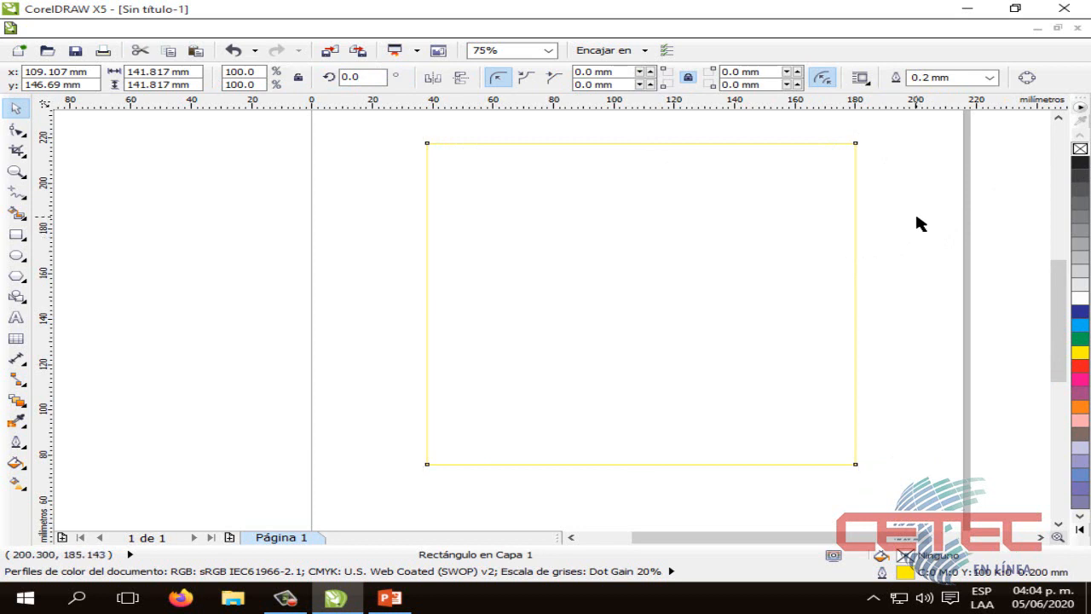
click(810, 247)
click(893, 219)
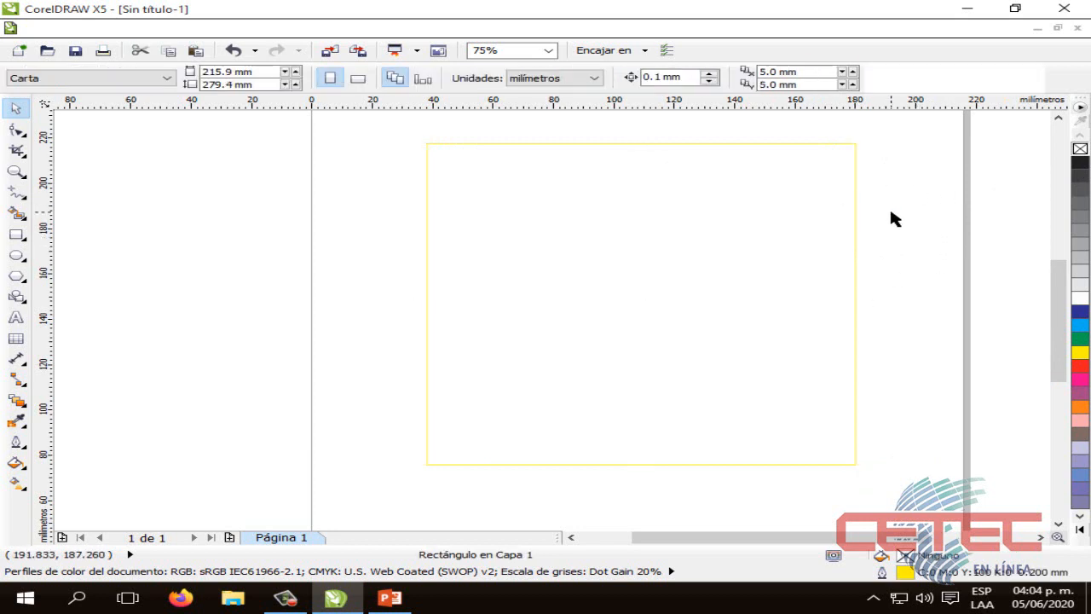
click(797, 230)
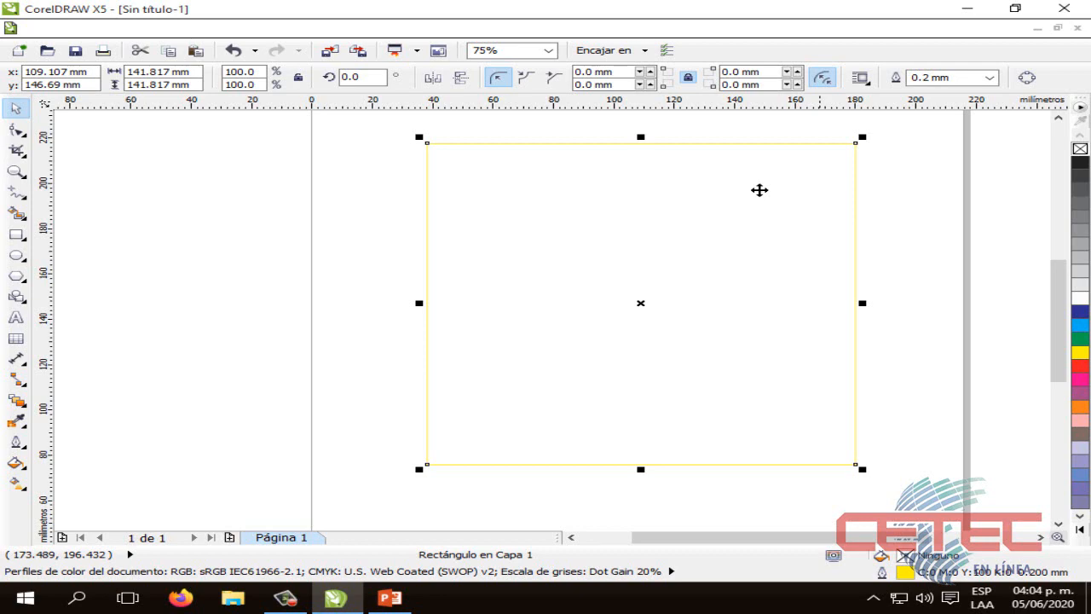
Switch to the PowerPoint presentation to view the Relleno Degradado slide and return to CorelDRAW
click(308, 510)
click(393, 600)
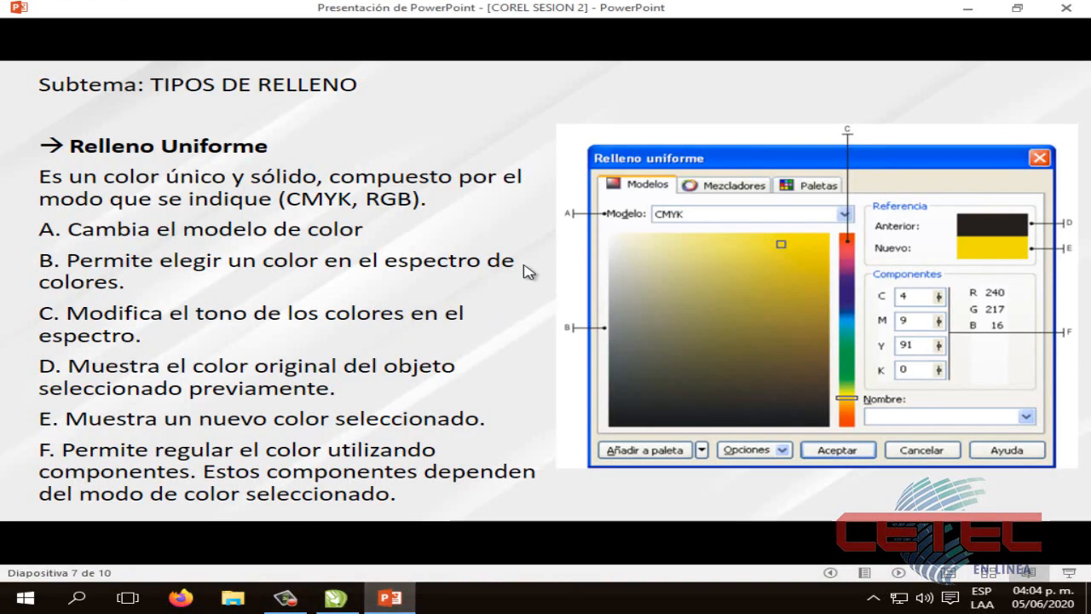
click(662, 483)
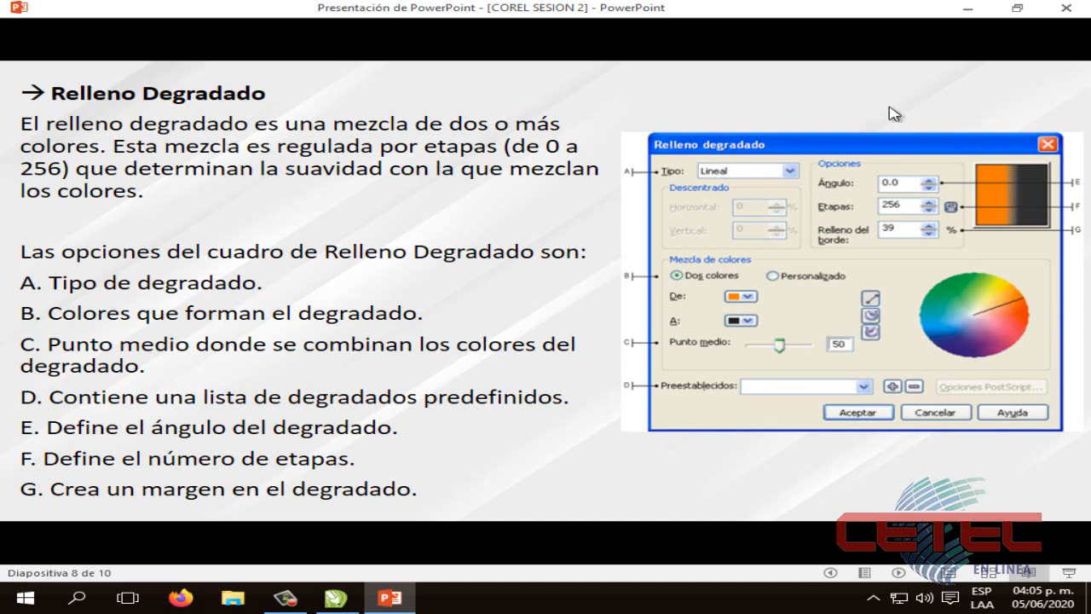
click(358, 601)
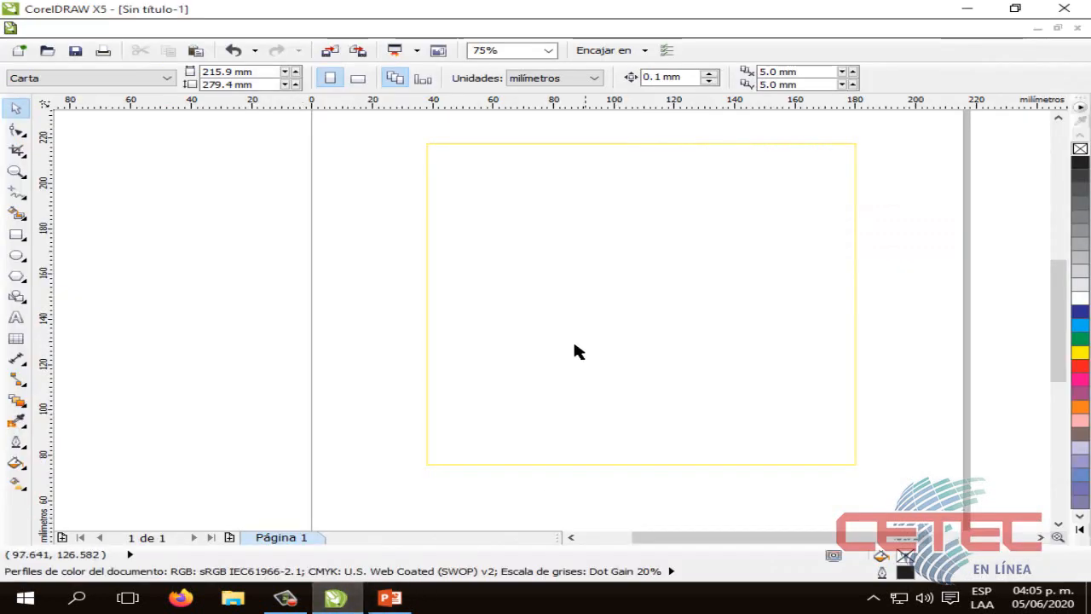
Change the square's outline to black, C 0, M 0, Y 0, K 100, and deselect it
click(566, 267)
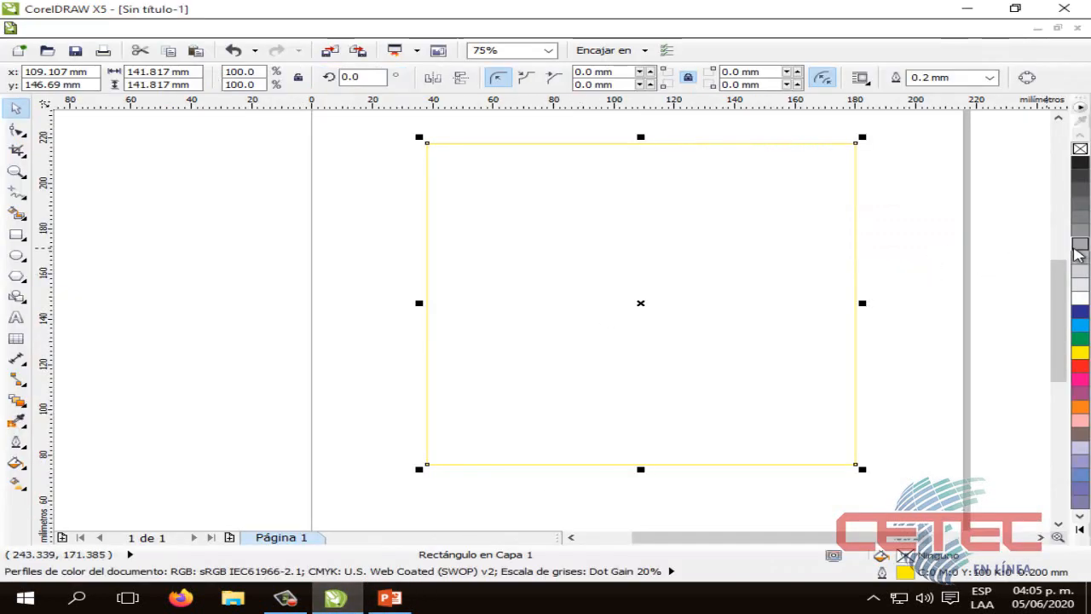
right_click(1080, 162)
click(878, 200)
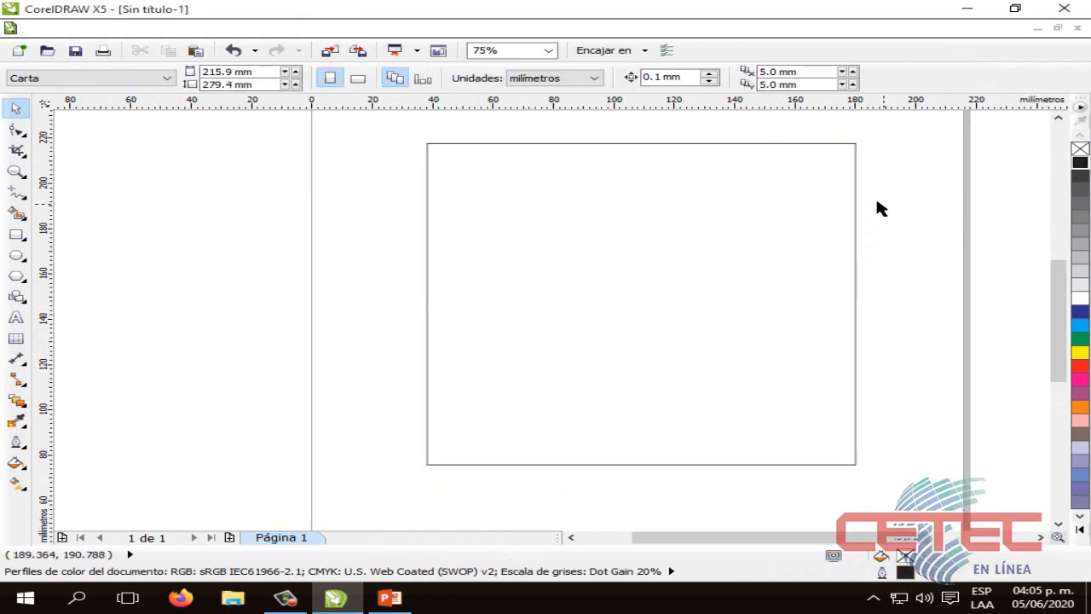
click(839, 197)
click(929, 199)
click(562, 250)
click(416, 275)
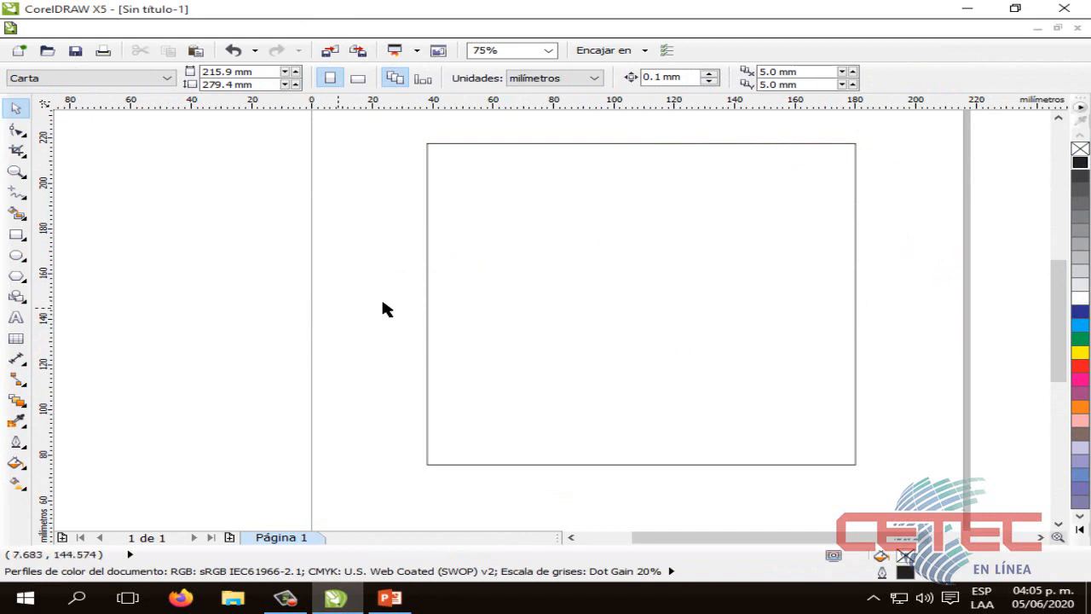
Open the gradient fill settings for the square, check the available gradient types, and keep Lineal
click(558, 290)
click(17, 464)
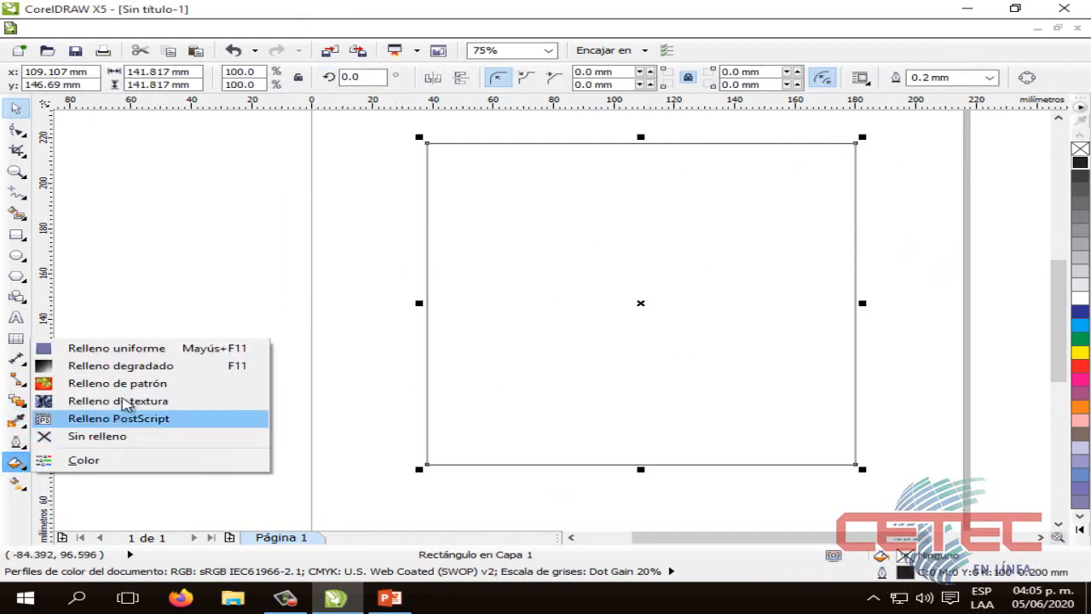
click(151, 365)
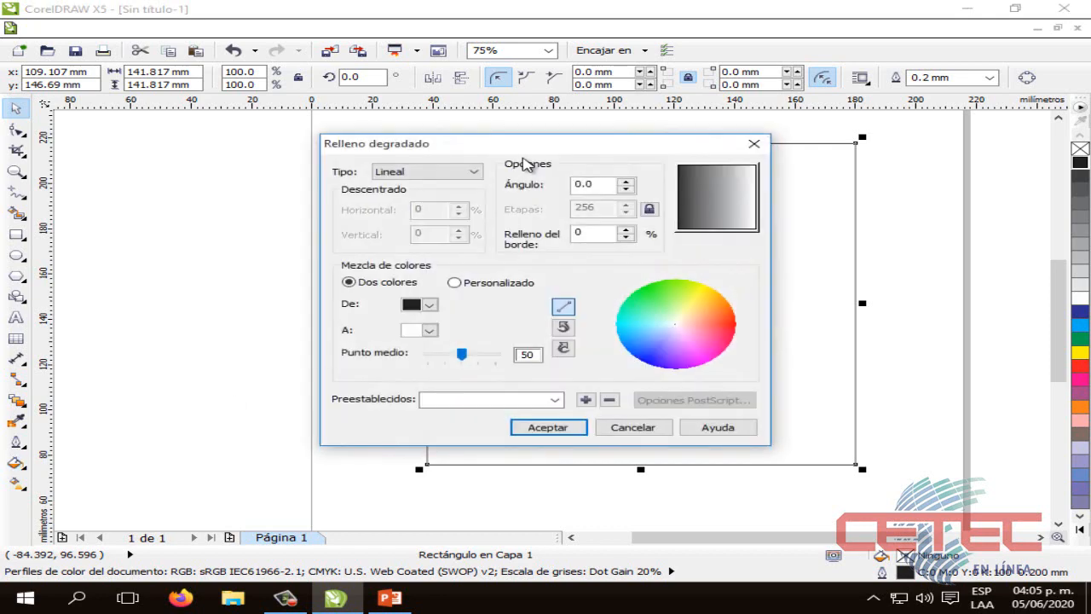
drag(524, 143, 561, 161)
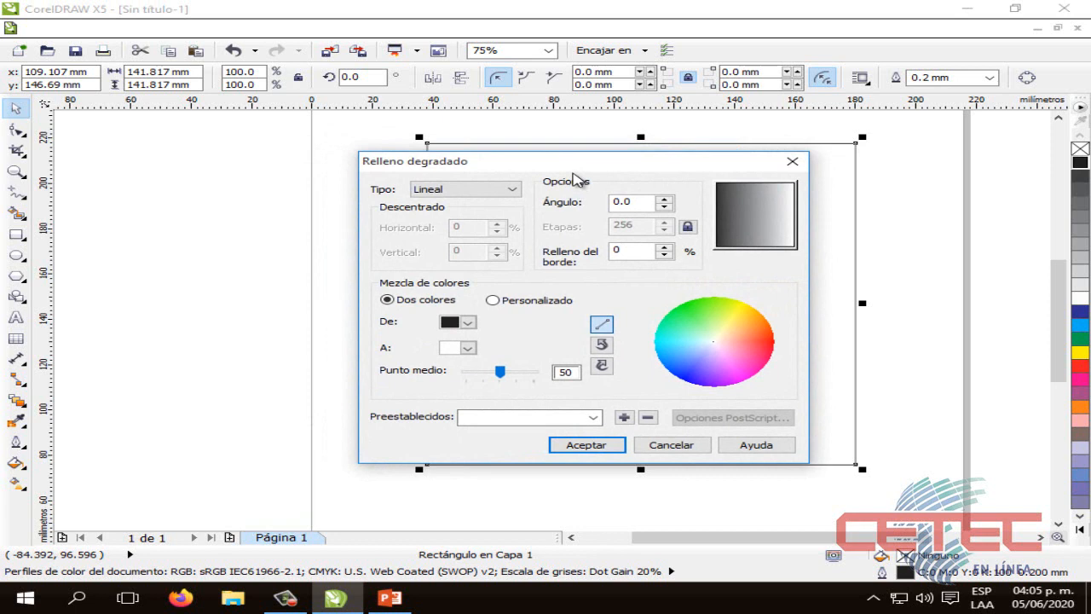
click(513, 189)
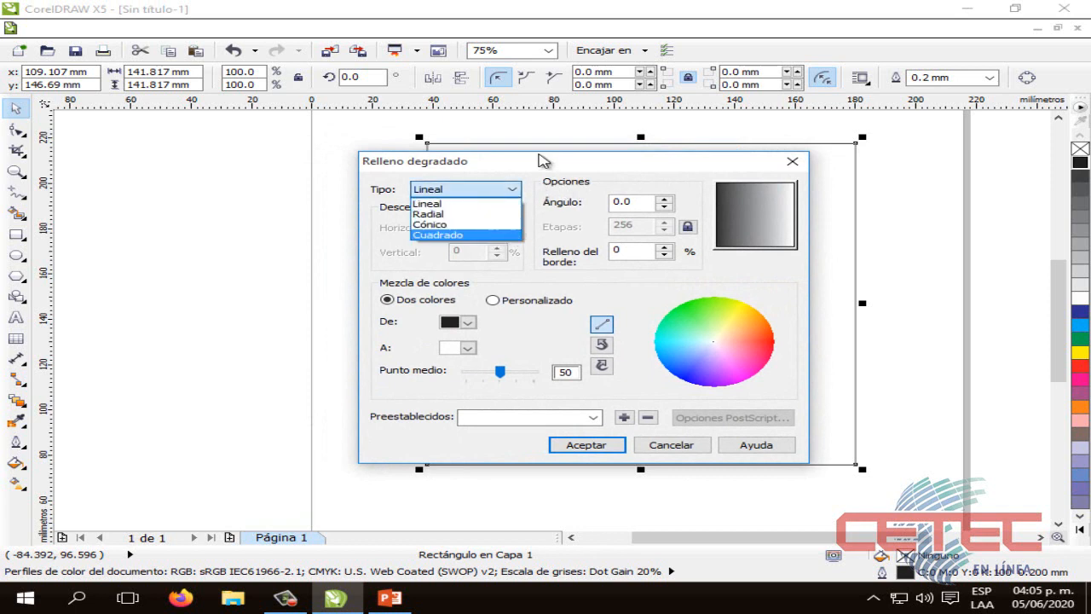
click(540, 164)
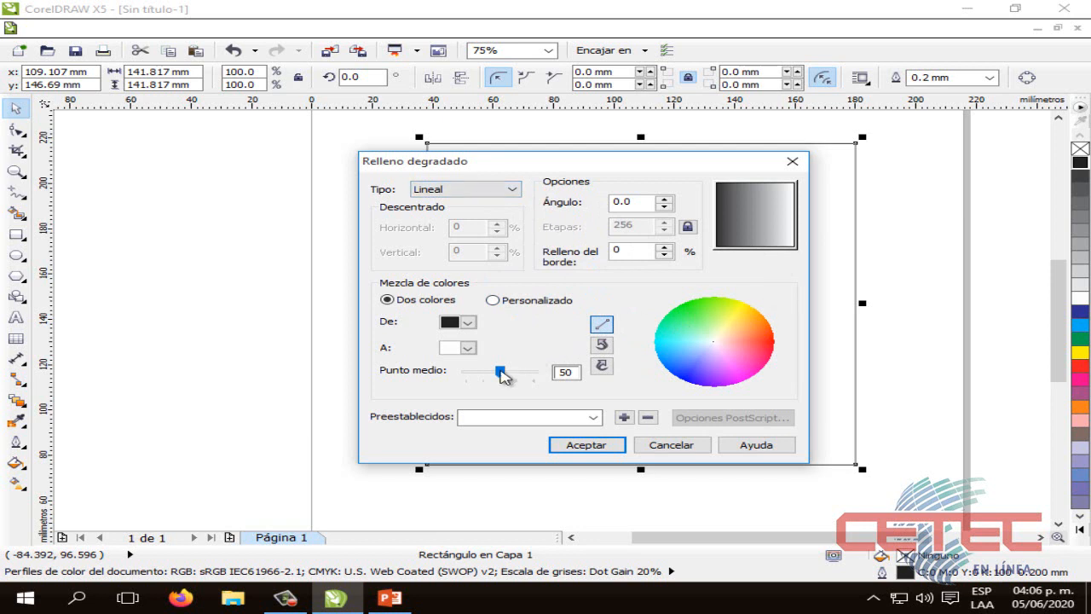
Try a gradient angle of -180.0 and midpoints of 1, 99 and 44
mouse_move(750, 201)
mouse_down()
mouse_move(783, 222)
mouse_move(762, 230)
mouse_move(760, 207)
mouse_move(745, 221)
mouse_move(779, 212)
mouse_move(740, 209)
mouse_move(761, 175)
mouse_move(787, 224)
mouse_move(748, 241)
mouse_move(724, 219)
mouse_move(716, 184)
mouse_move(810, 258)
mouse_move(760, 222)
mouse_move(764, 213)
mouse_up()
mouse_move(731, 215)
mouse_down()
mouse_move(728, 282)
mouse_move(721, 221)
mouse_up()
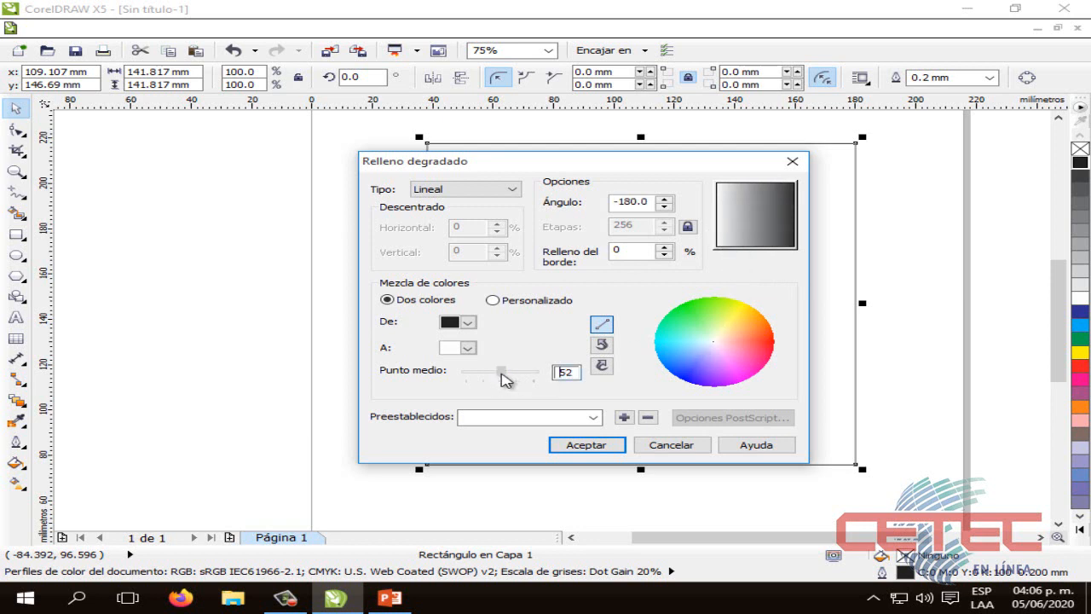
drag(502, 378, 444, 378)
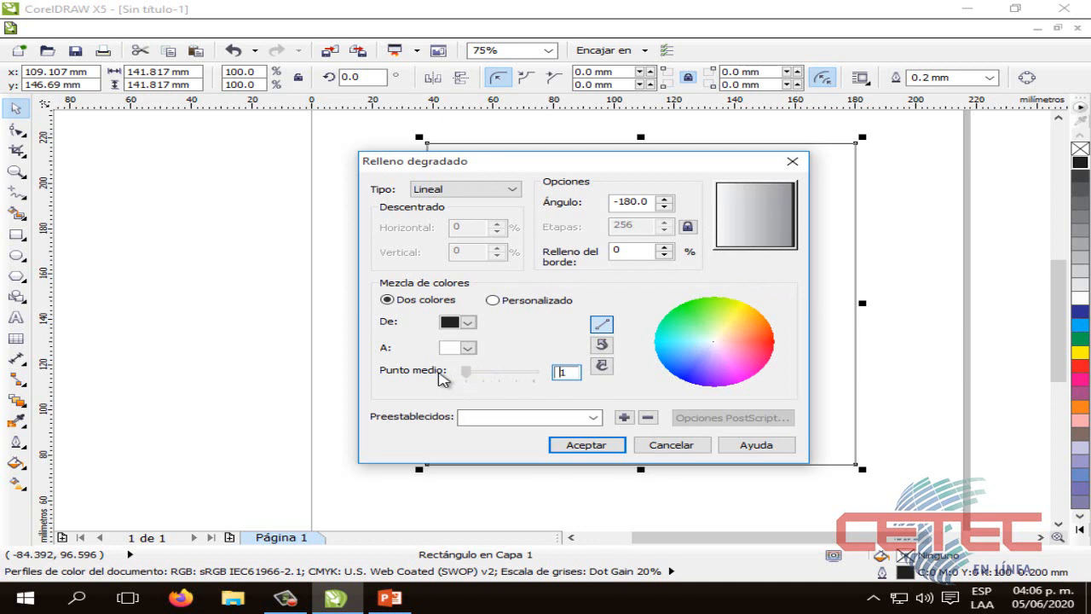
drag(456, 379, 540, 383)
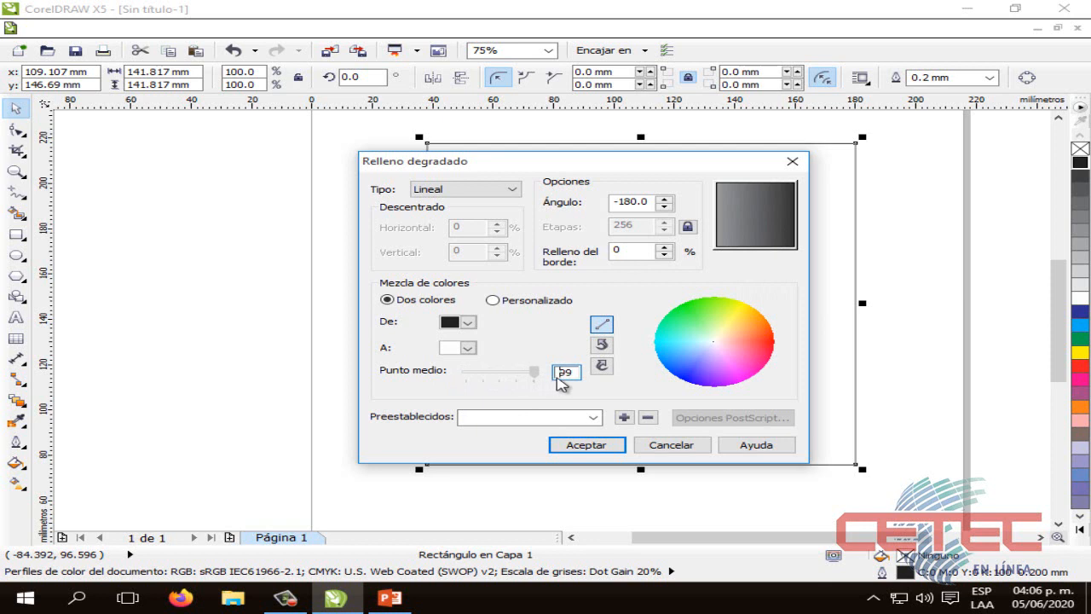
drag(539, 379, 495, 376)
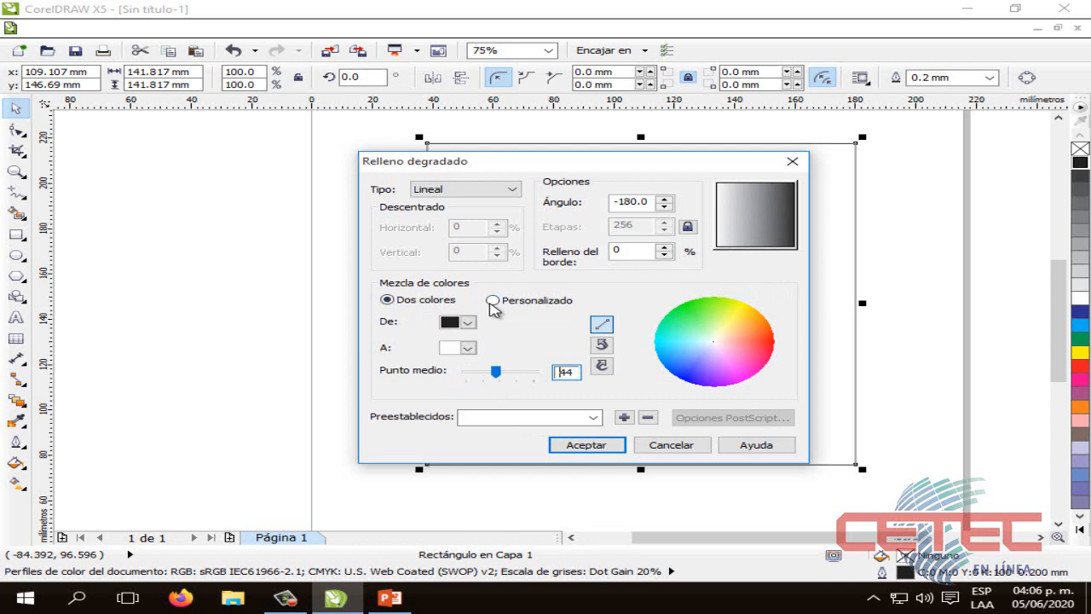
Keep the two-color blend and set the gradient to run from yellow to red
click(493, 301)
click(405, 303)
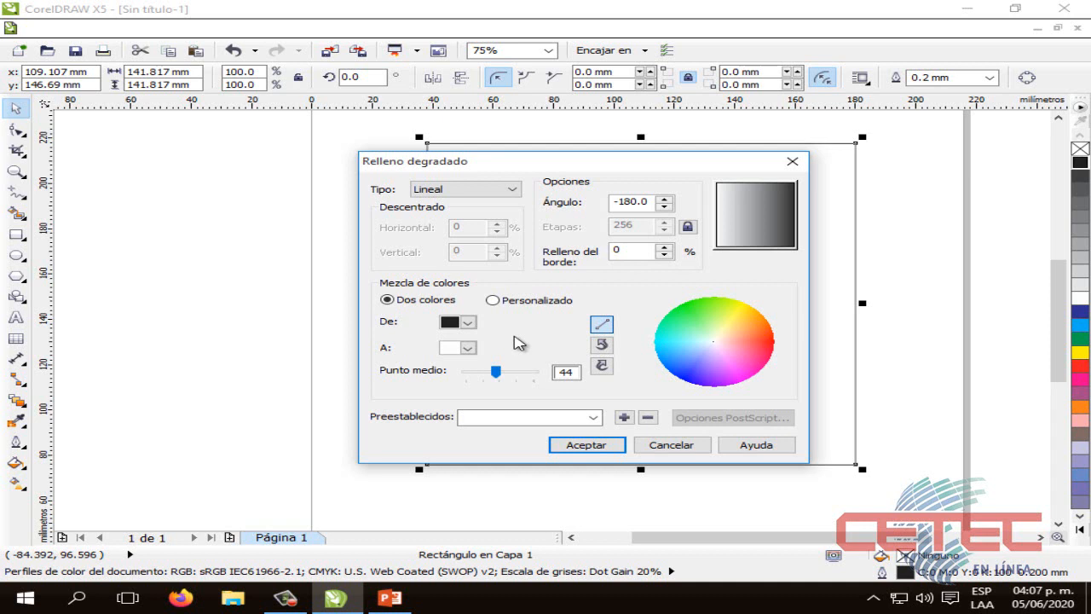
click(468, 324)
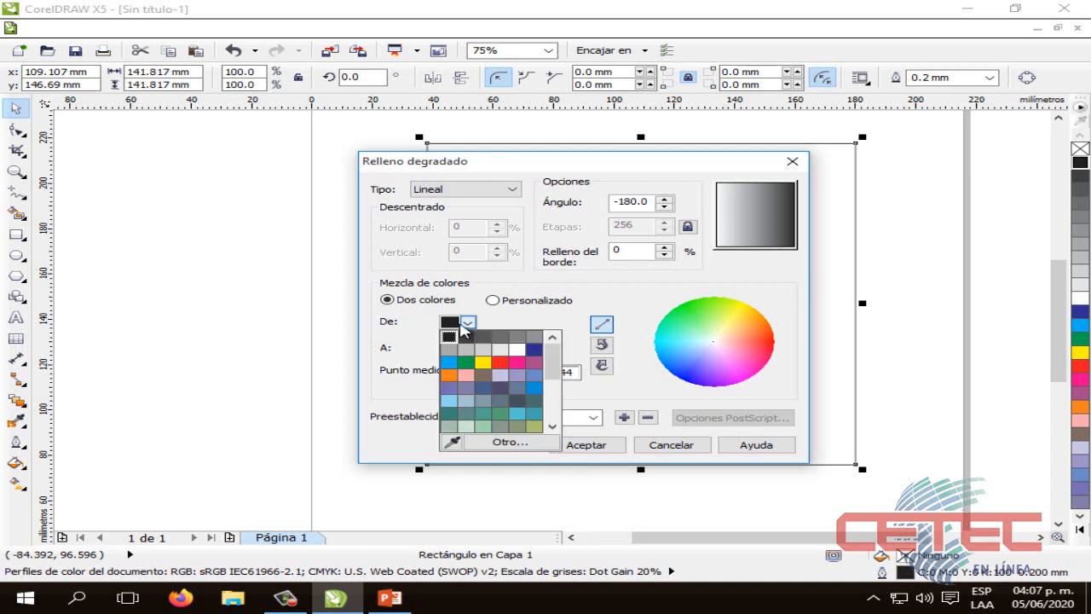
click(482, 361)
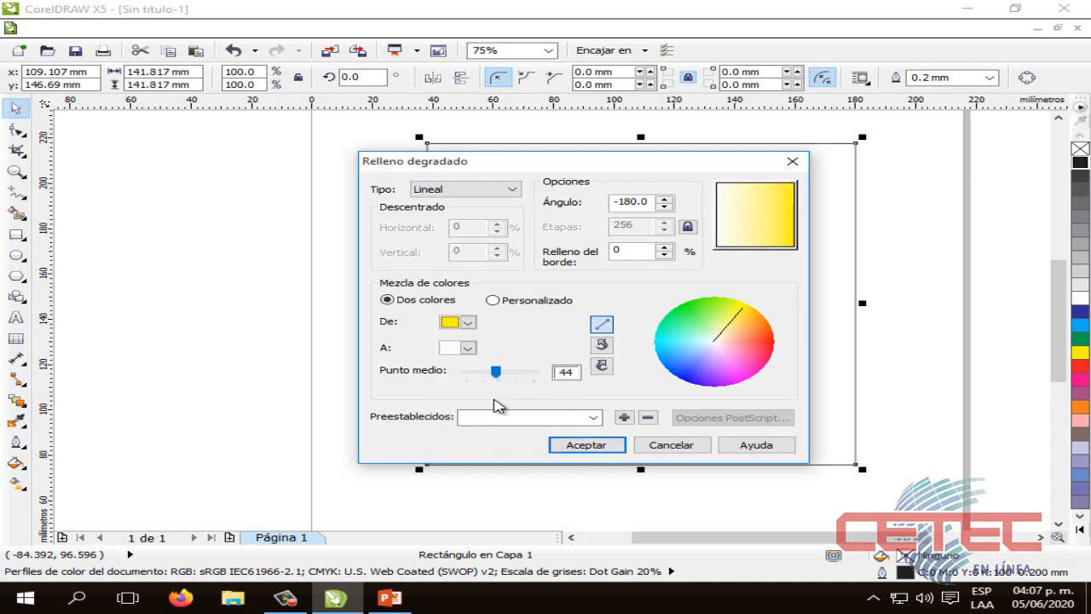
click(468, 350)
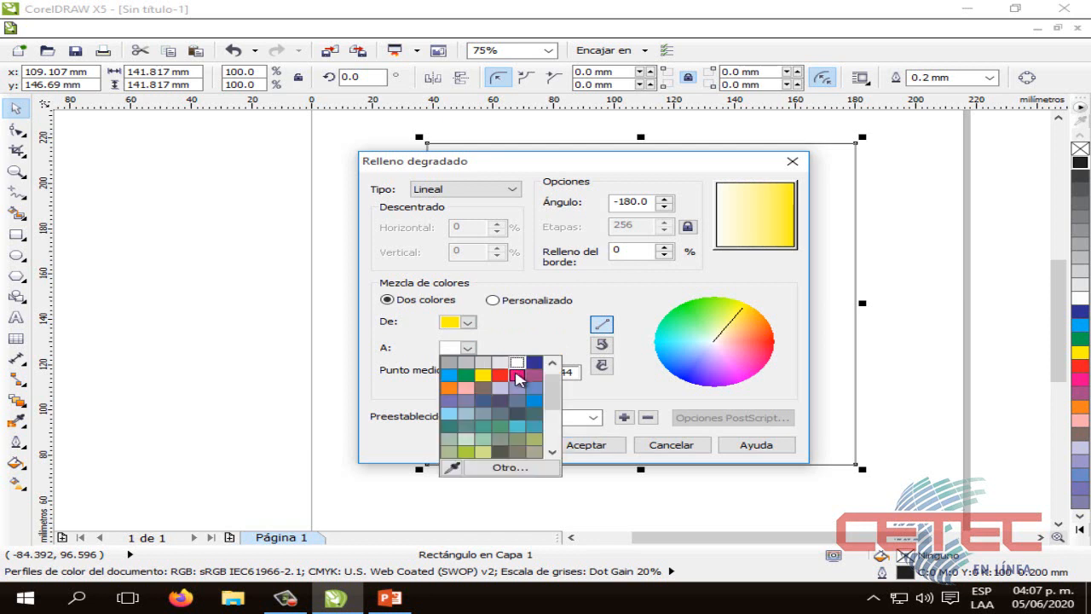
click(500, 374)
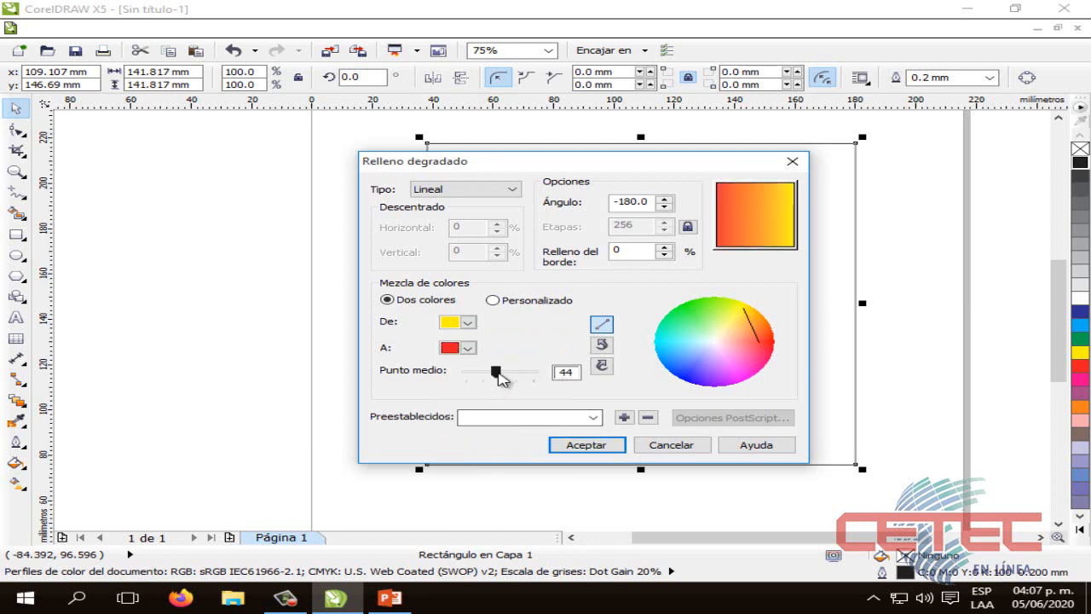
Set the yellow-to-red gradient's midpoint to 50 and its angle to 161.6
drag(497, 372, 458, 378)
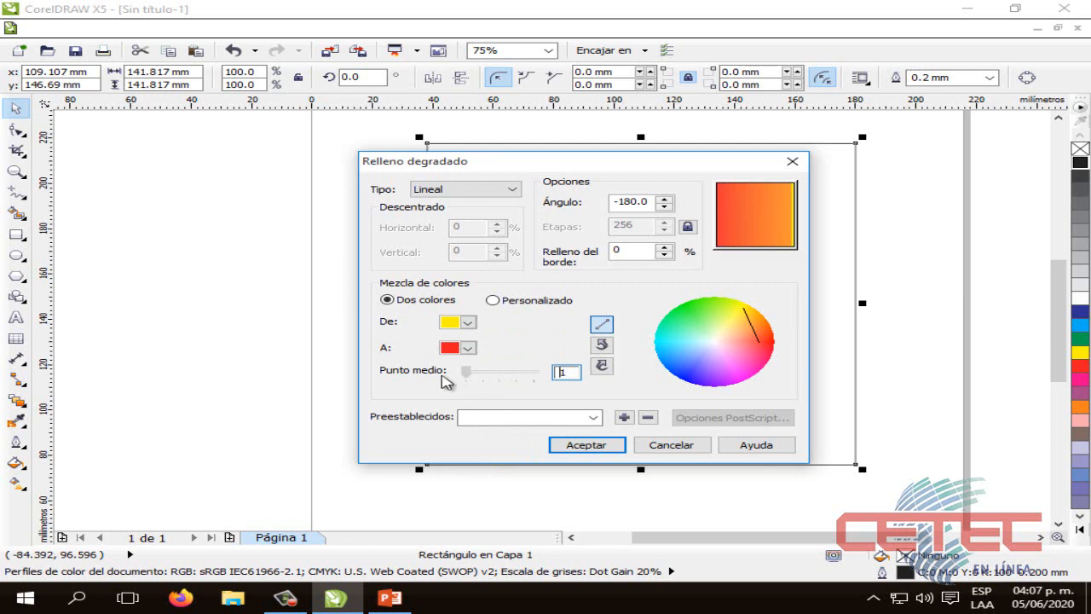
drag(449, 382, 503, 384)
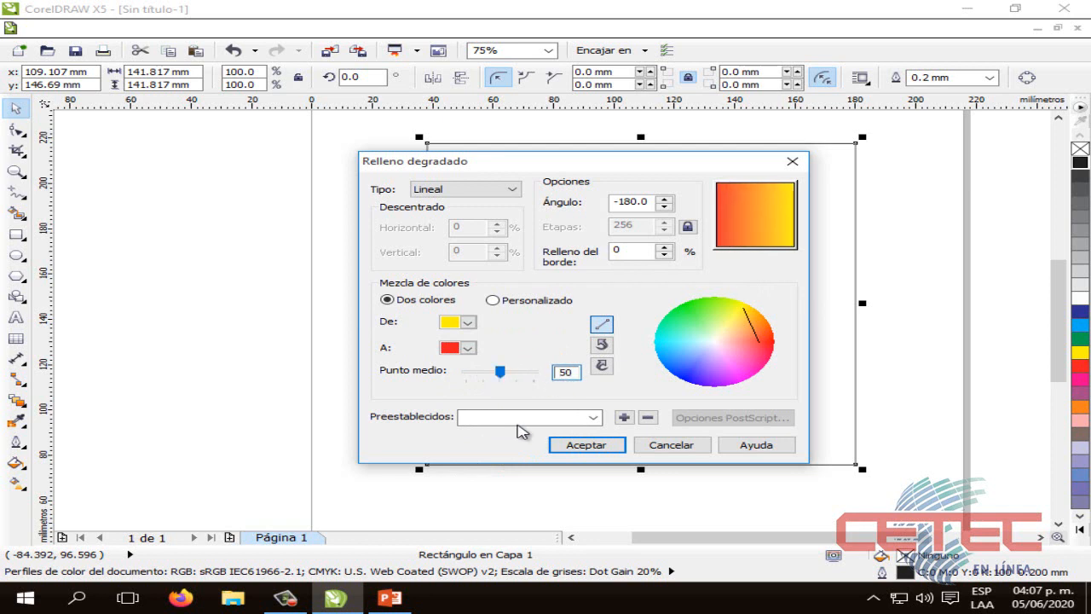
drag(749, 226, 731, 210)
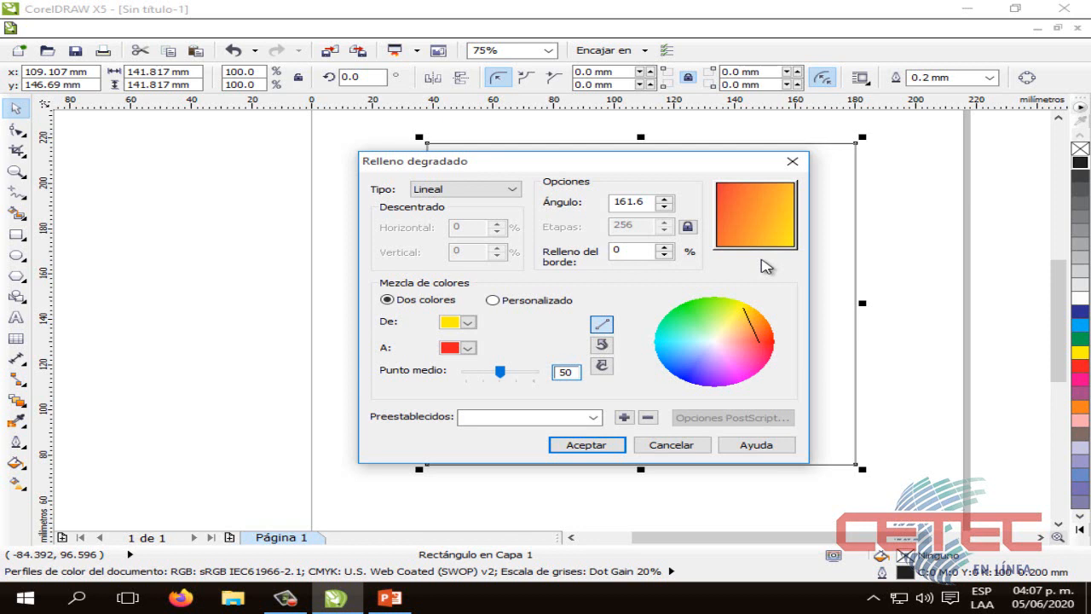
Try the gradient's midpoint at 99 and at 1, and return it to 50
drag(505, 373, 597, 370)
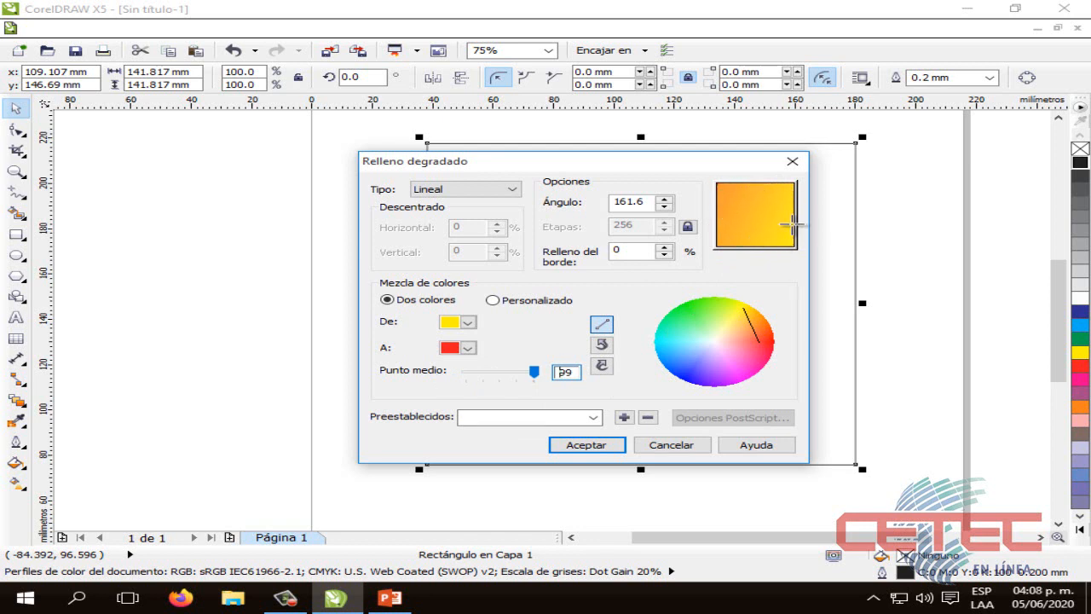
drag(533, 371, 418, 375)
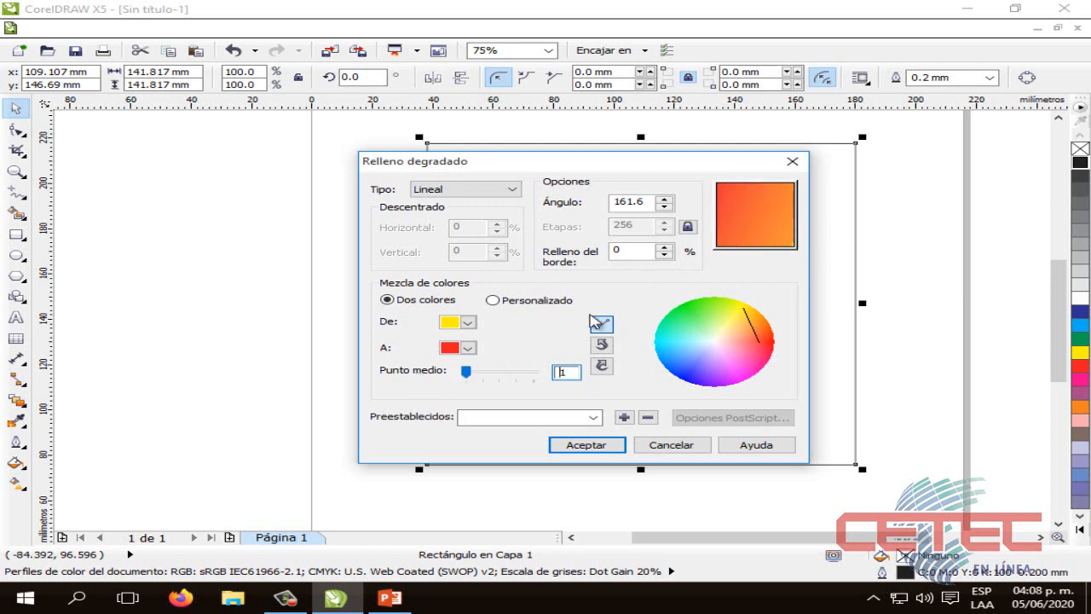
drag(465, 371, 564, 377)
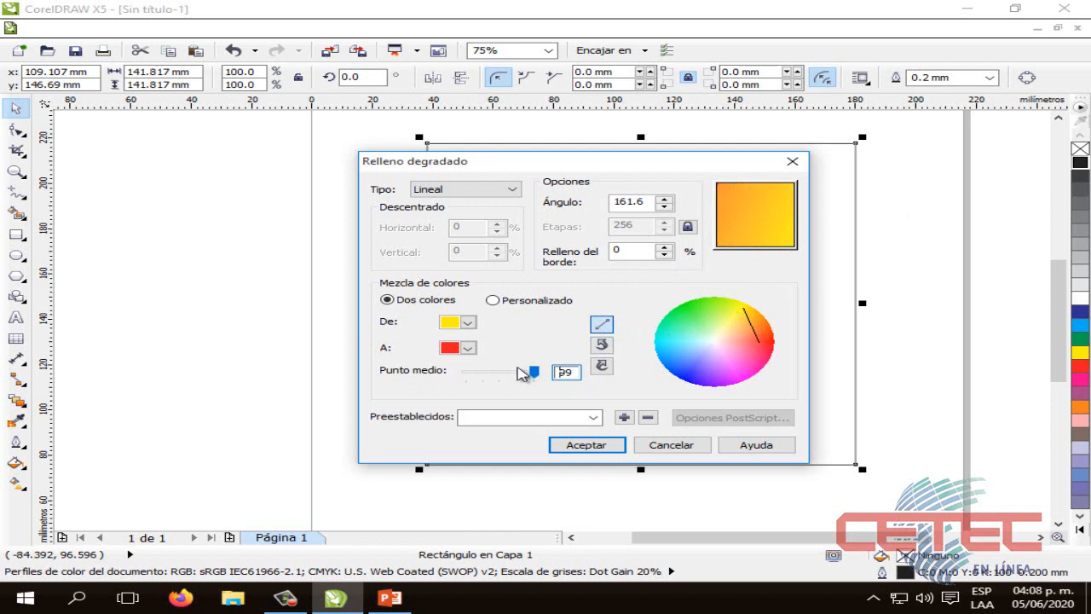
drag(532, 378, 508, 378)
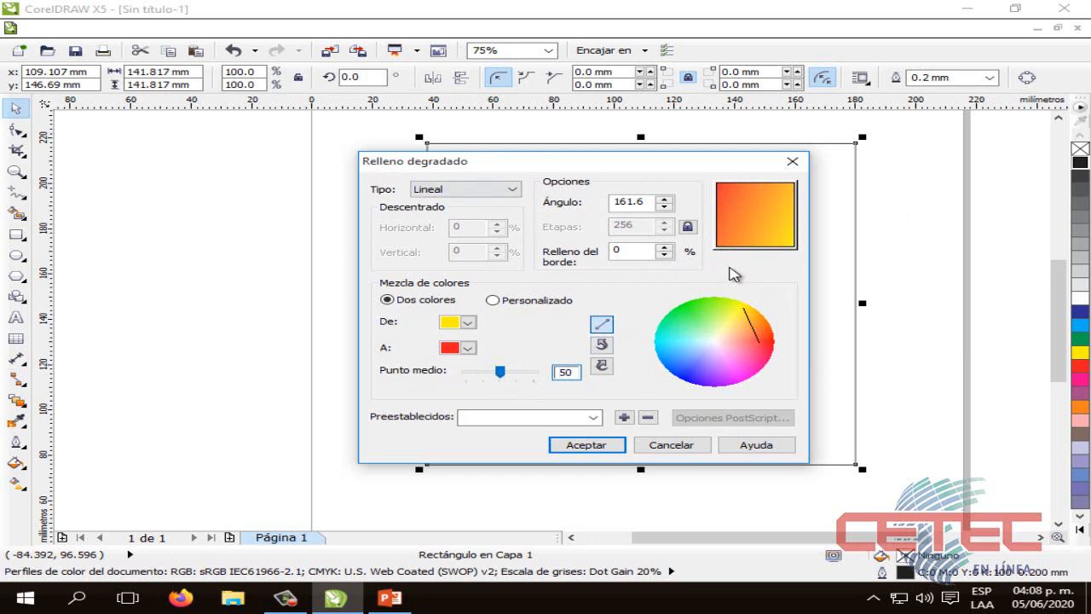
Apply the linear yellow-to-red gradient to the square, deselect it, and select it again
click(583, 447)
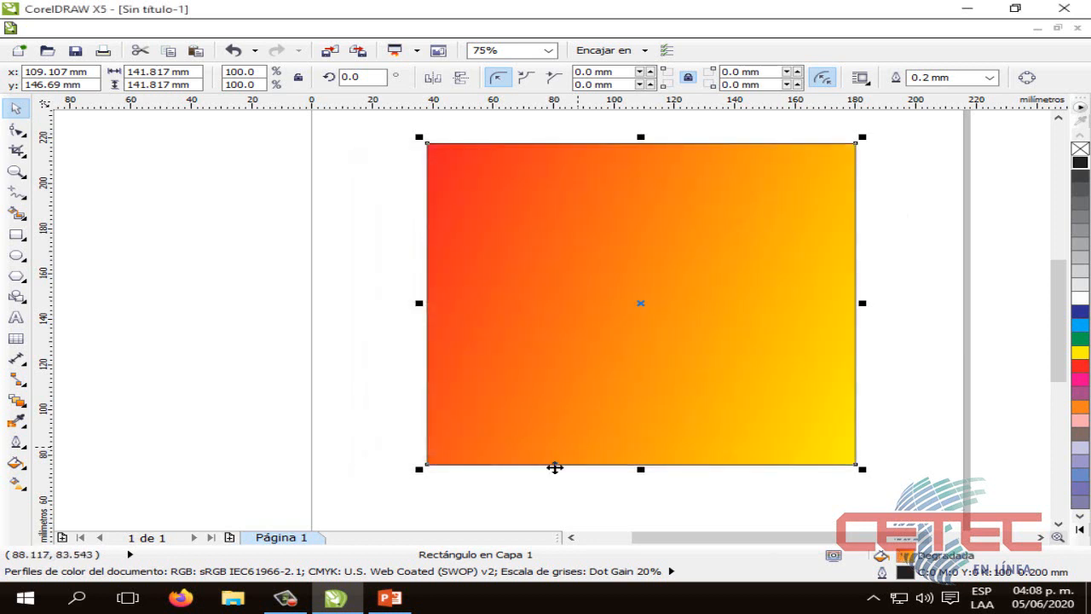
click(278, 190)
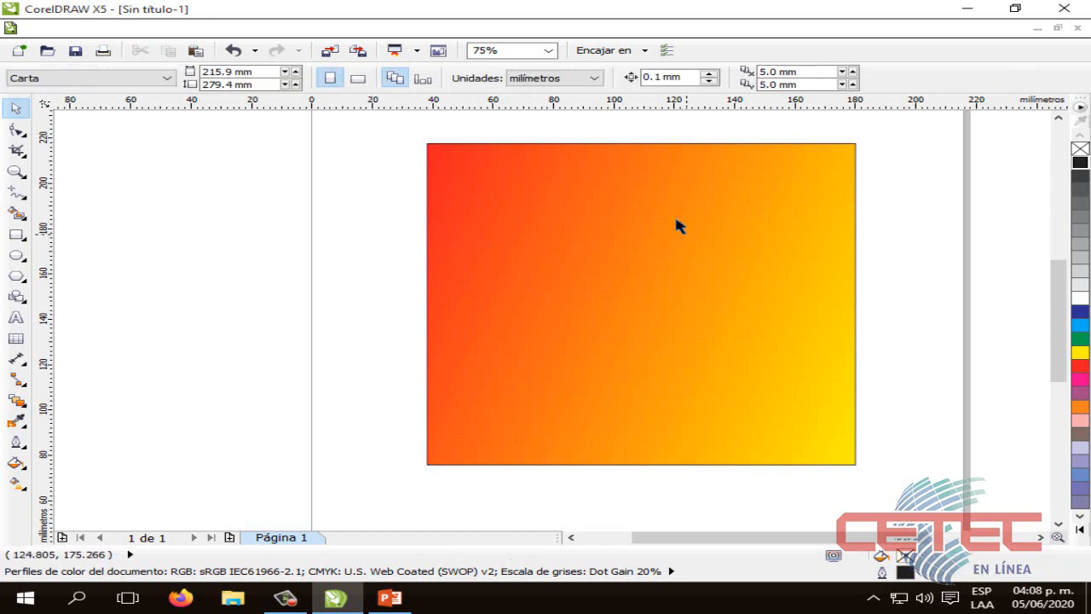
click(830, 220)
click(886, 234)
click(614, 338)
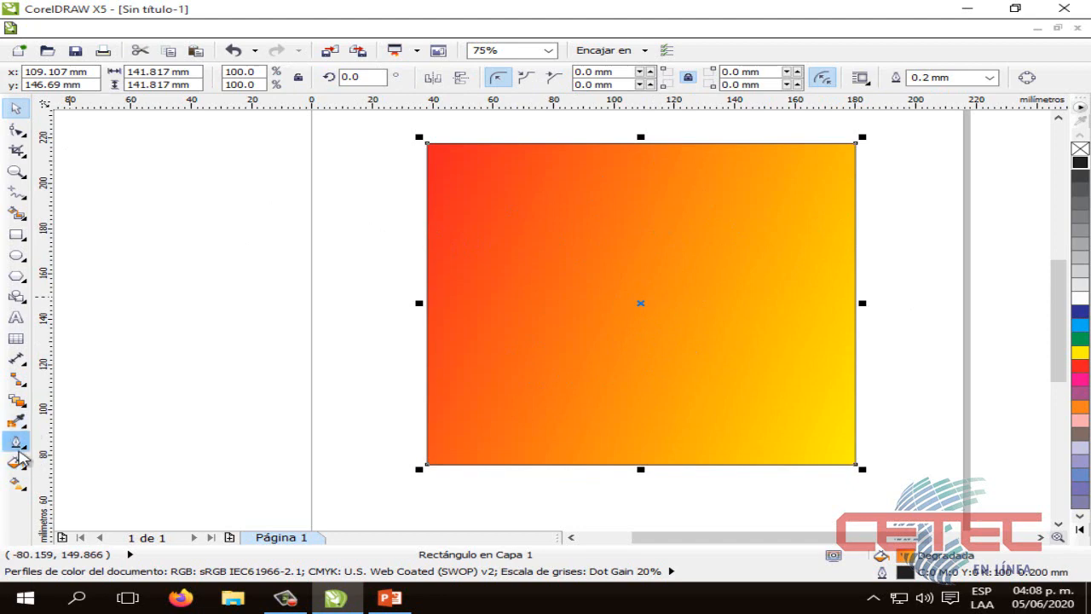
Open the selected square's gradient fill settings and change the gradient type to Radial
click(16, 463)
click(16, 440)
click(16, 463)
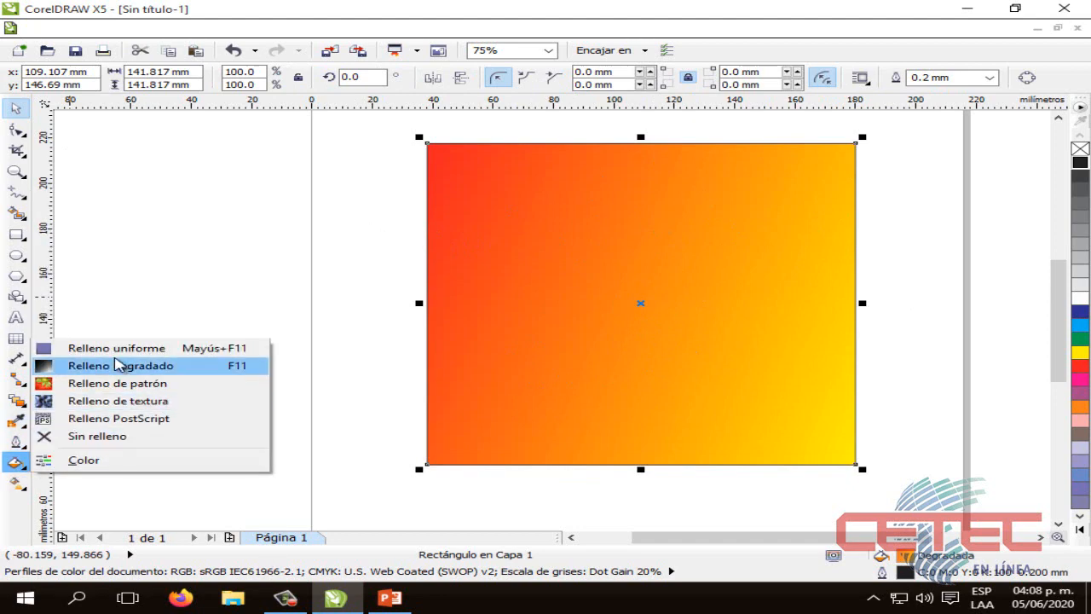
click(117, 368)
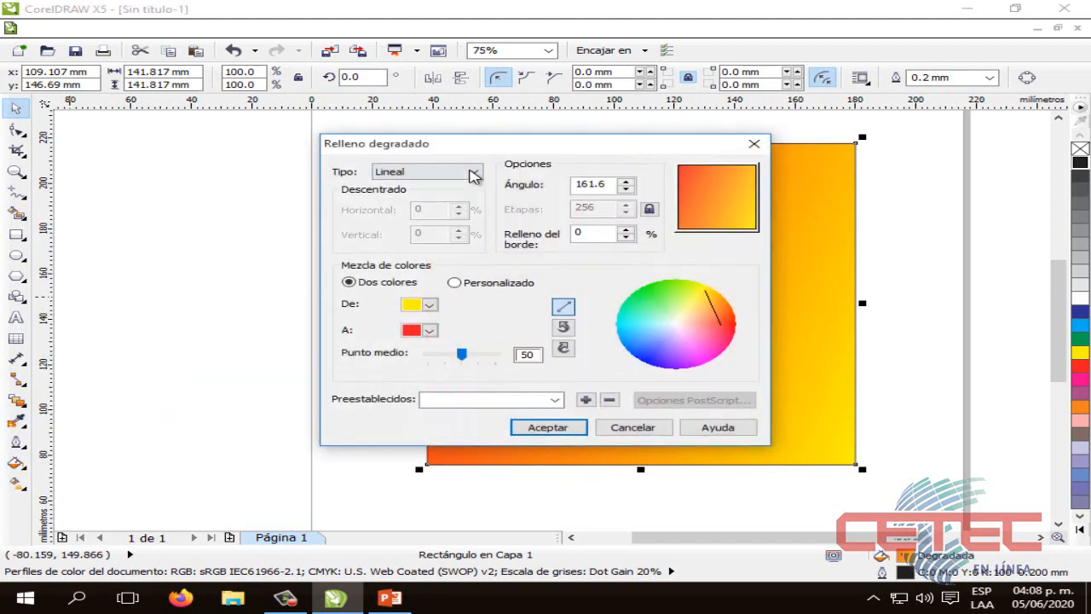
click(473, 171)
click(453, 198)
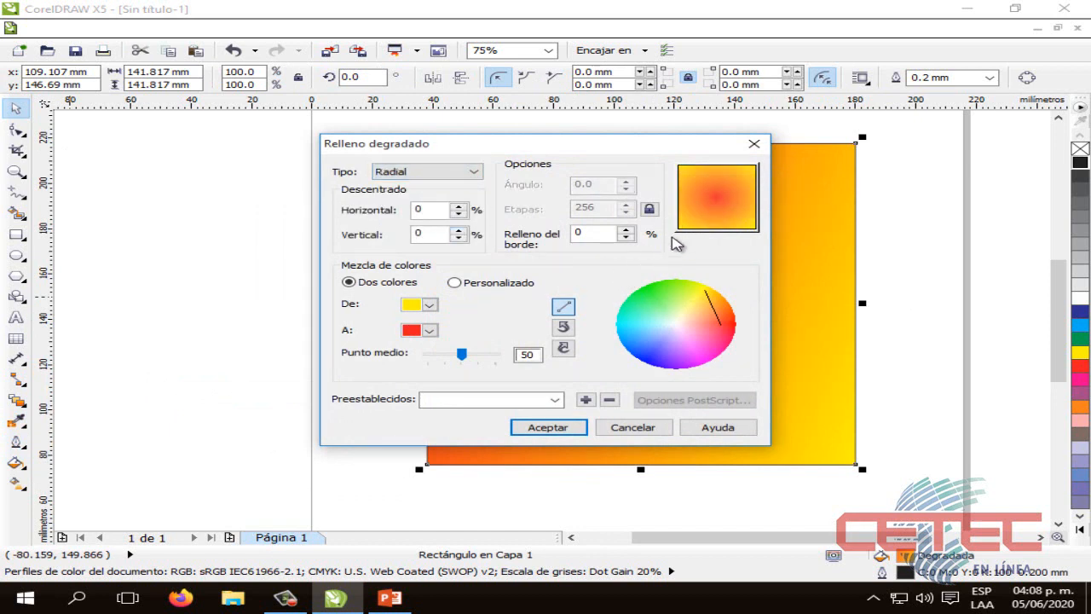
Offset the radial gradient's center to -4% horizontal and -1% vertical, apply it to the square, and deselect the square
drag(715, 199, 741, 196)
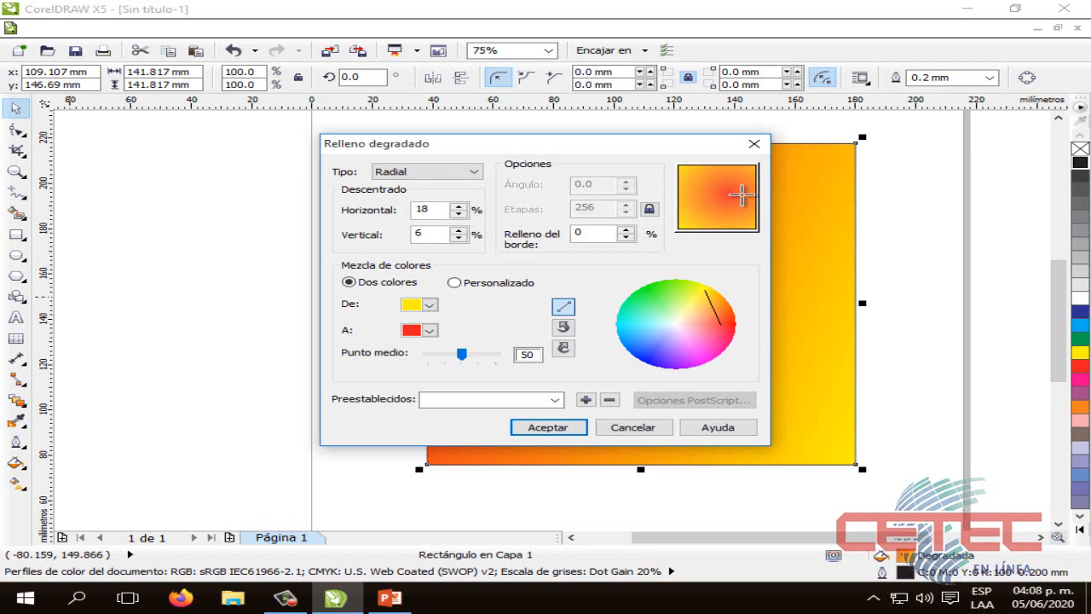
drag(741, 195, 715, 198)
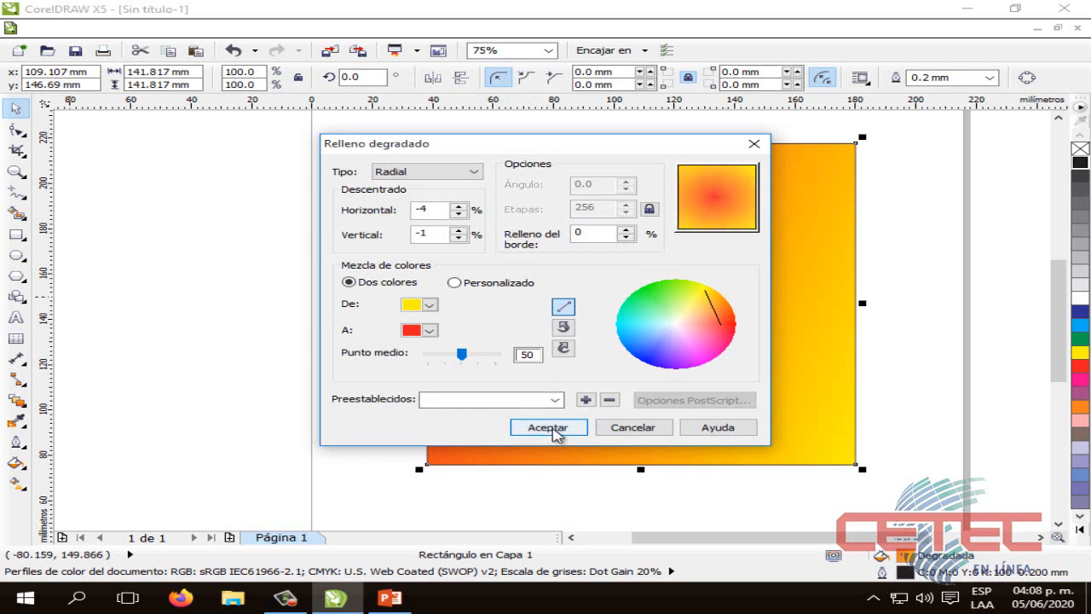
click(549, 428)
click(359, 380)
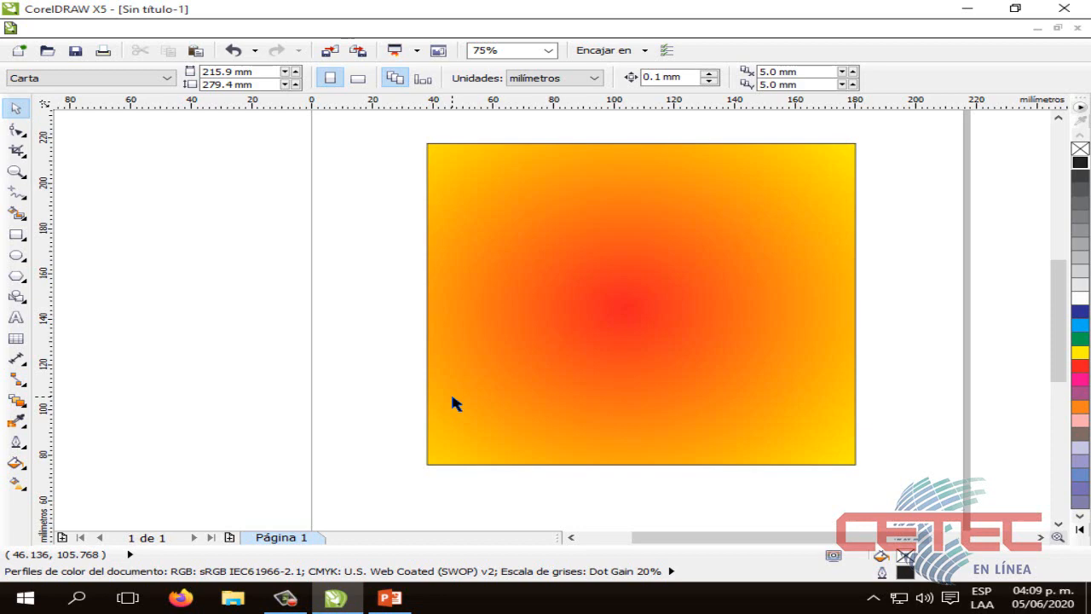
Reselect the square, move its radial gradient center to -52% horizontal and -59% vertical, apply the fill, and deselect it
click(523, 383)
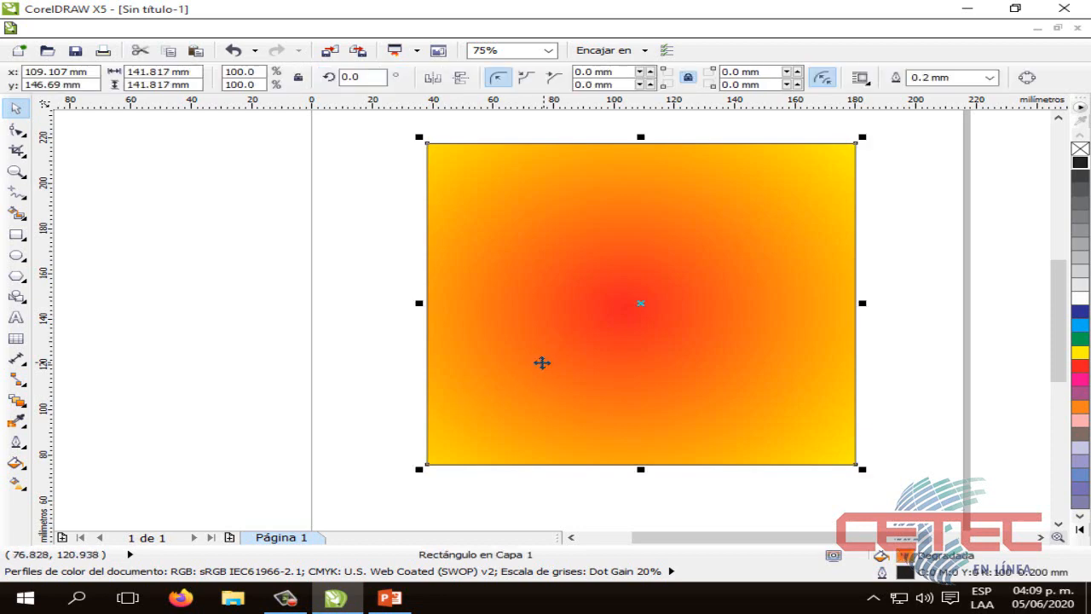
click(14, 487)
click(134, 367)
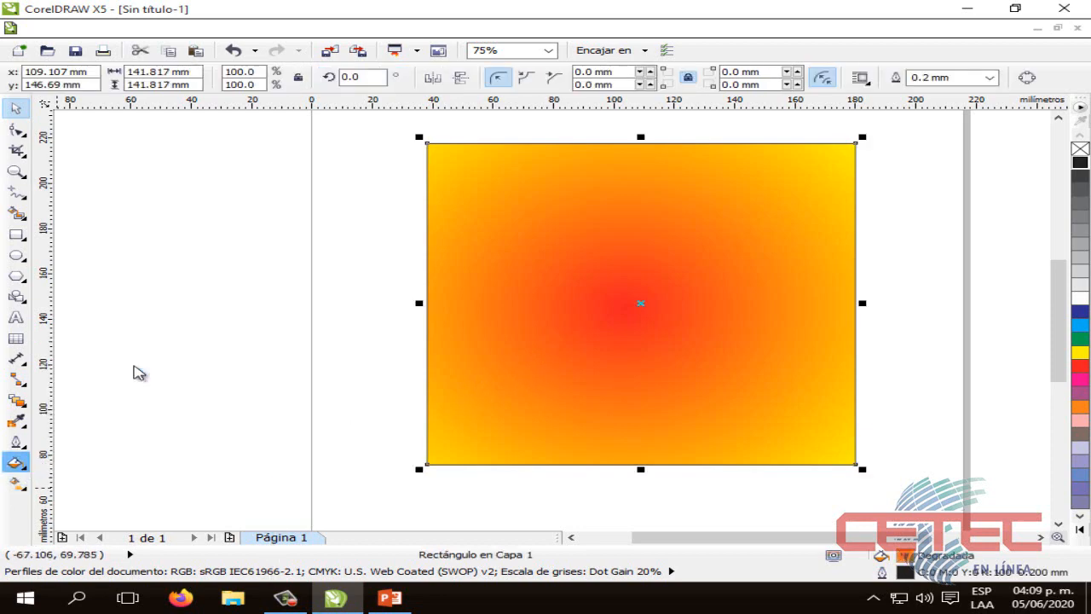
drag(697, 224, 680, 240)
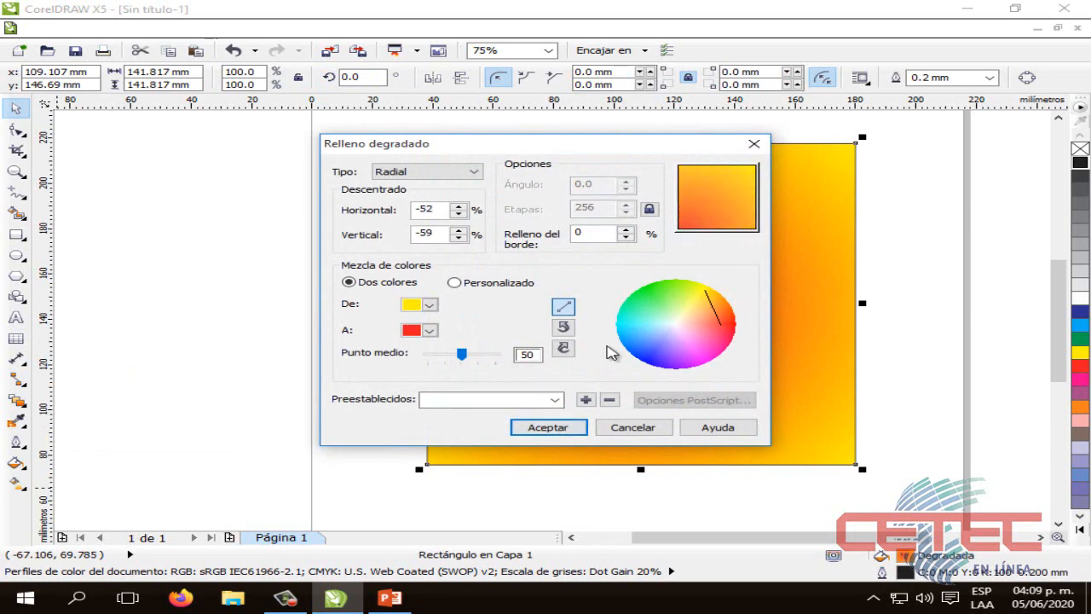
click(538, 426)
click(415, 452)
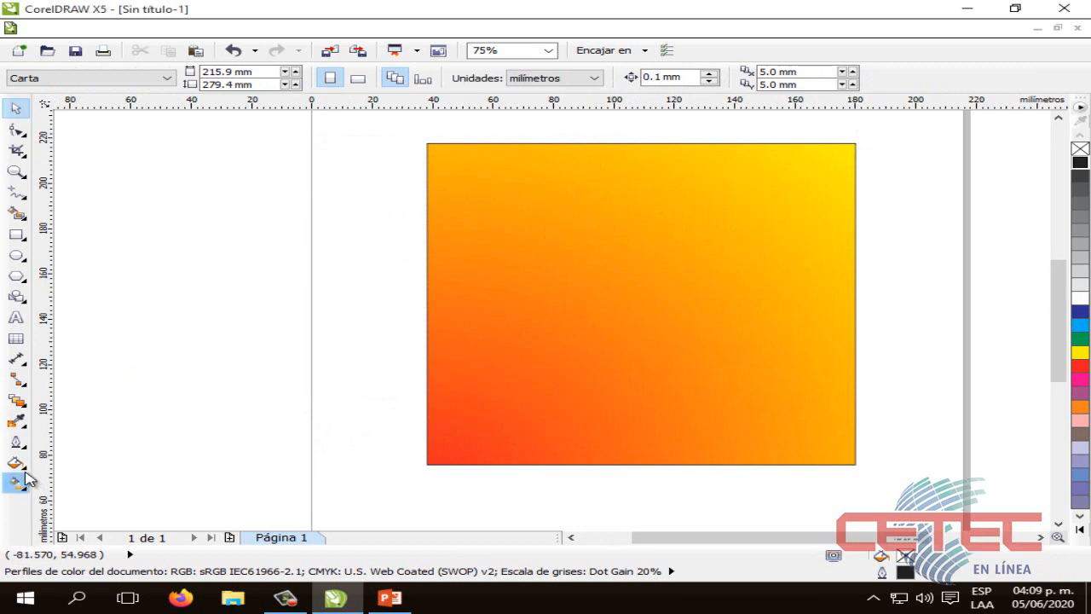
click(15, 463)
click(137, 368)
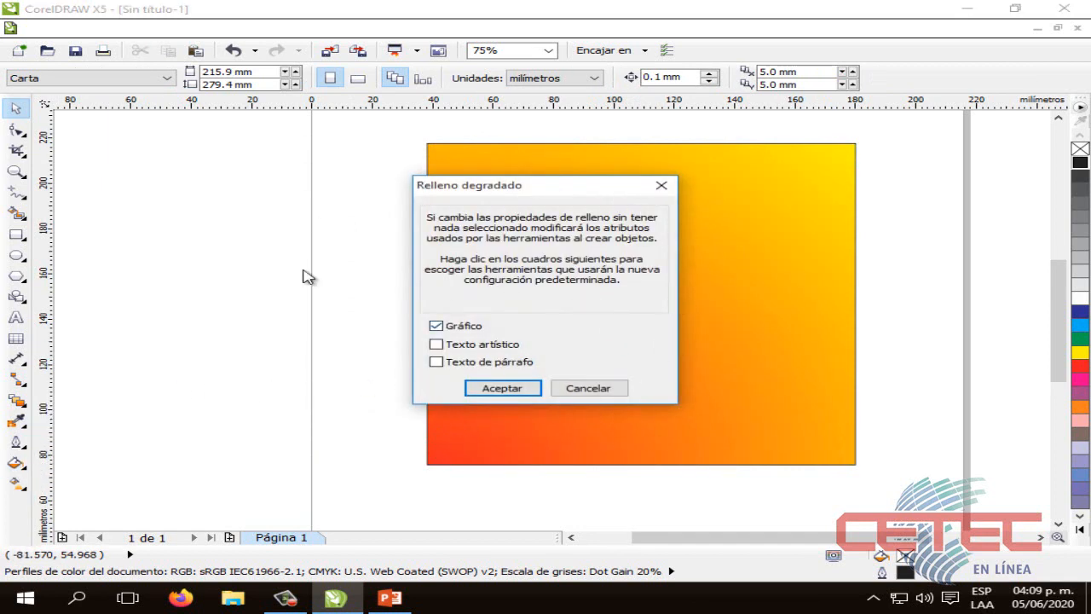
click(661, 185)
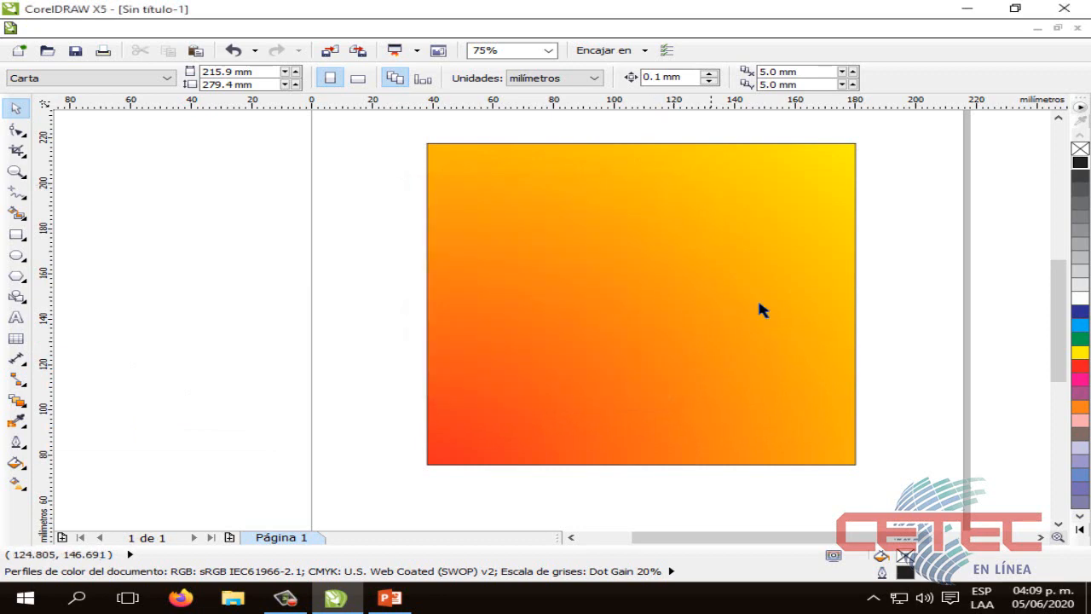
Select the square and change its gradient fill type to Cónico
click(771, 264)
click(15, 462)
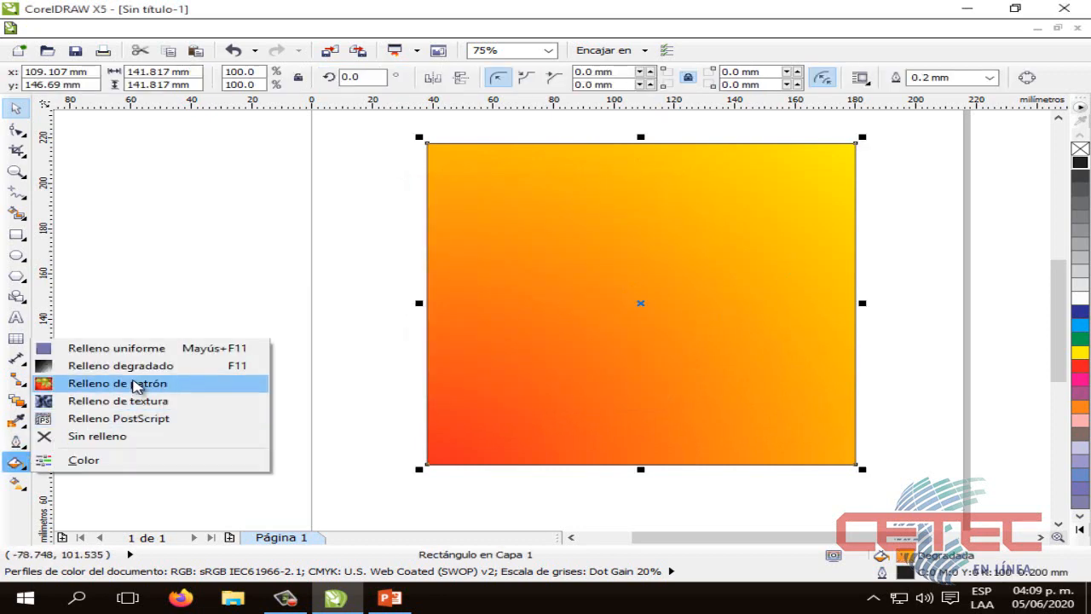
click(138, 397)
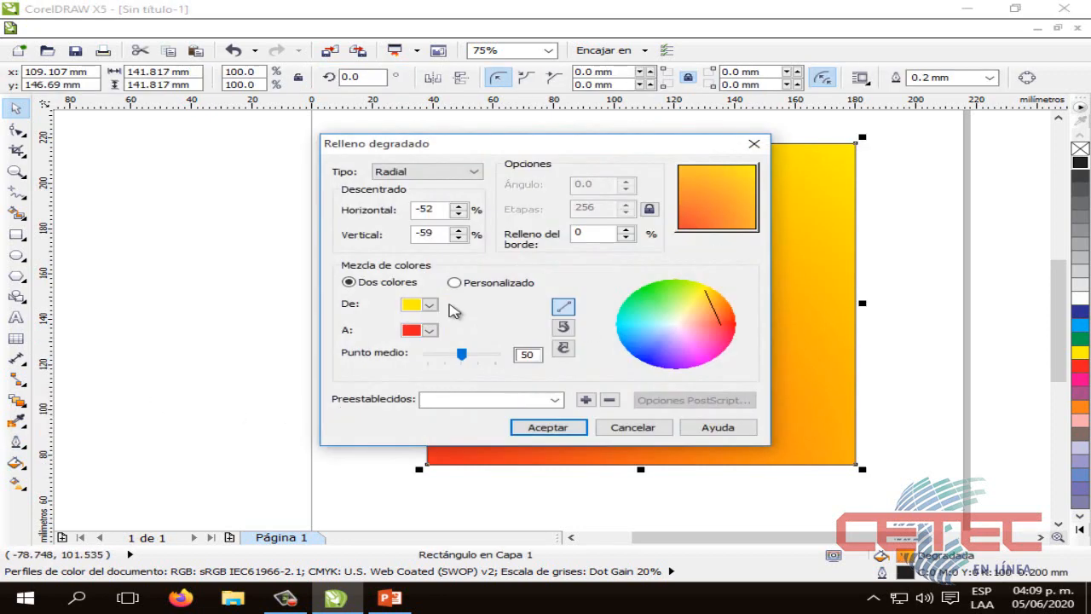
click(473, 171)
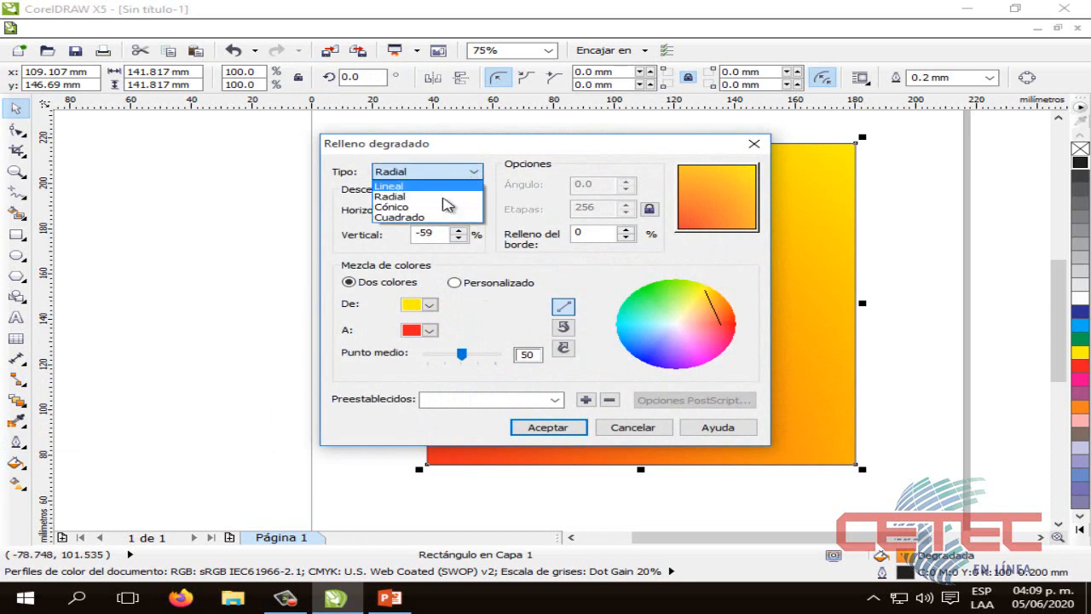
click(437, 206)
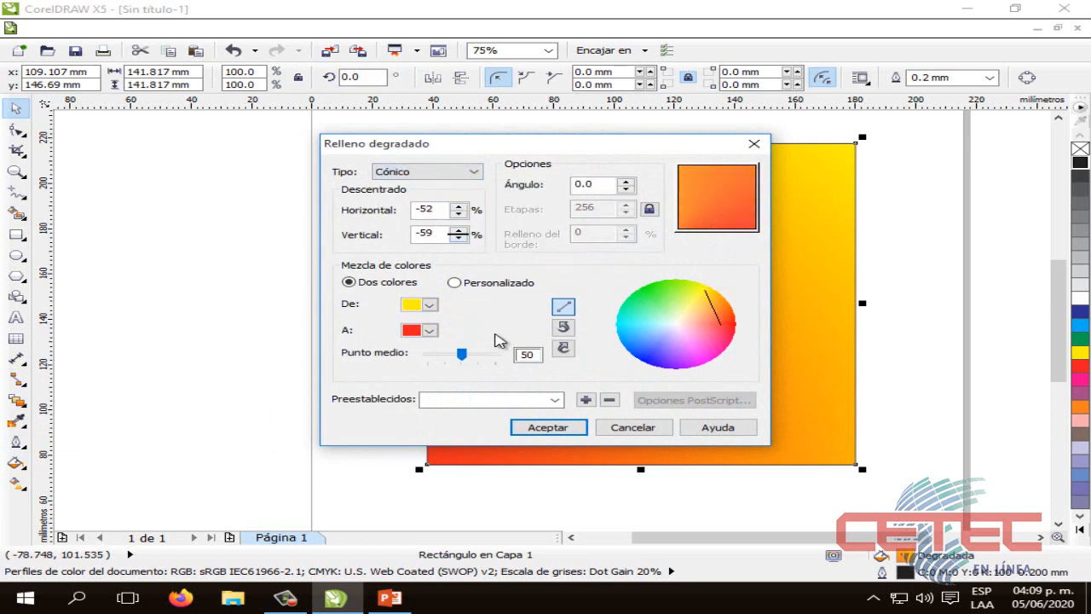
Offset the conical gradient's center to 40% horizontal and -17% vertical, apply it to the square, and deselect the square
click(721, 195)
mouse_move(721, 195)
mouse_down()
mouse_move(738, 180)
mouse_move(721, 192)
mouse_up()
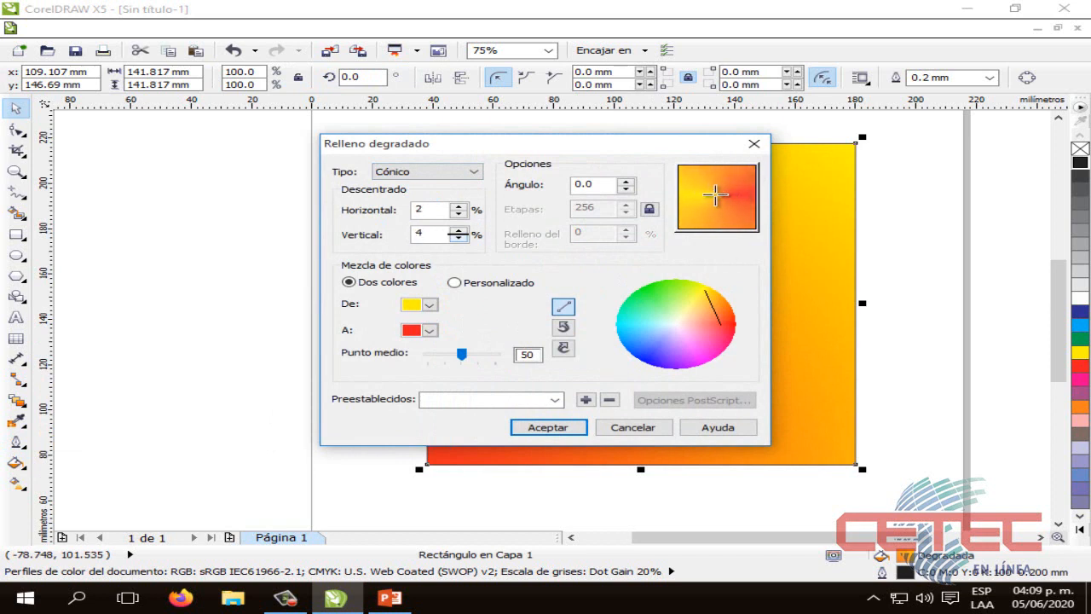
drag(716, 196, 748, 210)
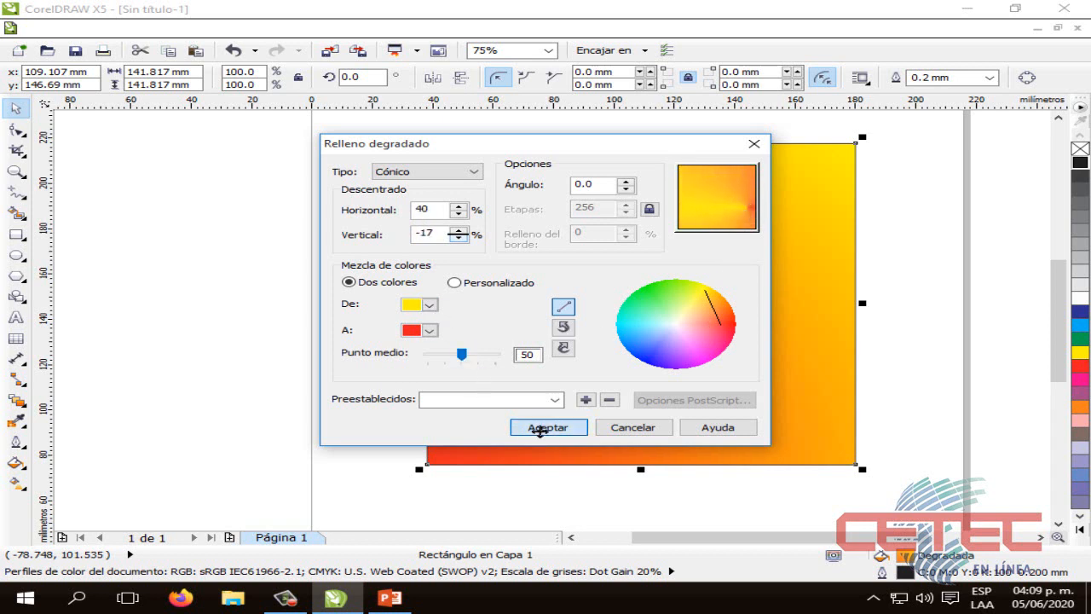
click(539, 427)
click(902, 363)
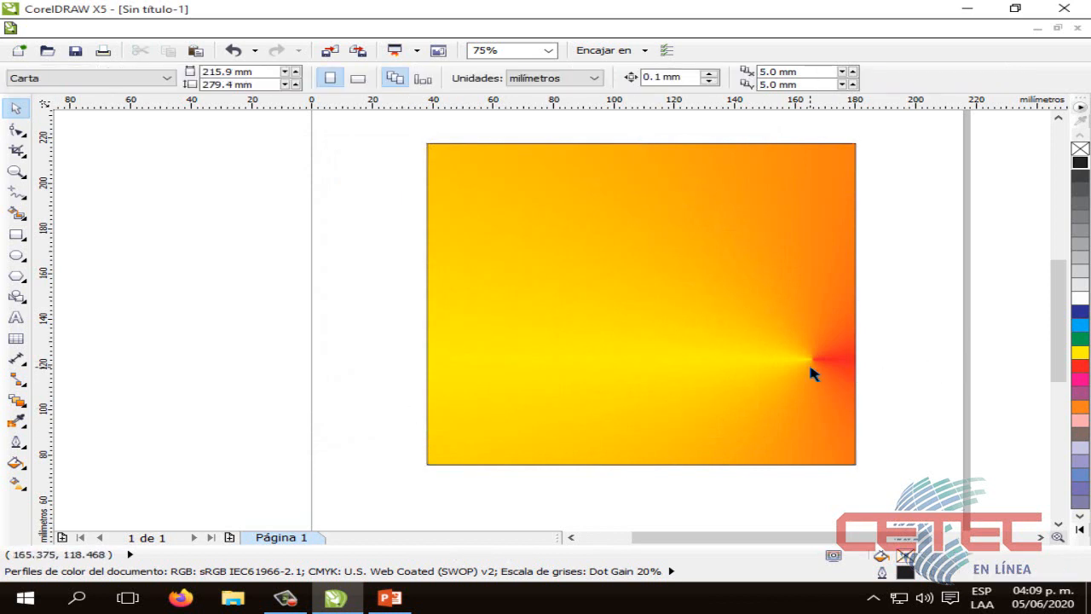
Move the square about 2.5 mm left and 1.4 mm up, deselect it, and select it again
mouse_move(813, 372)
mouse_down()
mouse_move(770, 364)
mouse_move(805, 362)
mouse_move(791, 369)
mouse_up()
click(875, 370)
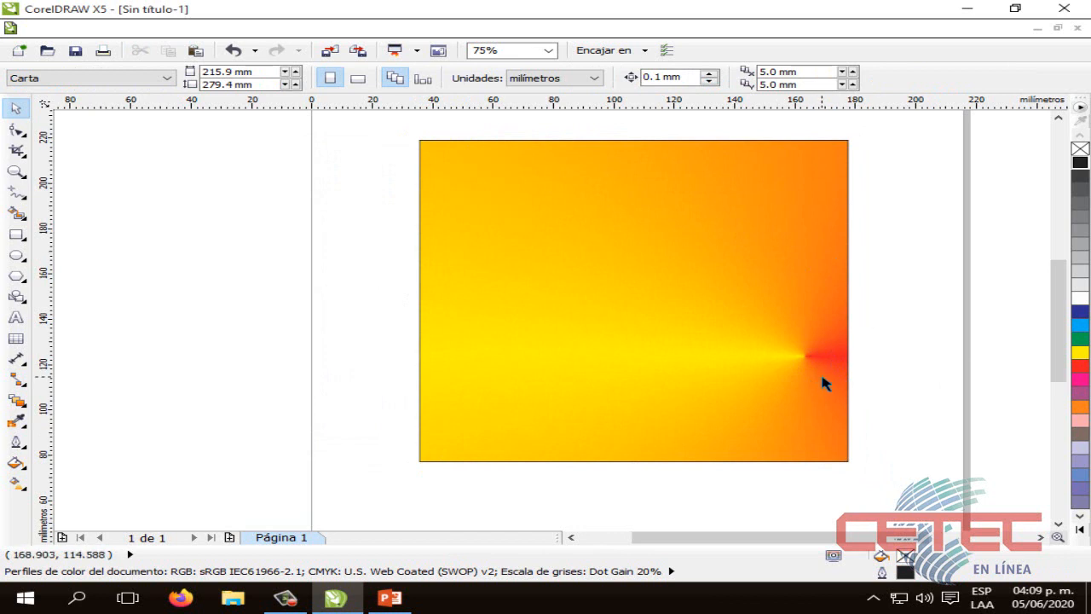
click(15, 462)
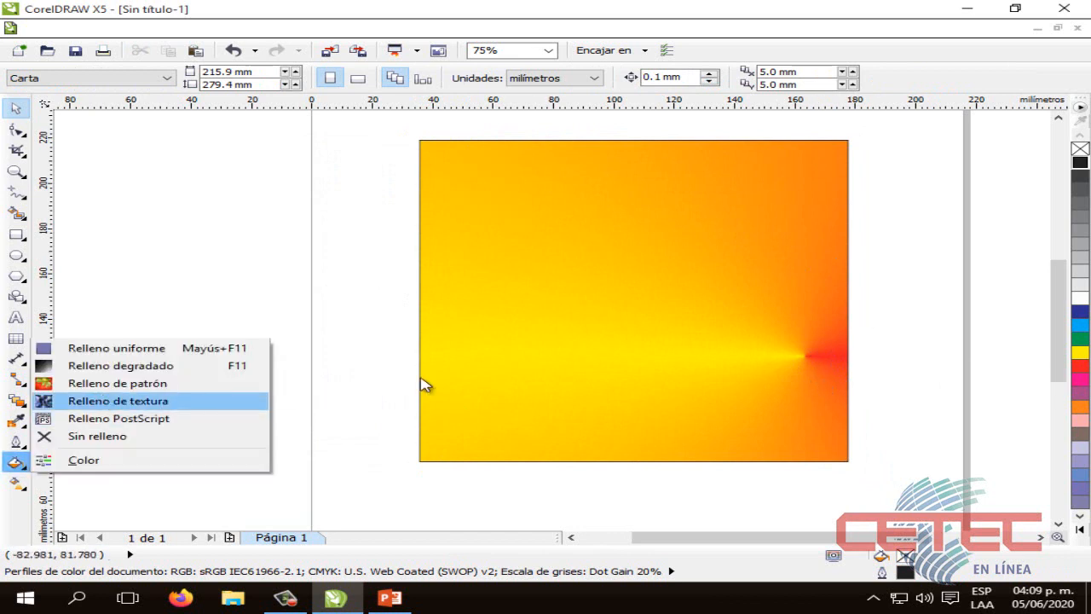
click(577, 369)
Open the square's gradient fill settings and change the gradient type to Cuadrado
click(15, 441)
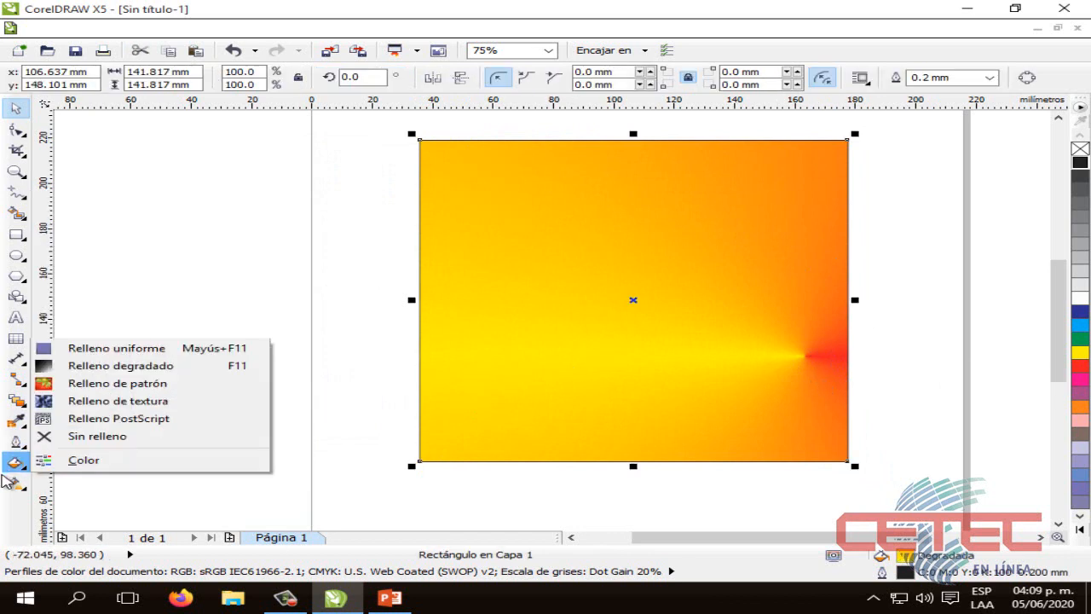
mouse_move(16, 463)
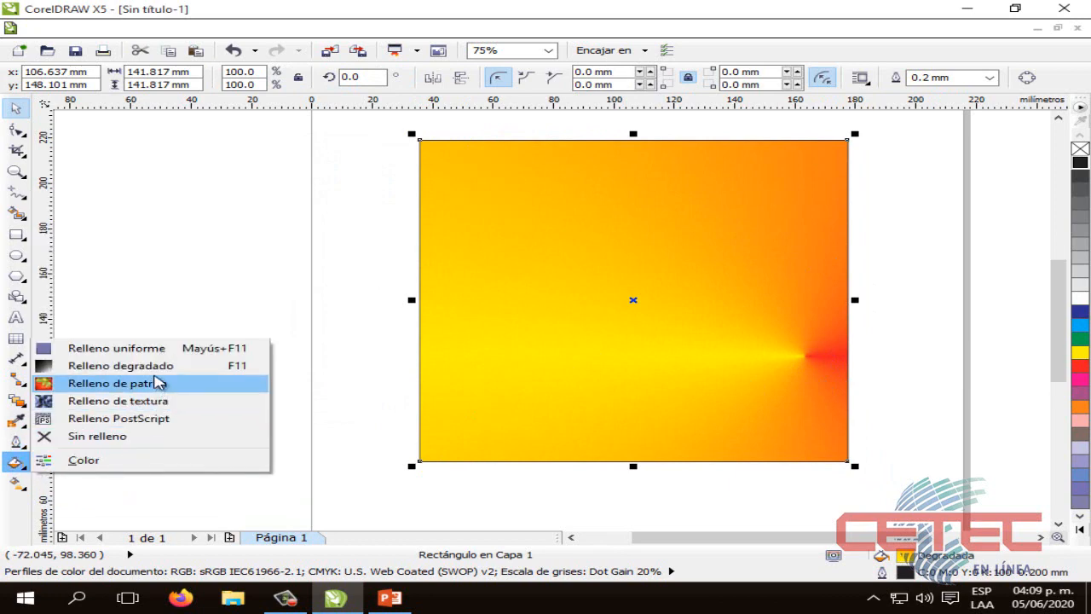
click(158, 366)
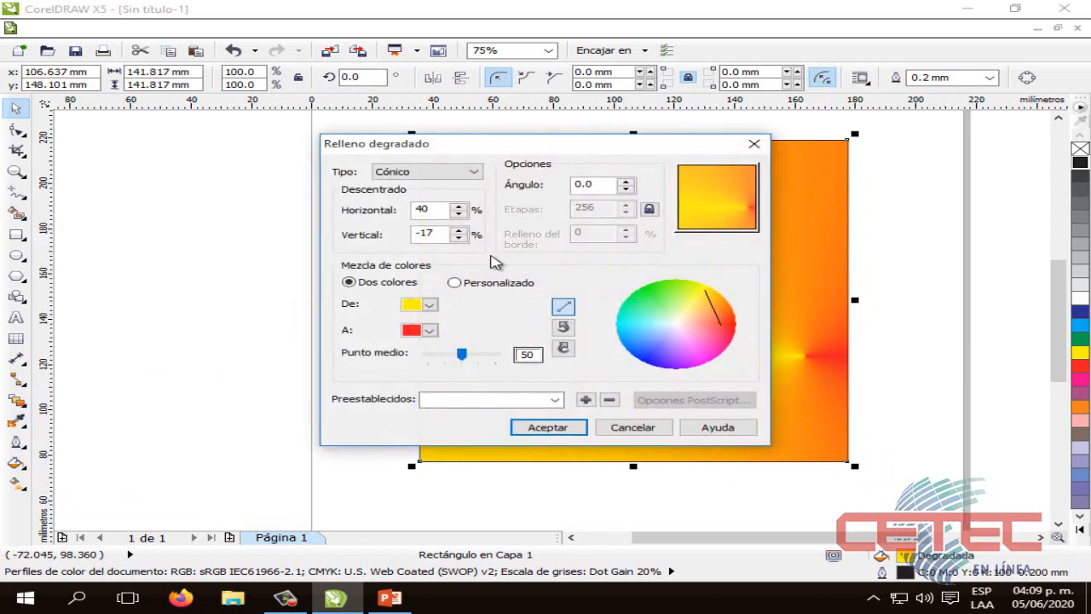
click(460, 173)
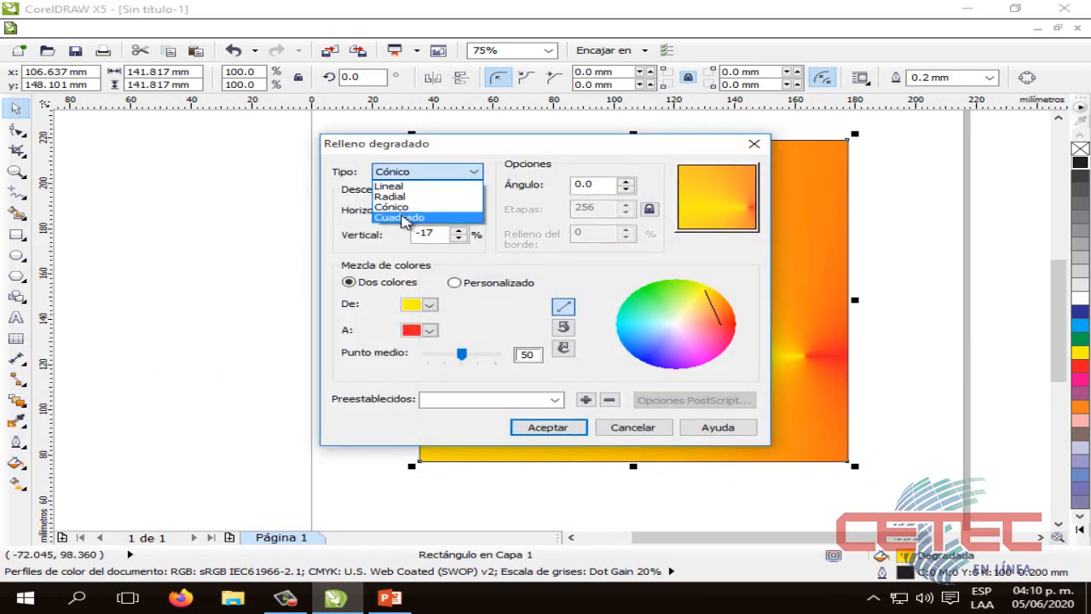
click(409, 218)
Bring the Cuadrado gradient's center to the middle of the shape and apply the fill to the square
drag(733, 210, 716, 197)
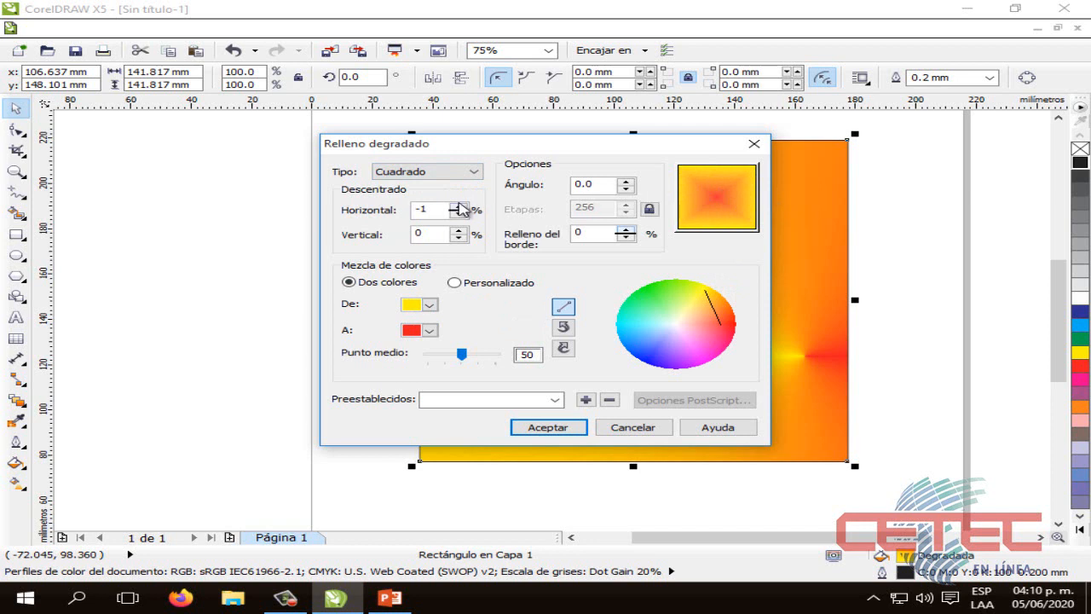
mouse_move(459, 205)
mouse_down()
mouse_move(470, 208)
mouse_move(456, 216)
mouse_up()
click(451, 216)
click(548, 428)
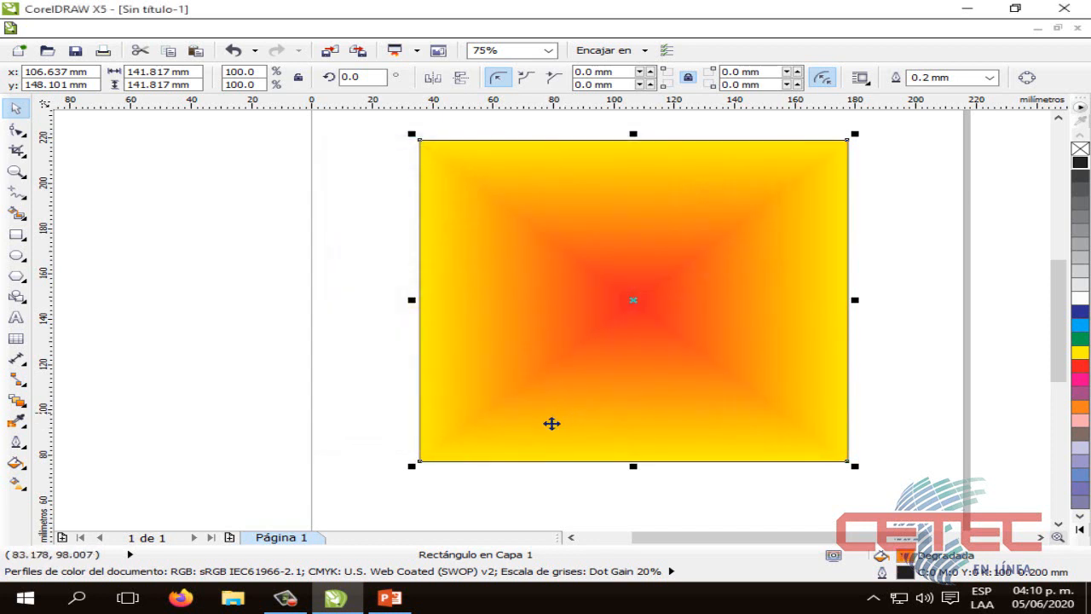
click(387, 250)
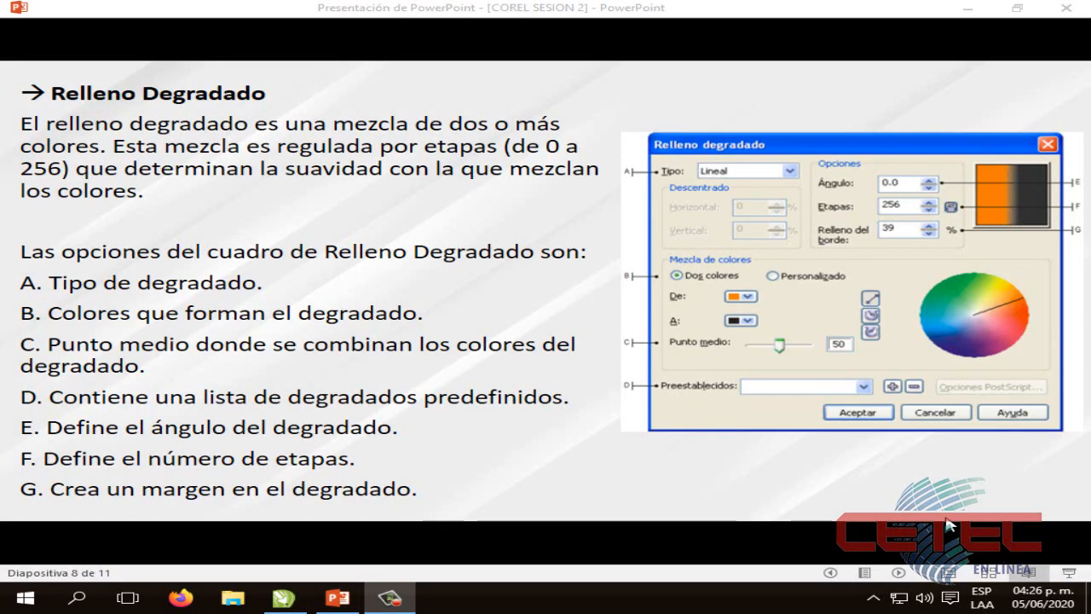
Advance the PowerPoint presentation to the Relleno de Patrón slide and return to CorelDRAW
click(949, 524)
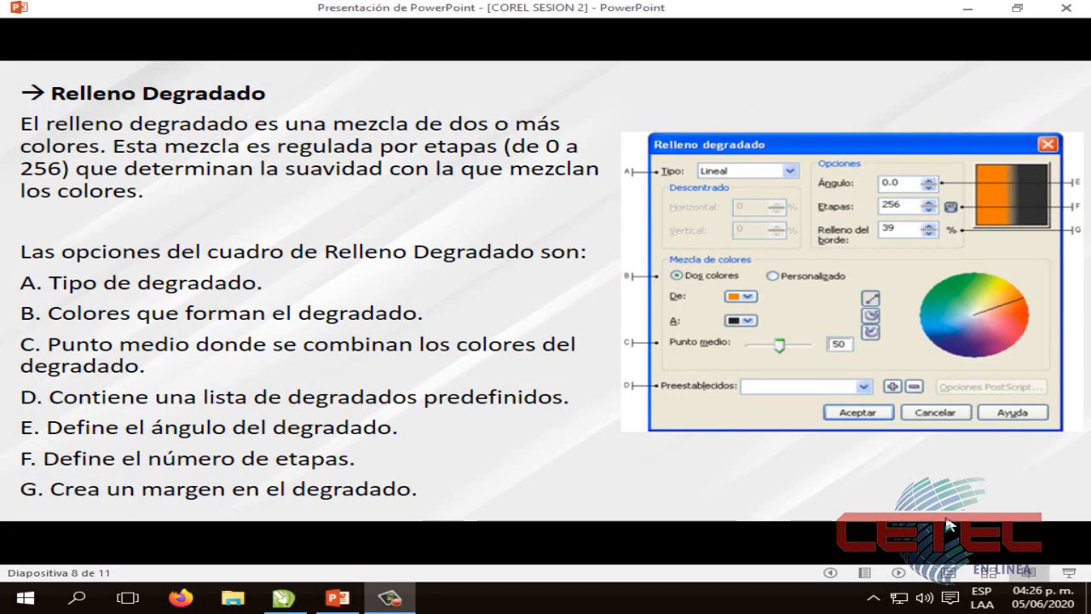
click(949, 524)
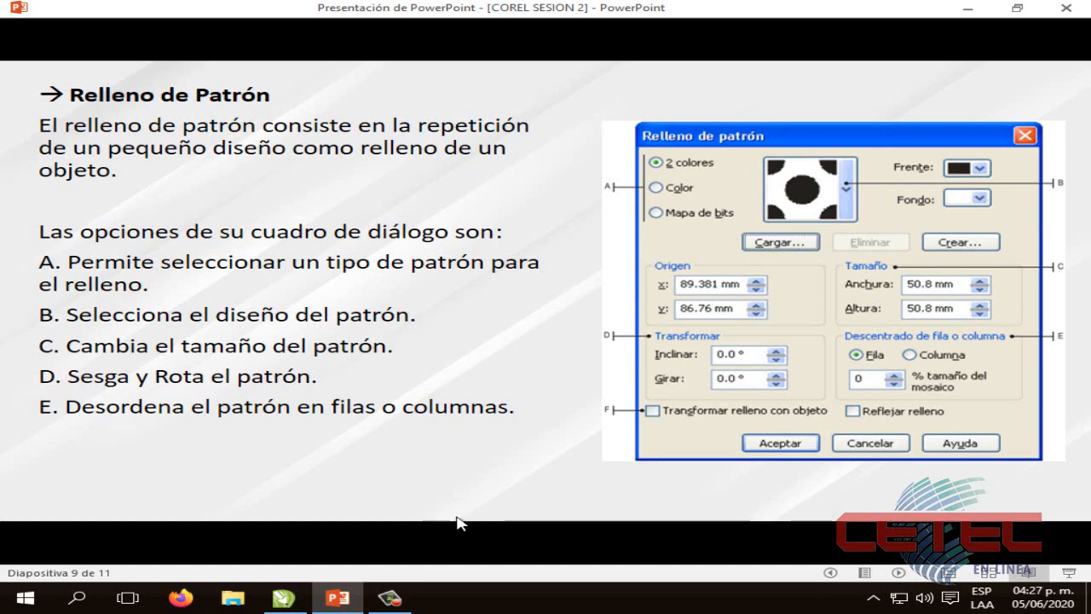
click(284, 597)
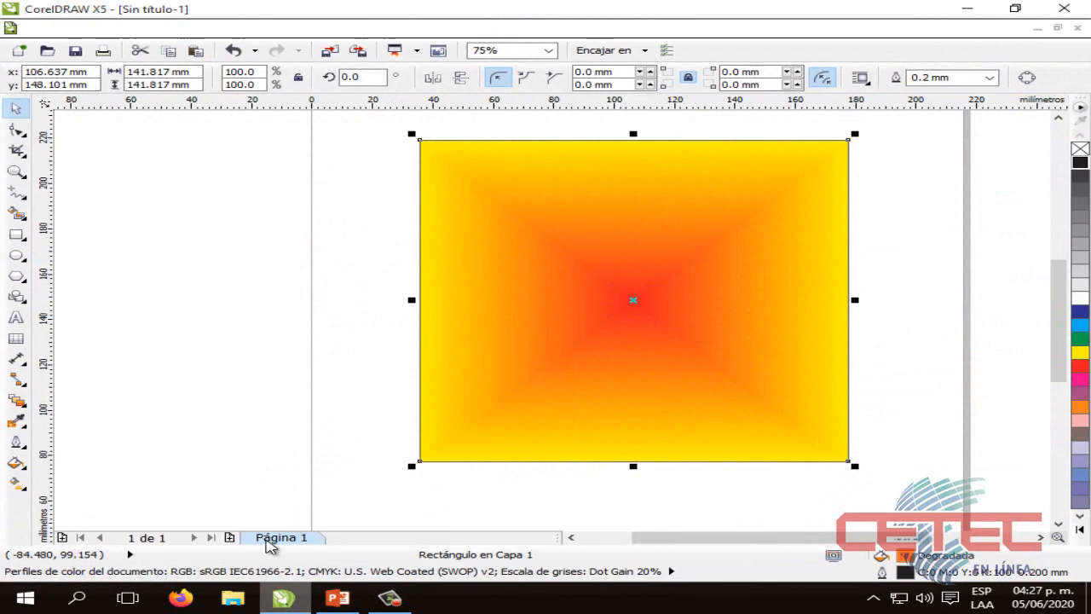
Select the gradient-filled square, open its pattern fill settings, and move the dialog aside to uncover part of the shape
click(362, 362)
click(696, 319)
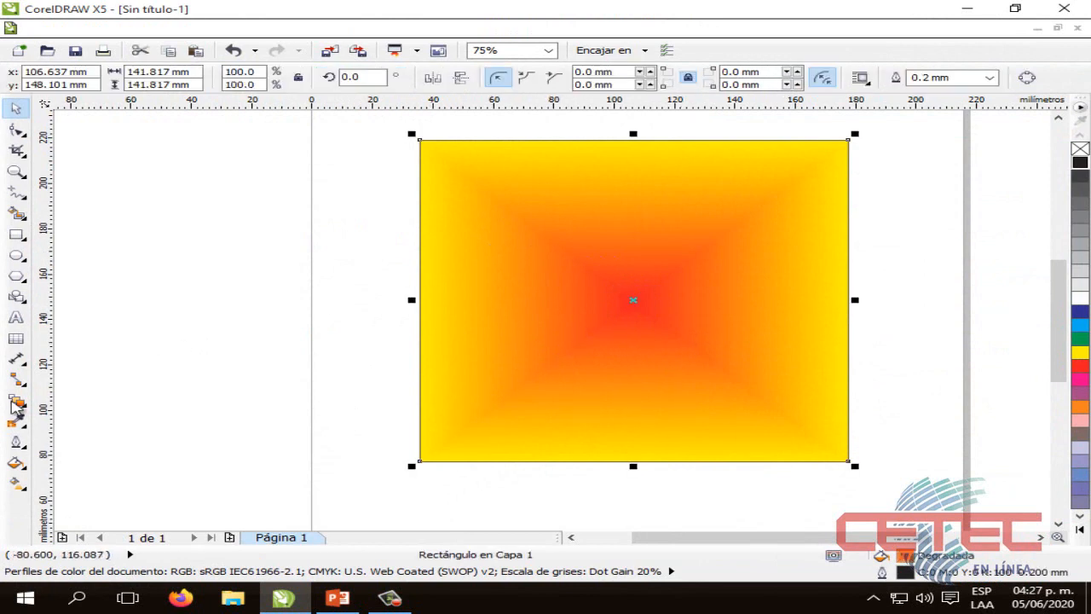
click(15, 461)
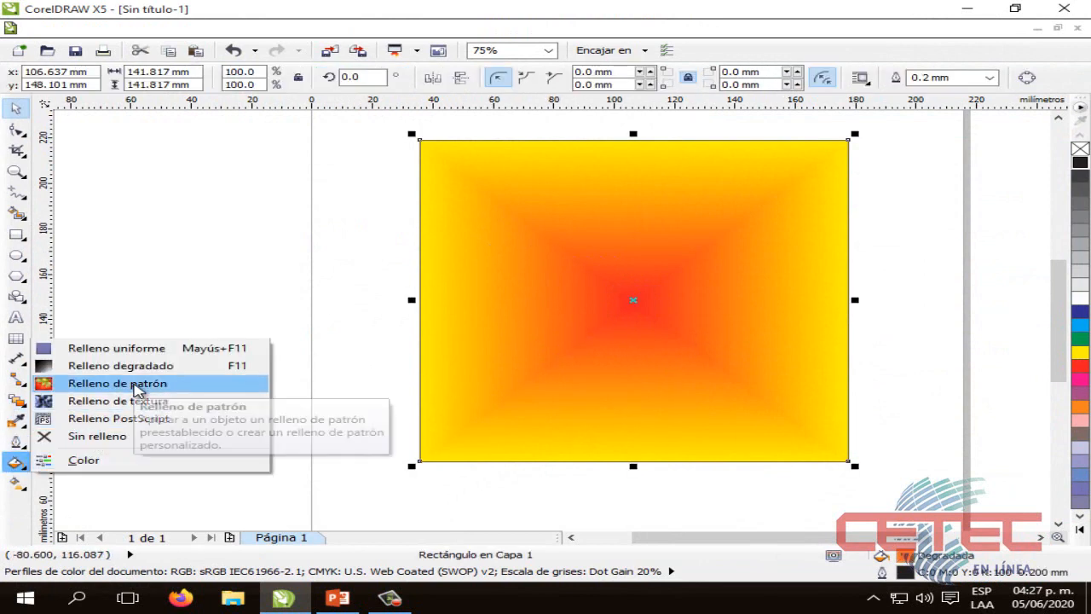
click(136, 383)
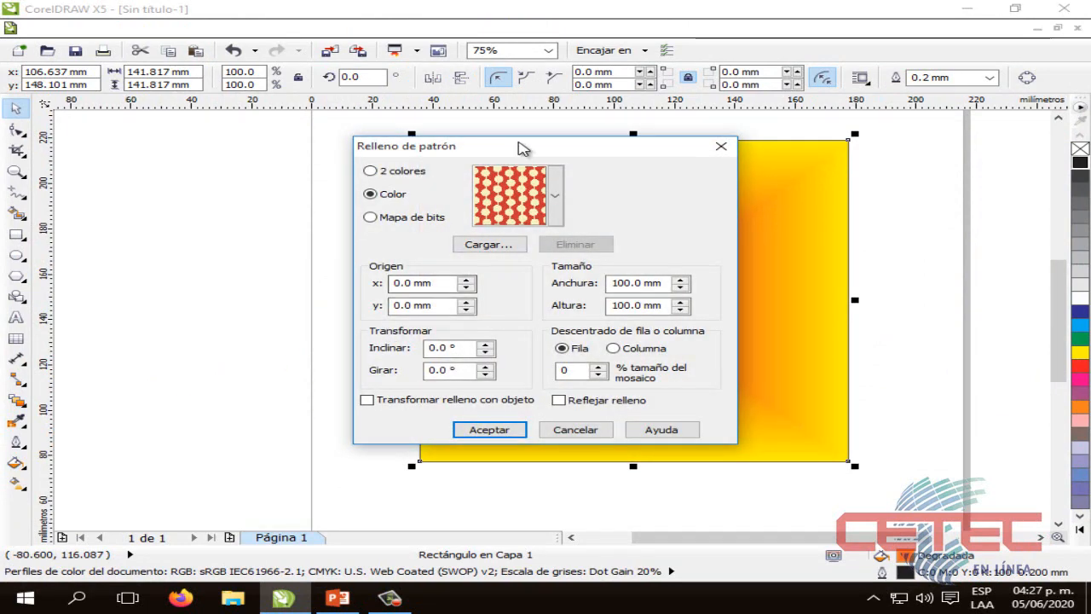
drag(540, 151, 767, 171)
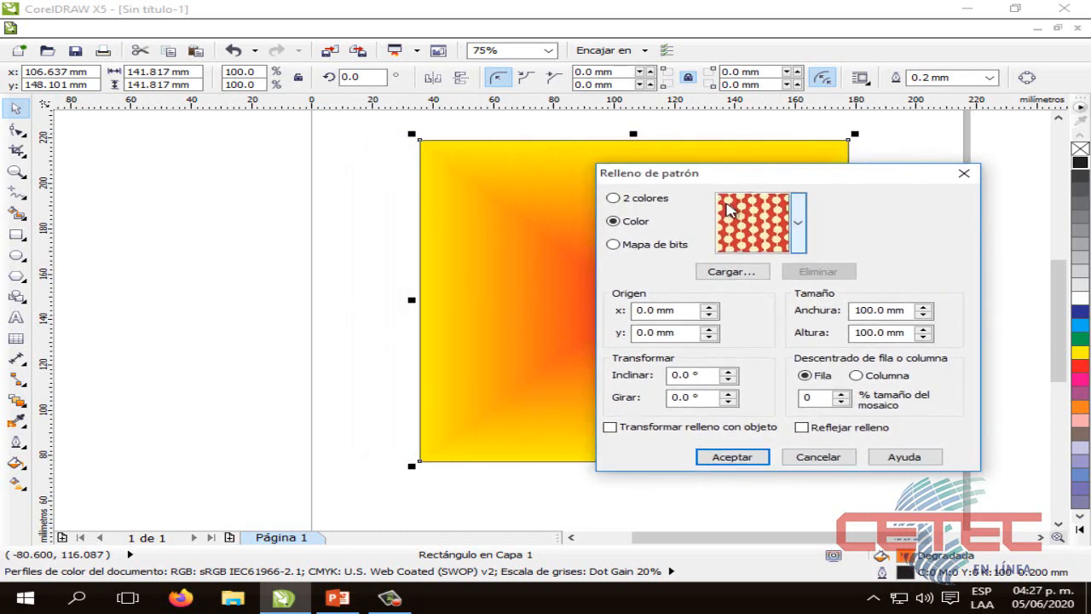
Look through the Color and Mapa de bits pattern types and set the pattern type to 2 colores
click(613, 199)
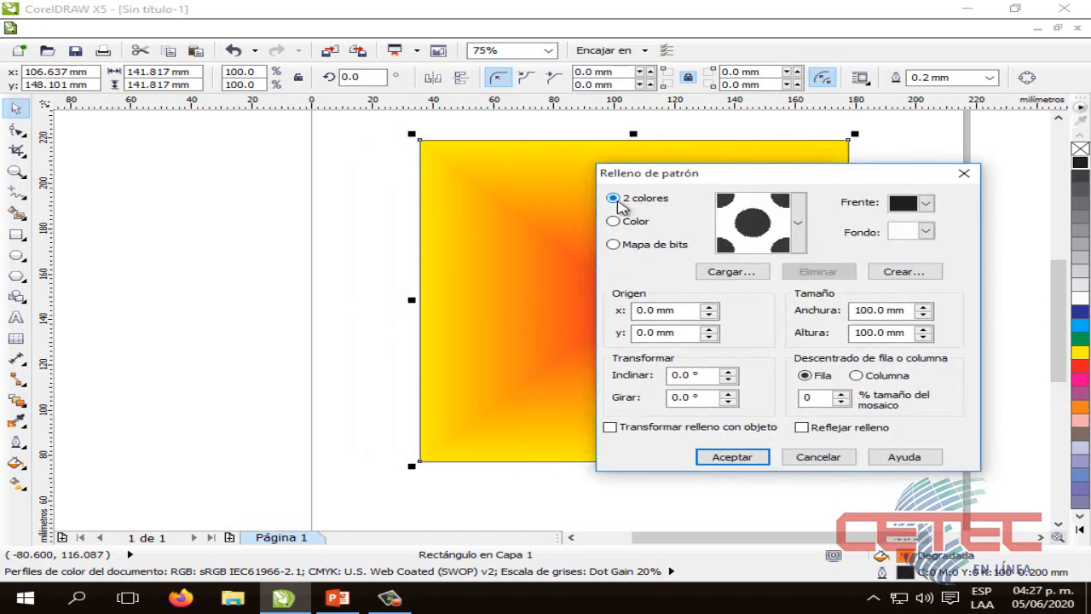
click(613, 223)
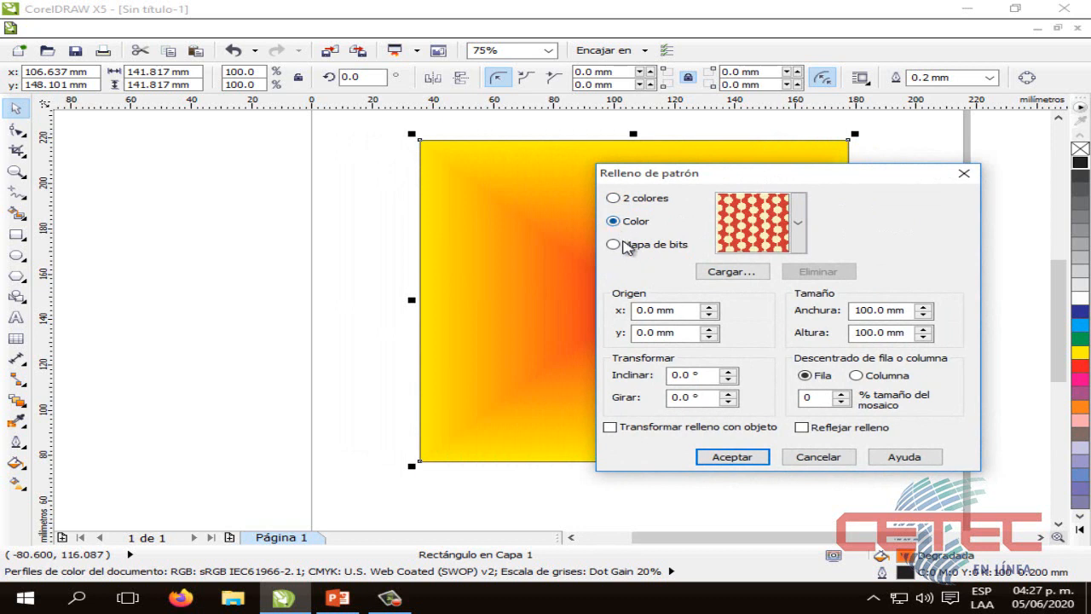
click(622, 244)
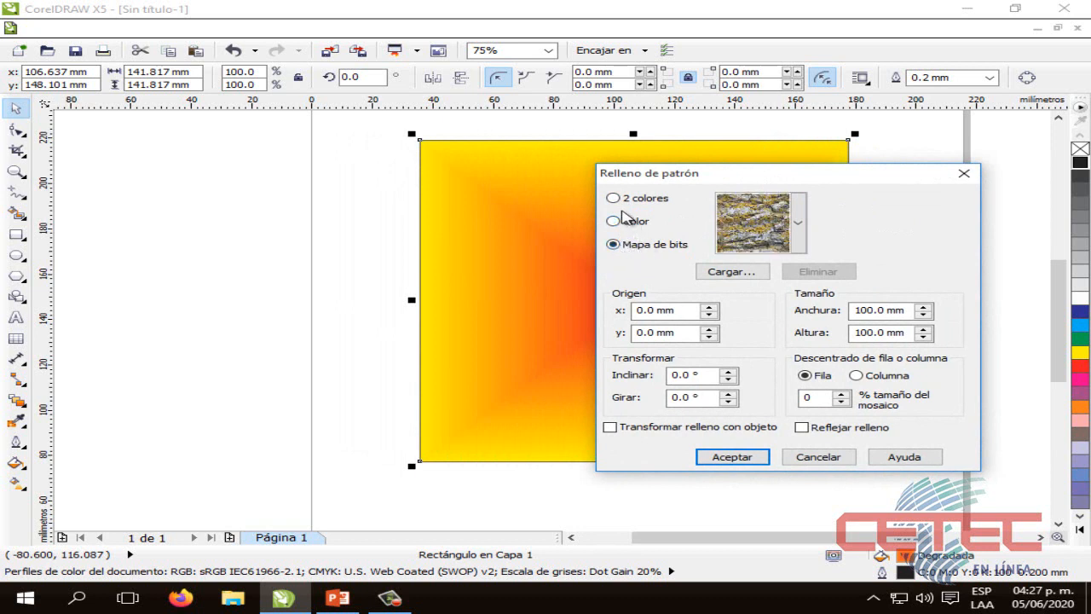
click(614, 198)
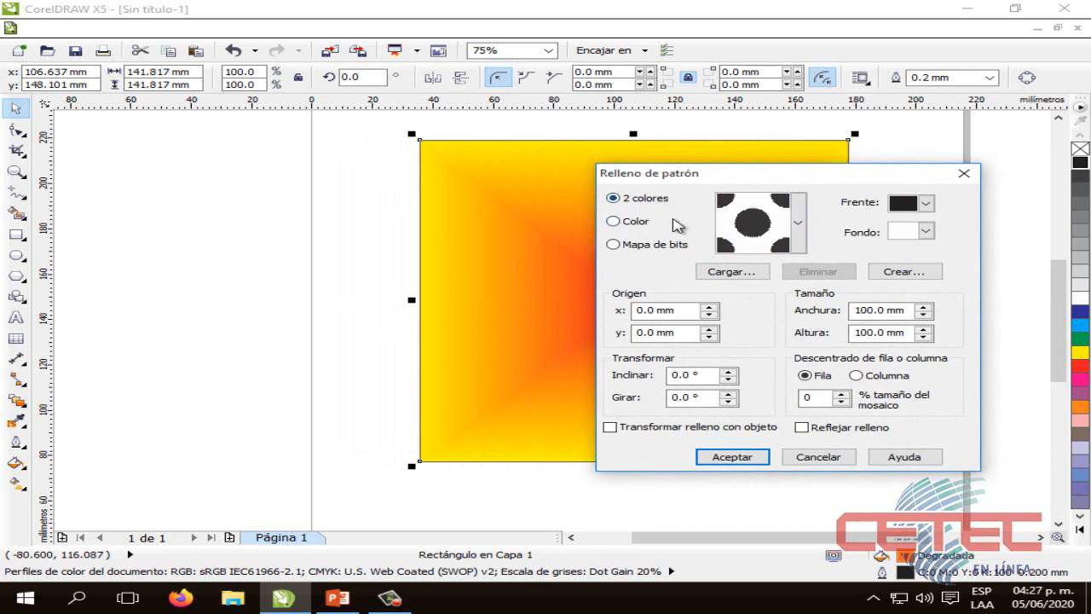
Choose the heart pattern with a red front color, apply it to the square, and deselect the shape
click(797, 223)
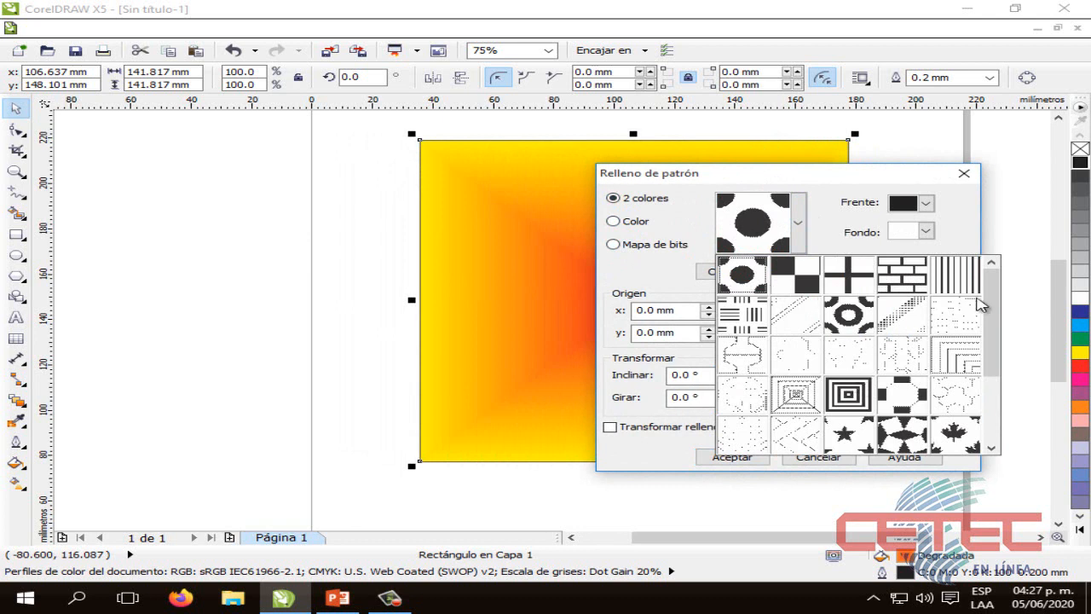
drag(986, 307, 980, 379)
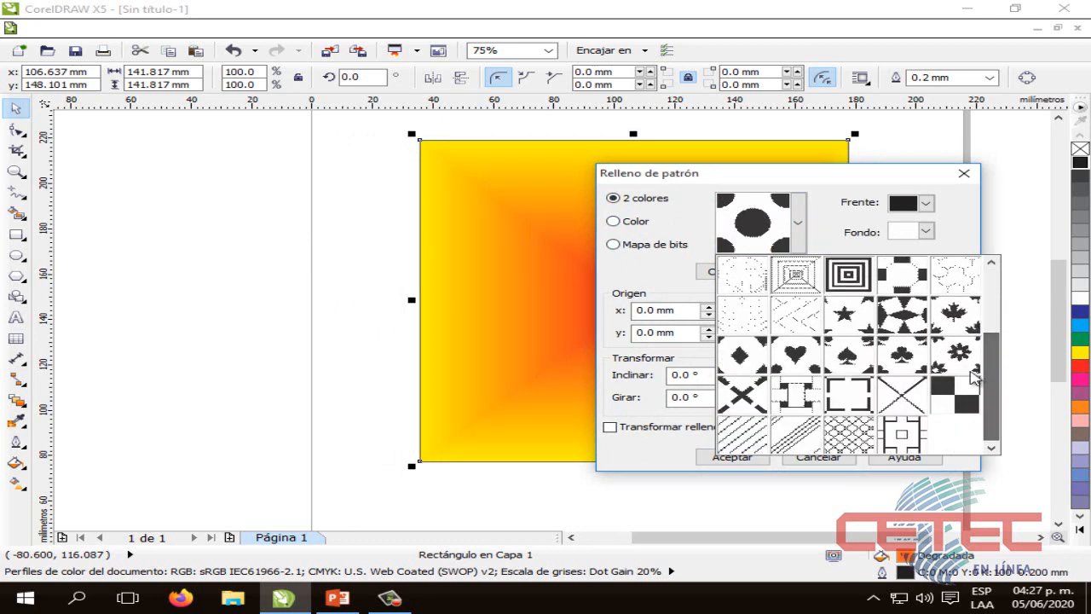
click(816, 361)
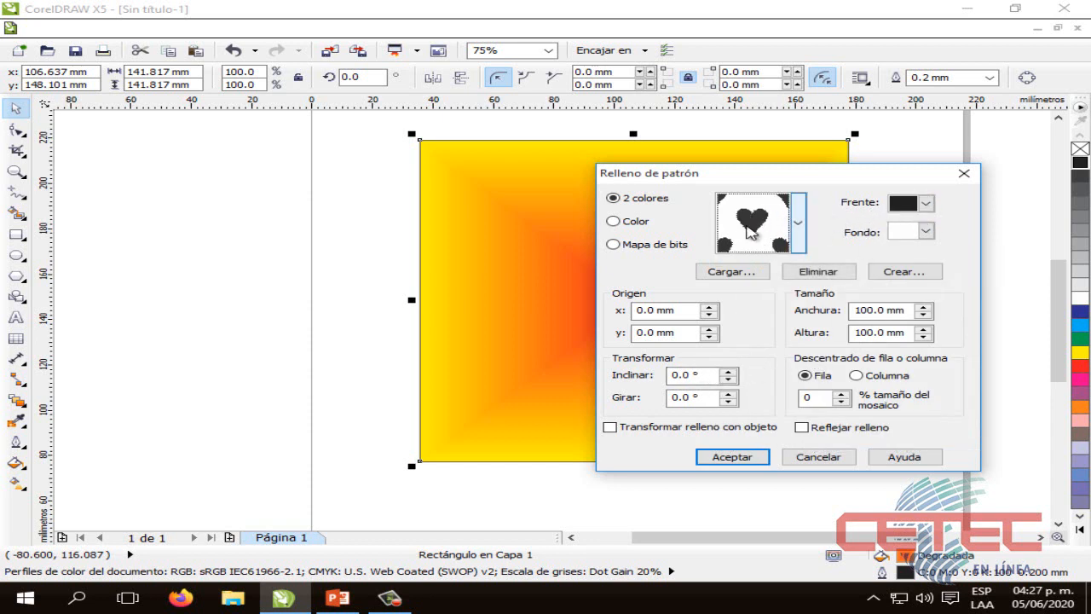
click(929, 205)
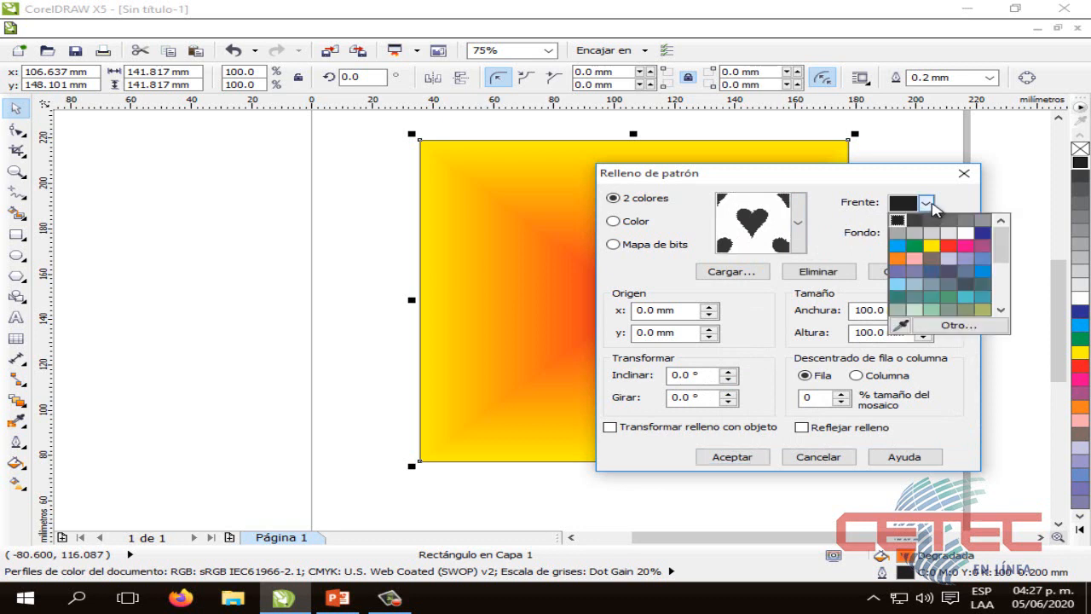
click(948, 246)
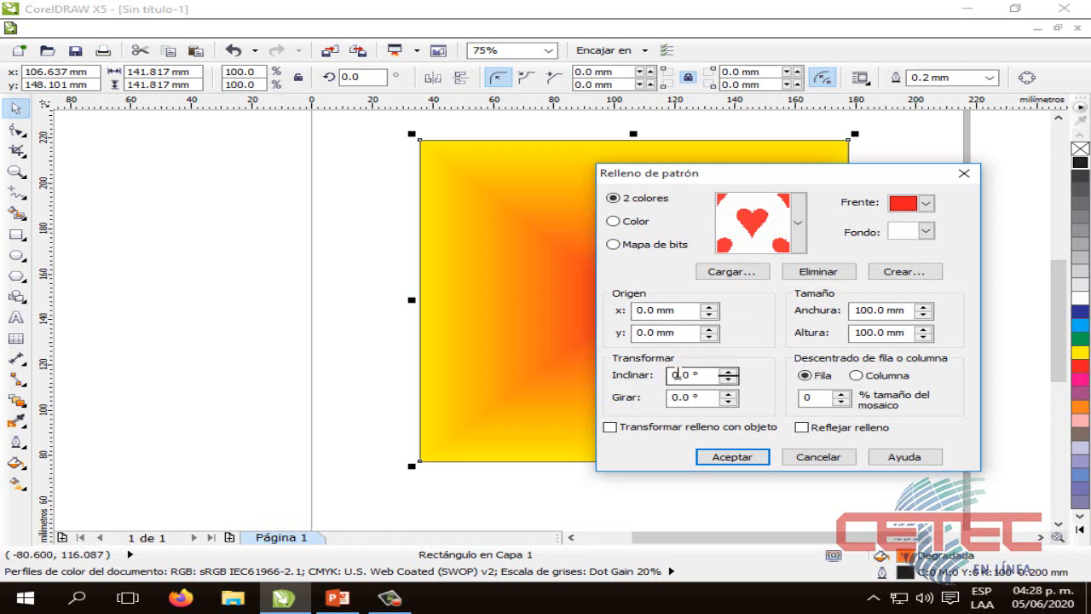
click(732, 456)
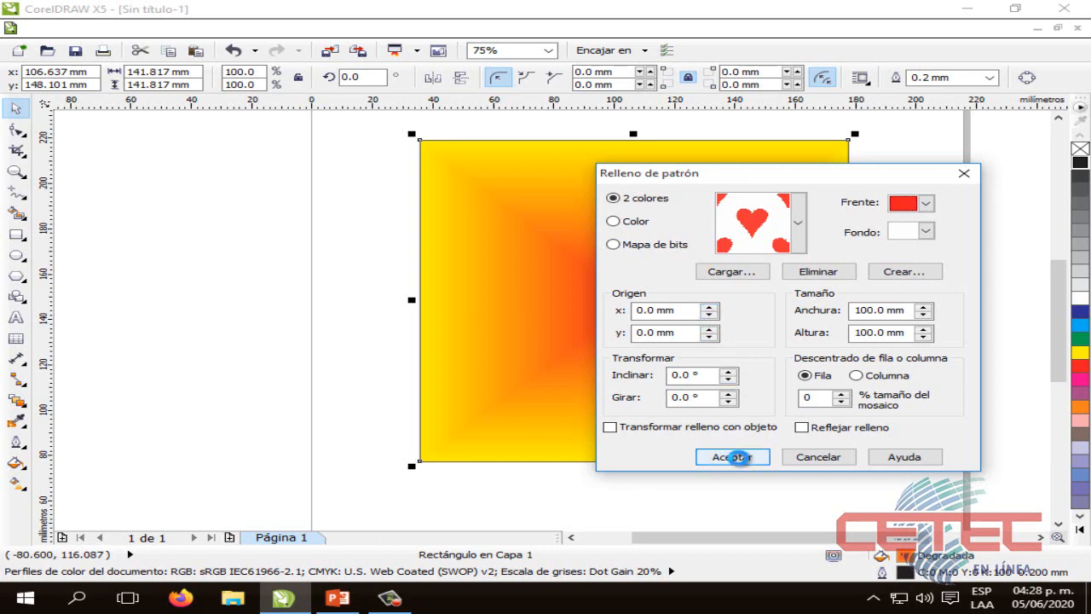
click(361, 263)
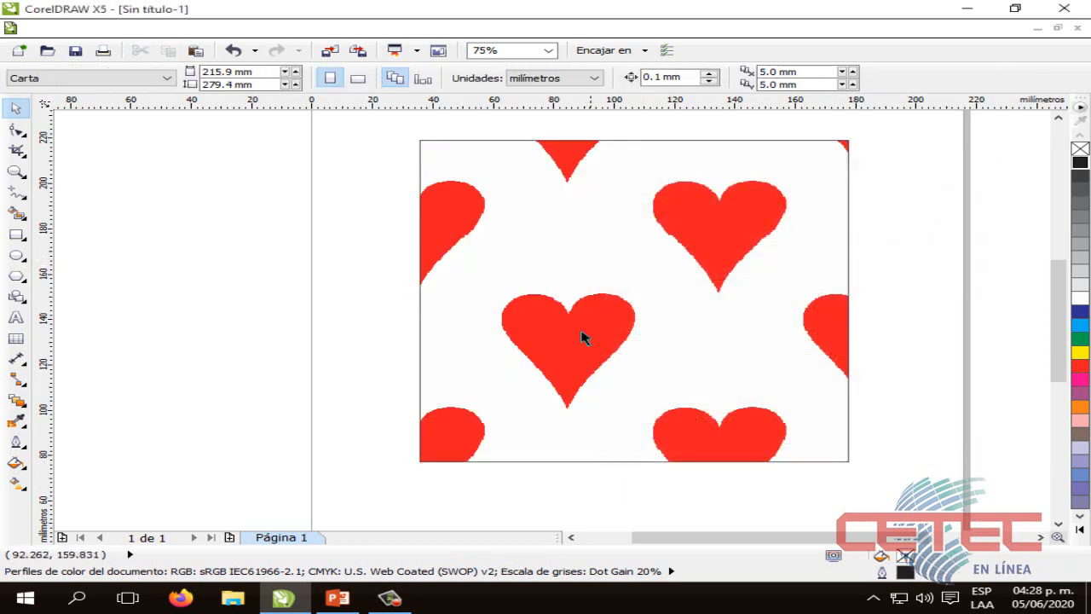
click(630, 264)
click(743, 298)
click(945, 257)
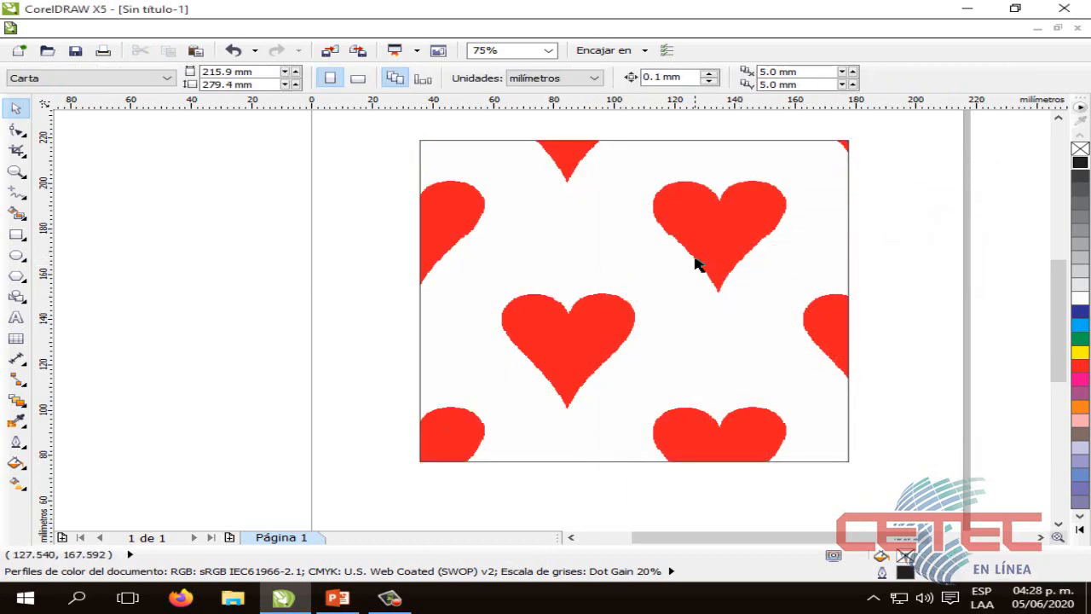
Set the heart pattern's tile height and width to 90 mm each and apply the change to the square
click(648, 351)
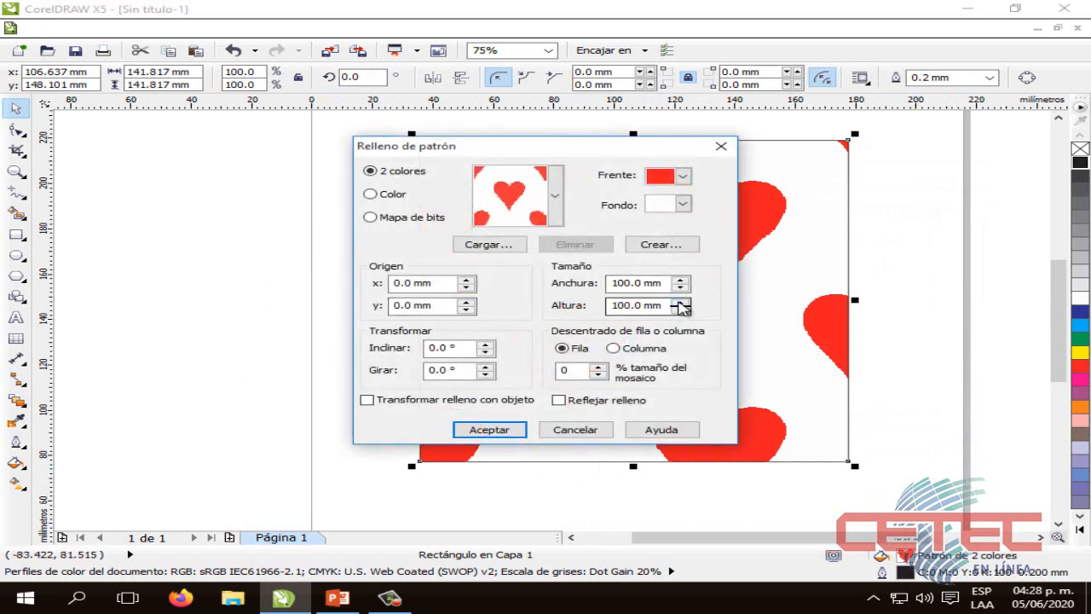
click(680, 309)
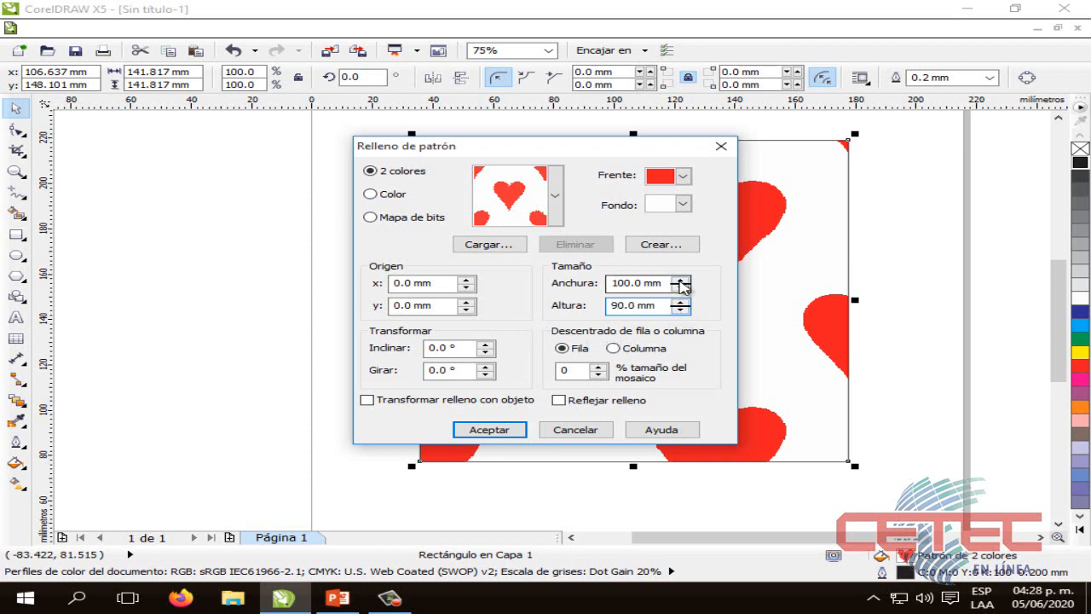
click(680, 288)
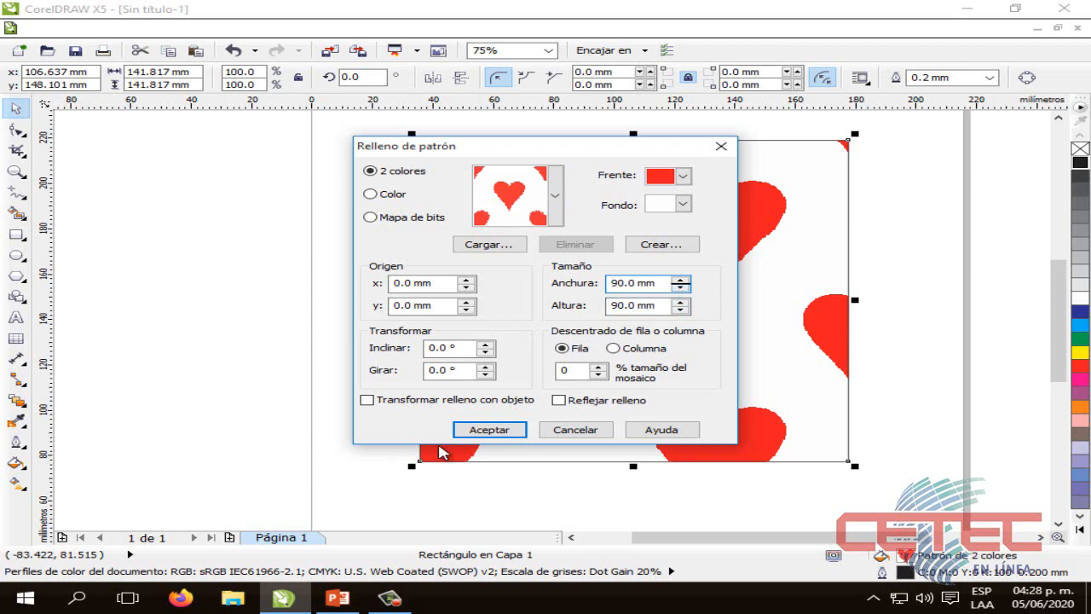
click(490, 430)
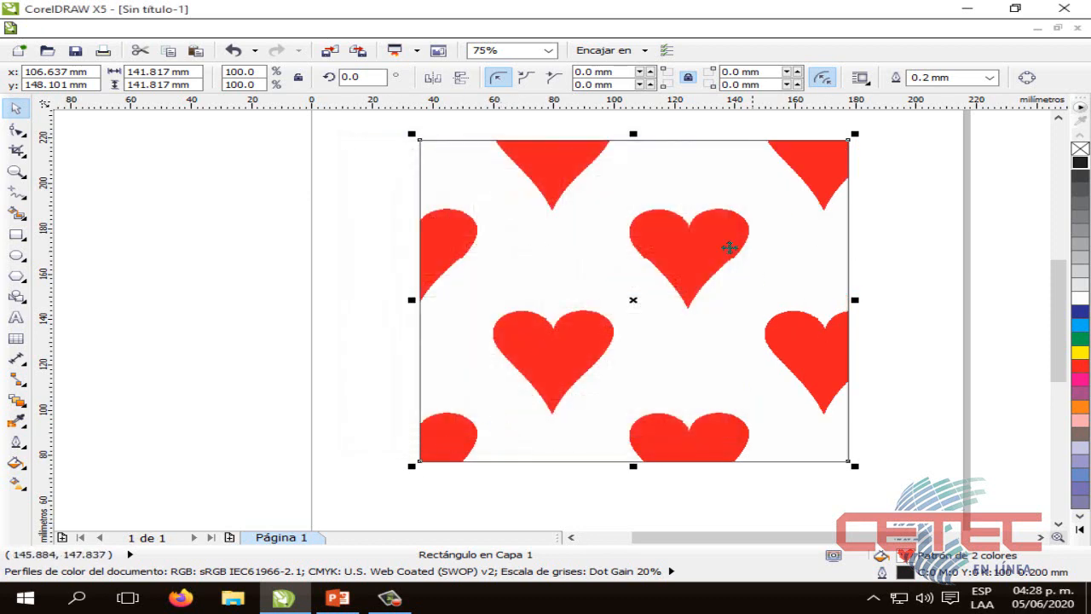
Reopen the square's pattern fill, set the heart tile width and height to 50 mm each, apply it, and deselect
click(16, 464)
click(129, 384)
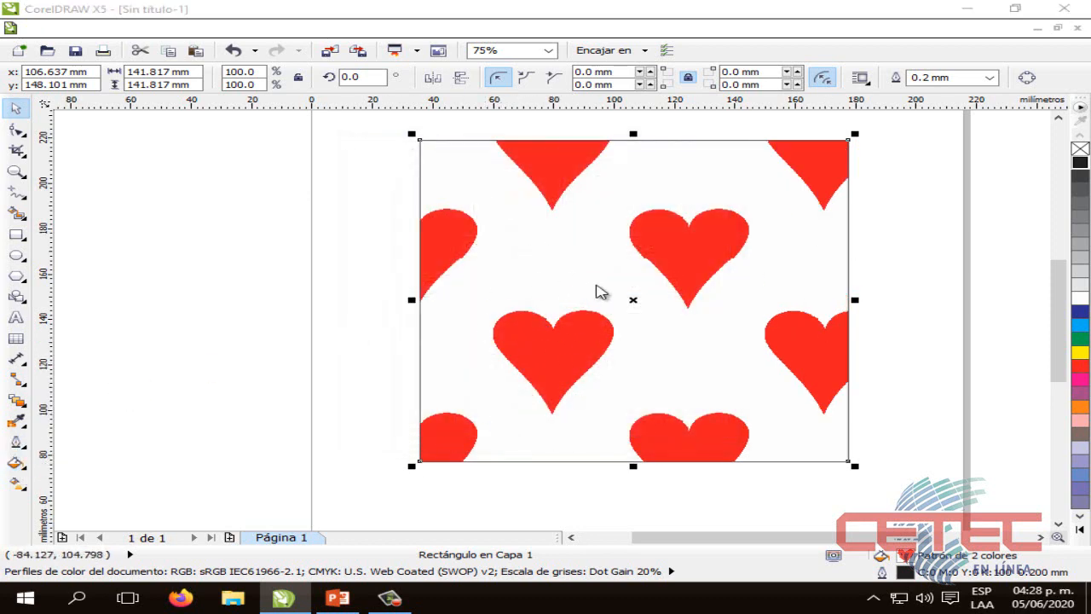
click(619, 285)
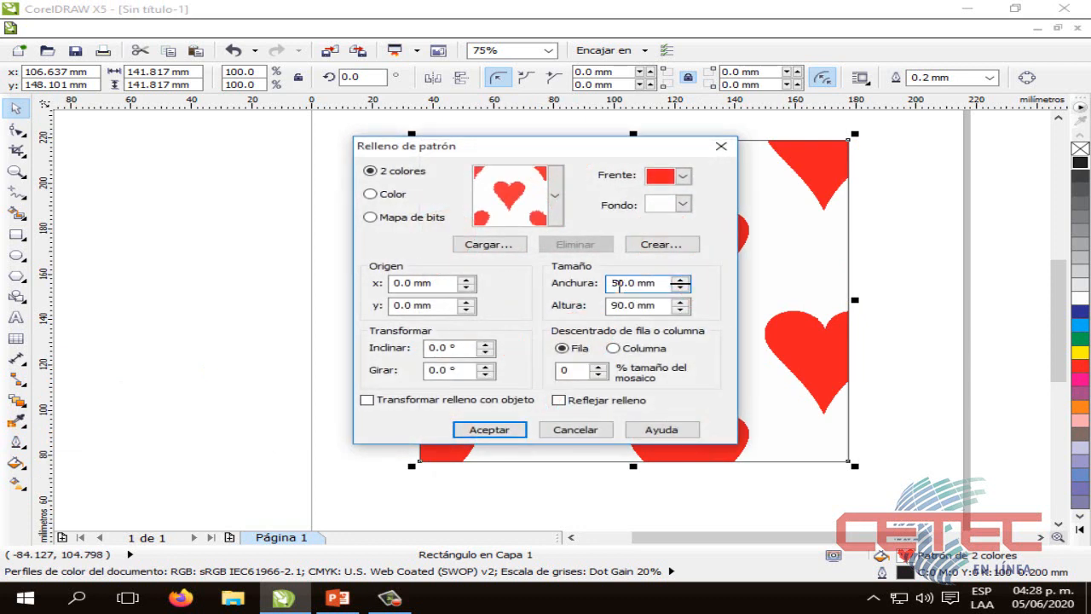
click(626, 306)
key(BackSpace)
key(BackSpace)
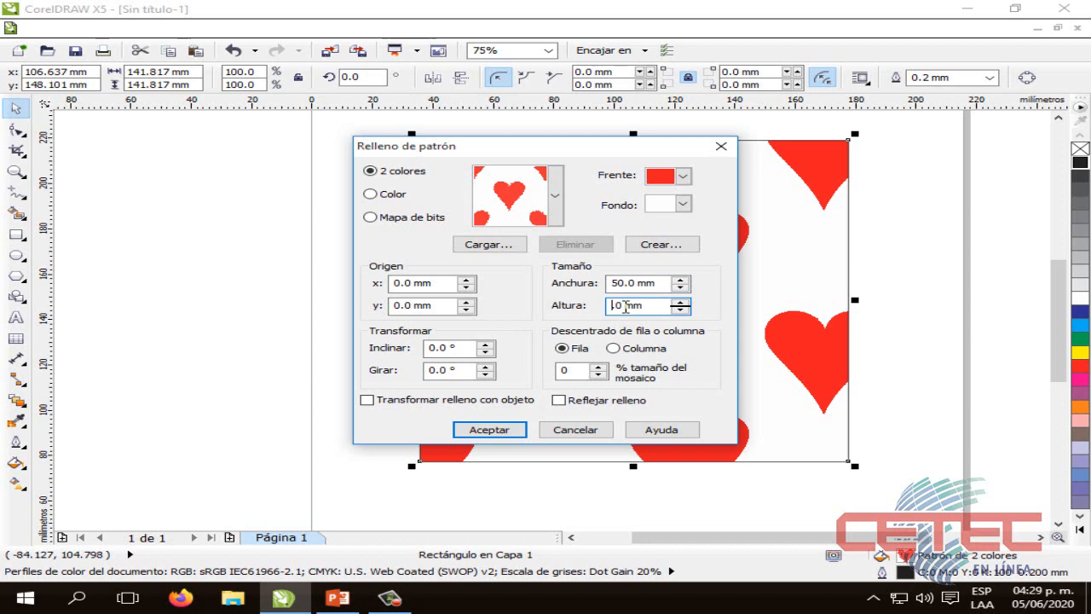
text(50)
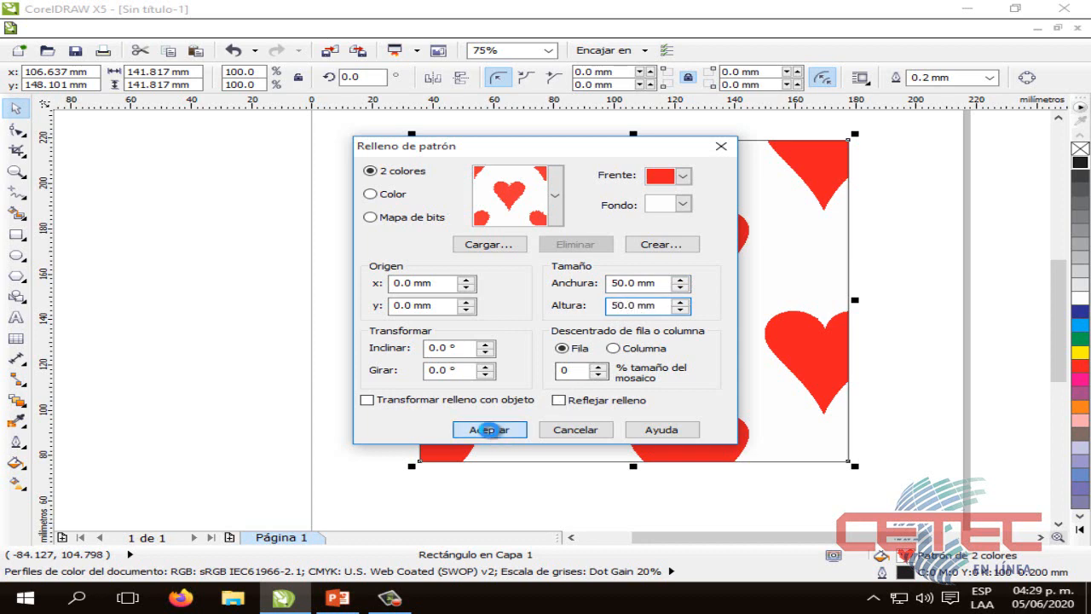
click(488, 428)
click(404, 395)
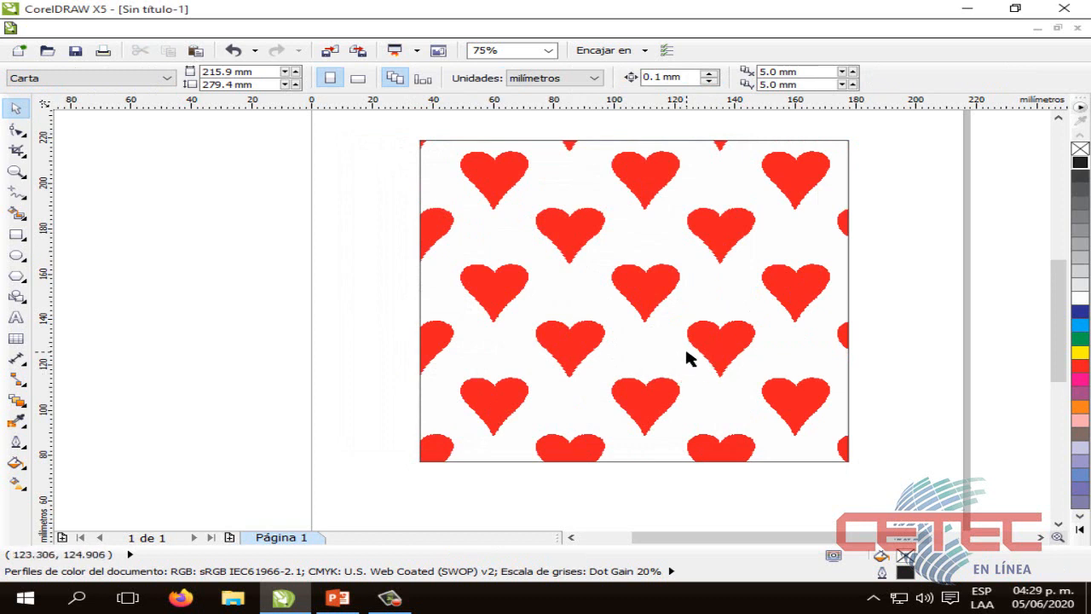
Open the square's pattern fill settings again, switch the type to Color, and choose the orange swirl pattern
click(799, 227)
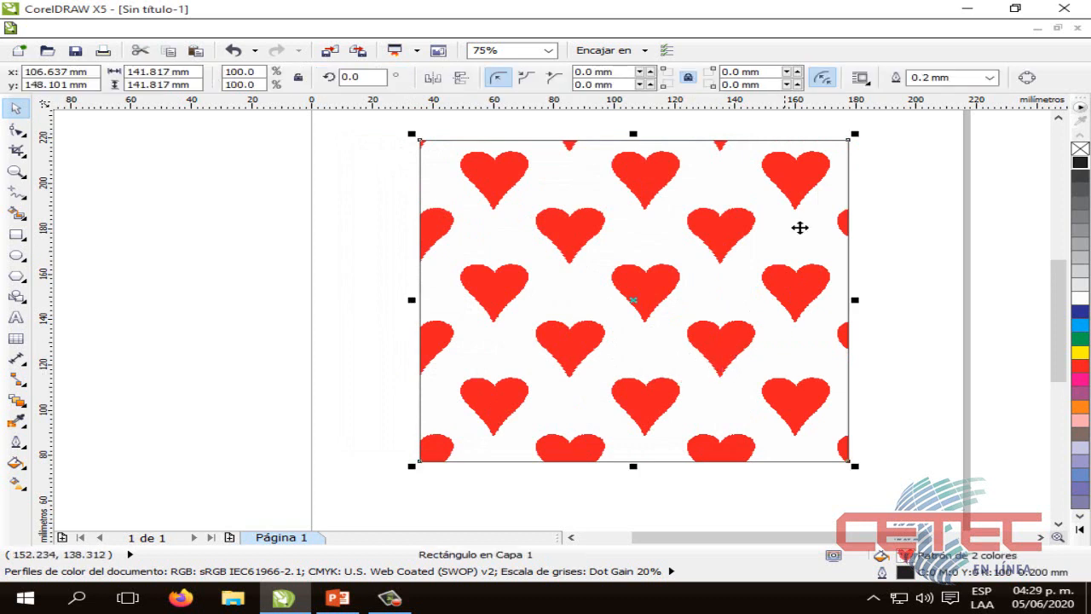
click(15, 463)
click(111, 385)
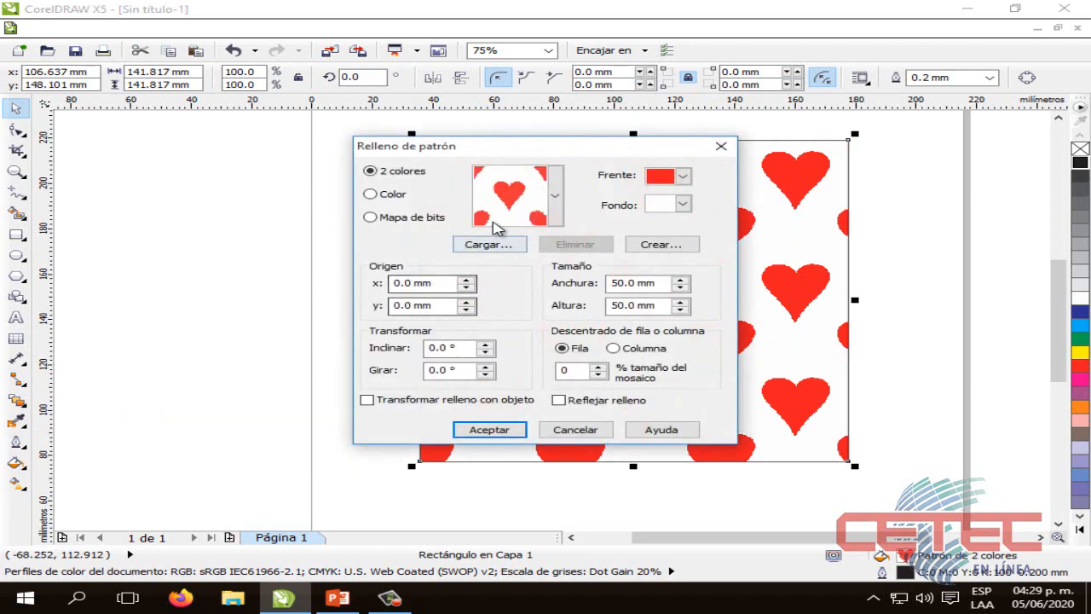
click(372, 195)
click(556, 196)
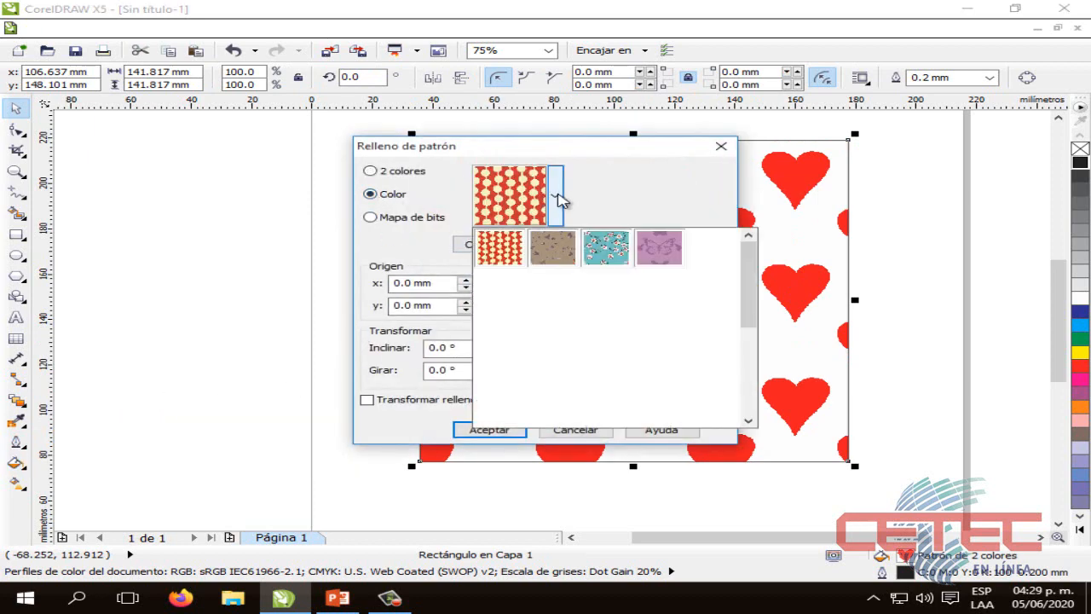
mouse_move(753, 276)
mouse_down()
mouse_move(740, 358)
mouse_move(746, 256)
mouse_up()
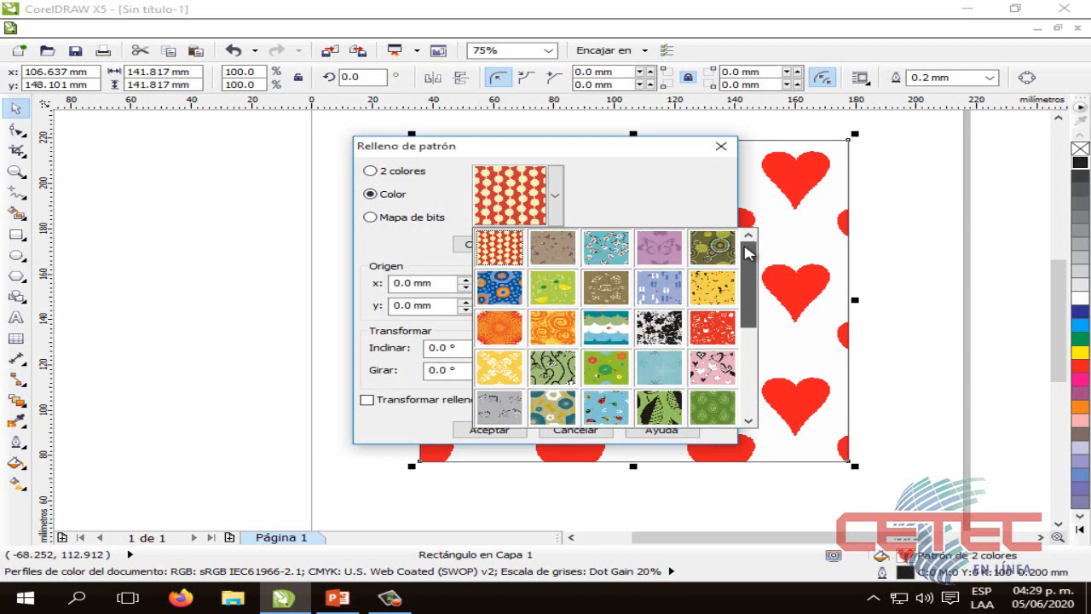
click(554, 328)
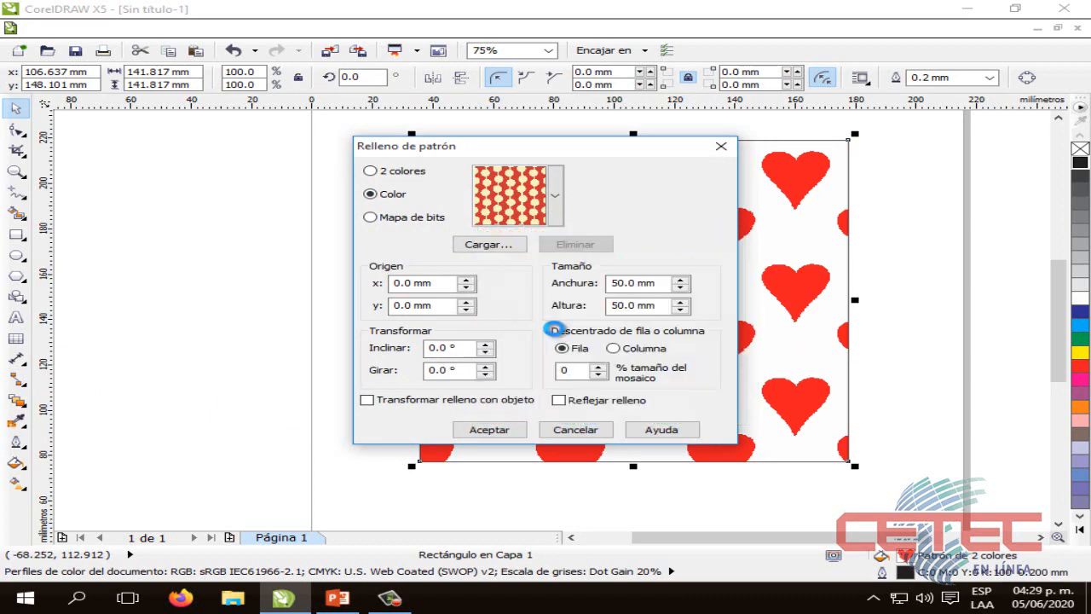
Set the swirl pattern's tile width and height to 100 mm each and apply the fill to the square
click(624, 283)
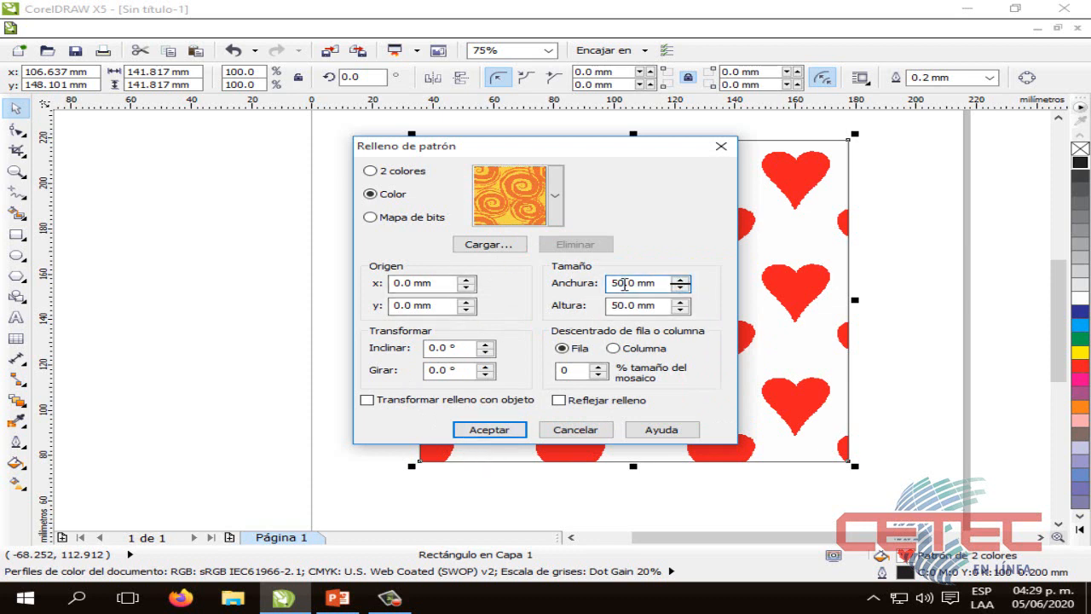
key(BackSpace)
key(BackSpace)
text(100)
click(622, 305)
key(BackSpace)
key(BackSpace)
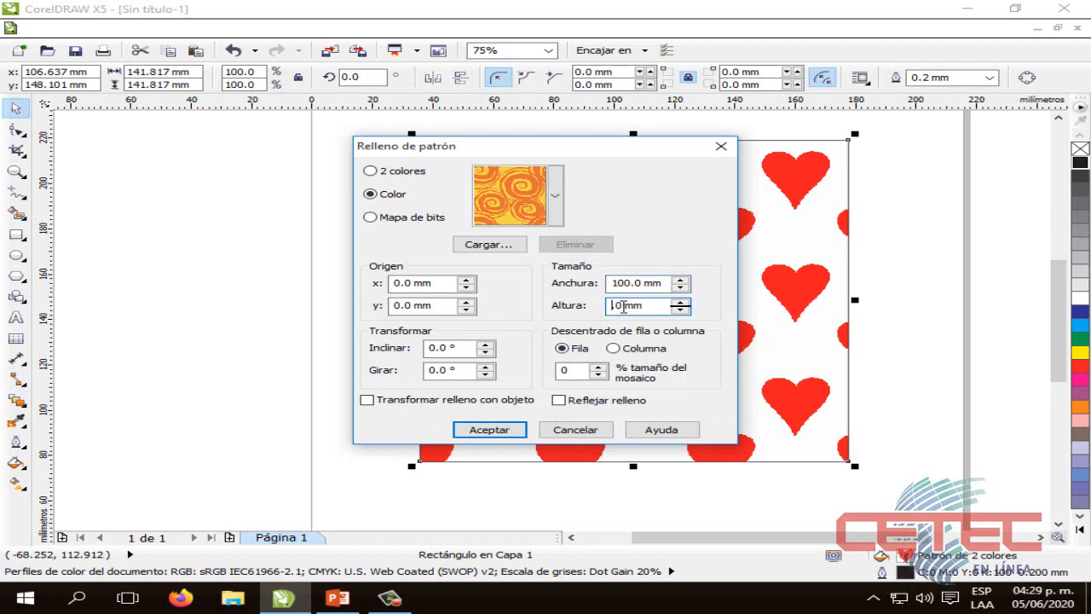
text(100.)
click(481, 426)
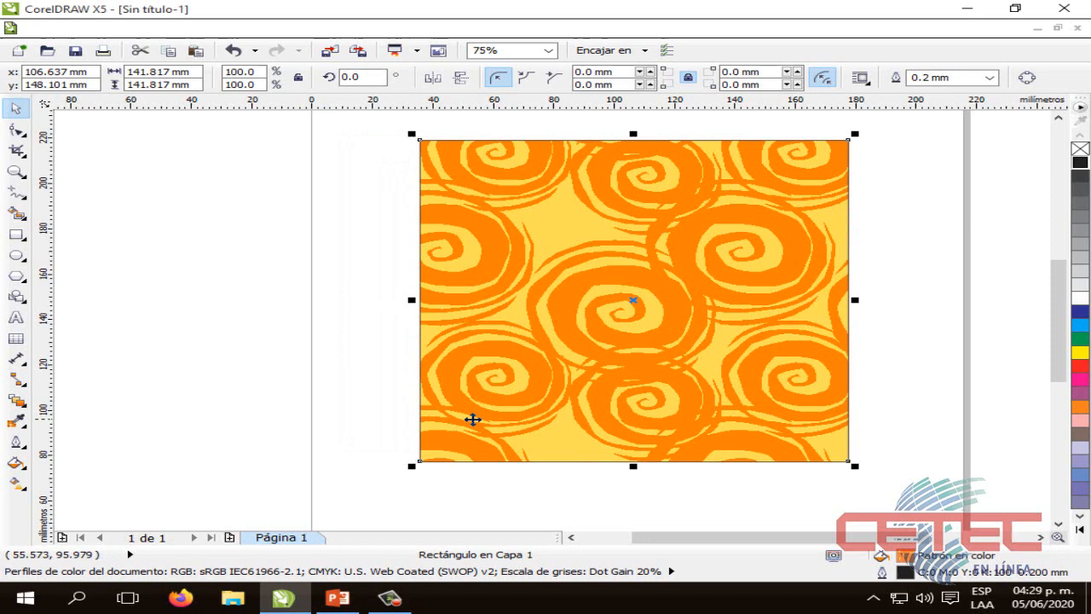
Deselect the square to view the swirl fill without handles and select it again
click(404, 353)
click(648, 305)
click(359, 353)
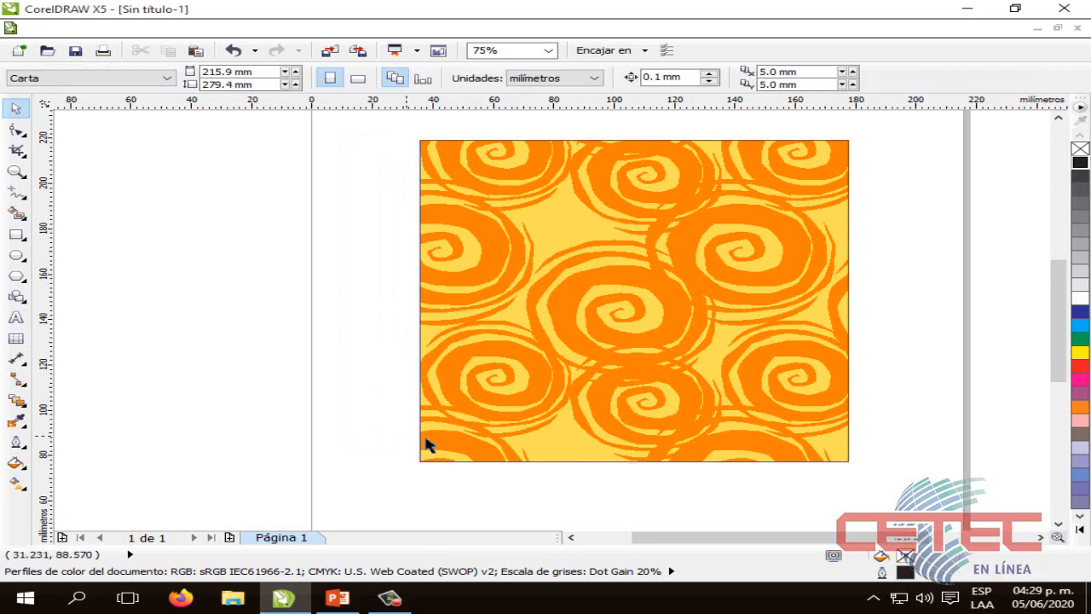
click(504, 361)
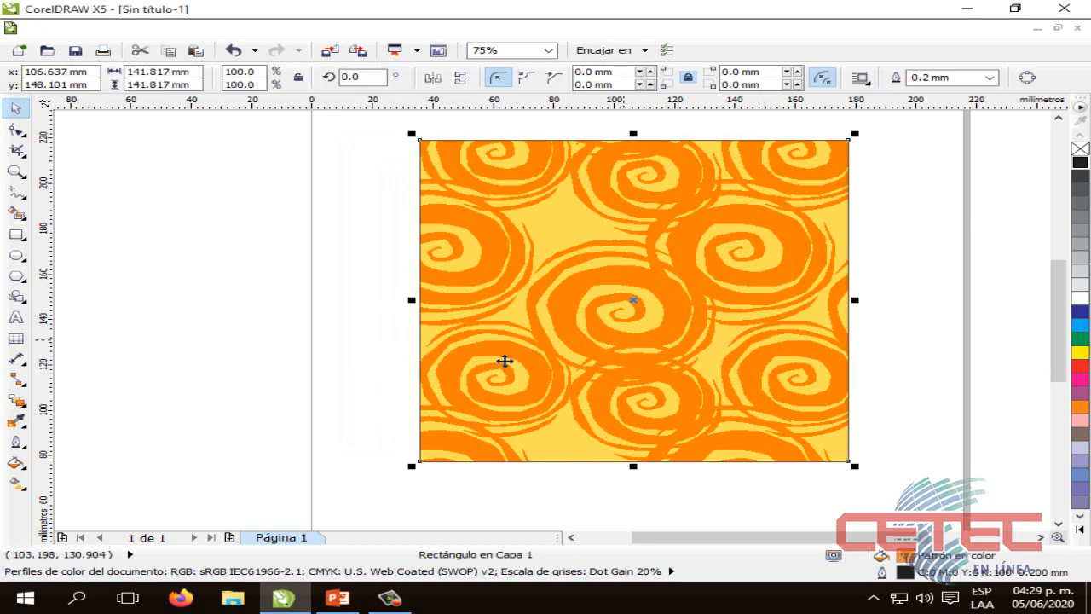
Reopen the square's pattern fill, set the swirl tile width and height to 50 mm each, and apply it
click(15, 462)
click(85, 391)
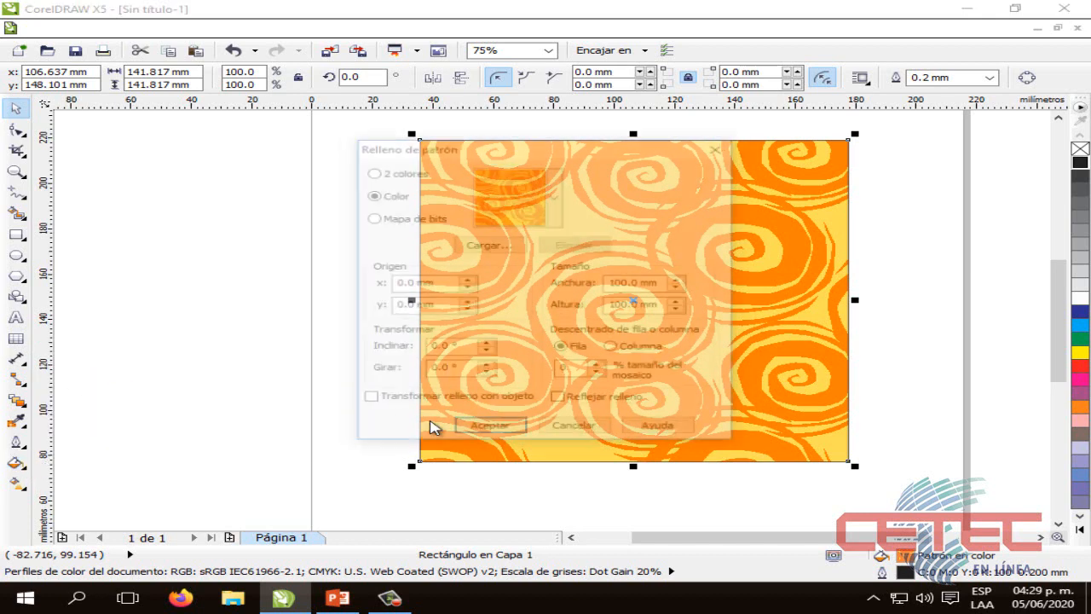
click(624, 283)
key(BackSpace)
key(BackSpace)
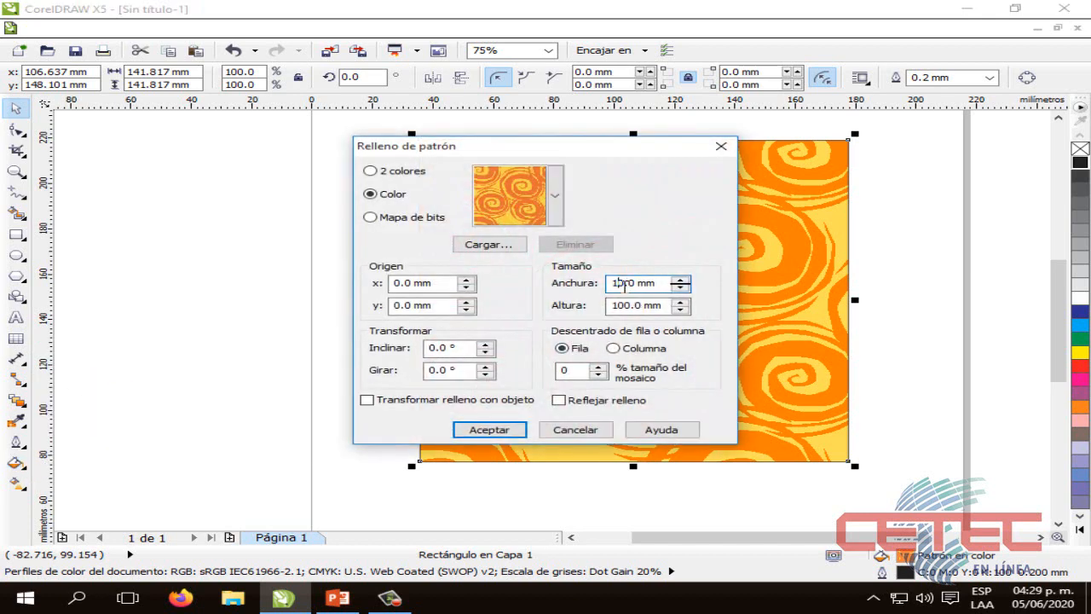
text(5)
click(625, 305)
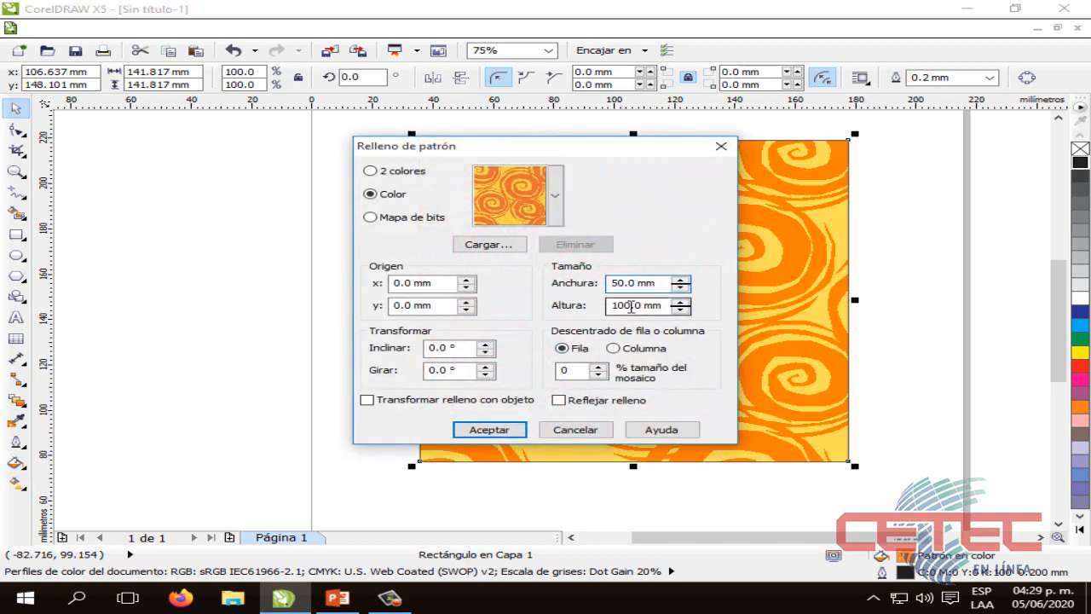
key(BackSpace)
key(BackSpace)
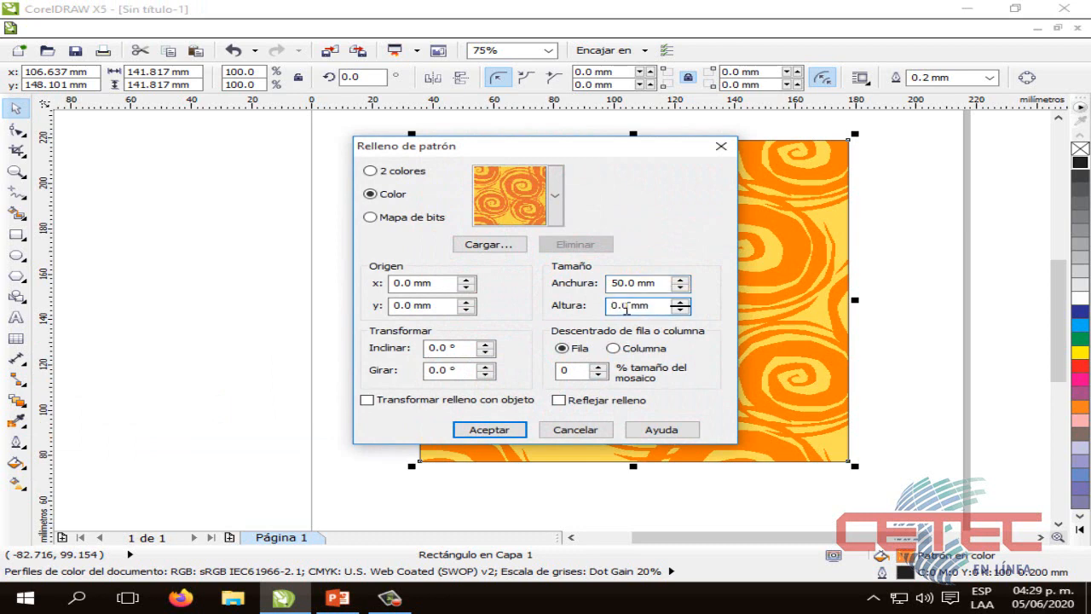
text(5)
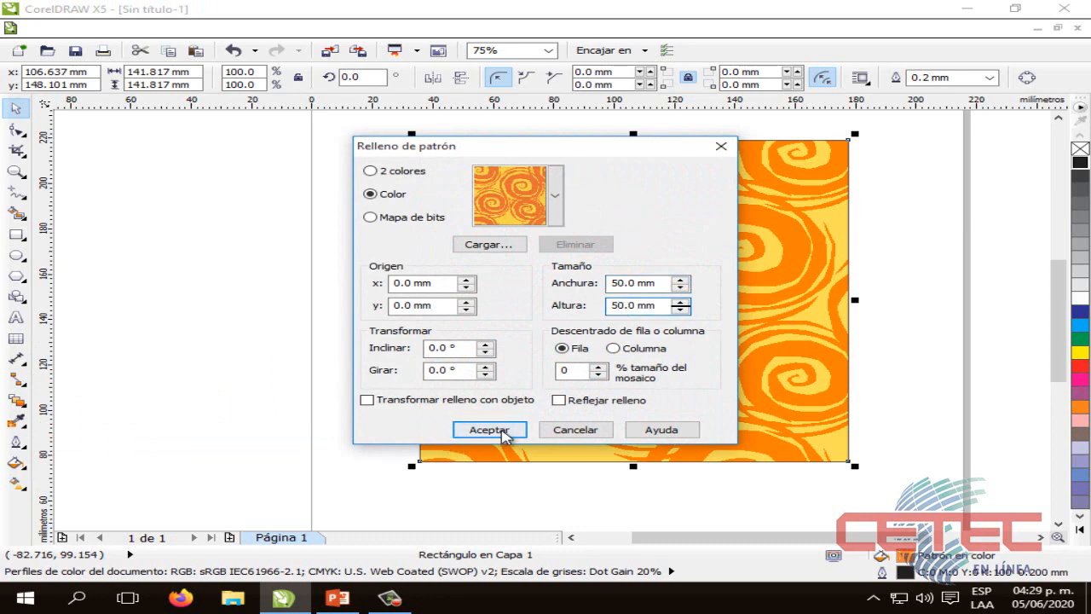
click(478, 432)
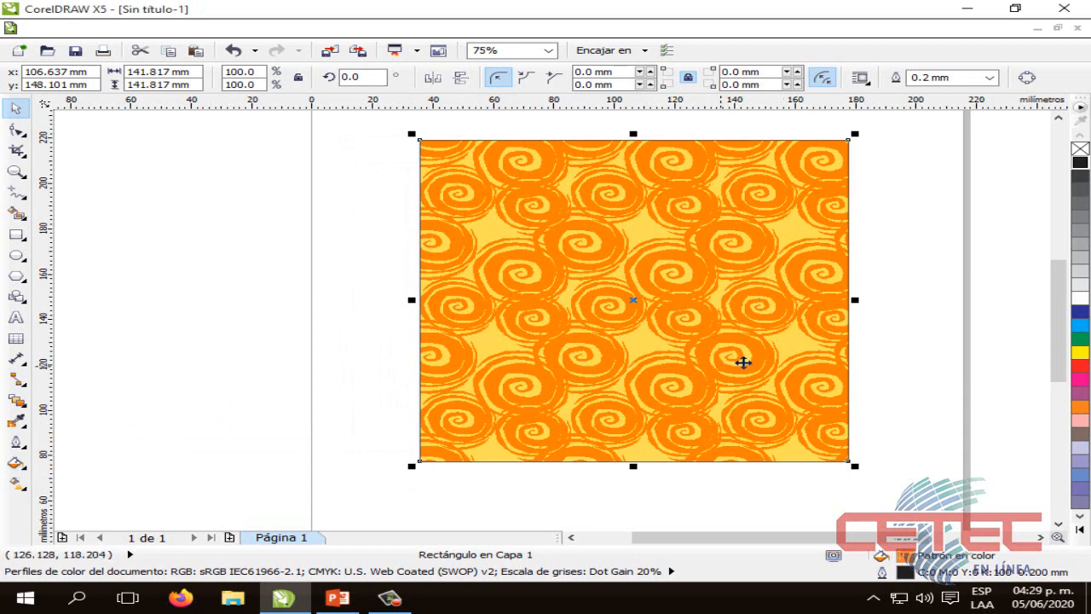
Reopen the square's pattern fill settings, switch the type to Mapa de bits, and choose the bamboo pattern
click(626, 369)
click(611, 370)
click(15, 462)
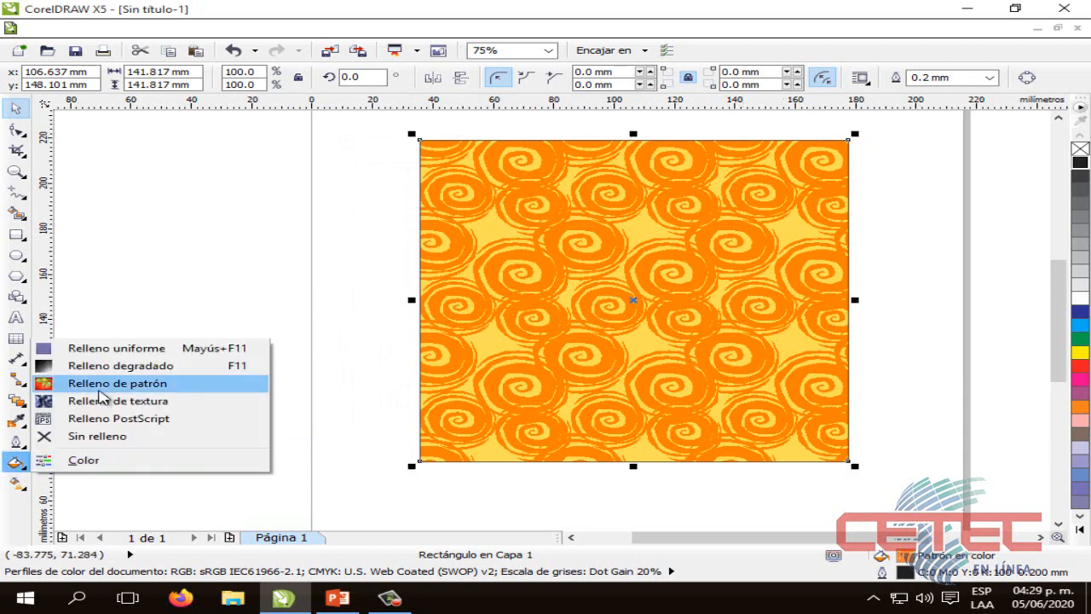
click(109, 388)
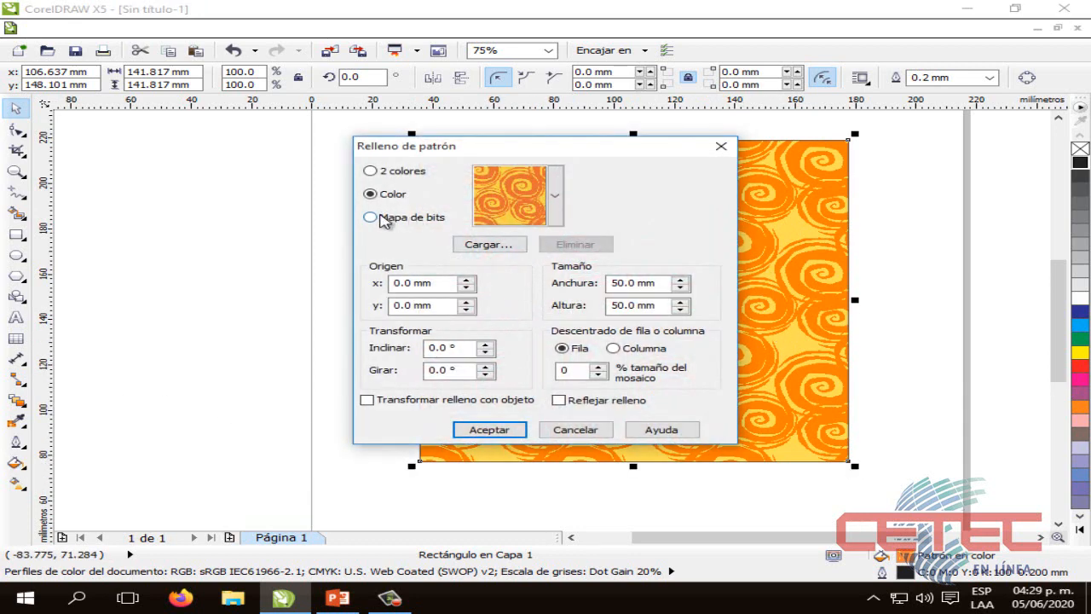
click(379, 218)
click(555, 195)
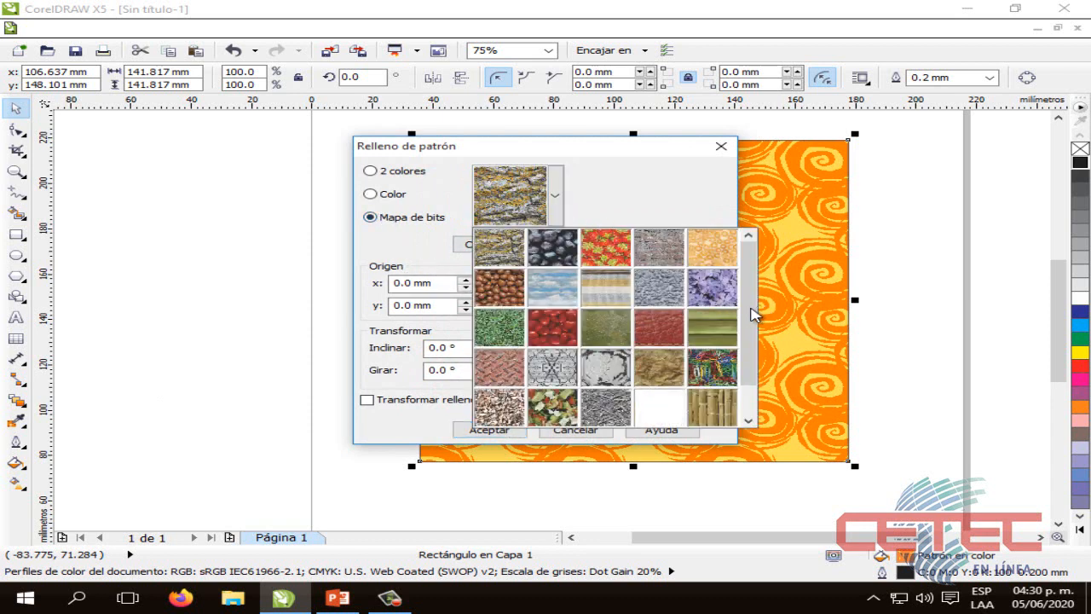
drag(746, 318, 736, 415)
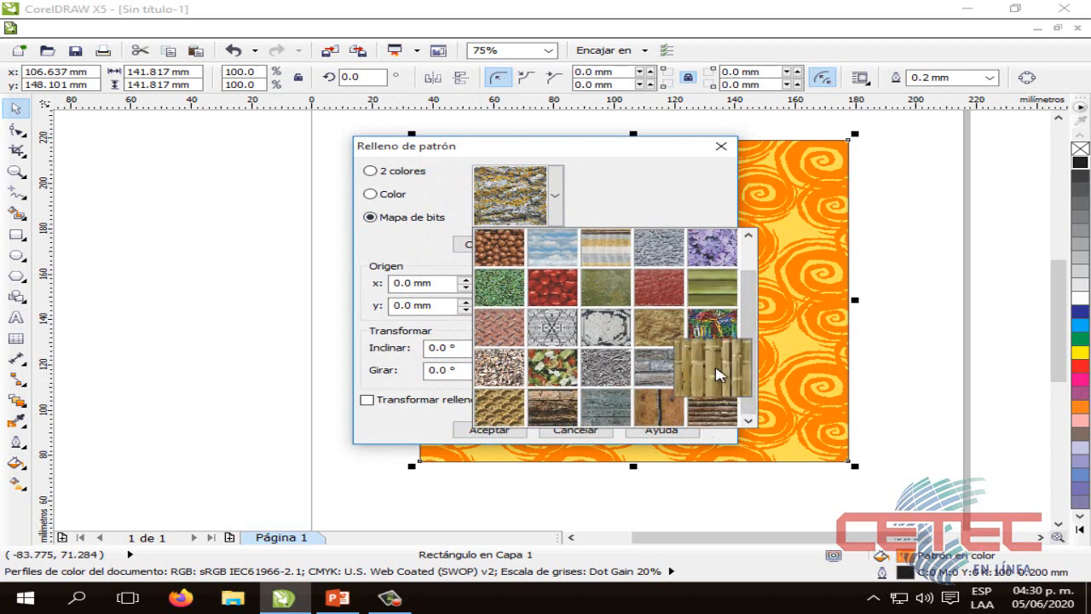
click(717, 373)
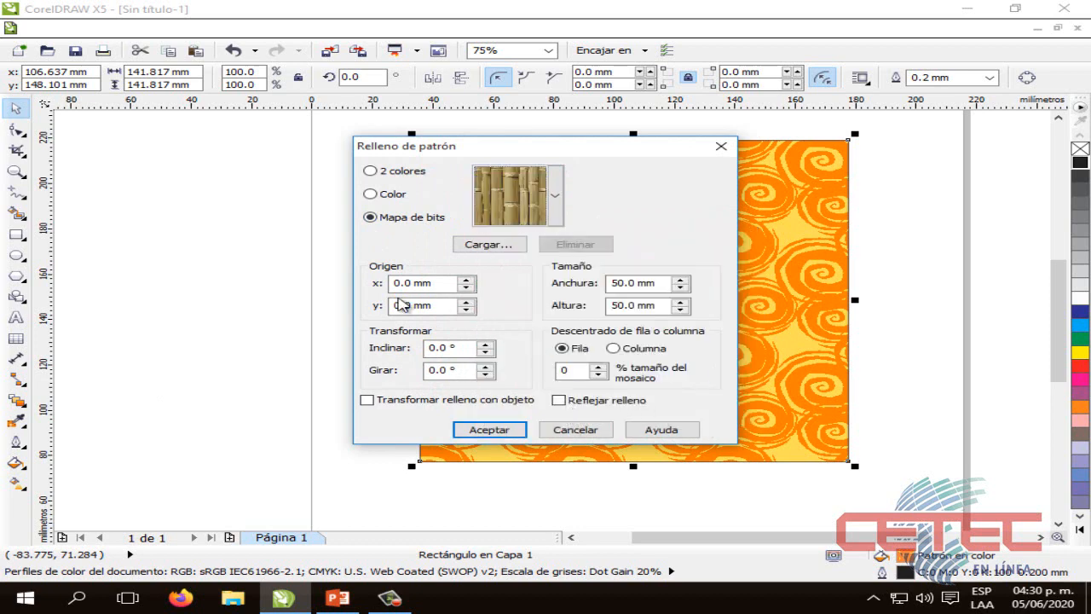
Set the bamboo pattern's tile height and width to 100 mm each, apply the fill, and deselect the square
click(620, 305)
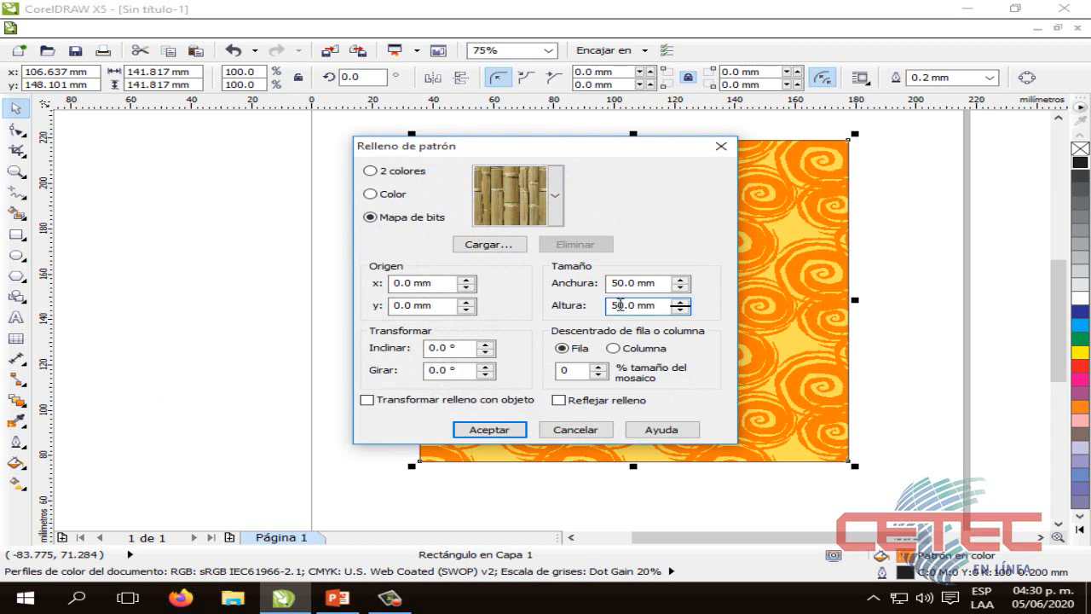
key(BackSpace)
text(10)
click(613, 284)
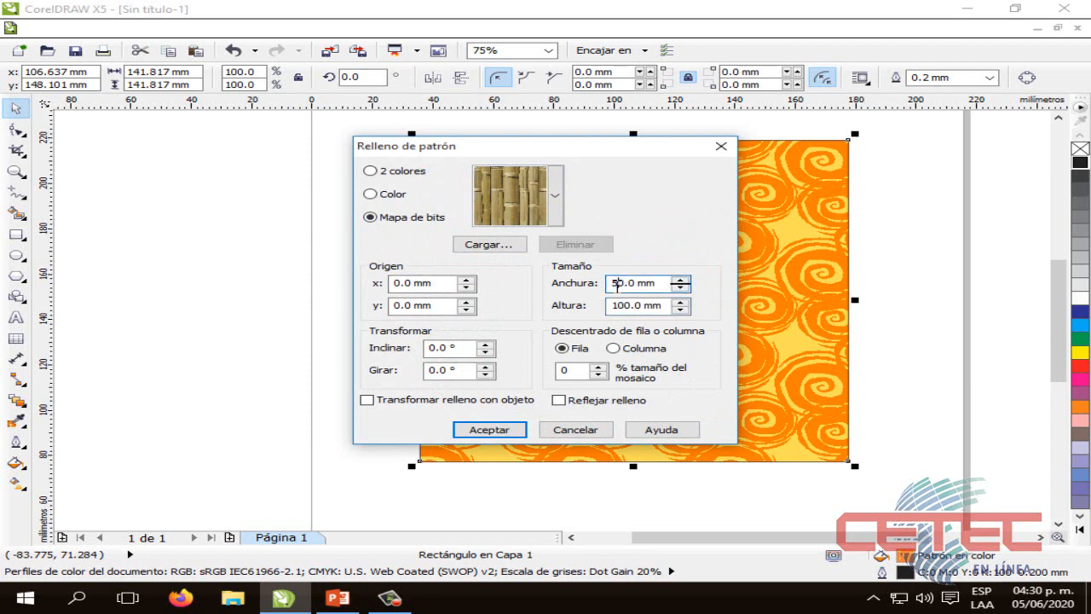
key(BackSpace)
text(10)
click(499, 427)
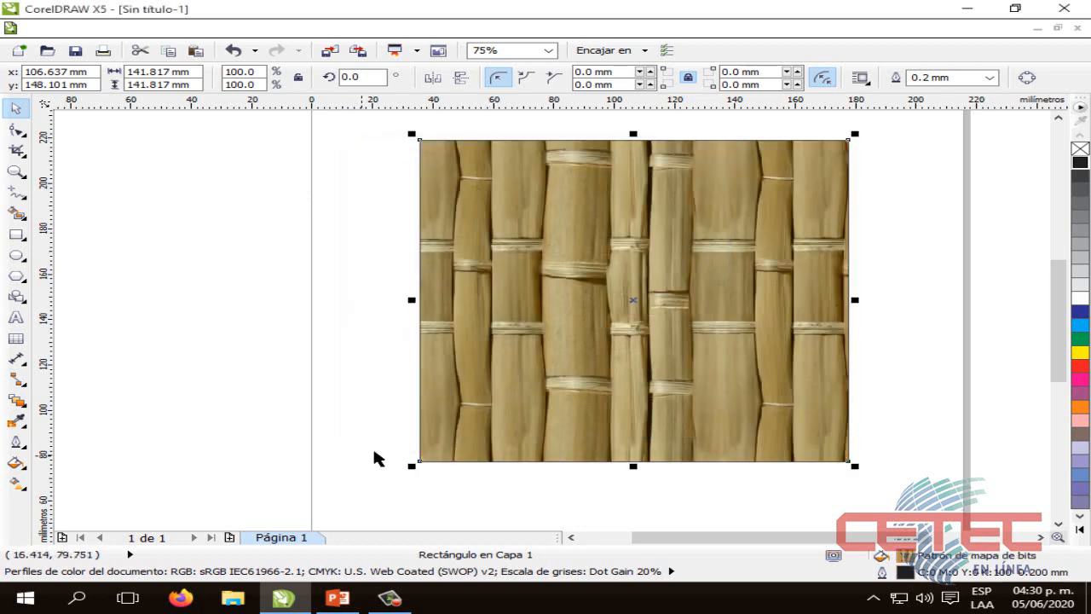
click(388, 465)
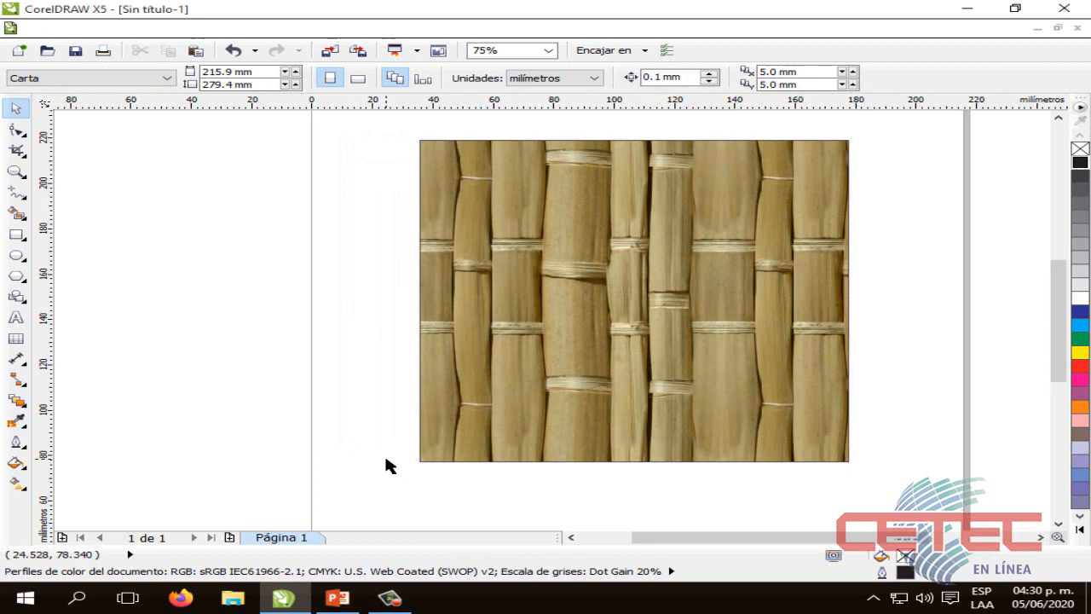
Reselect the square, reduce the bamboo pattern's tile width and height to 50 mm each, apply the fill, and deselect
click(620, 324)
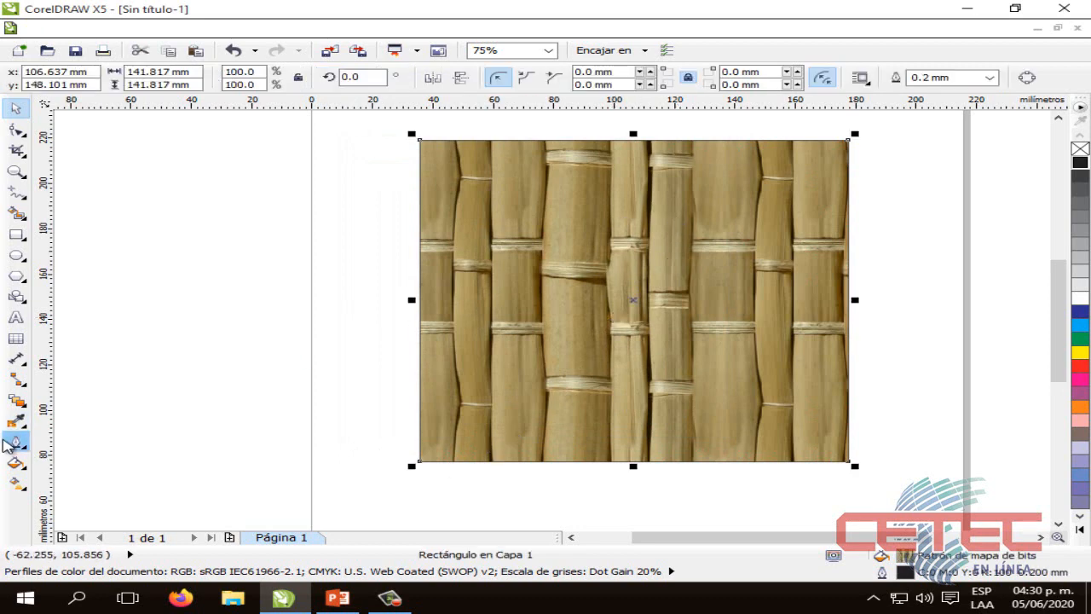
click(12, 443)
click(128, 385)
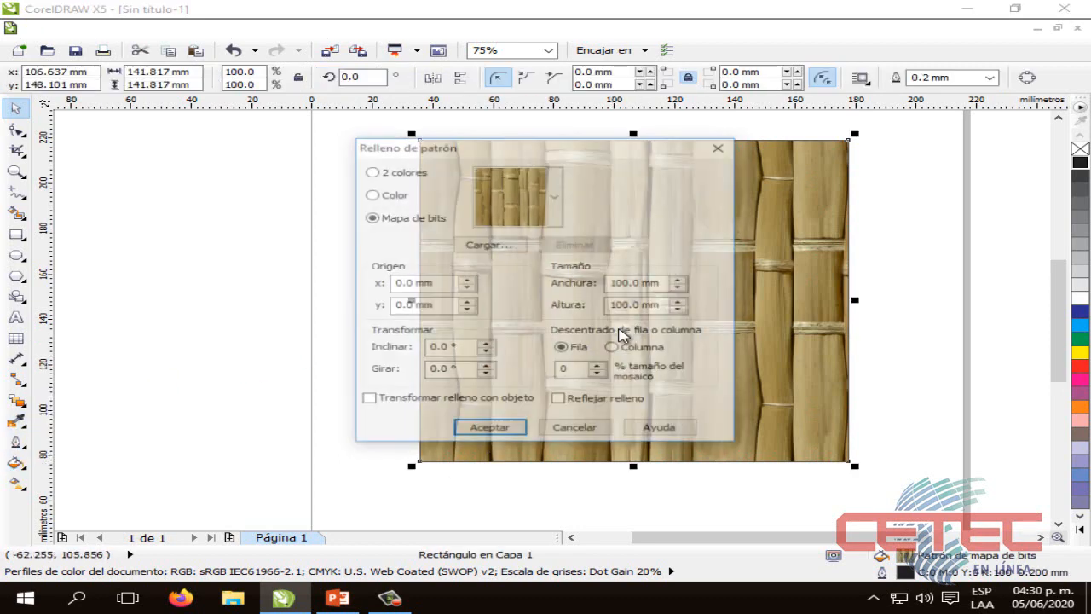
click(624, 282)
key(BackSpace)
key(BackSpace)
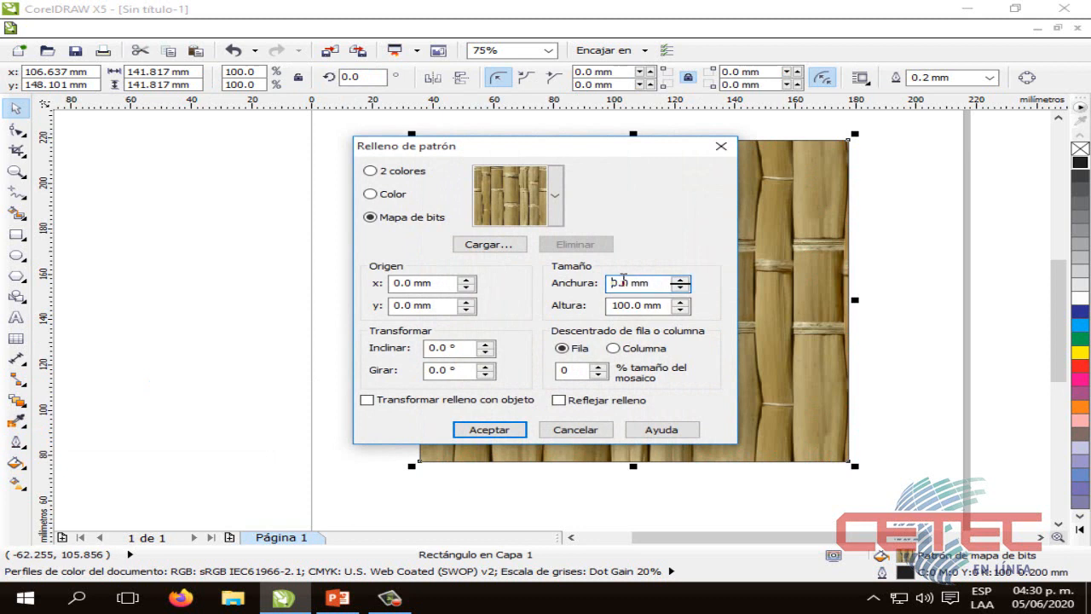
text(5)
click(620, 305)
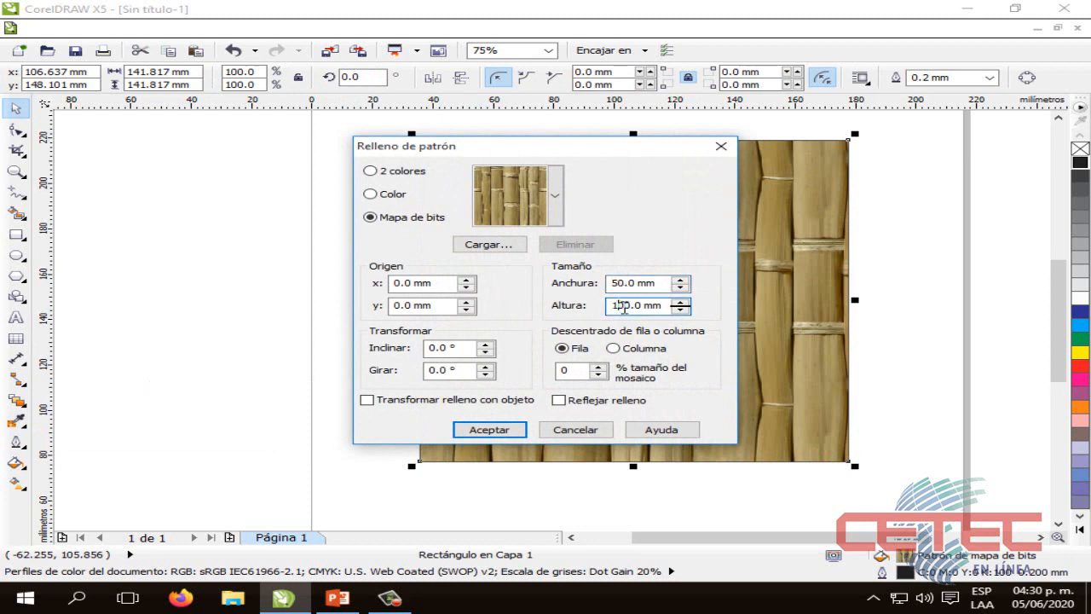
key(BackSpace)
key(BackSpace)
text(5)
click(494, 430)
click(514, 502)
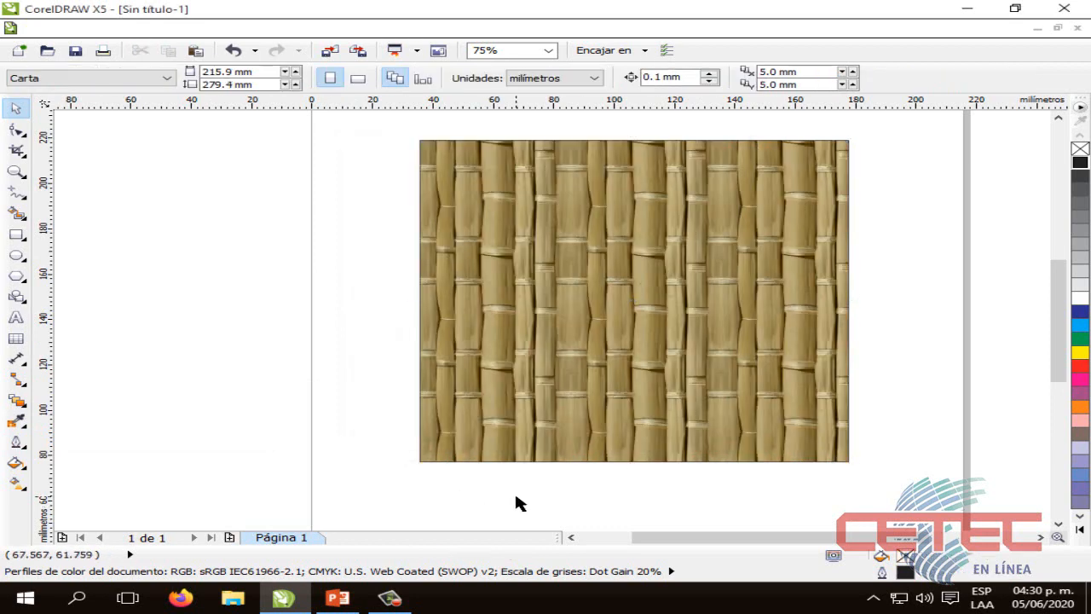
click(645, 297)
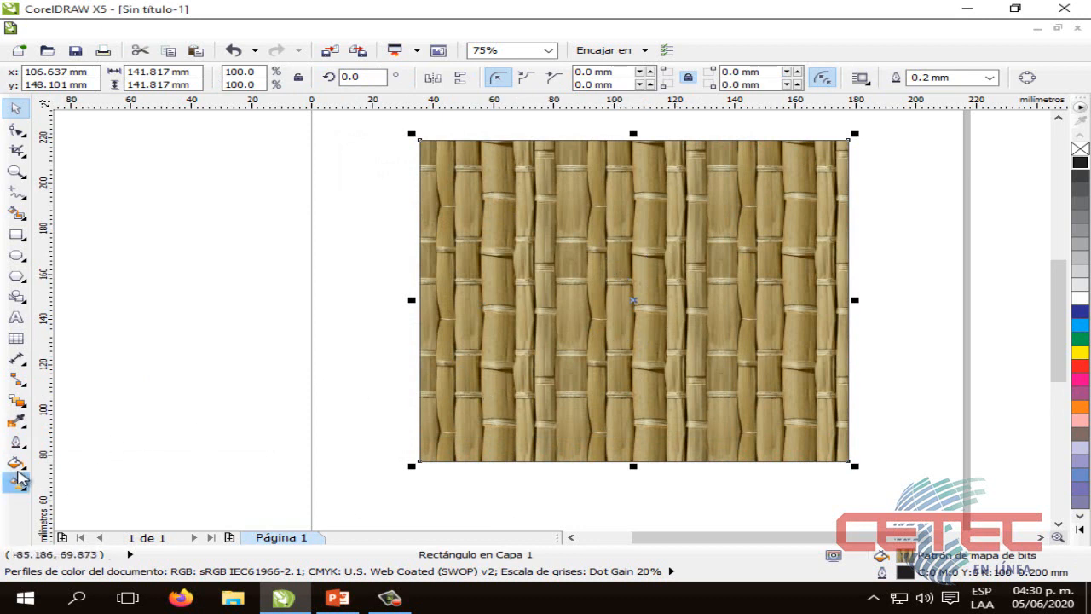
click(16, 464)
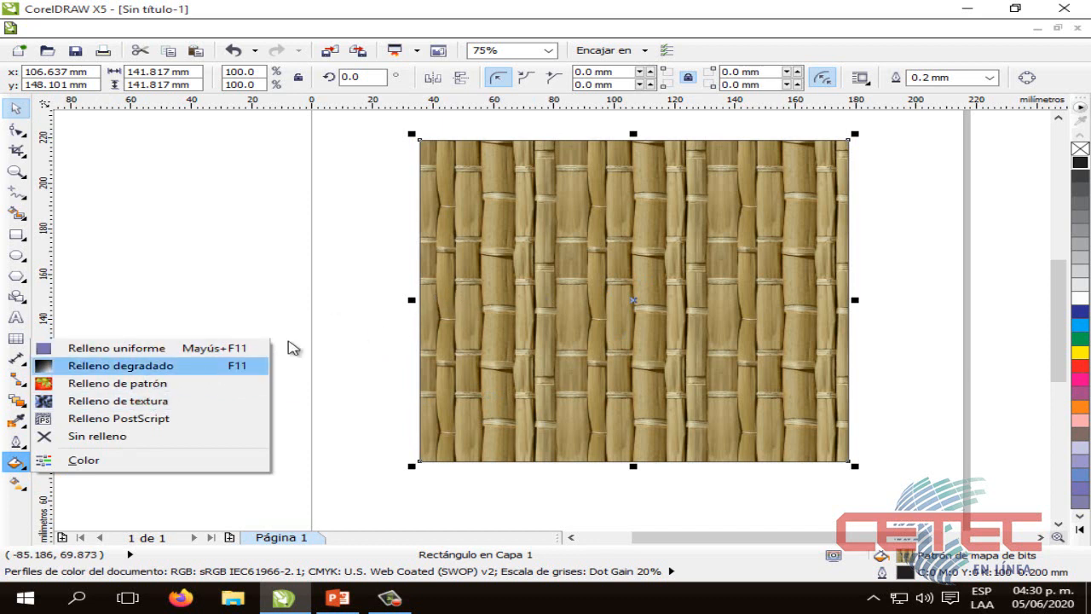
click(456, 274)
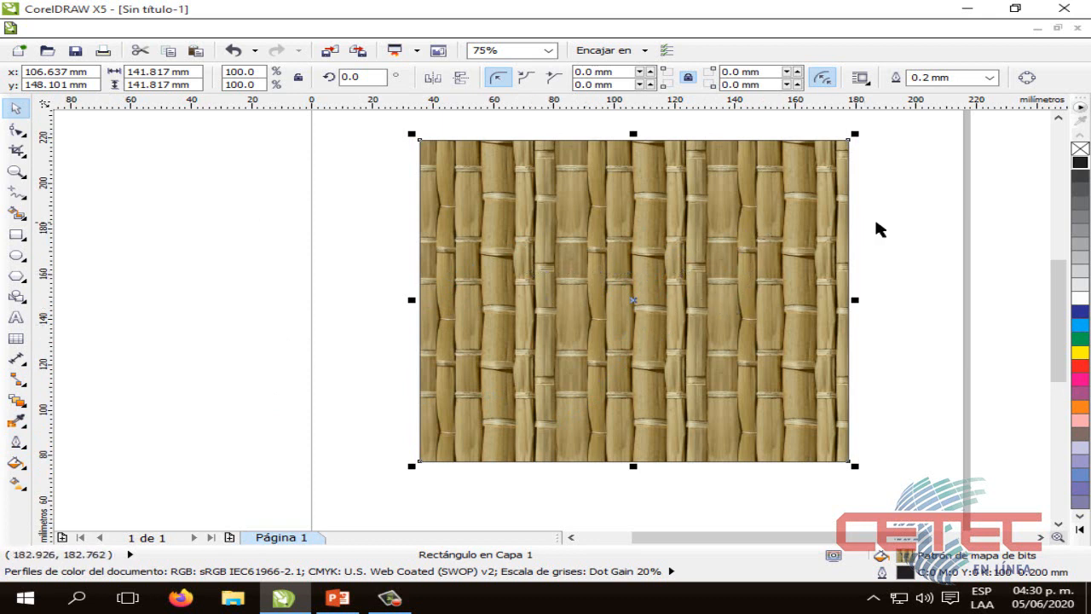
click(894, 229)
click(783, 245)
click(23, 469)
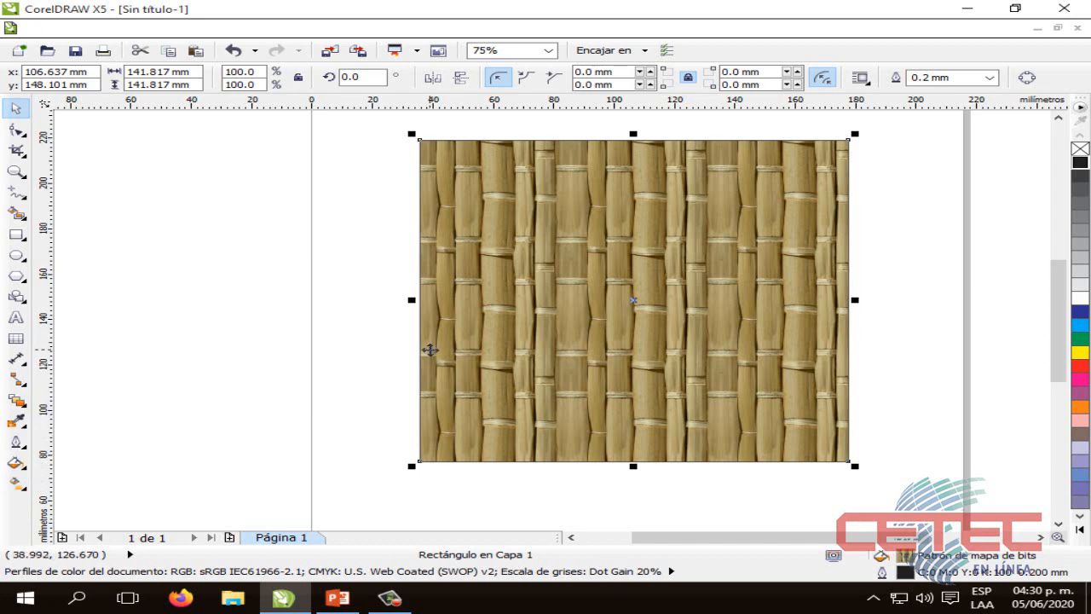
Switch to PowerPoint to review the Relleno de Textura slide, and return to CorelDRAW
click(338, 596)
click(649, 331)
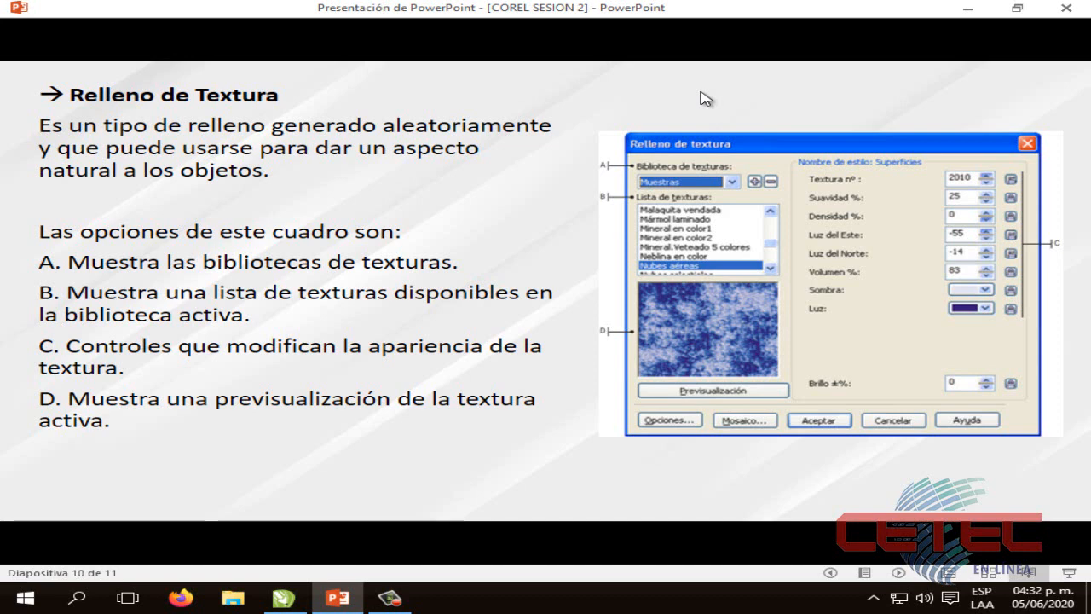
click(283, 597)
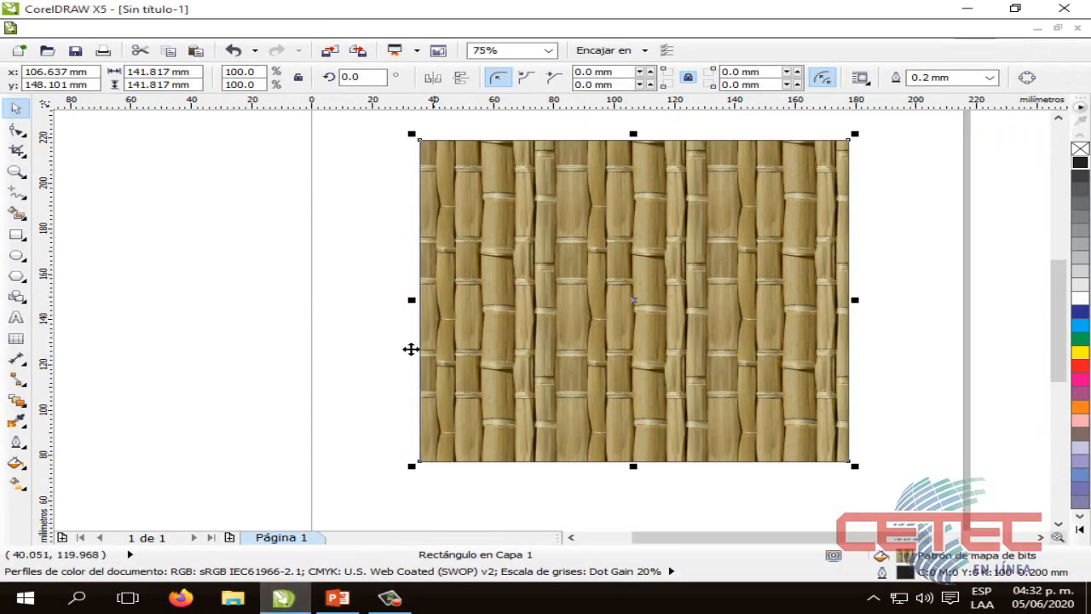
Reselect the bamboo-filled square, open its texture fill settings, and move the dialog over the square
click(389, 402)
click(716, 353)
click(16, 464)
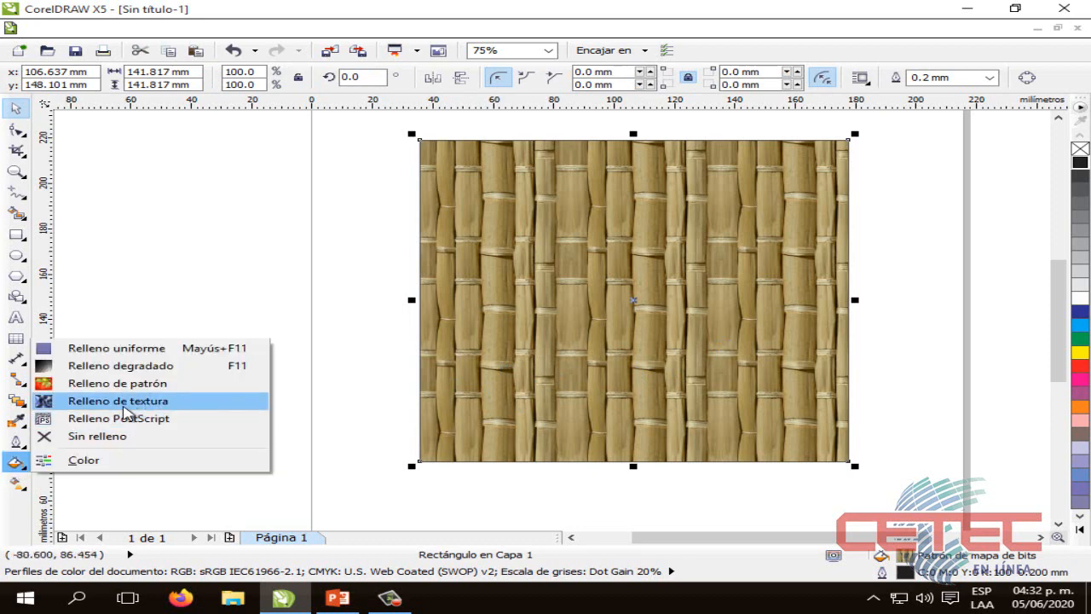
click(124, 405)
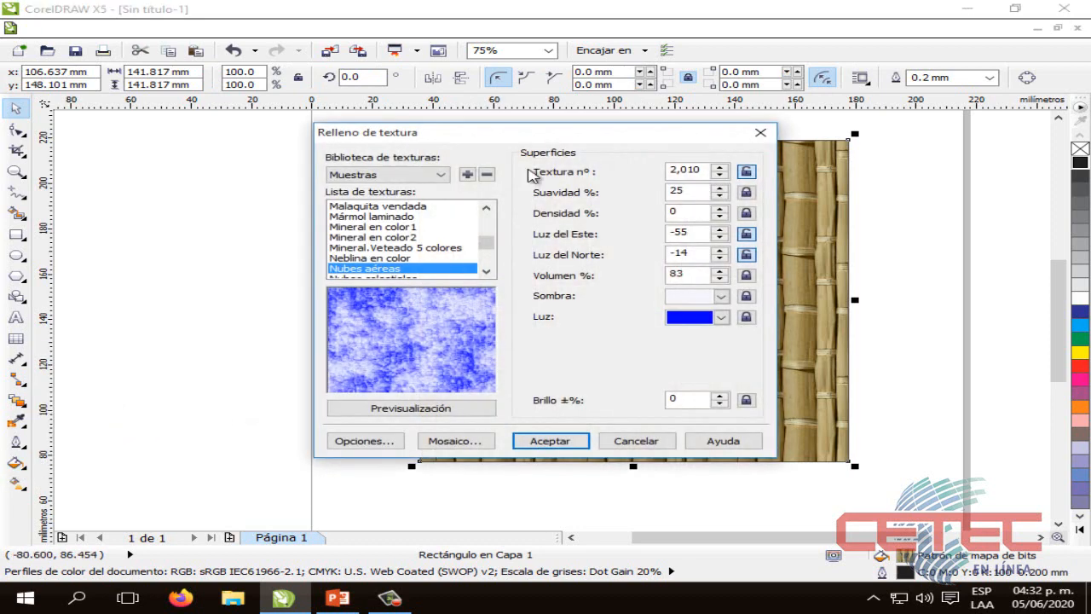
drag(511, 139, 594, 145)
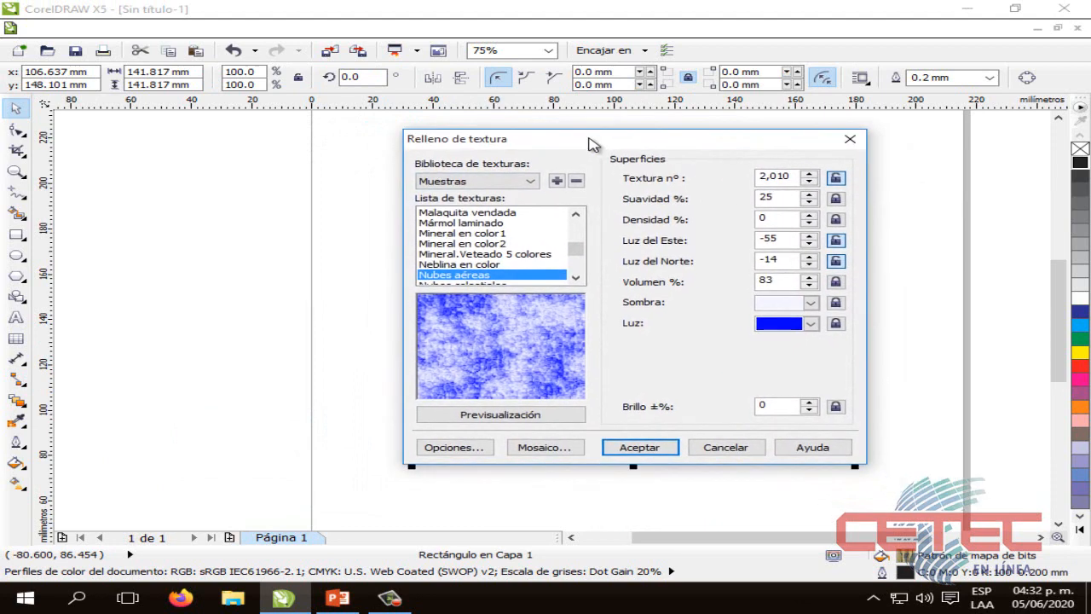
Look through the available texture libraries and preview the Estilos library in the texture fill dialog
click(519, 181)
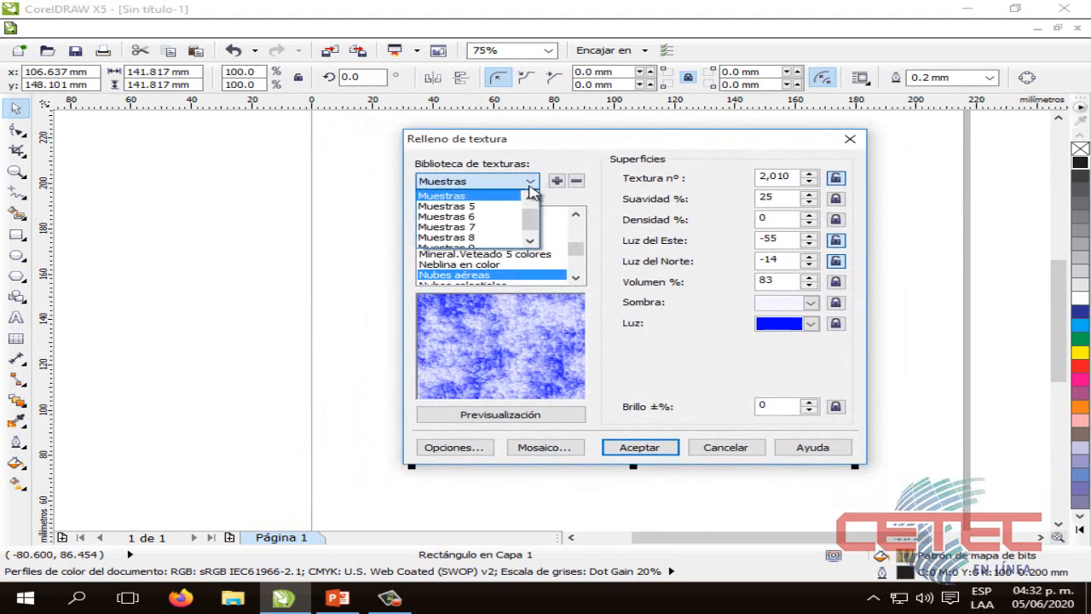
click(514, 188)
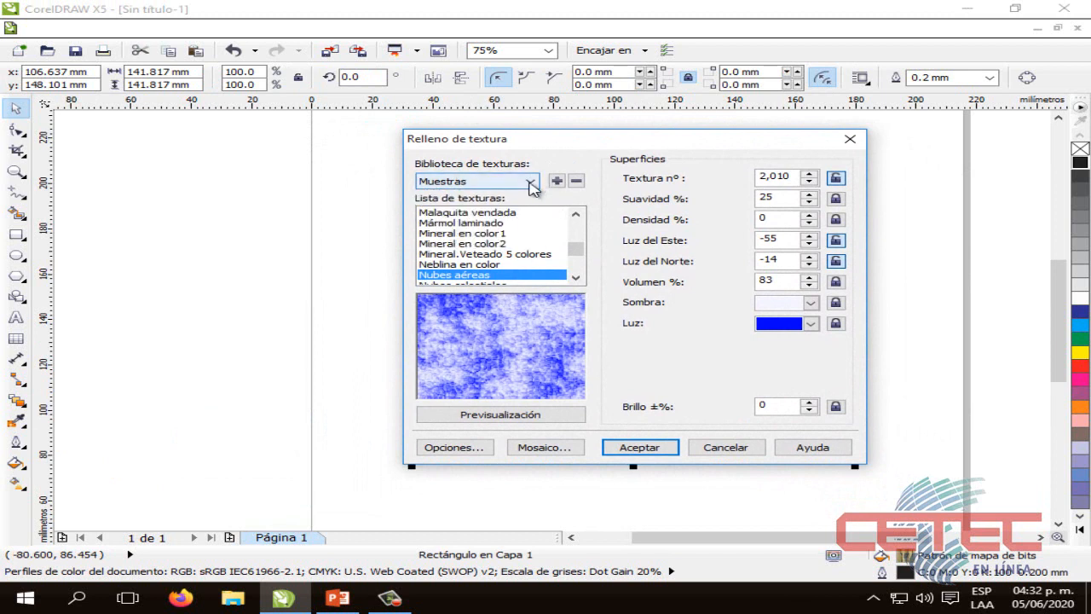
click(532, 182)
scroll(472, 213, up, 1)
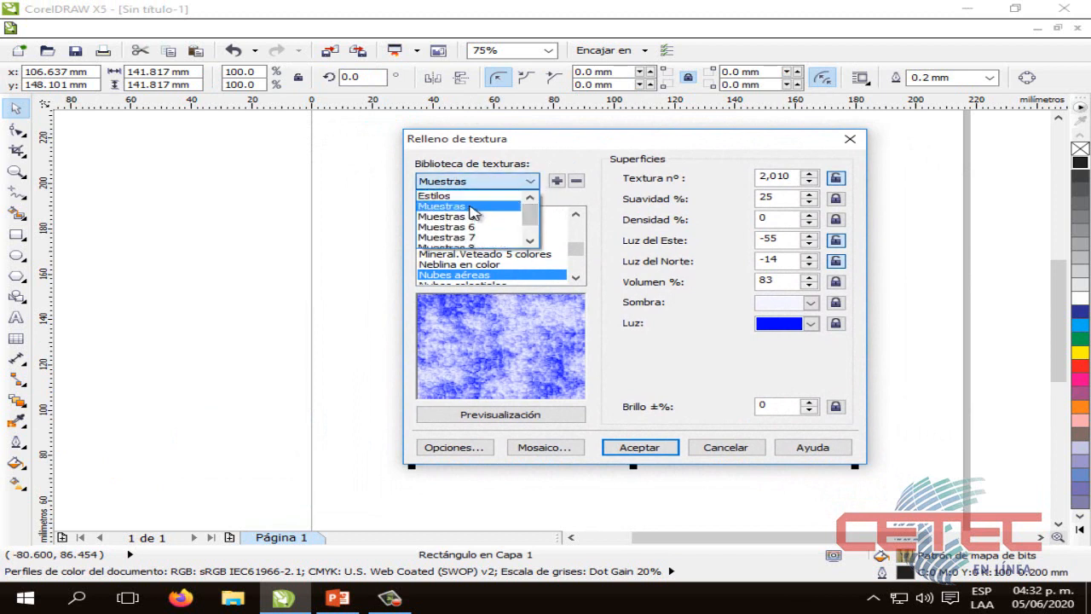
click(456, 205)
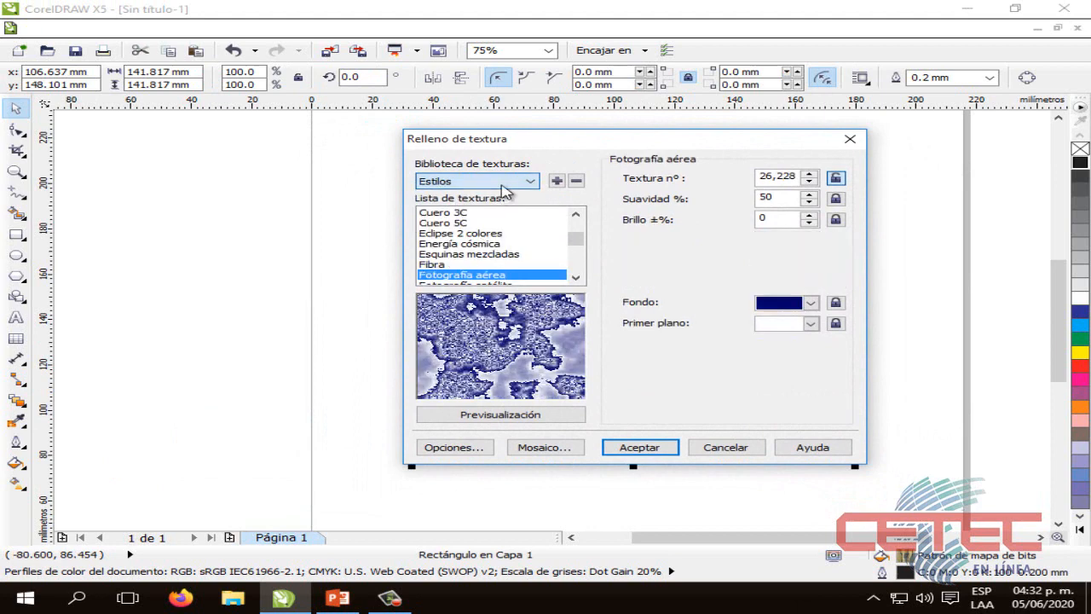
Preview the texture libraries Muestras 5 through Muestras 9 one after another
click(479, 181)
click(448, 216)
click(511, 185)
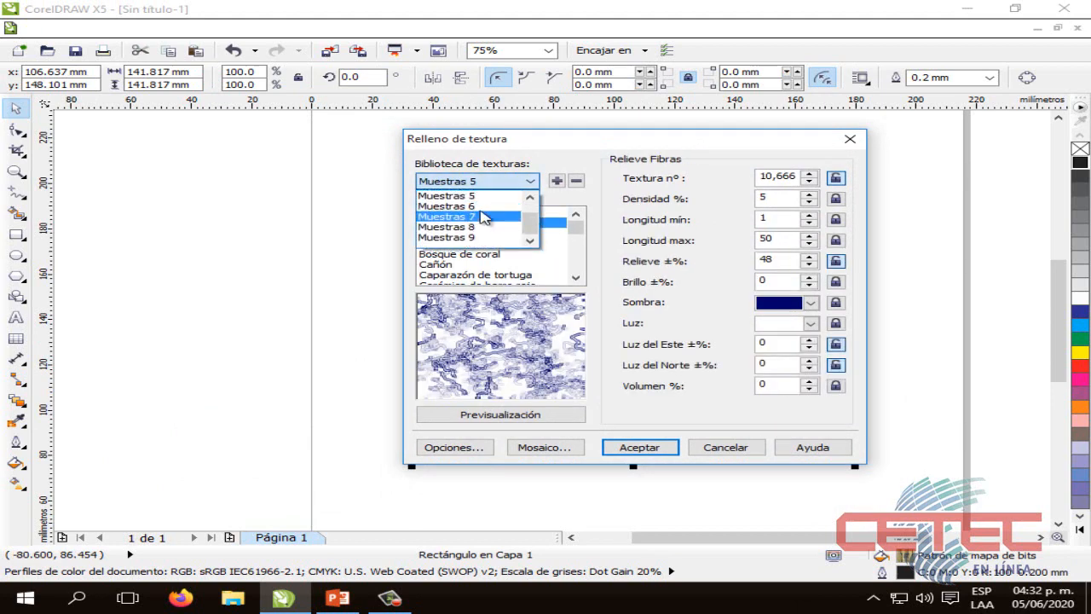
click(486, 217)
click(499, 185)
click(478, 223)
click(503, 185)
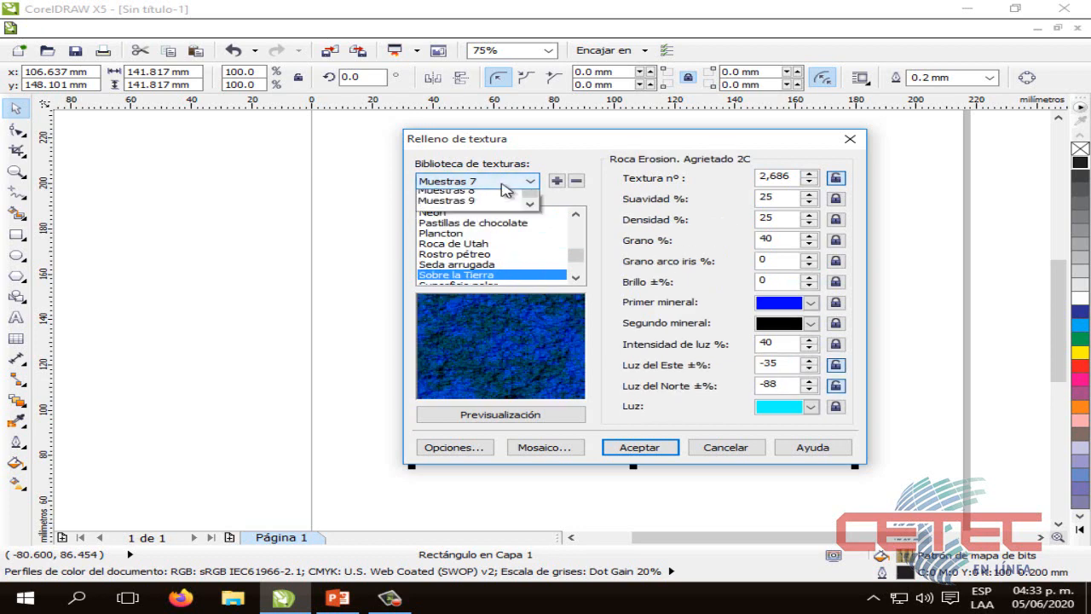
click(476, 226)
click(506, 186)
click(472, 236)
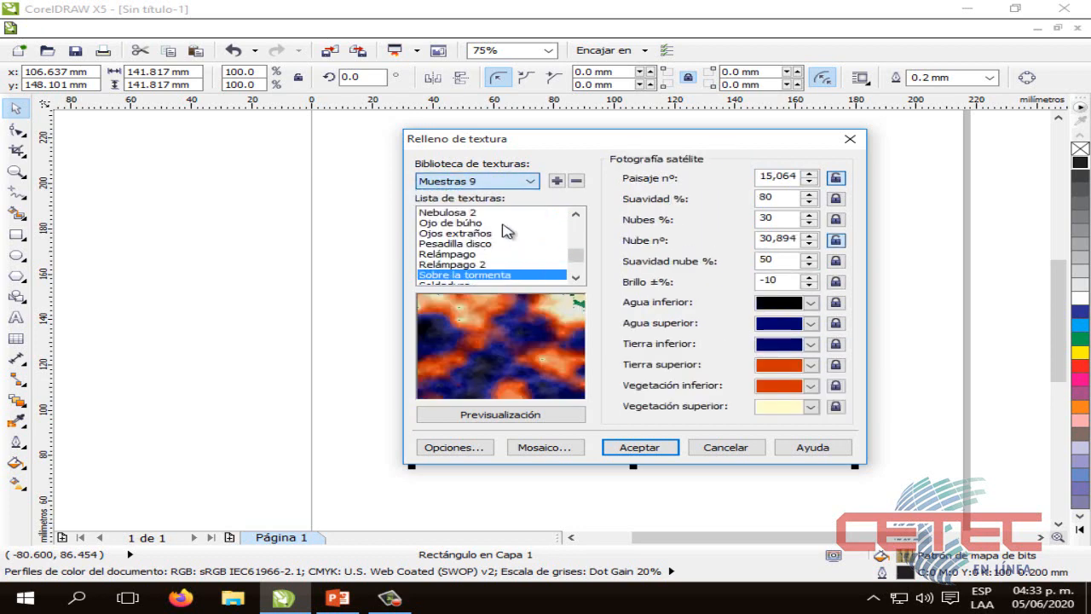
Return to the Estilos library and preview the Acuarela, Acuarela2 2C, 3C and 5C, and Agua 2 colores textures
click(524, 182)
scroll(539, 196, up, 1)
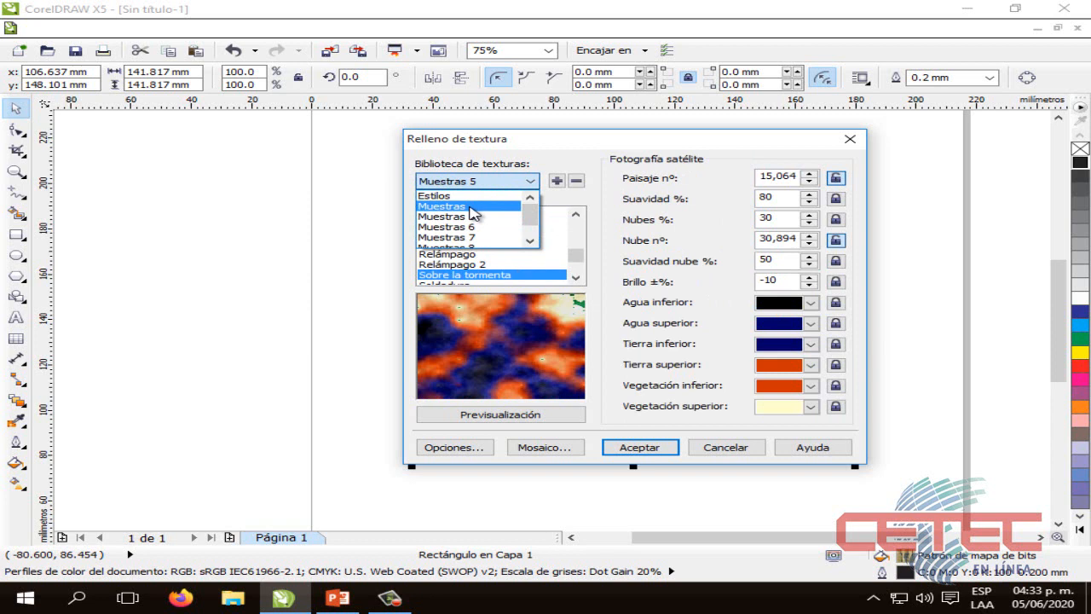
click(467, 196)
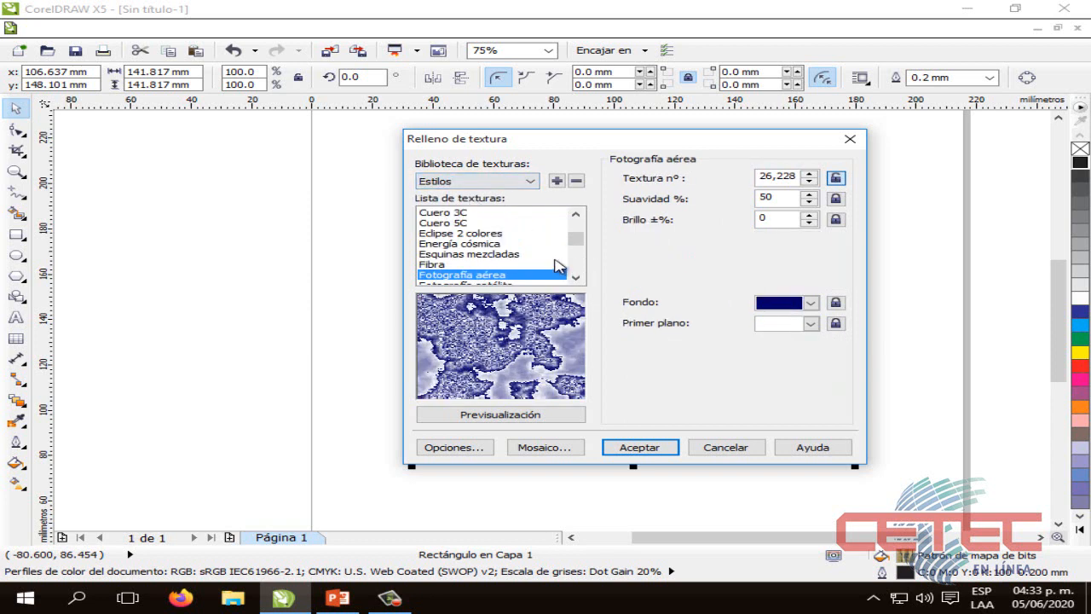
drag(579, 237, 578, 224)
click(453, 215)
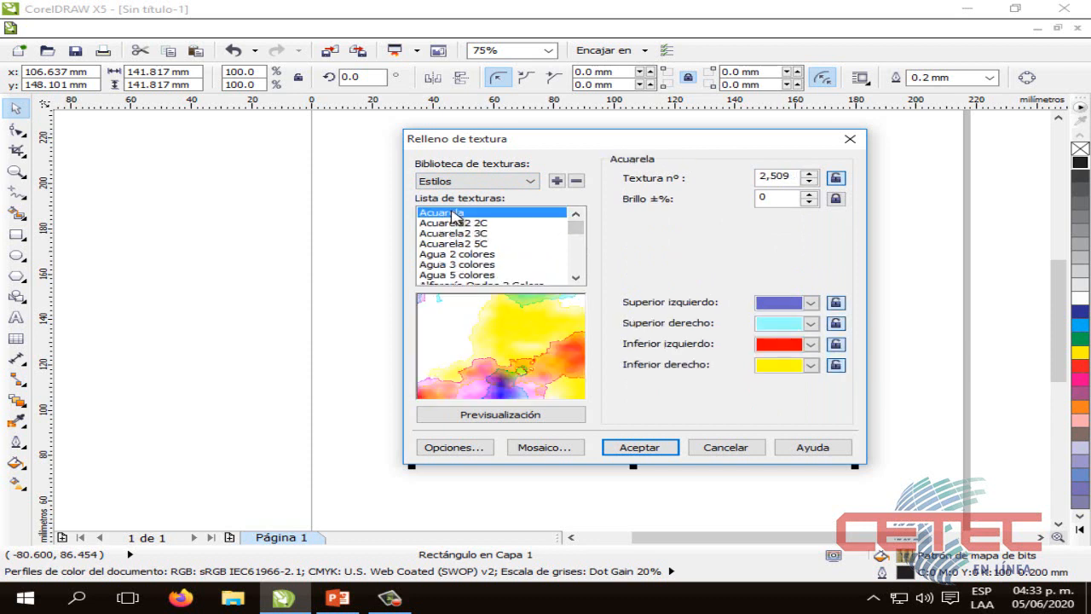
click(480, 224)
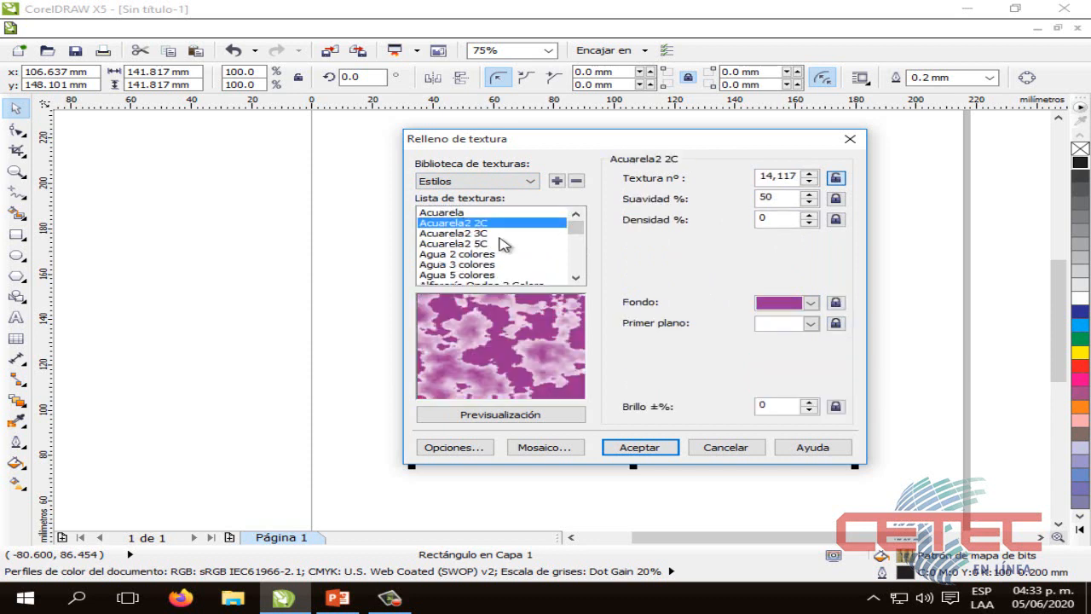
click(492, 234)
click(486, 245)
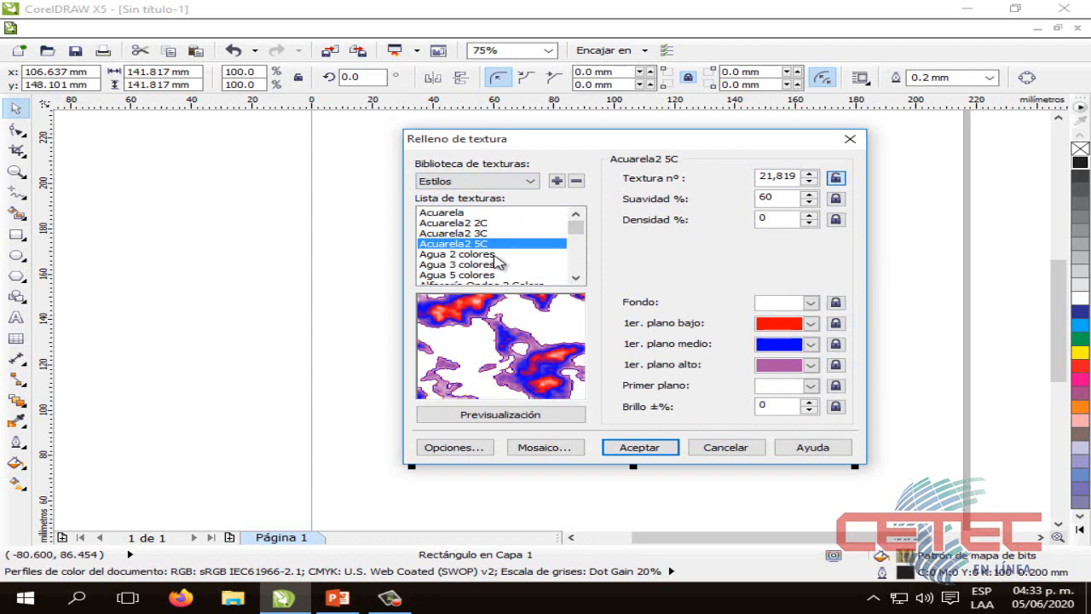
click(487, 255)
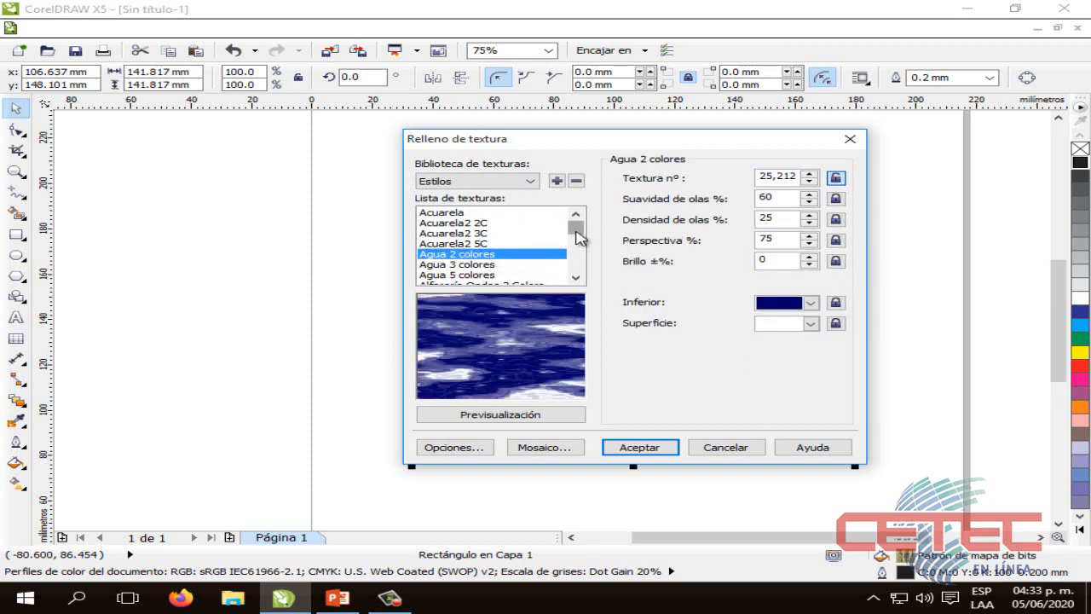
Preview the Bordes mezclados texture and the Cielo textures with 2, 3 and 5 colors
drag(577, 227, 573, 242)
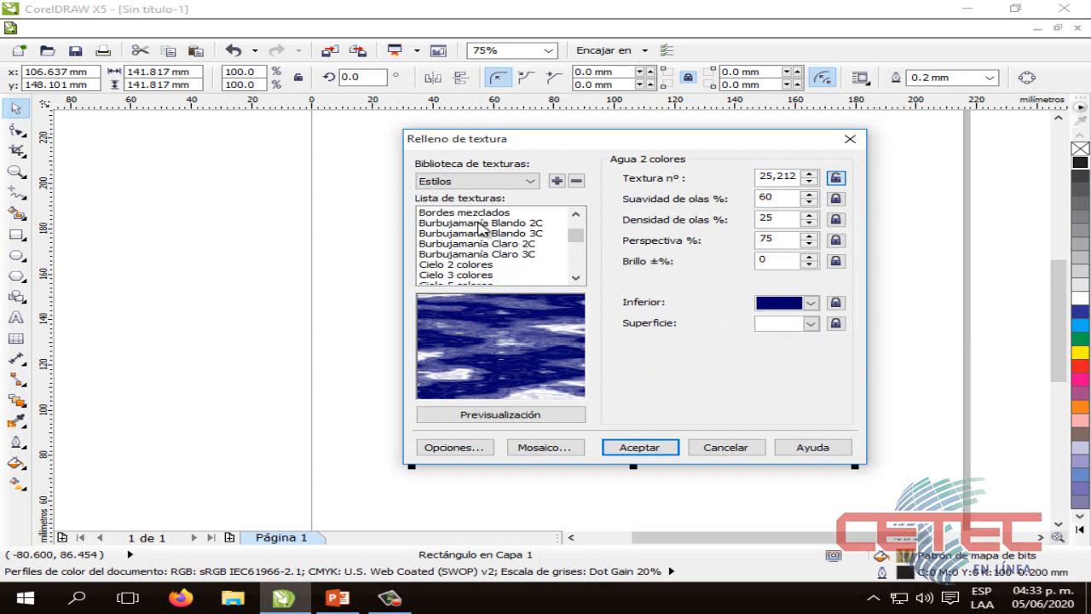
click(479, 213)
drag(575, 236, 577, 238)
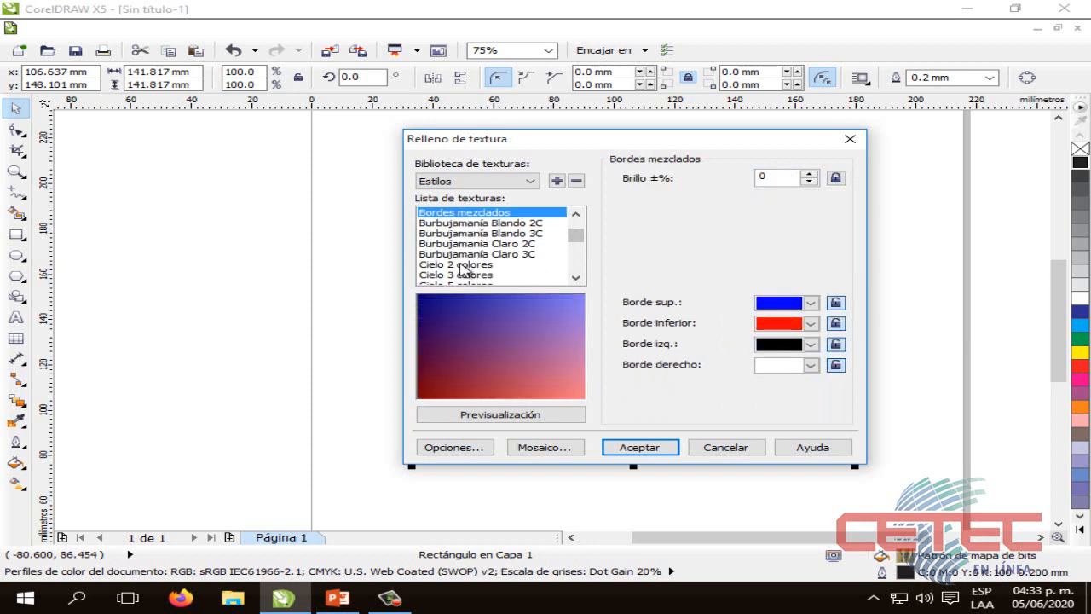
click(465, 265)
click(486, 276)
scroll(484, 272, up, 1)
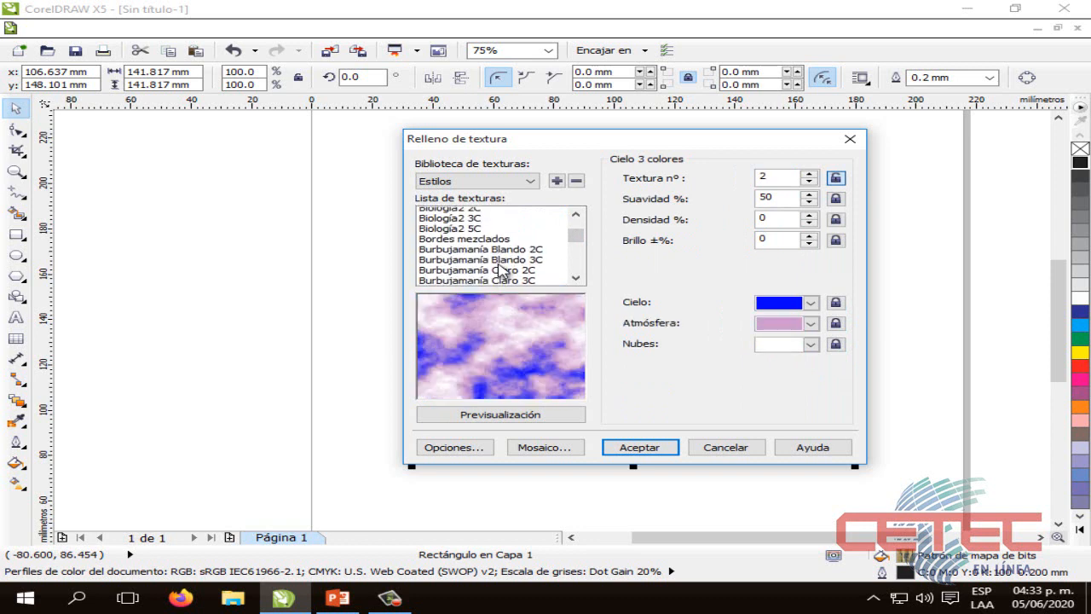
scroll(479, 266, down, 2)
click(473, 255)
Preview the Eclipse 2 colores, Energía cósmica, Fibra, Fotografía aérea and Fotografía satélite textures
scroll(490, 266, down, 1)
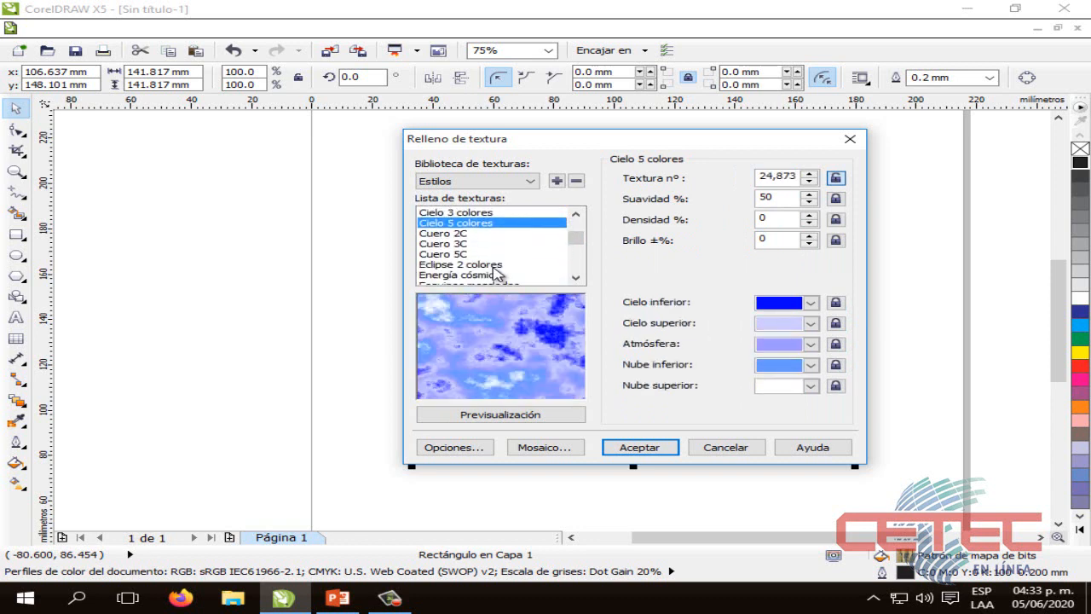
click(478, 265)
scroll(503, 266, down, 1)
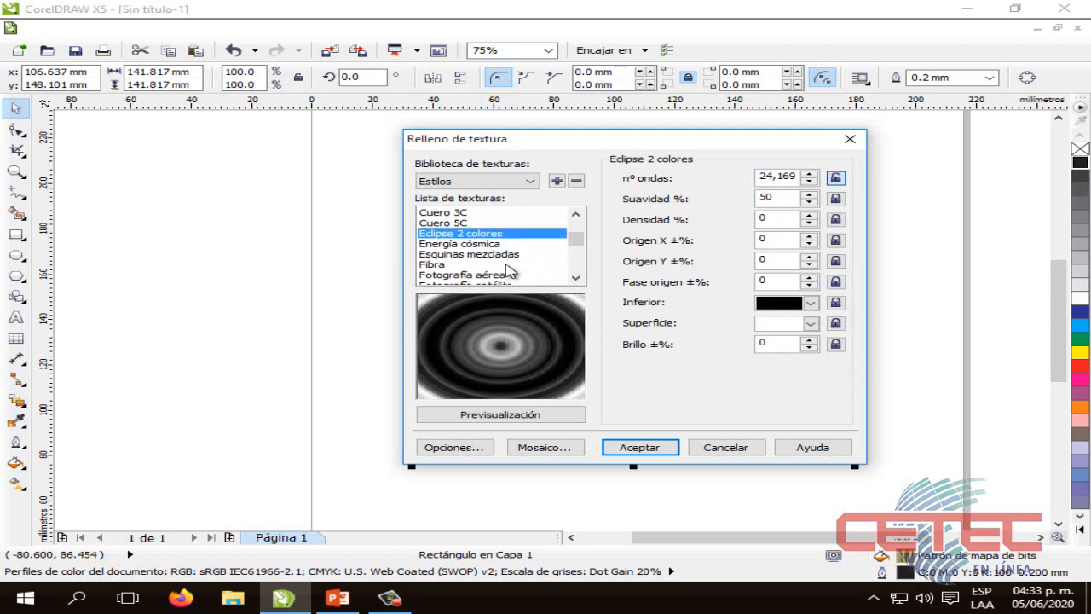
click(481, 246)
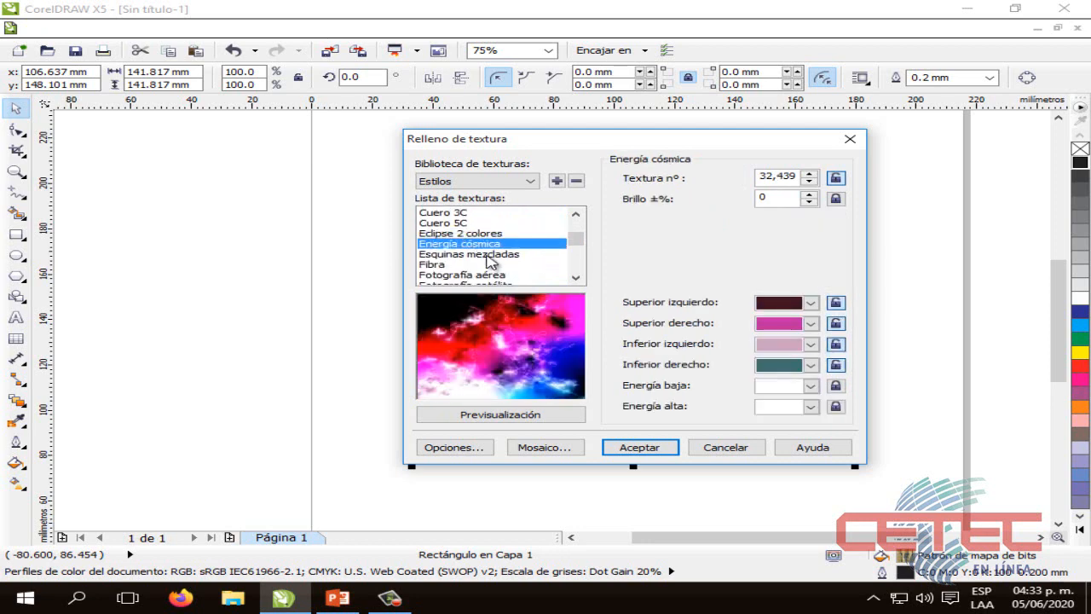
click(461, 265)
scroll(485, 260, down, 1)
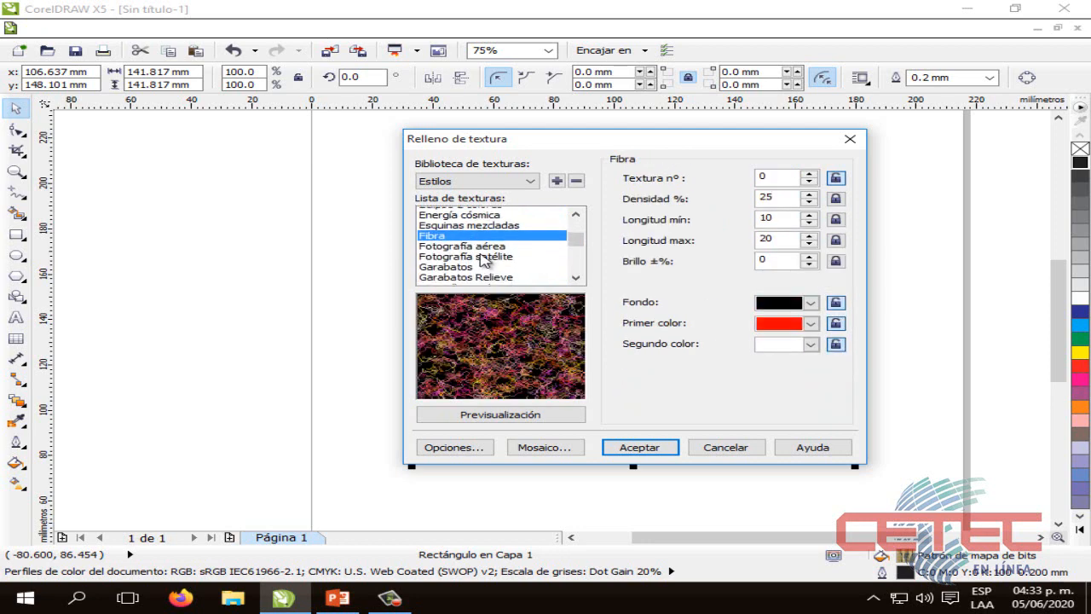
click(483, 246)
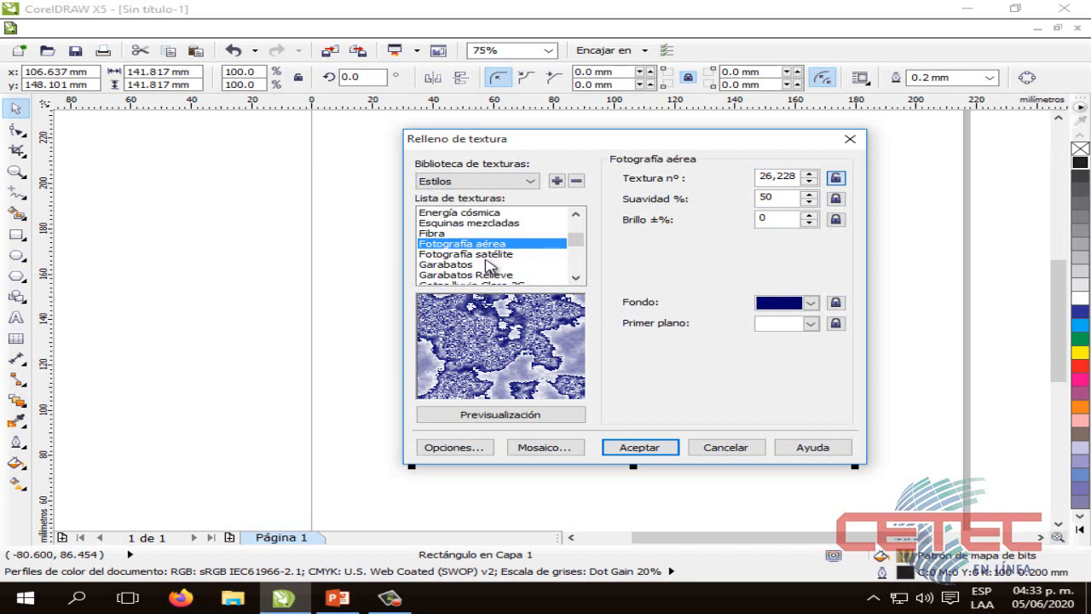
click(487, 266)
click(489, 257)
Preview the Garabatos, Gotas lluvia Claro 2C, Hilos and Llamas textures, and look through the Estilos list down to the Mineral textures
scroll(489, 260, down, 1)
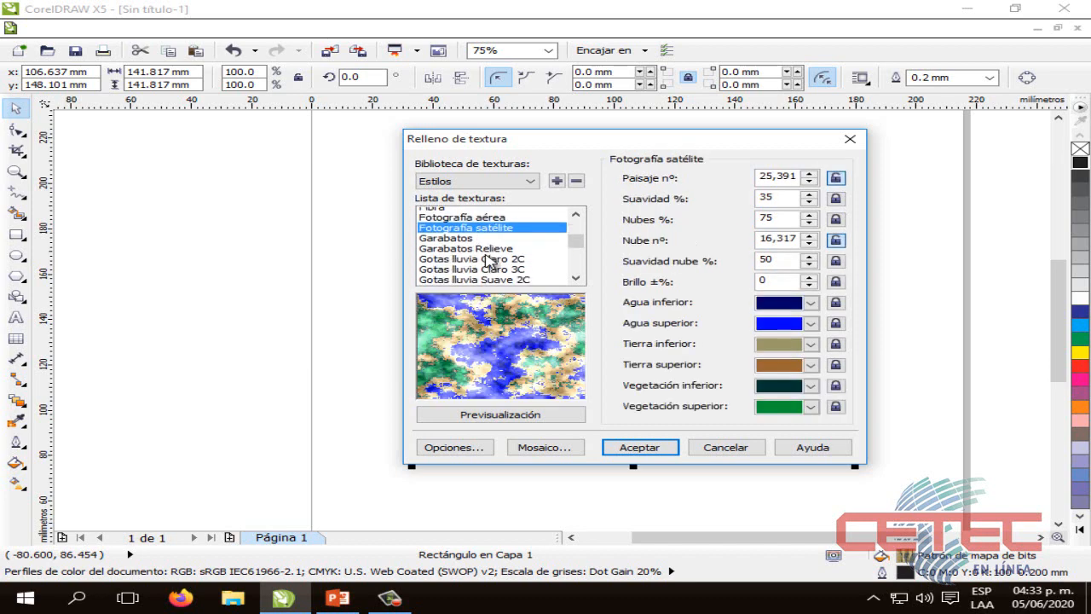
click(460, 234)
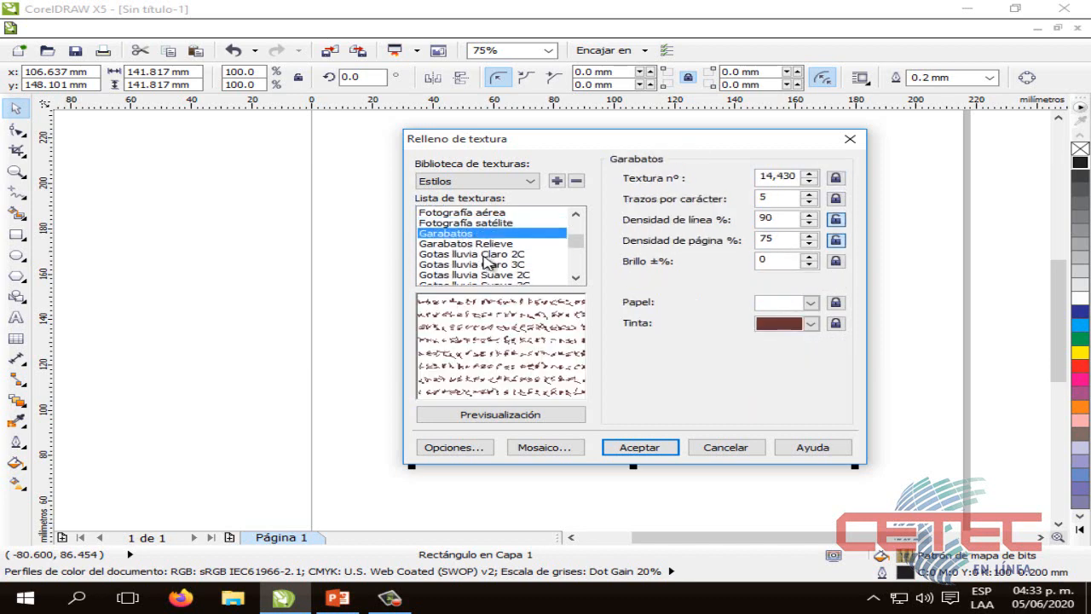
click(484, 254)
scroll(486, 264, down, 1)
click(486, 264)
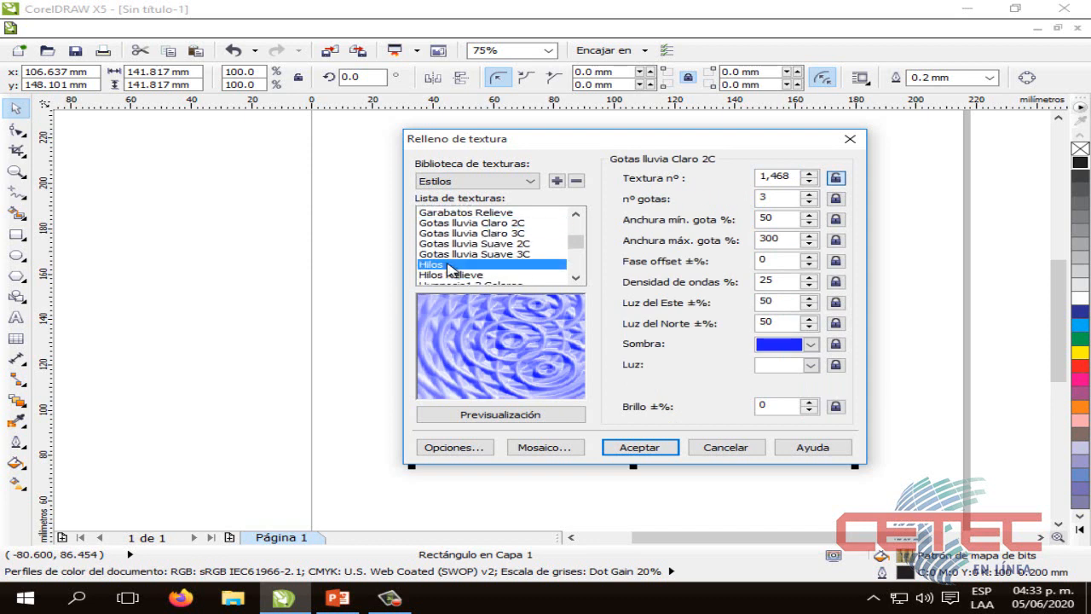
scroll(487, 268, up, 1)
scroll(487, 269, down, 2)
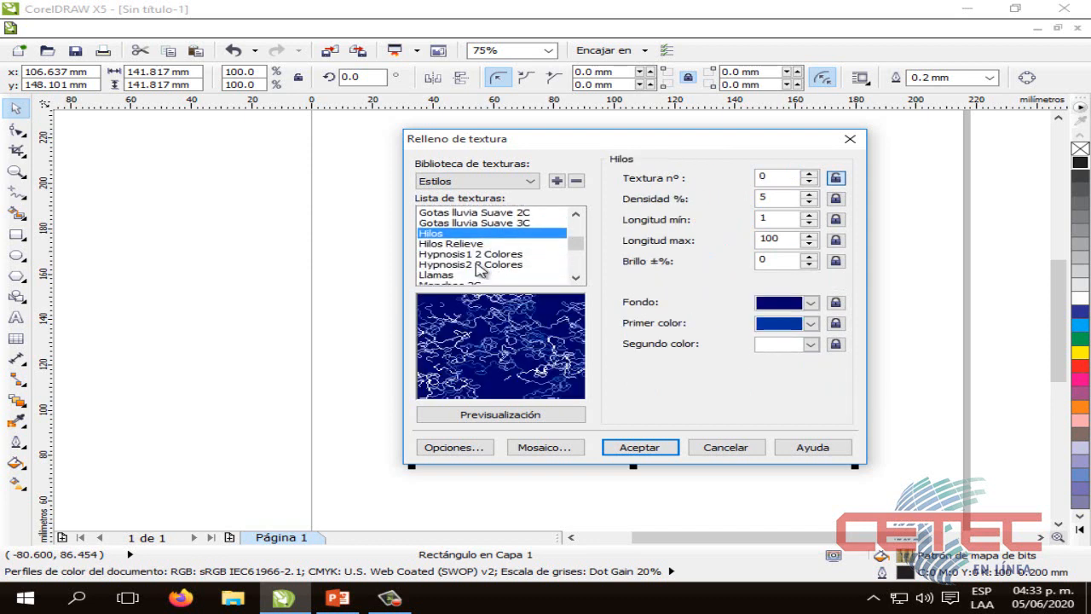
scroll(467, 264, down, 1)
click(465, 245)
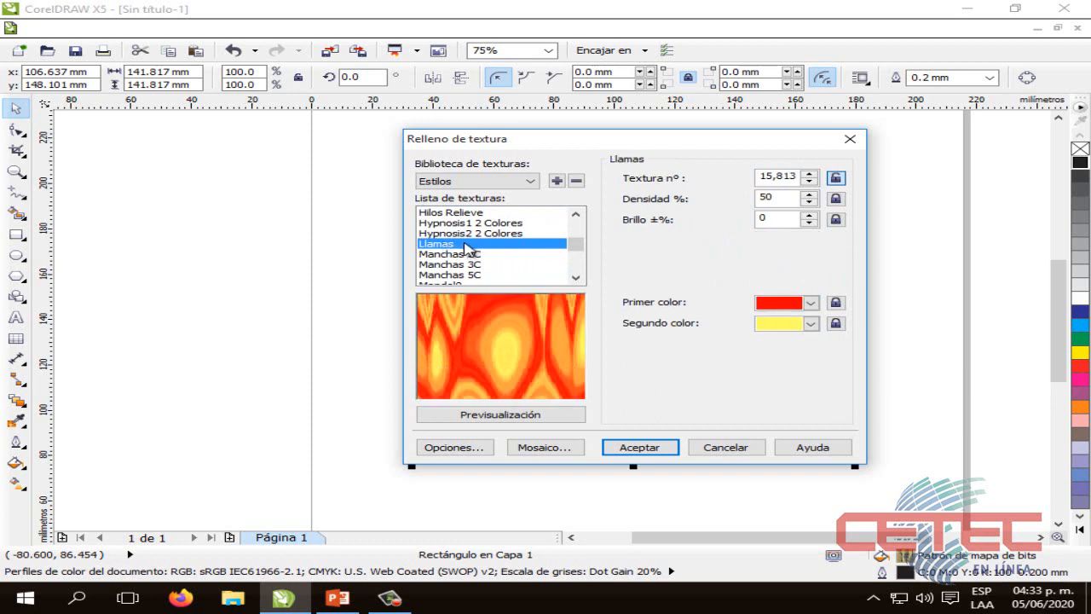
scroll(490, 257, down, 2)
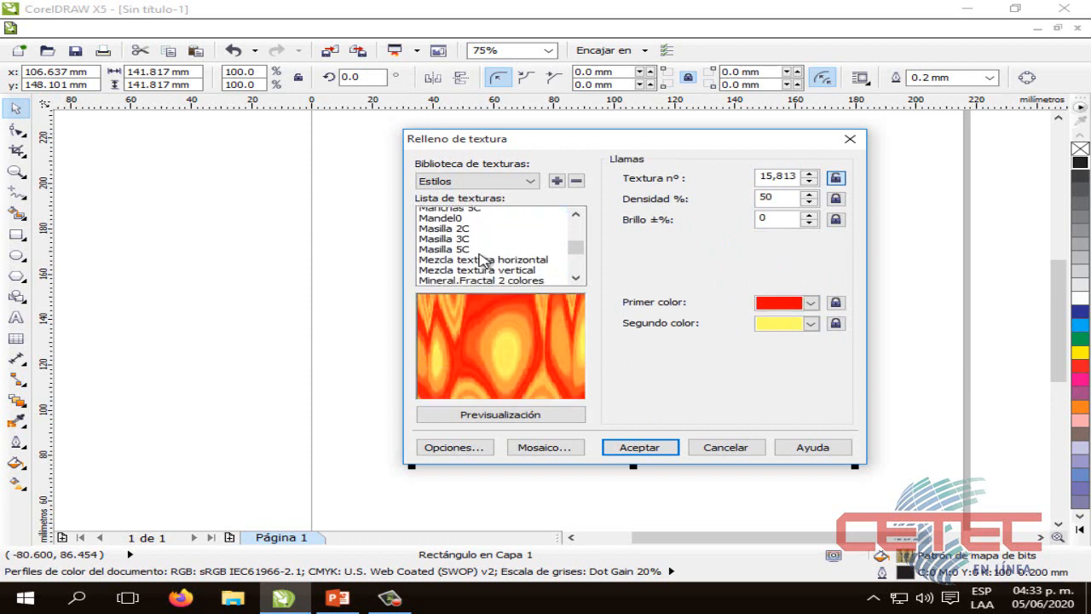
scroll(482, 259, down, 3)
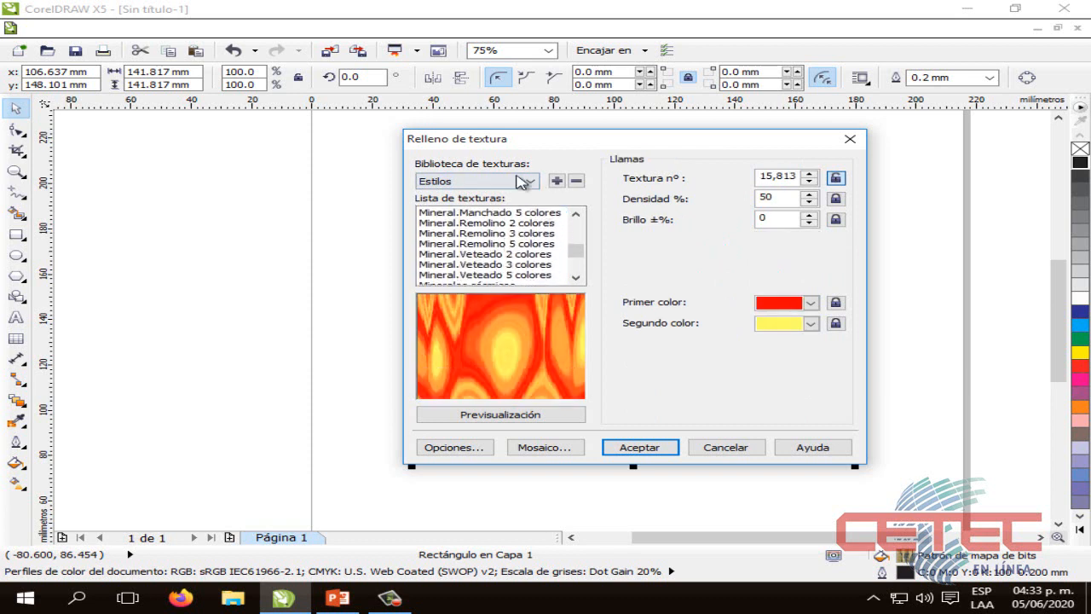
Switch to the Muestras library and preview the Agua del océano, Aguas tranquilas, Aguas turbulentas and Alabastro textures
click(511, 182)
click(442, 206)
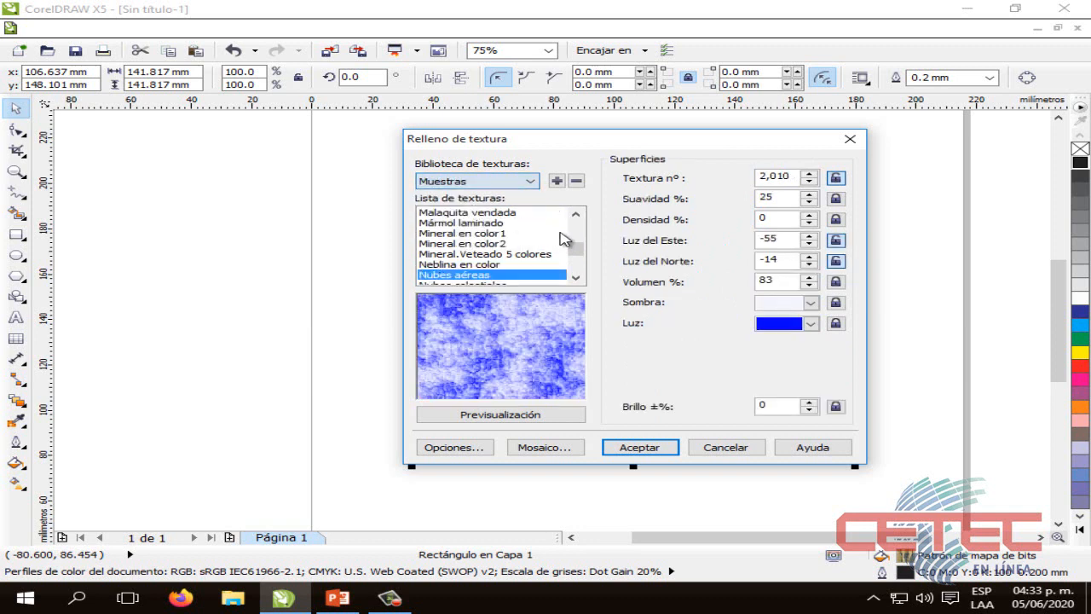
scroll(576, 242, up, 2)
scroll(575, 242, up, 3)
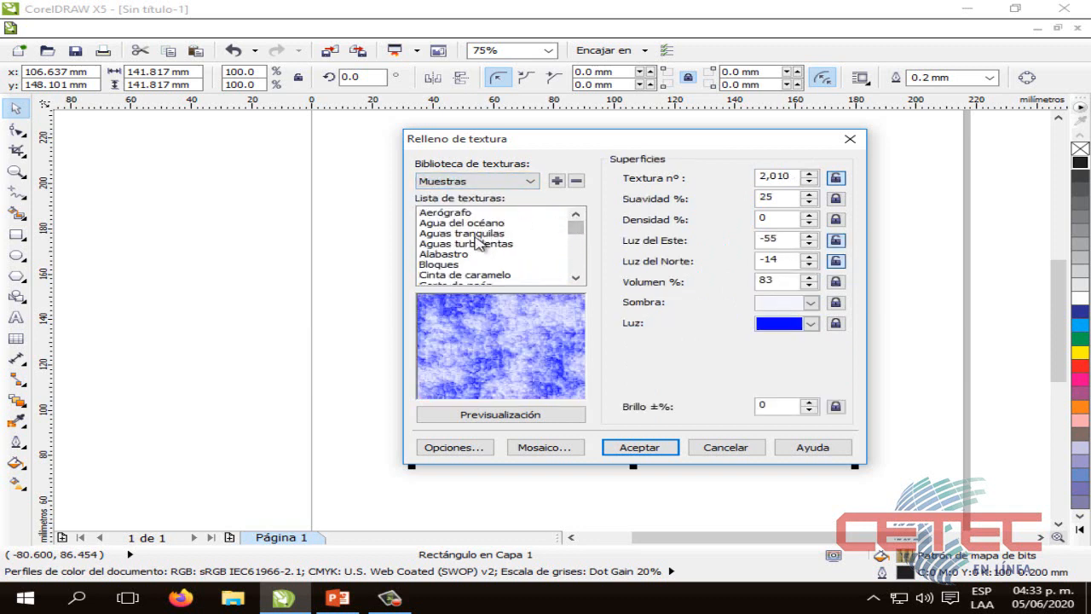
click(498, 223)
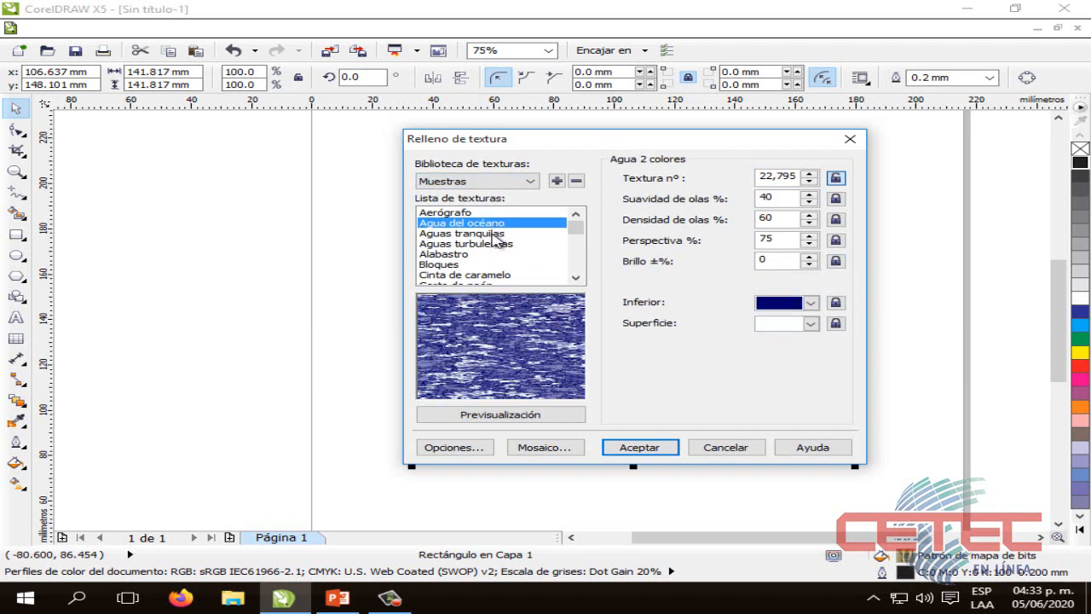
click(493, 235)
click(490, 245)
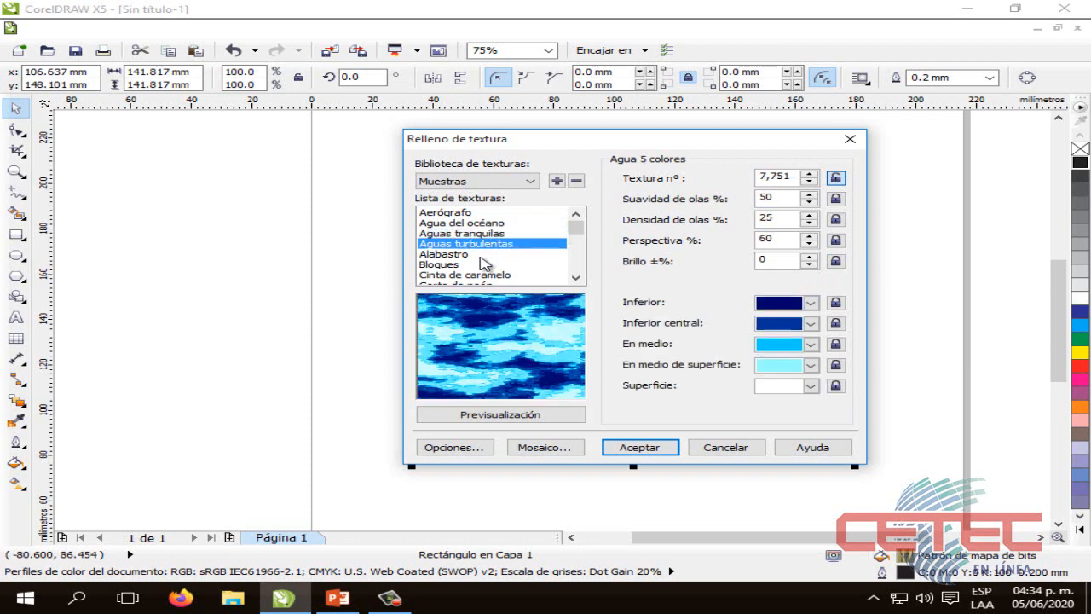
click(546, 254)
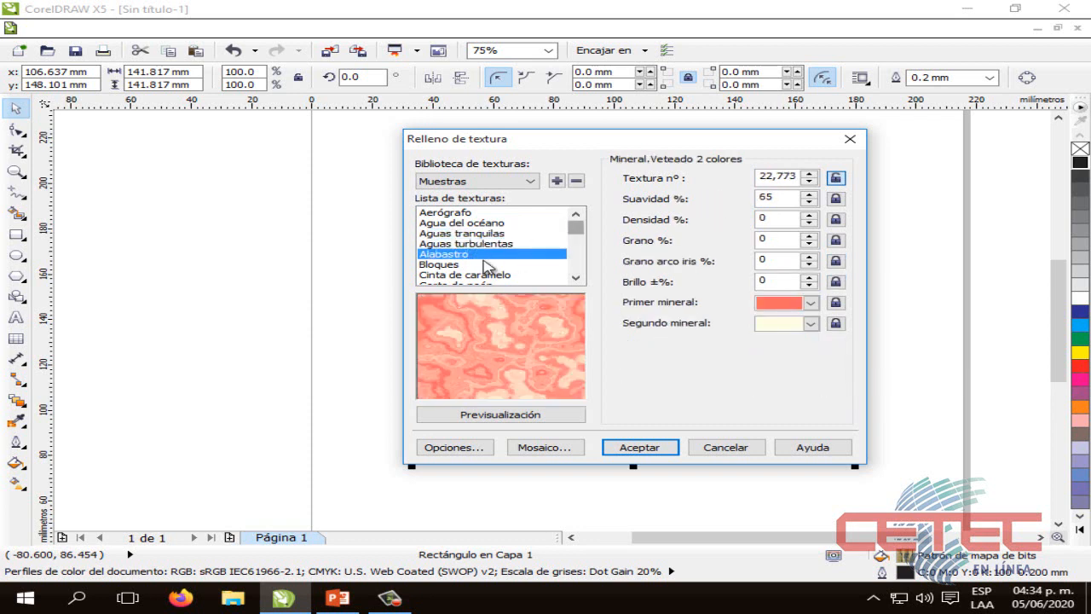
Preview the Bloques, Cinta de caramelo and Corte de neón textures in the Muestras library
click(466, 266)
drag(570, 224, 569, 230)
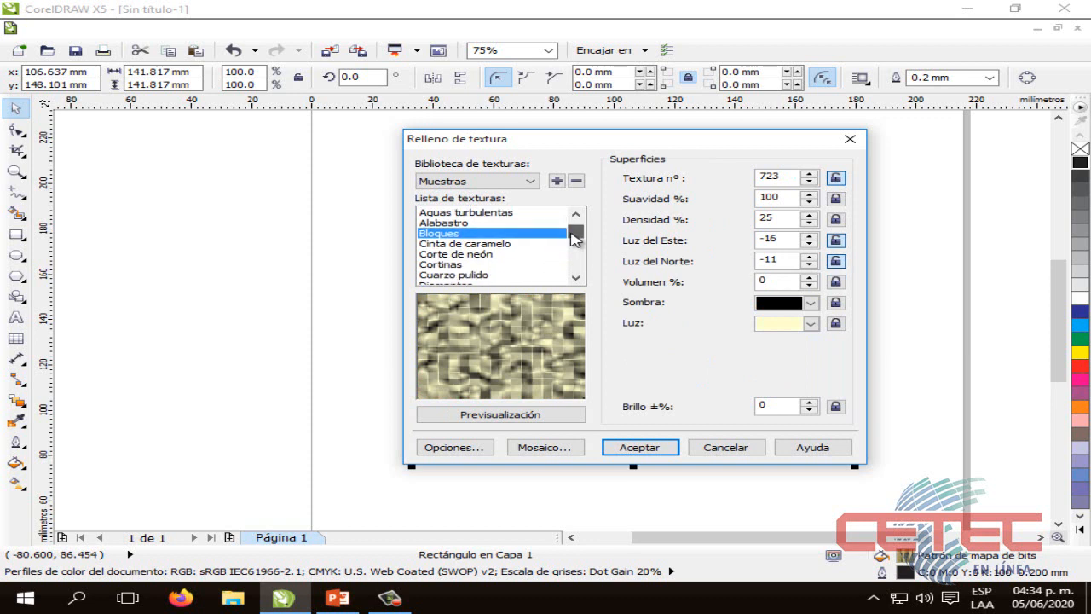
click(506, 244)
click(478, 255)
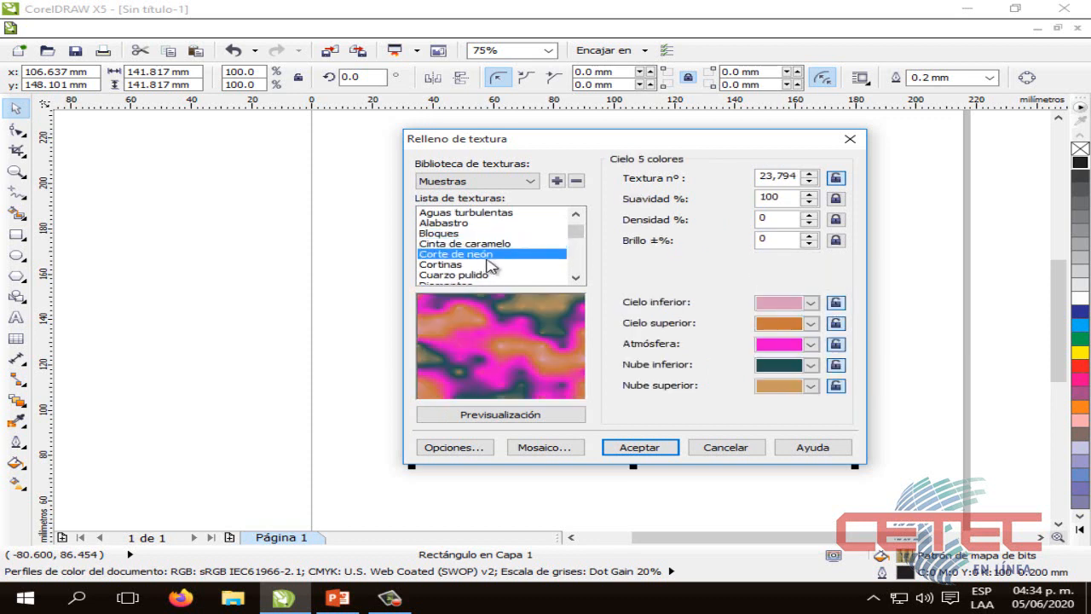
Preview the Cortinas, Diamantes, Ladrillo rojo and Lámina amarilla textures in the Muestras library
click(462, 265)
scroll(473, 252, down, 6)
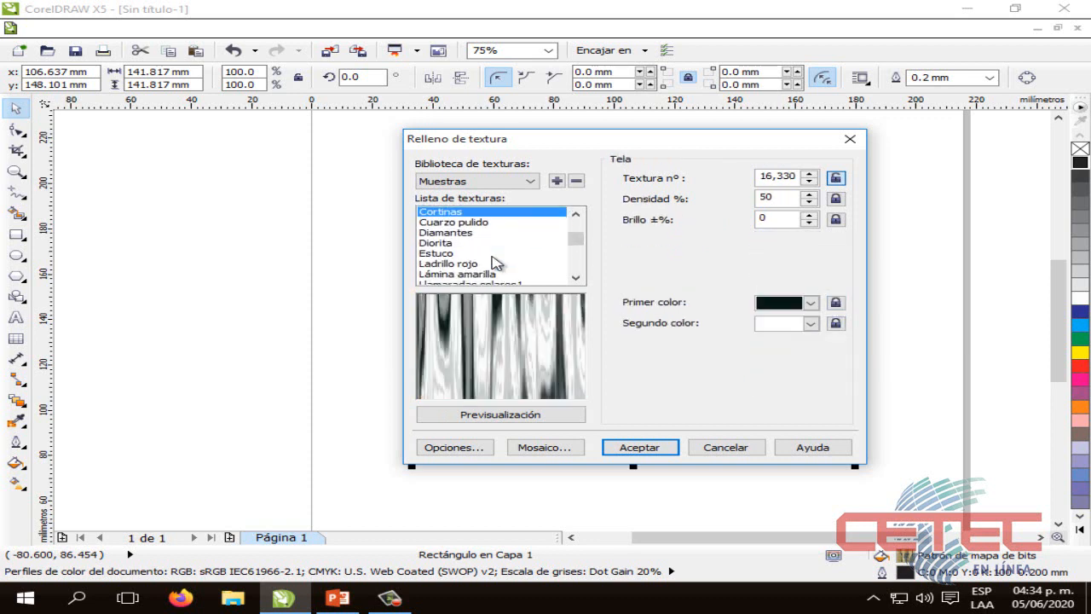
click(471, 223)
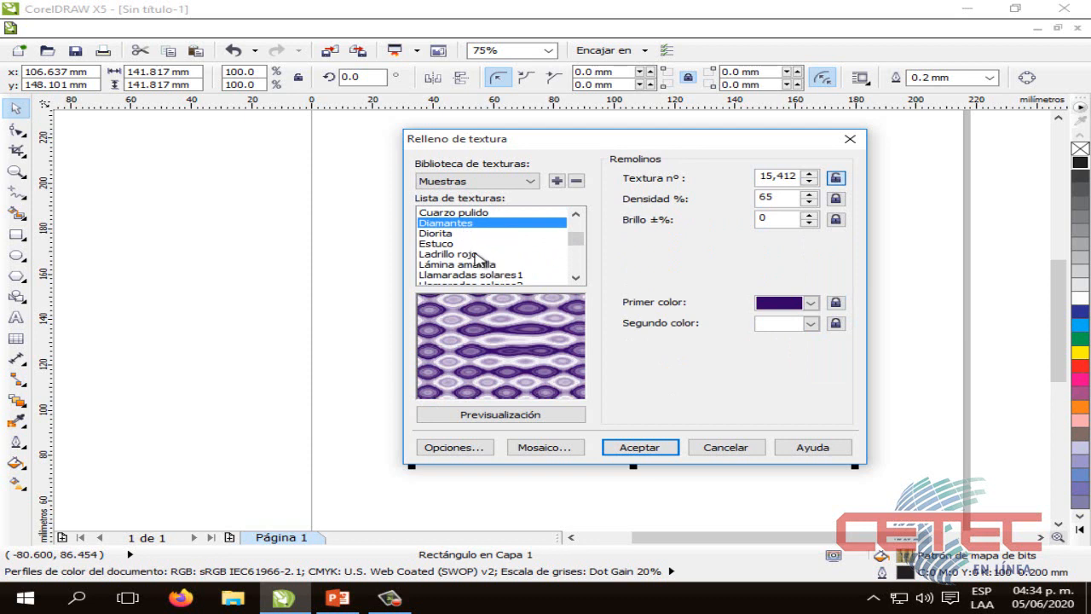
click(477, 255)
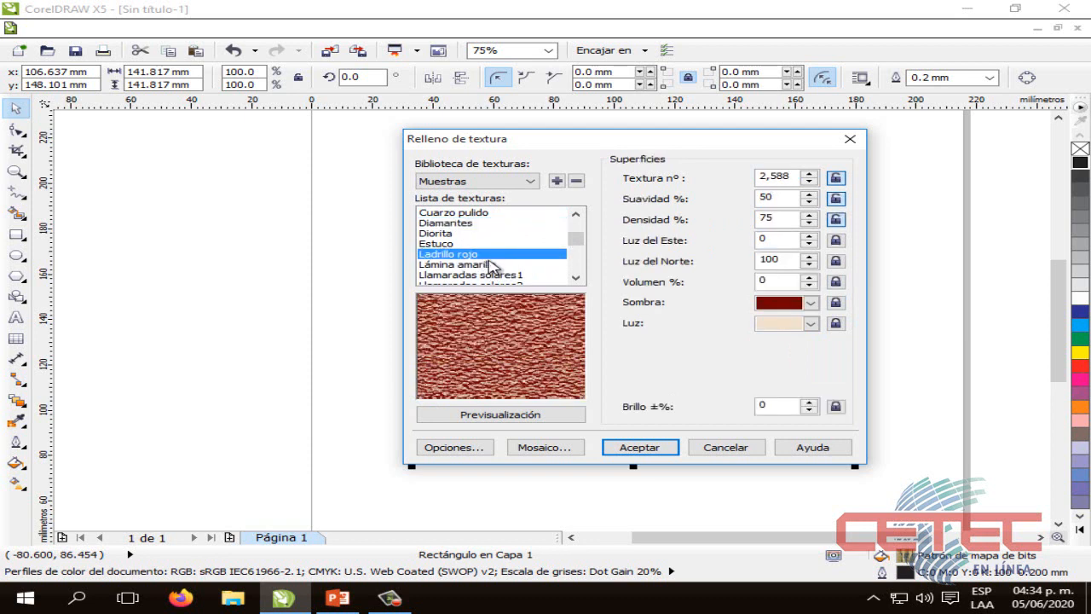
click(492, 265)
scroll(497, 267, up, 1)
scroll(499, 271, down, 3)
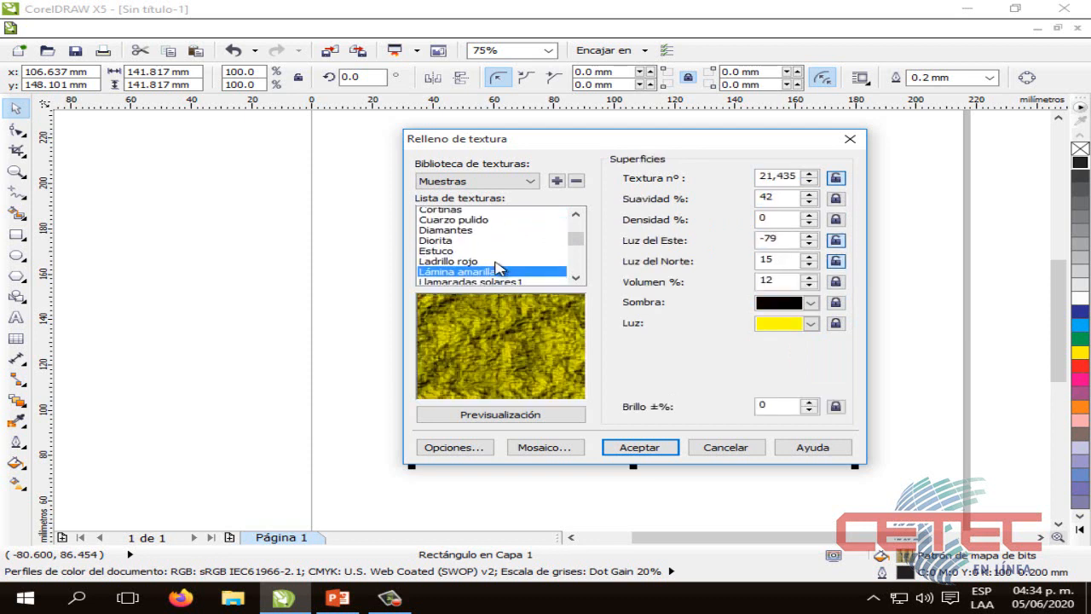
scroll(491, 230, up, 3)
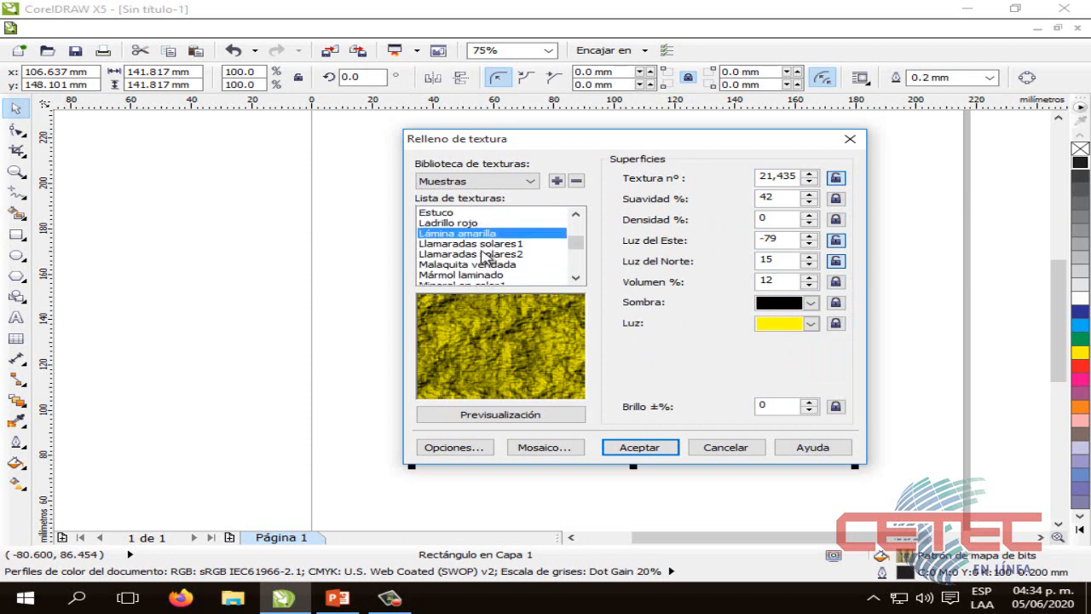
Preview the Llamaradas solares, Mármol laminado, Mineral en color1 and Nubes aéreas textures
click(499, 243)
scroll(506, 260, down, 3)
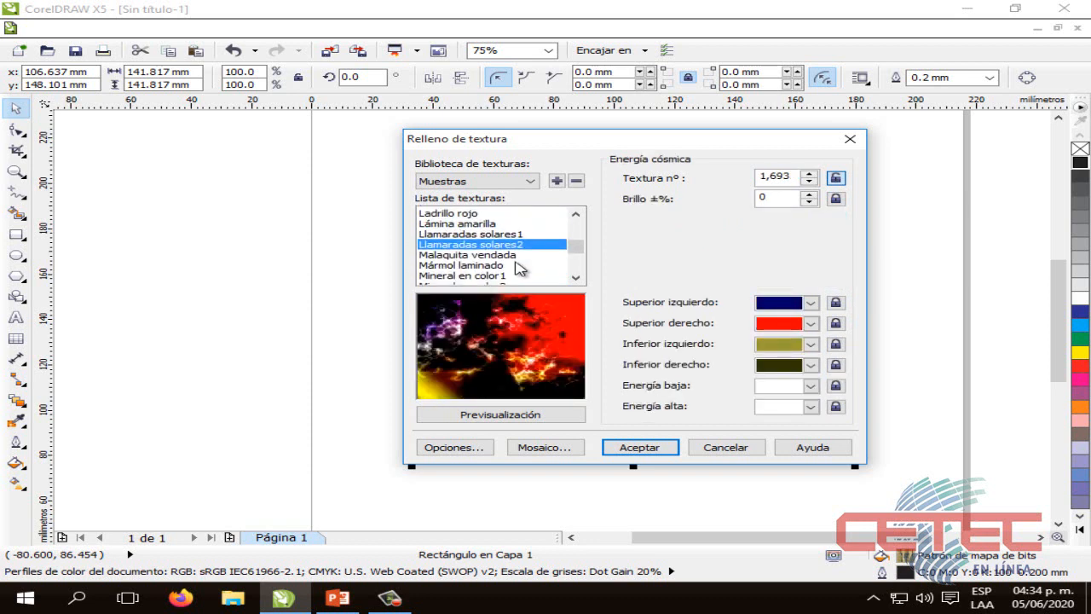
click(490, 245)
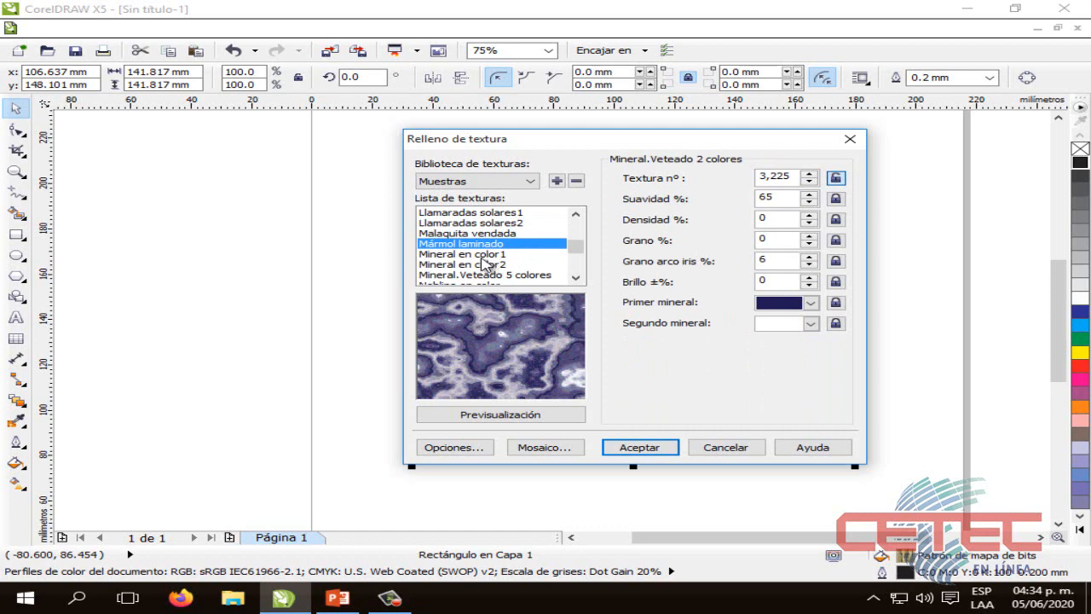
click(483, 256)
scroll(483, 247, down, 6)
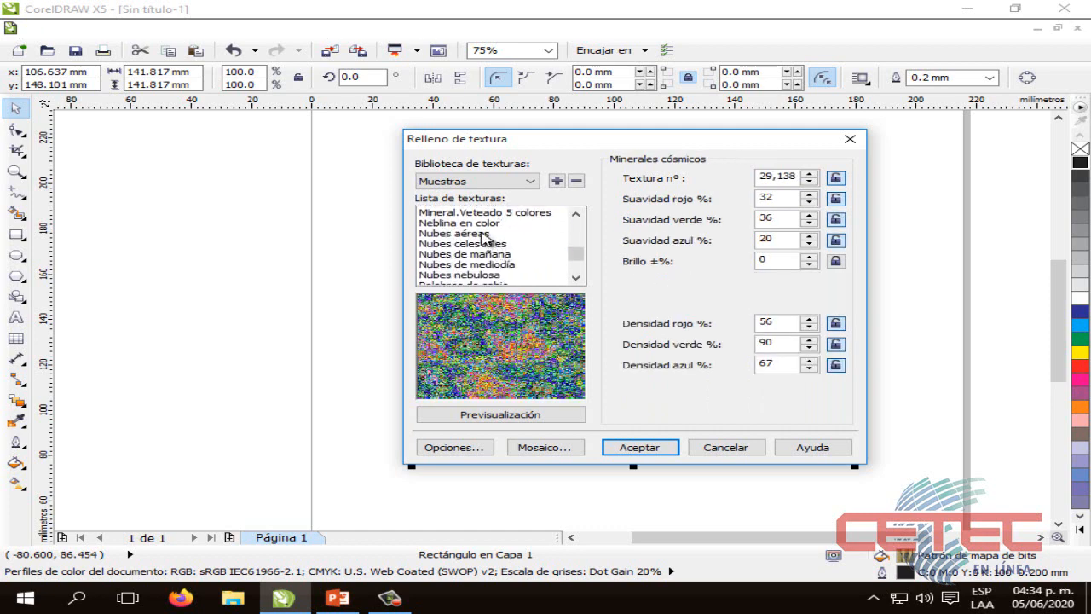
click(484, 234)
scroll(497, 257, down, 6)
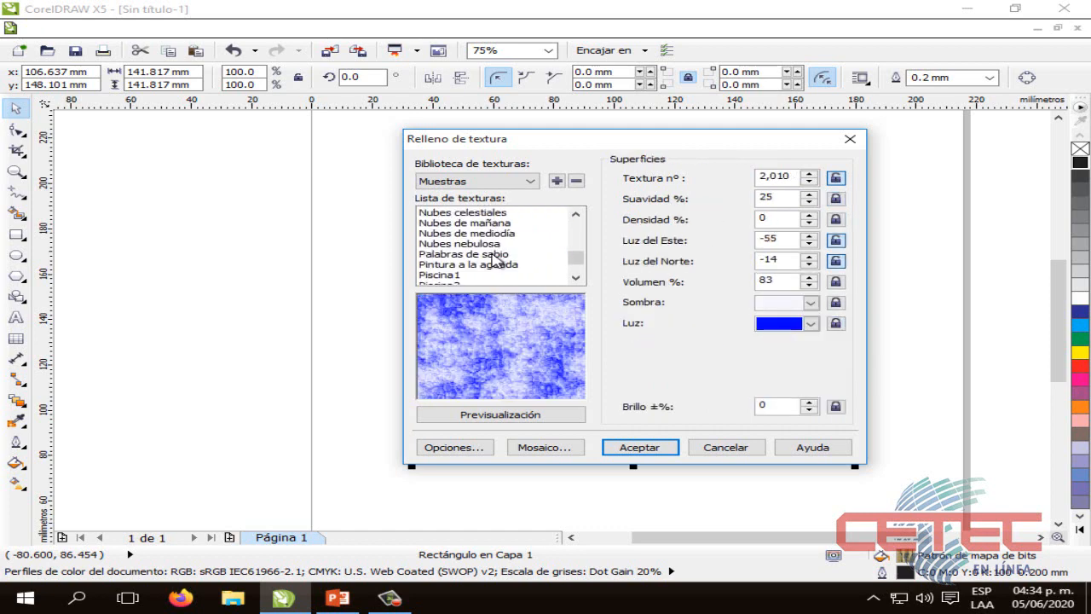
Preview the Piscina1, Piscina2, Punto de noche and Vegetación textures at the end of the Muestras library
click(449, 245)
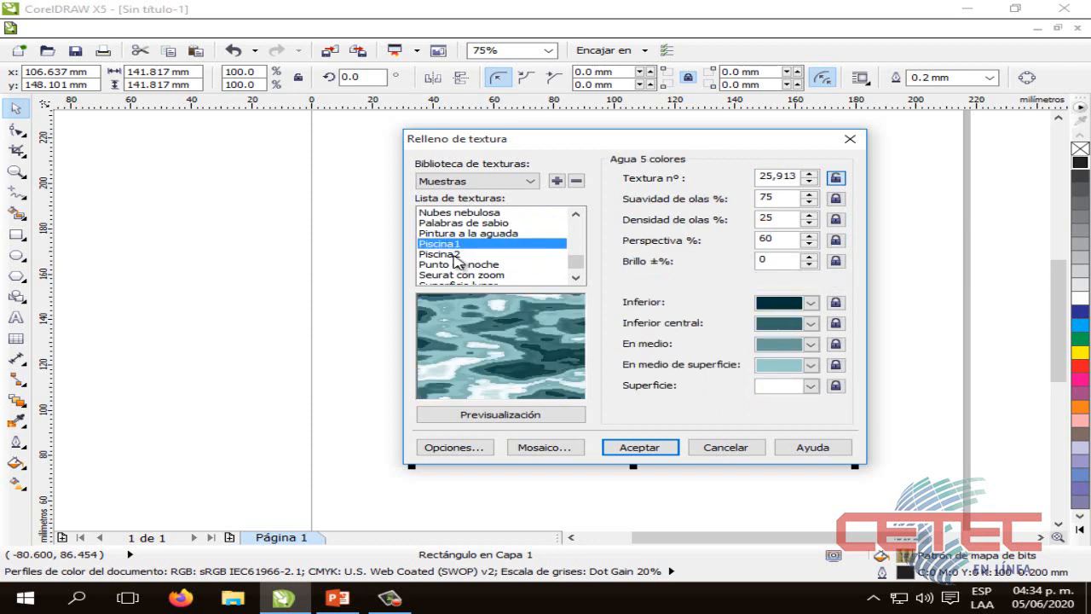
click(452, 255)
click(460, 265)
scroll(480, 271, up, 1)
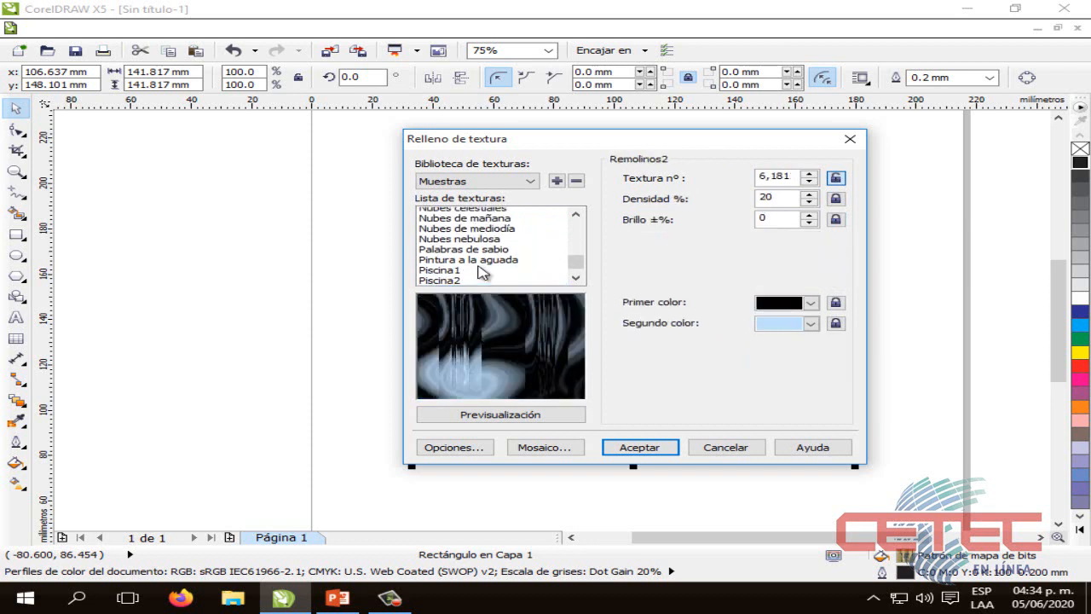
scroll(480, 271, down, 2)
click(480, 276)
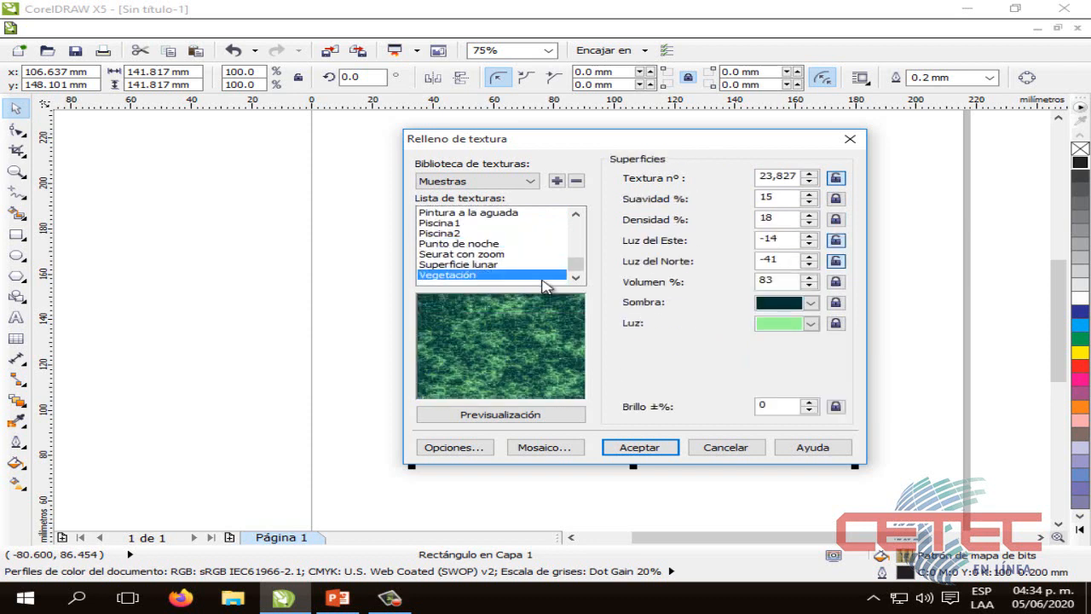
Switch the texture library to Muestras 8 and show the beginning of its texture list
click(507, 189)
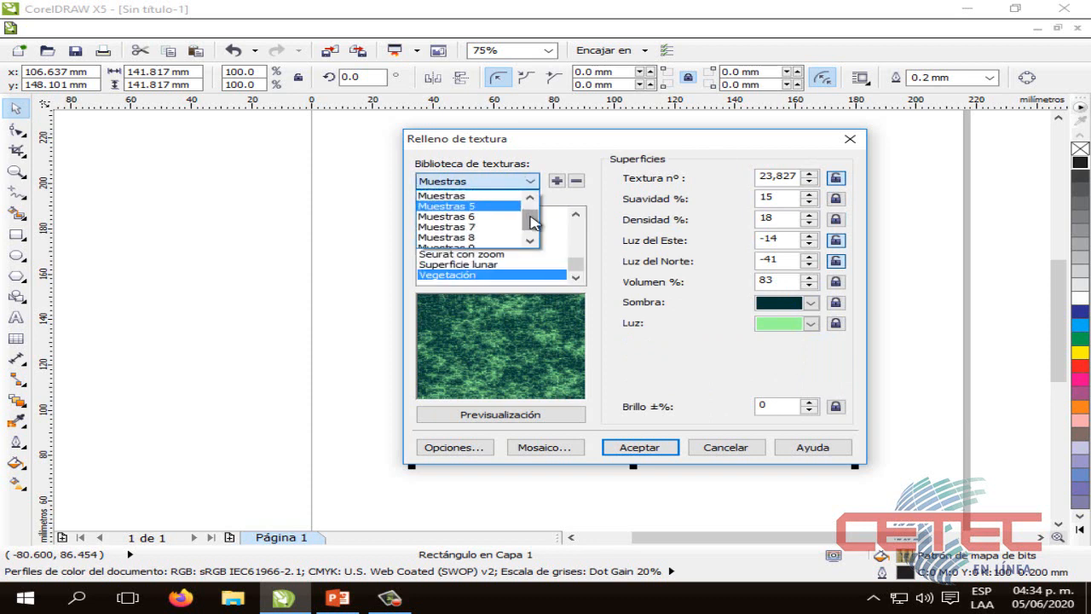
click(515, 236)
drag(577, 234, 577, 221)
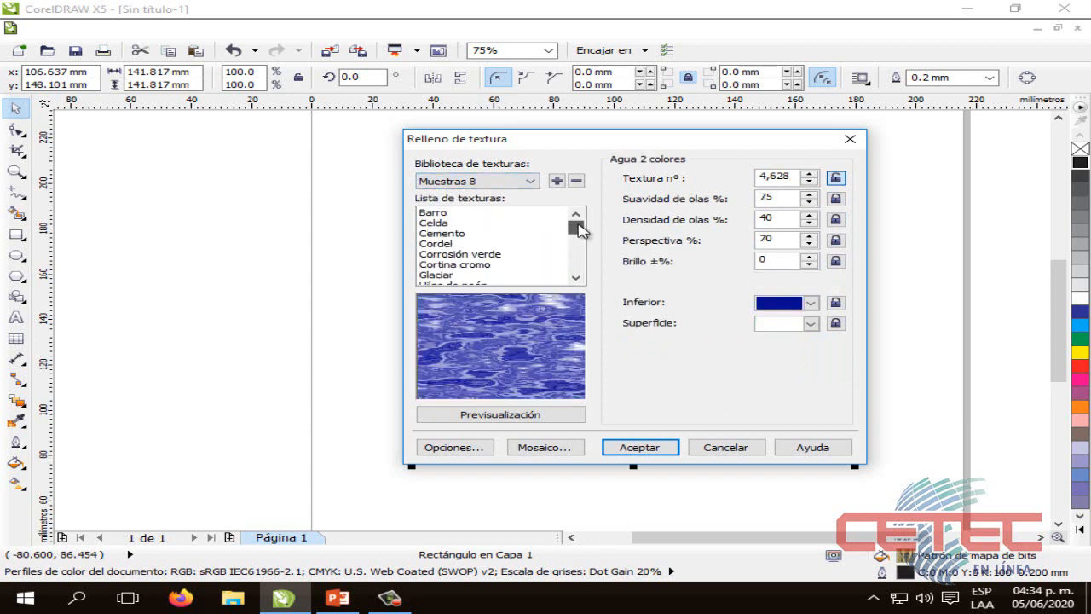
Preview the Celda, Cemento, Cordel, Corrosión verde, Cortina cromo and Glaciar textures in the Muestras 8 library
click(486, 222)
click(486, 233)
click(483, 243)
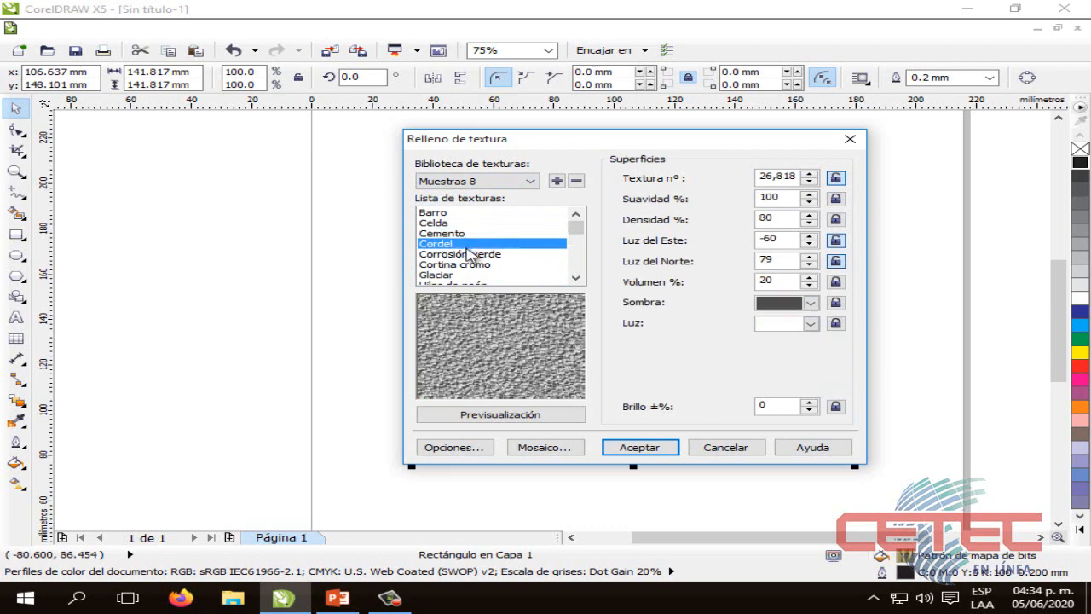
click(477, 253)
click(467, 265)
click(465, 275)
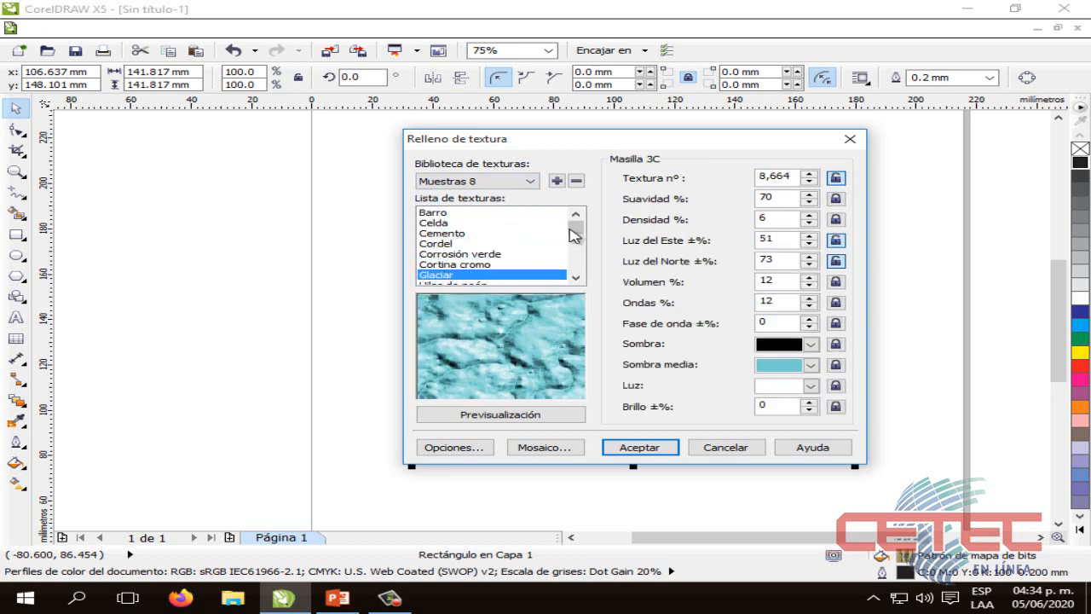
Preview the Lava azul, Líneas de barrido and Nebulosa textures in the Muestras 8 library
scroll(460, 260, down, 3)
click(456, 245)
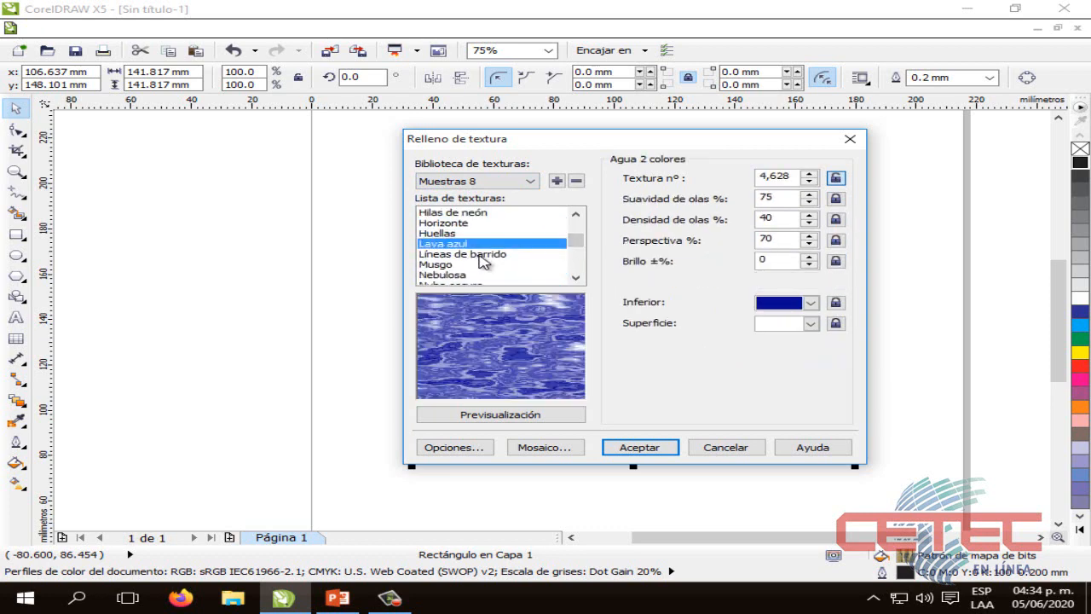
click(445, 254)
click(445, 275)
mouse_move(577, 239)
mouse_down()
mouse_move(577, 264)
mouse_move(576, 238)
mouse_up()
click(462, 265)
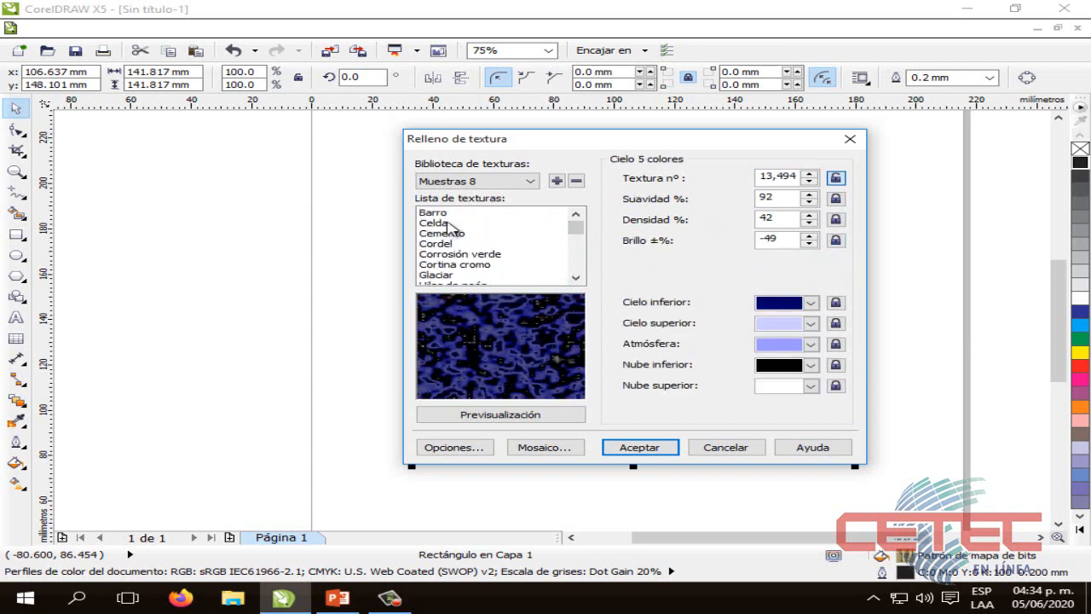
Fill the square with the Celda texture from the Muestras 8 library
click(448, 222)
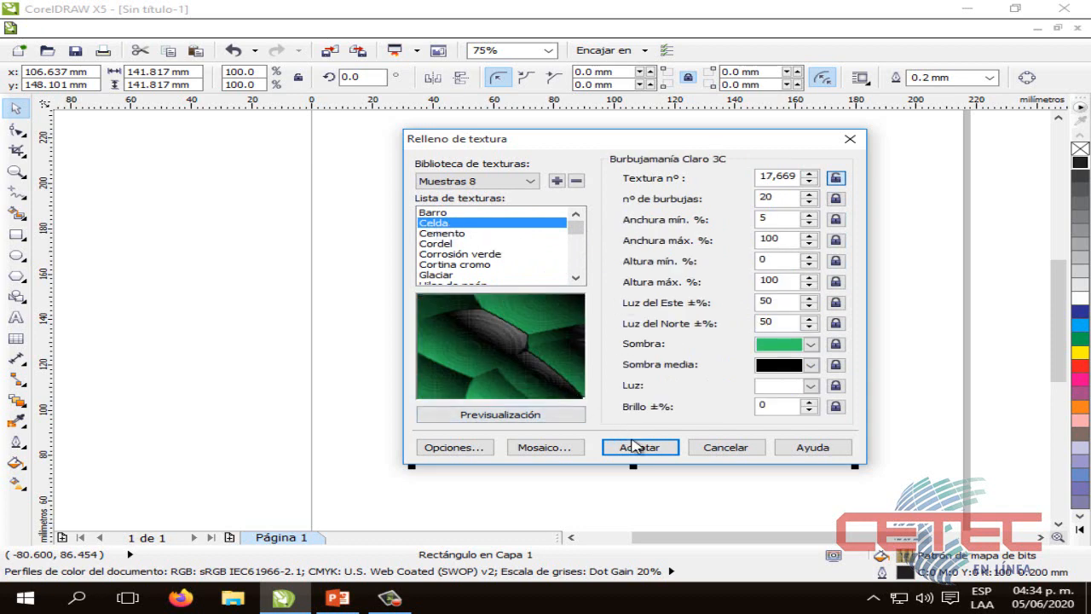
click(630, 448)
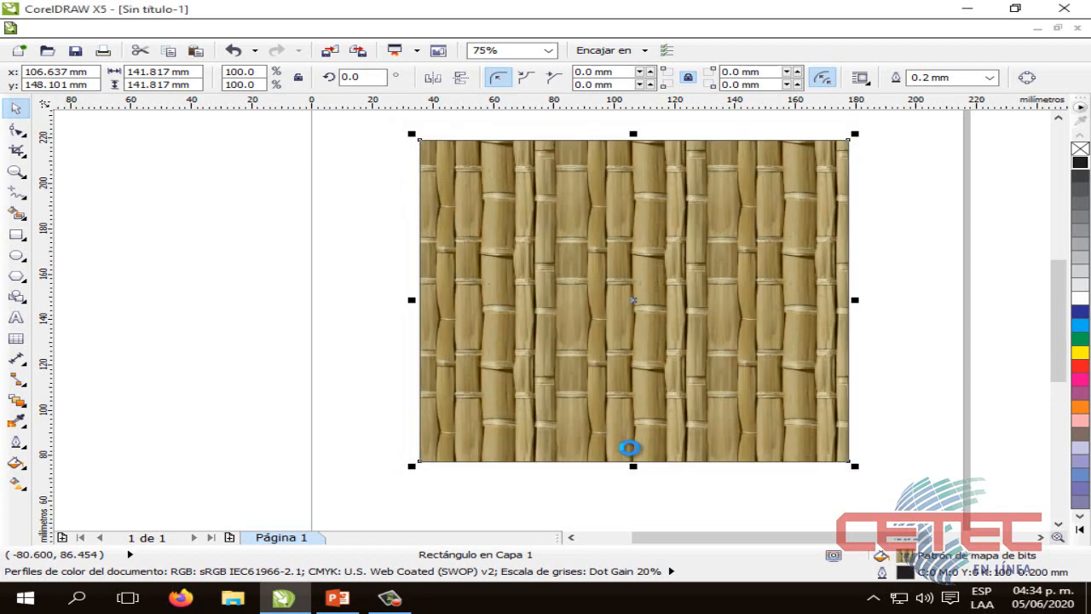
click(629, 448)
click(611, 478)
click(617, 376)
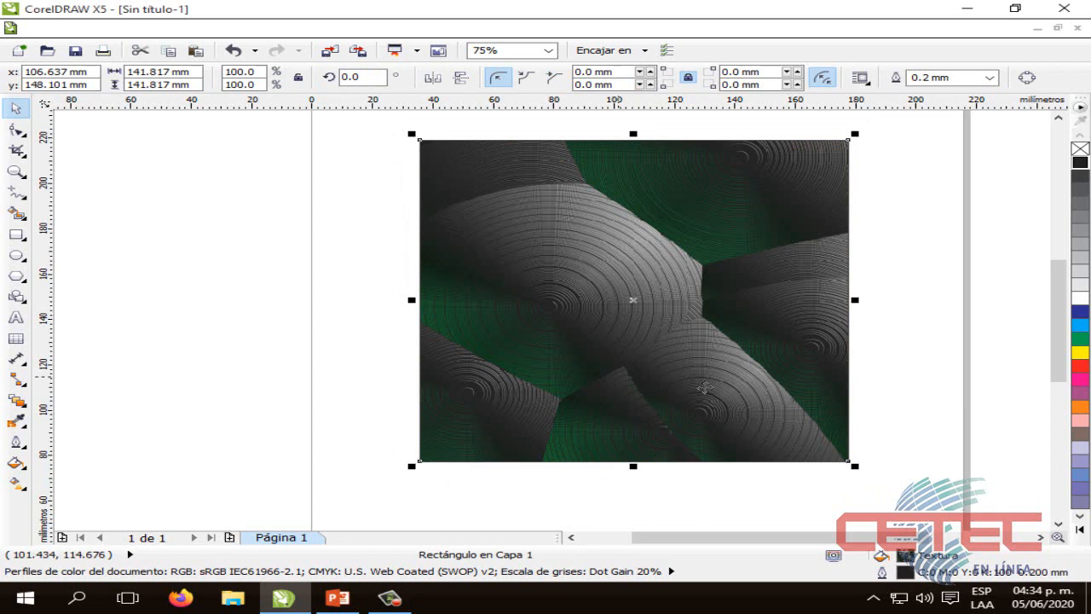
Switch to the PowerPoint presentation to review the Relleno de Textura slide
click(925, 327)
click(650, 296)
click(646, 482)
click(748, 218)
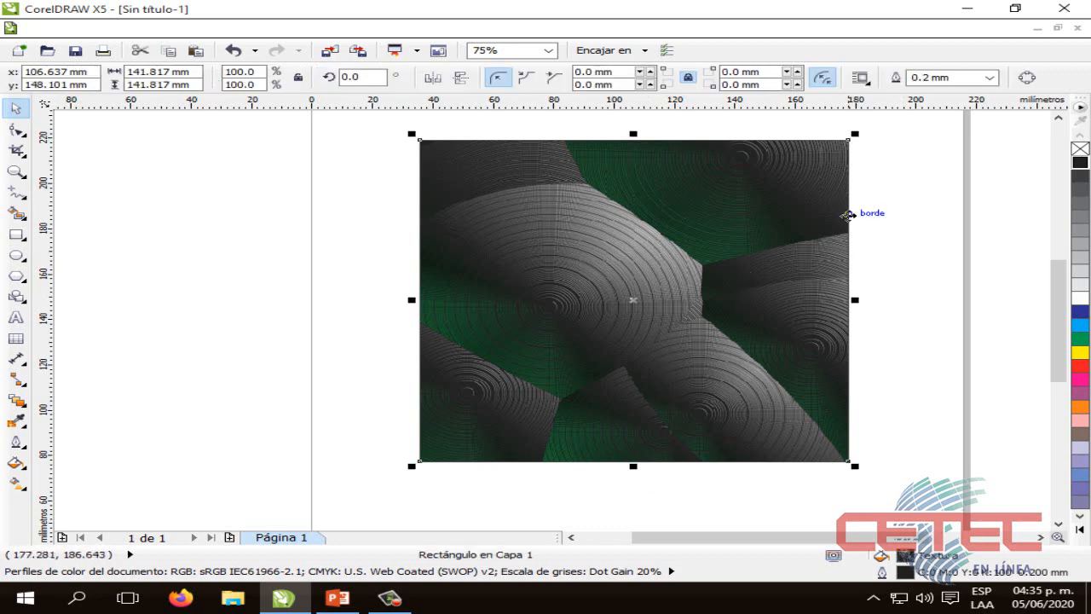
click(326, 601)
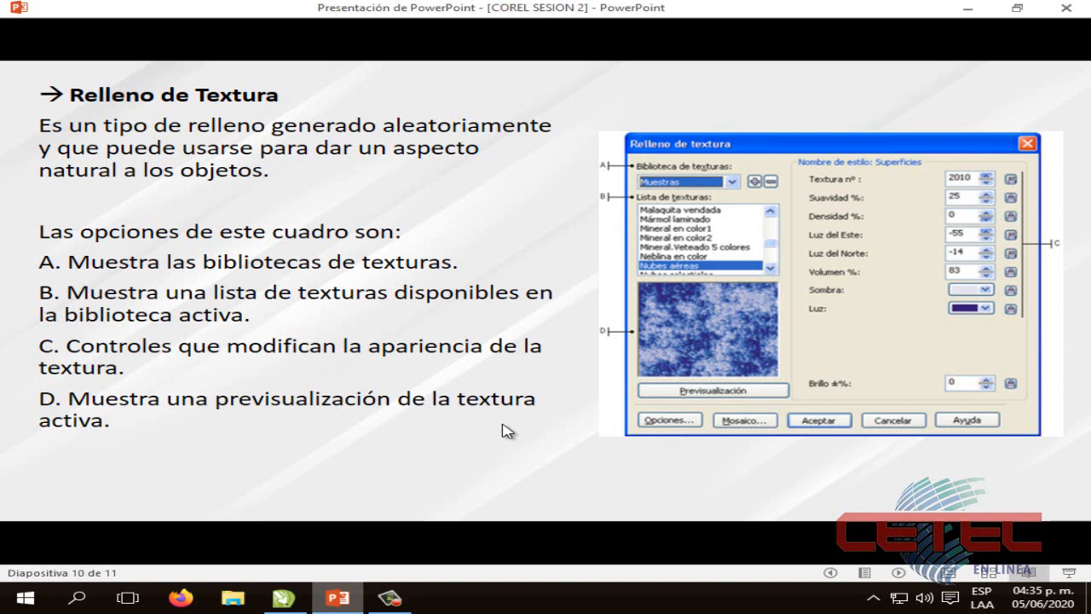
Show the Ejercicio de la sesión slide, and delete the texture-filled square back in CorelDRAW
click(549, 385)
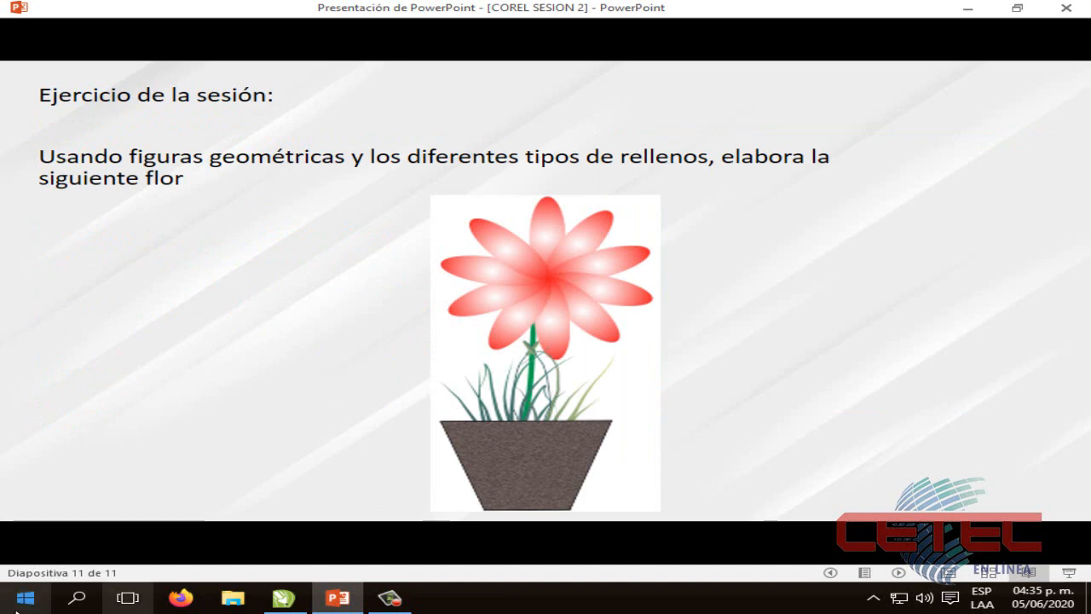
click(284, 597)
scroll(478, 441, down, 1)
click(511, 430)
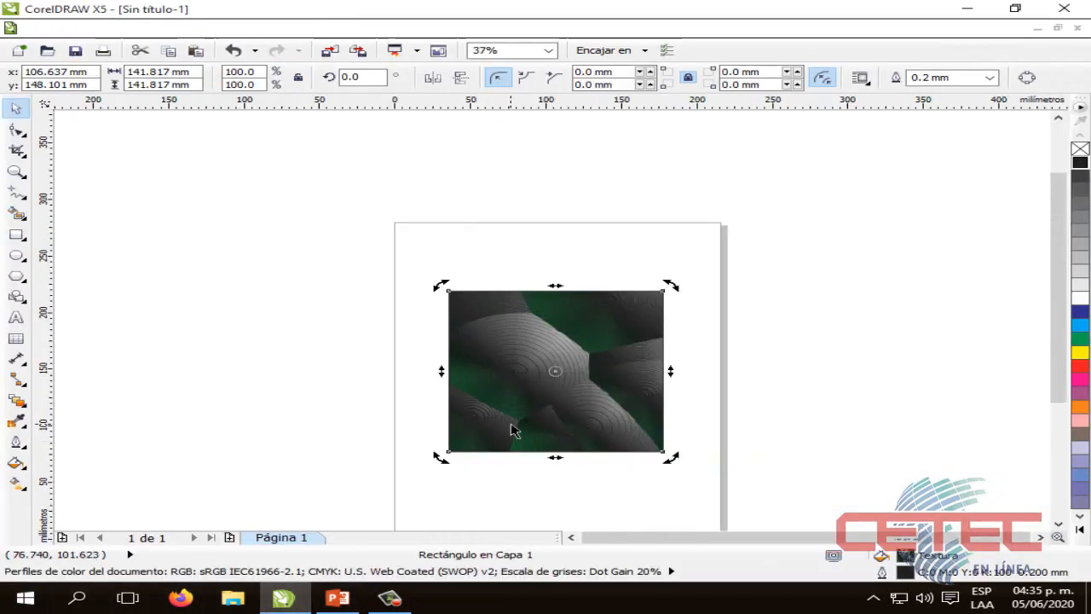
key(Delete)
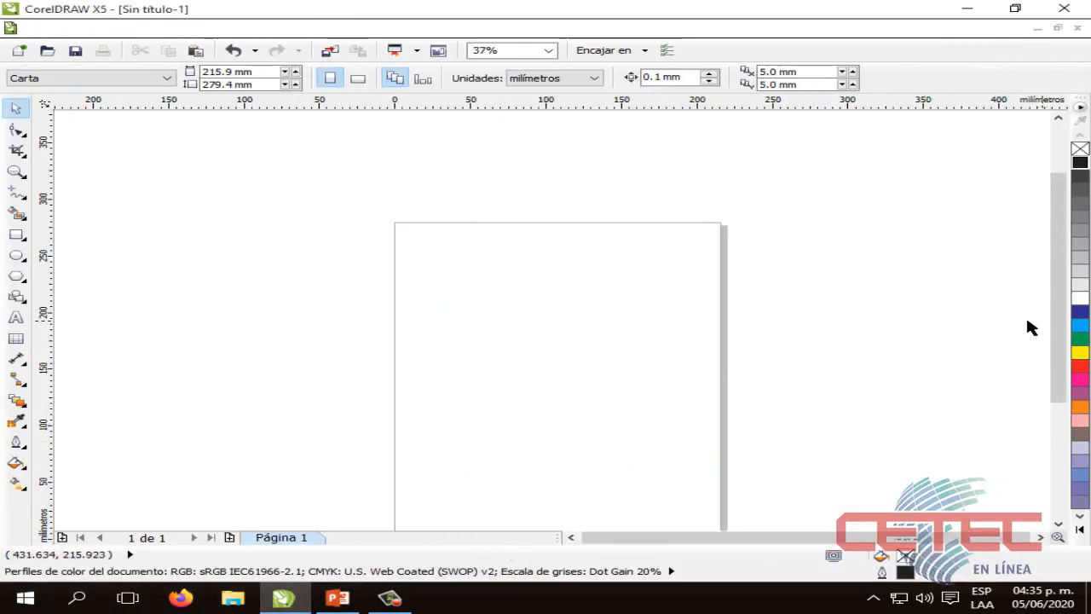
Draw a narrow upright ellipse about 23 mm wide and 74 mm high, centred across the upper half of the page
drag(1059, 326, 1057, 355)
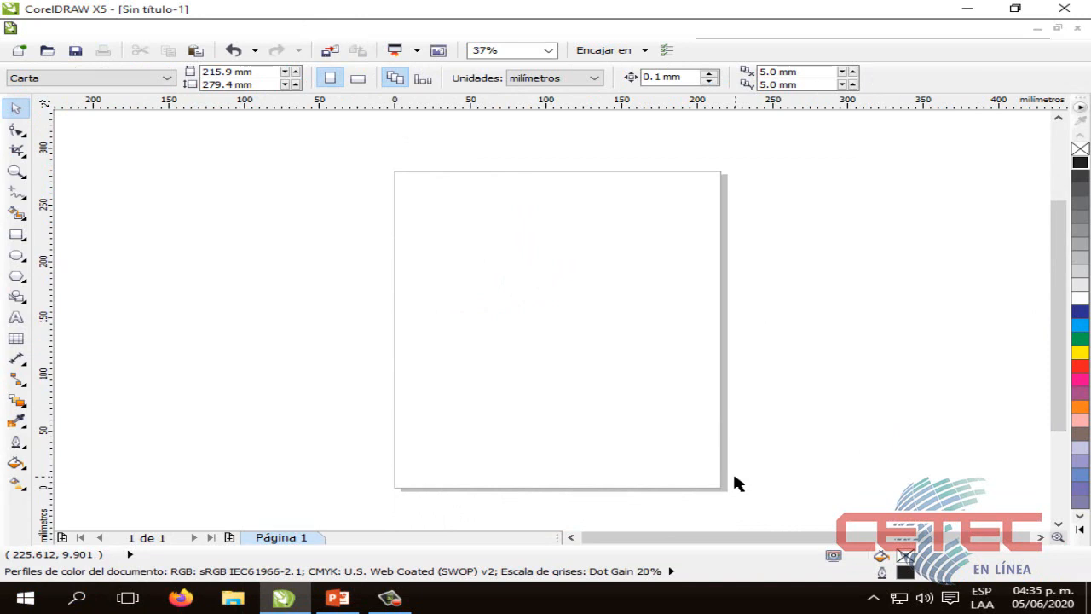
scroll(726, 482, up, 2)
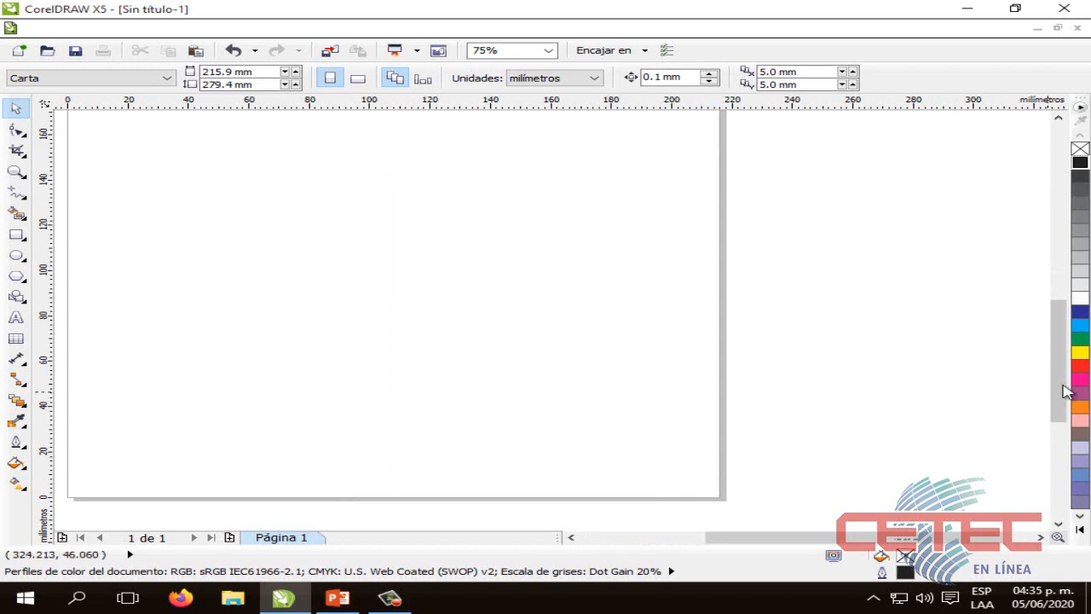
drag(1065, 390, 1042, 365)
drag(882, 537, 843, 535)
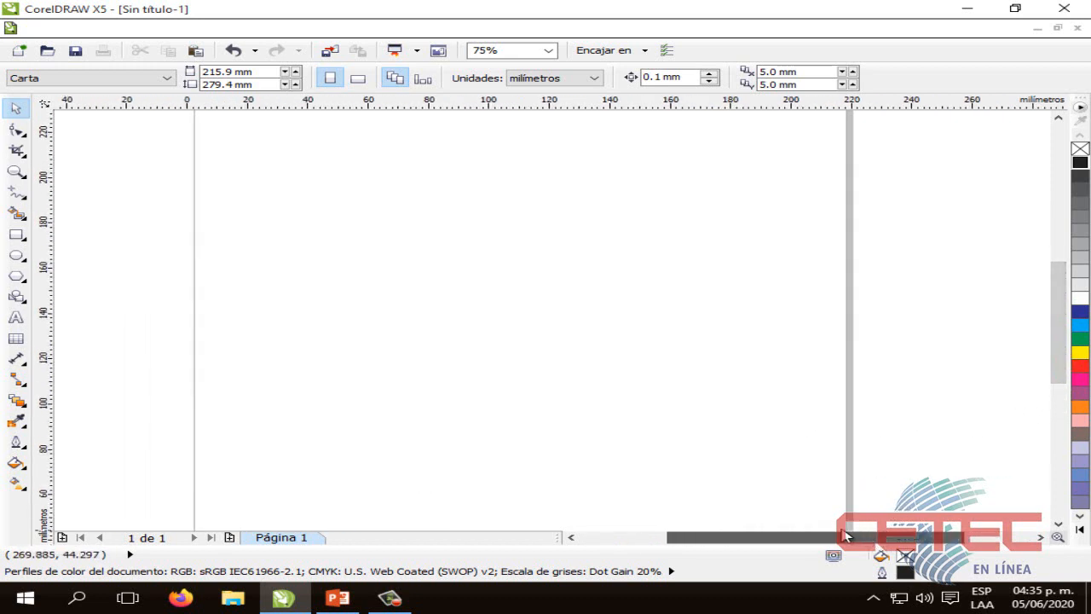
drag(1060, 375, 1062, 350)
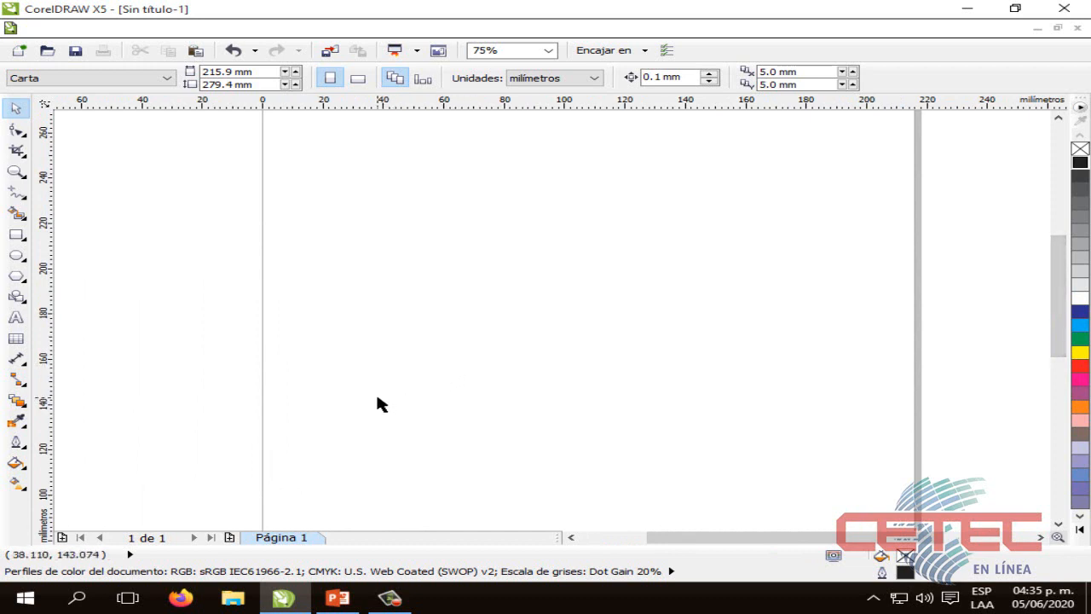
click(15, 255)
scroll(526, 268, down, 2)
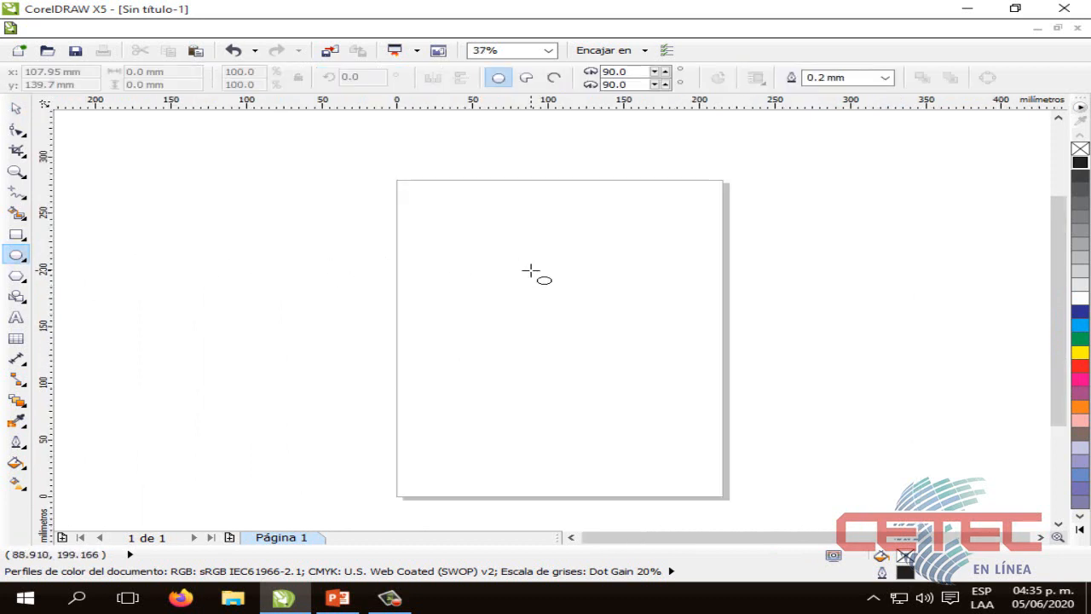
scroll(530, 271, down, 2)
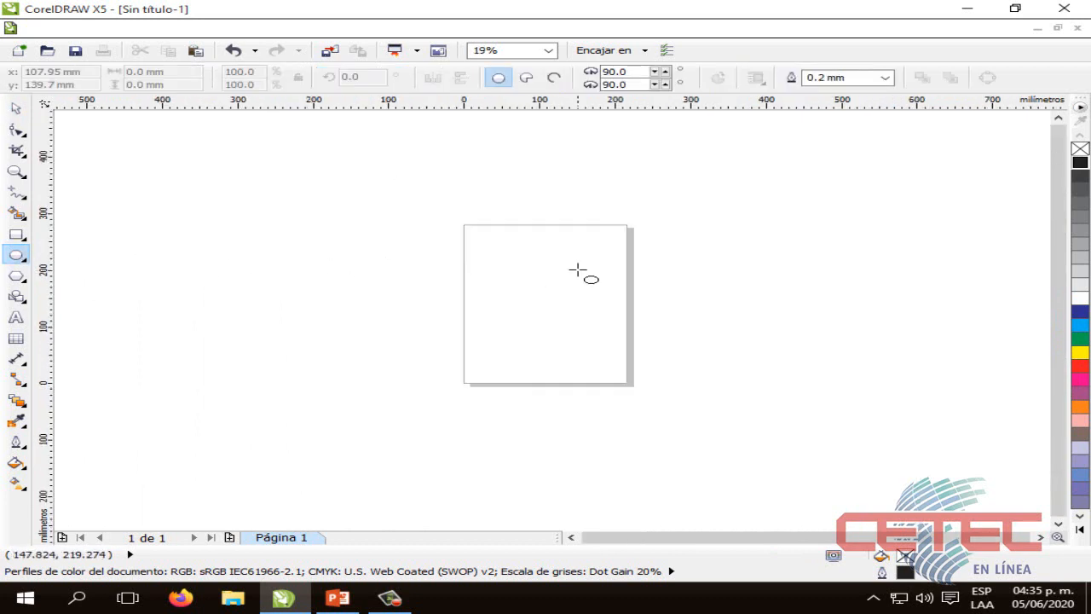
scroll(576, 271, up, 3)
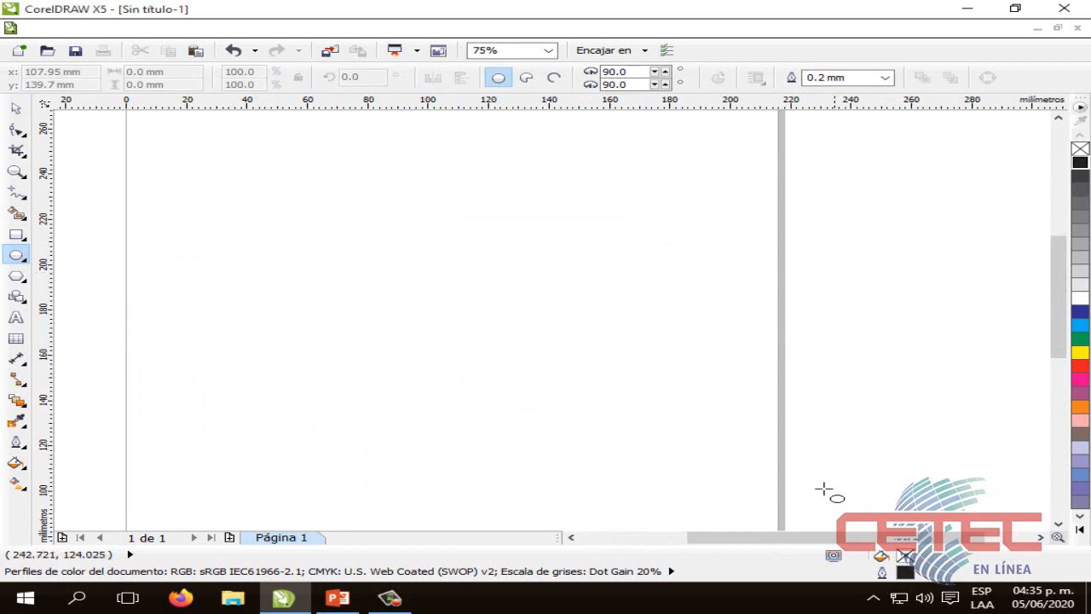
drag(813, 542, 757, 542)
drag(1061, 303, 1061, 281)
drag(606, 249, 680, 419)
click(15, 109)
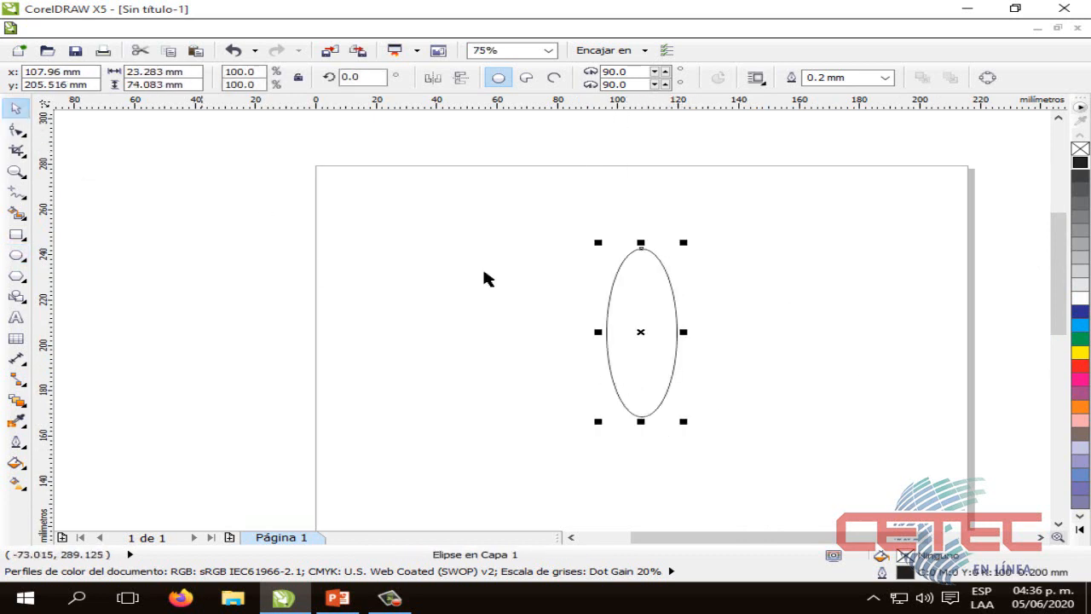
Move the ellipse's rotation centre from its middle to the quadrant point at its lower end
click(610, 304)
click(891, 311)
click(663, 311)
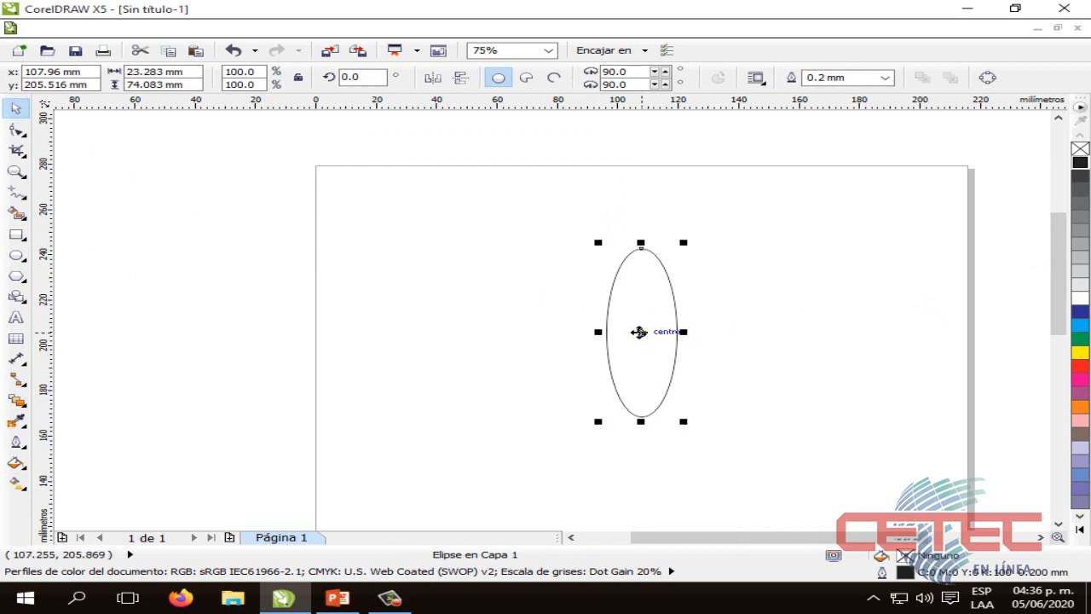
mouse_move(638, 331)
mouse_down()
mouse_move(638, 360)
mouse_move(642, 332)
mouse_up()
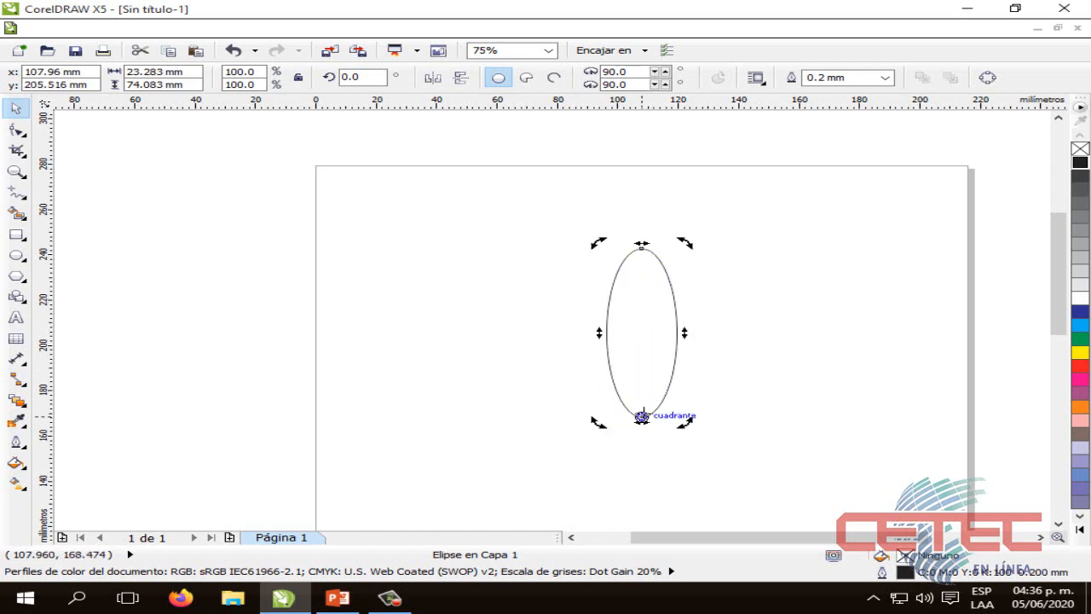
click(750, 413)
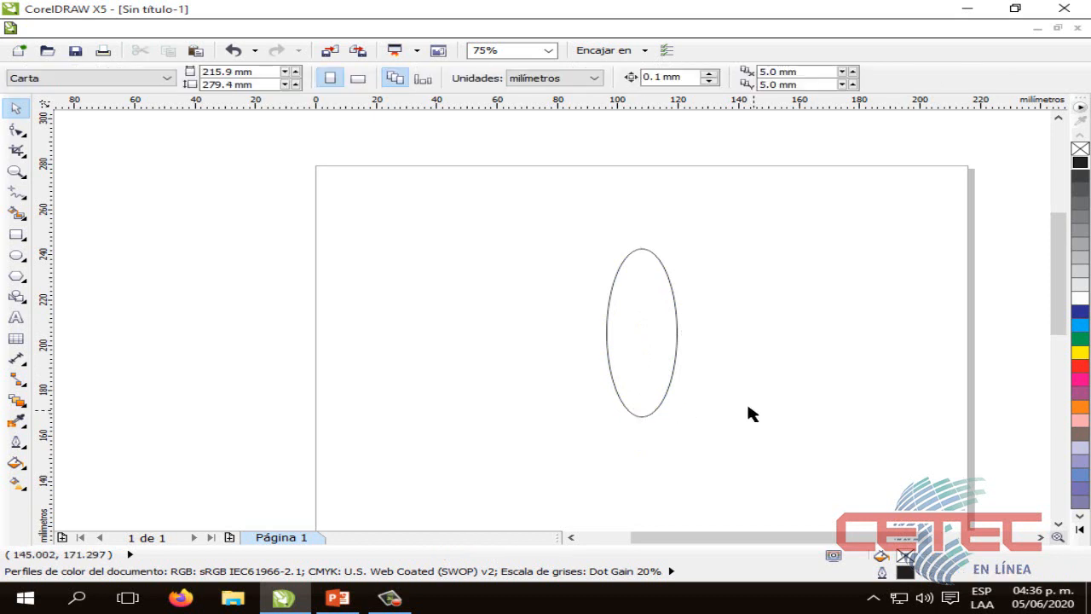
click(642, 346)
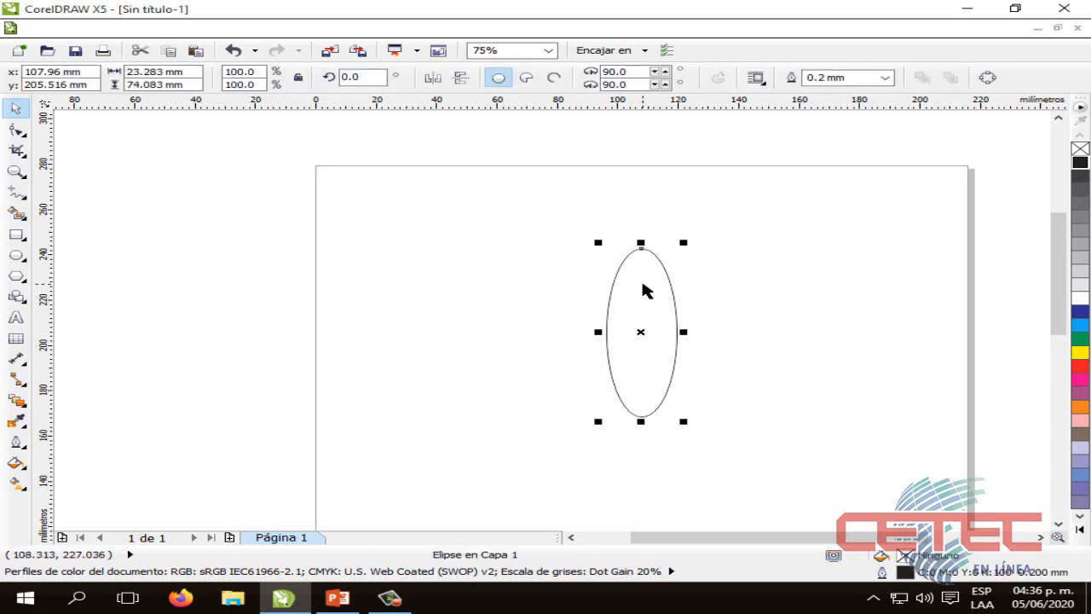
click(643, 291)
drag(682, 245, 674, 273)
click(689, 332)
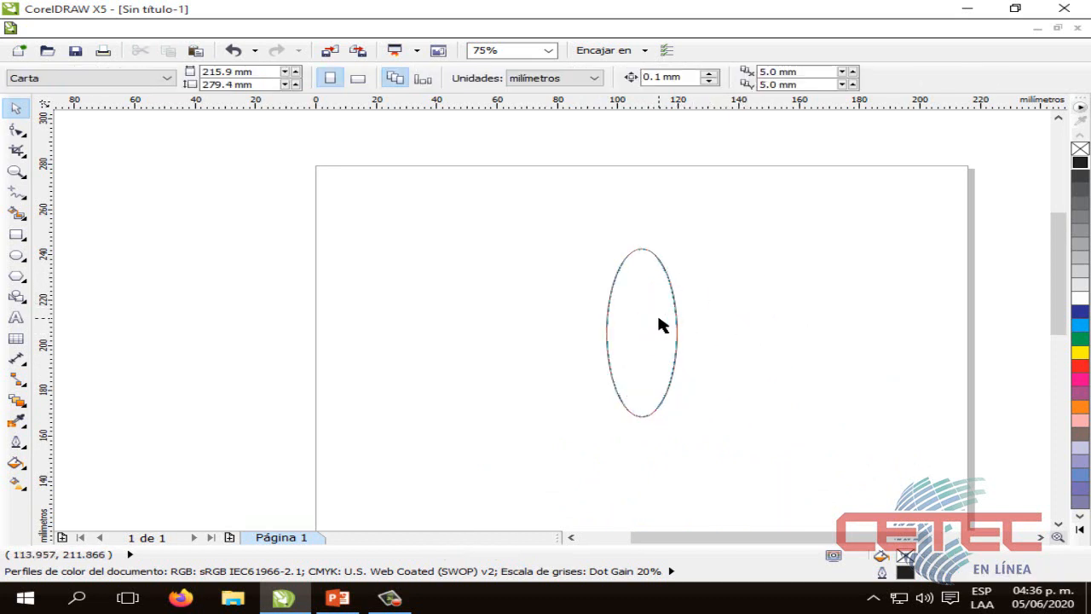
click(664, 325)
click(737, 340)
click(669, 386)
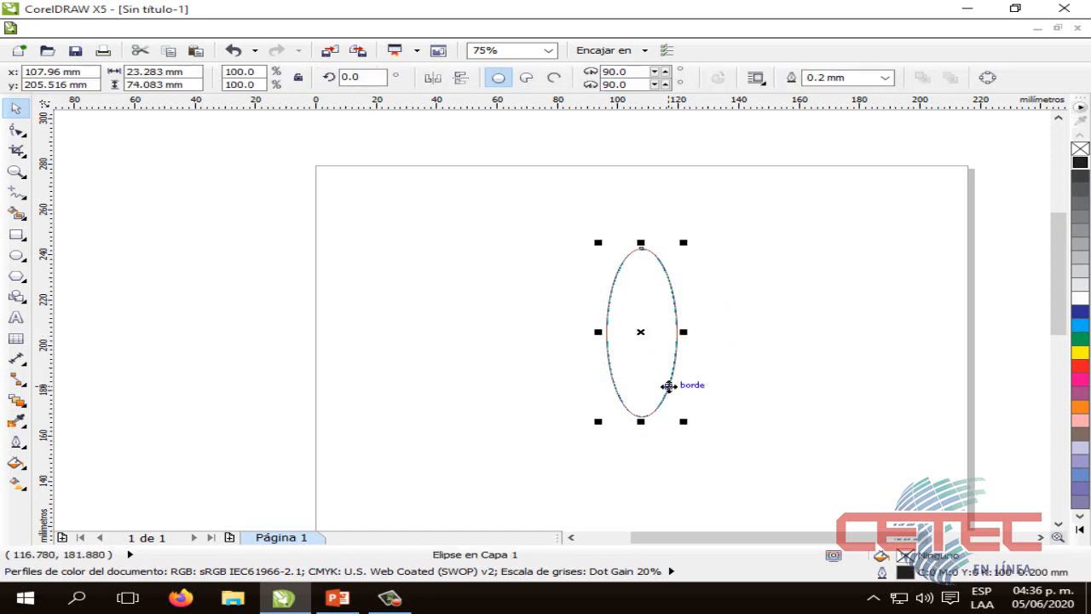
click(590, 232)
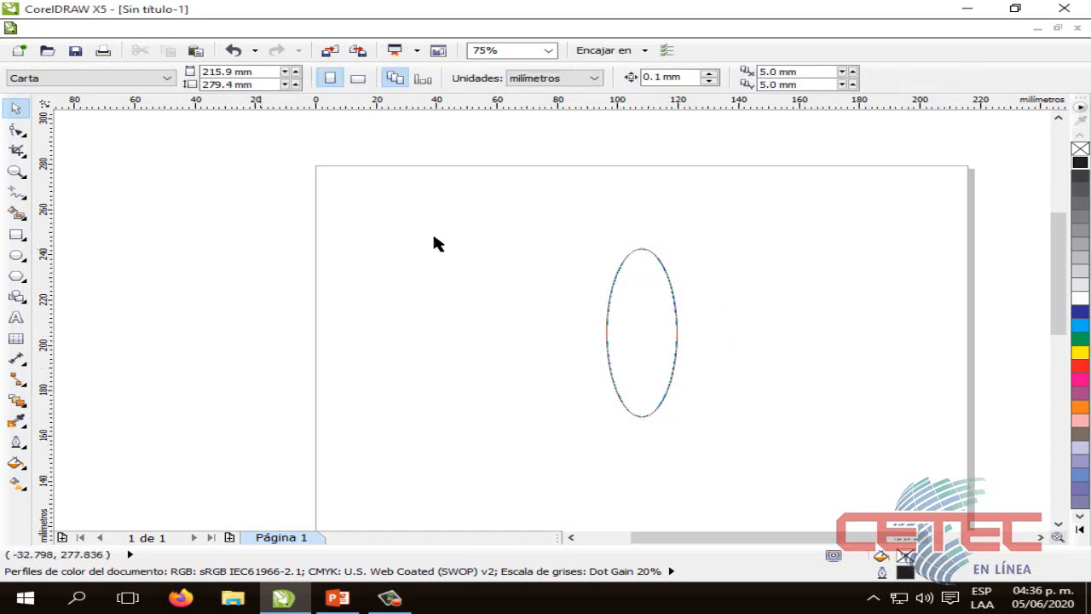
click(673, 354)
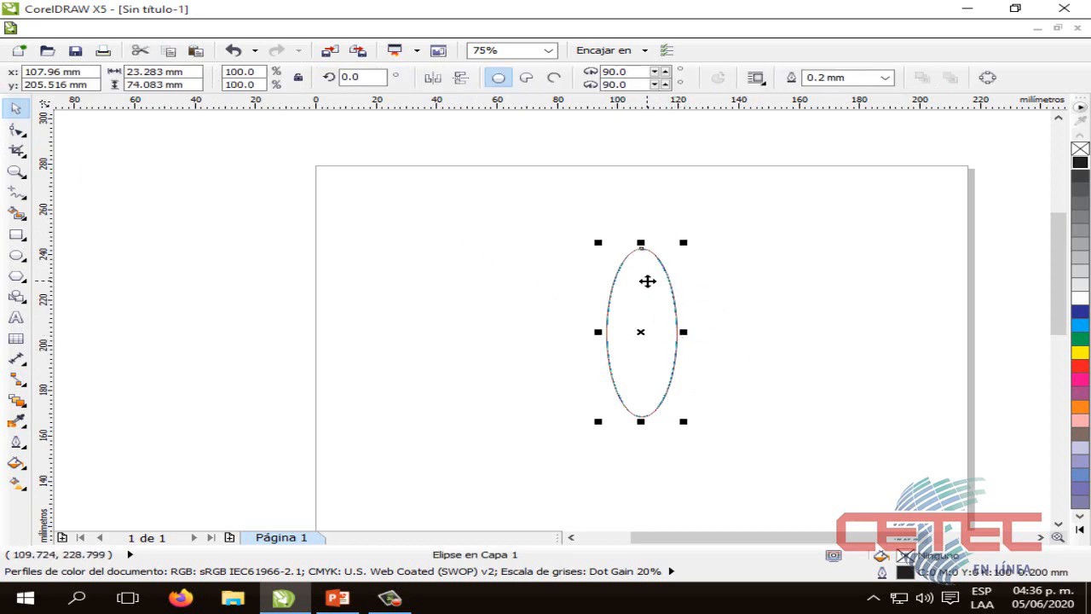
click(655, 307)
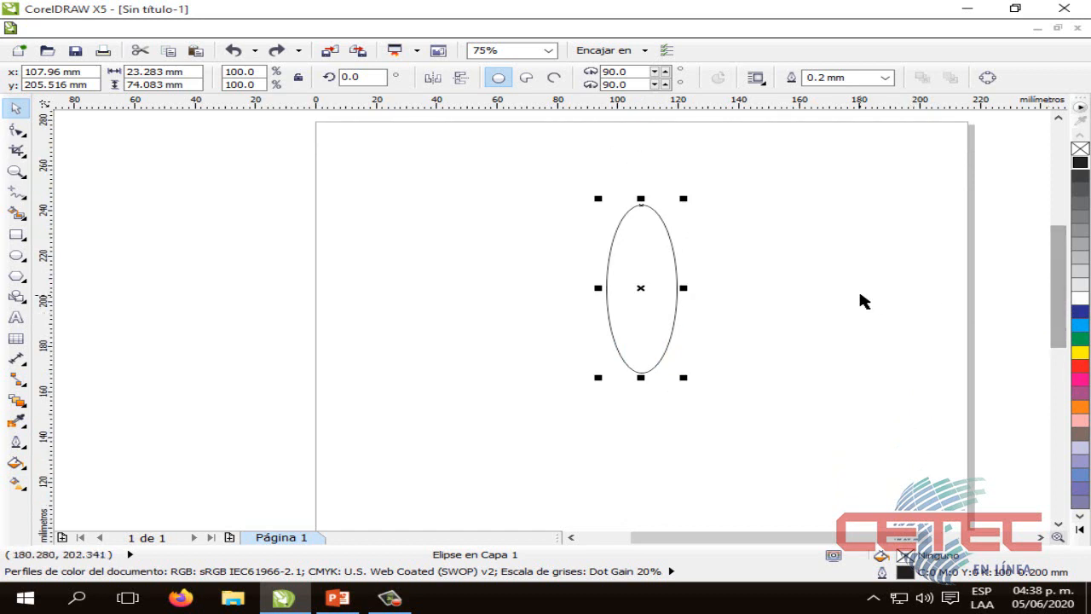
click(785, 298)
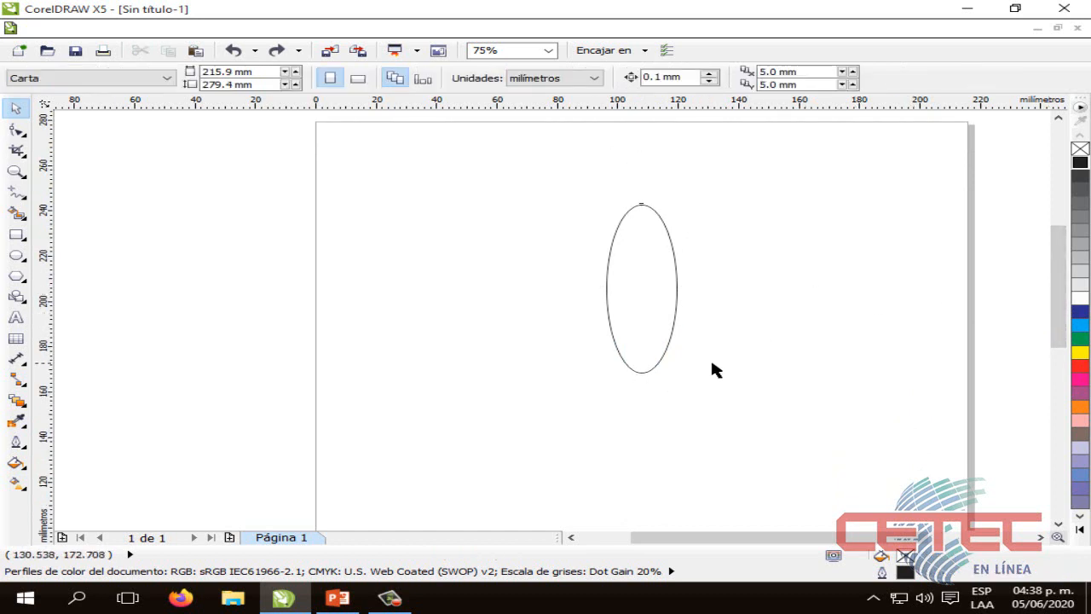
click(671, 324)
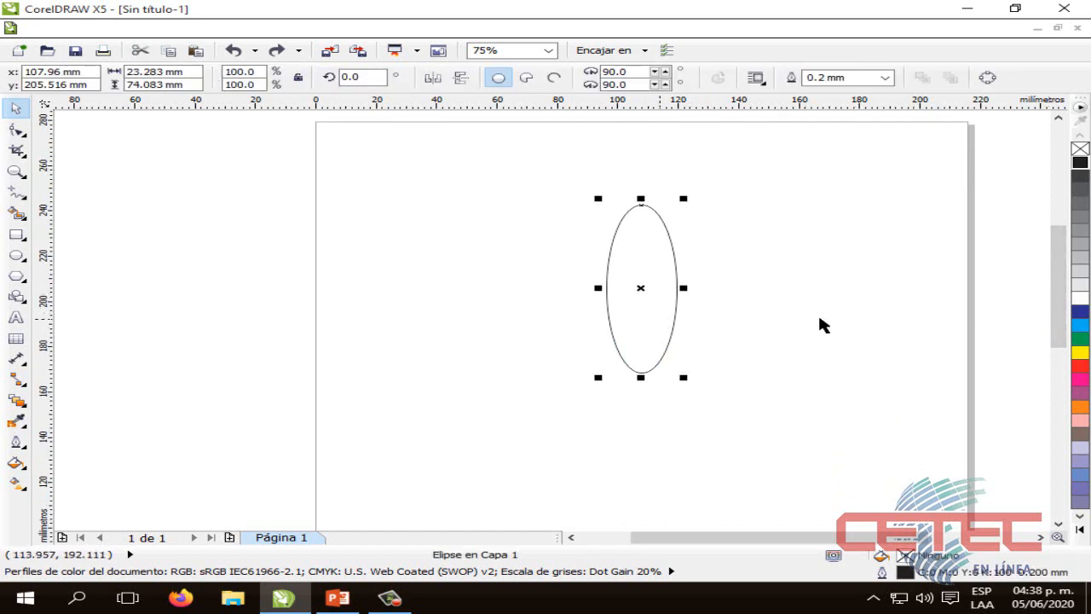
click(838, 383)
Fill the ellipse with a two-colour Radial gradient from pink to white
click(651, 293)
click(17, 463)
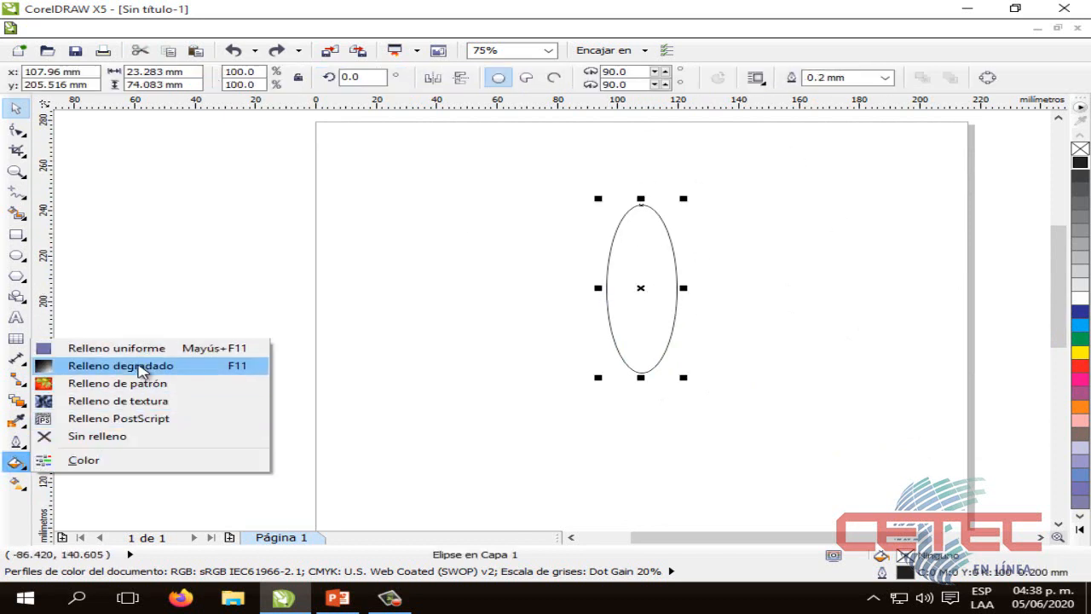
click(139, 367)
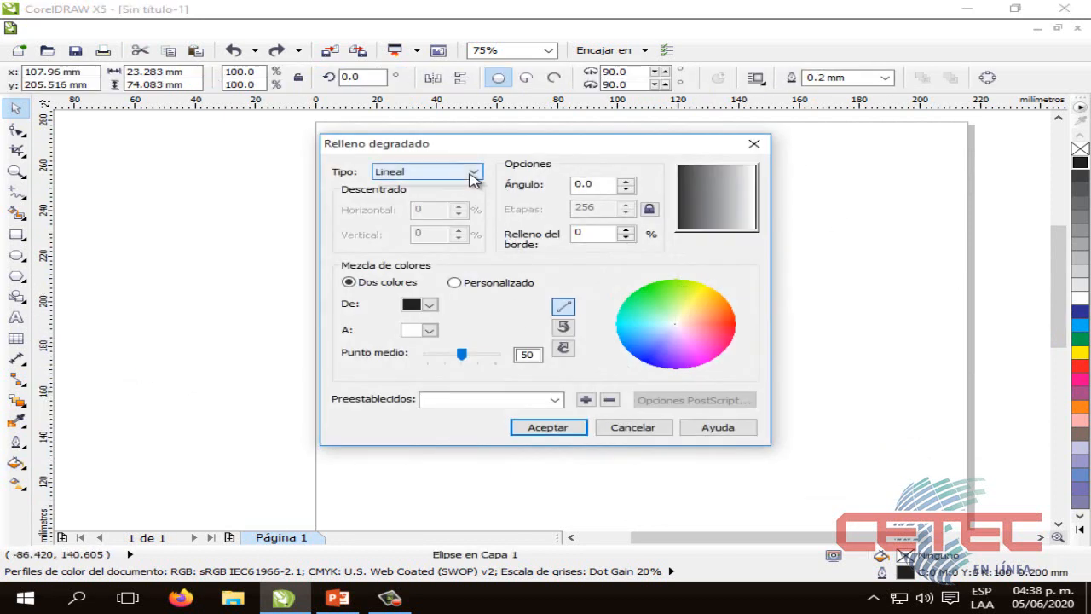
click(472, 171)
click(456, 195)
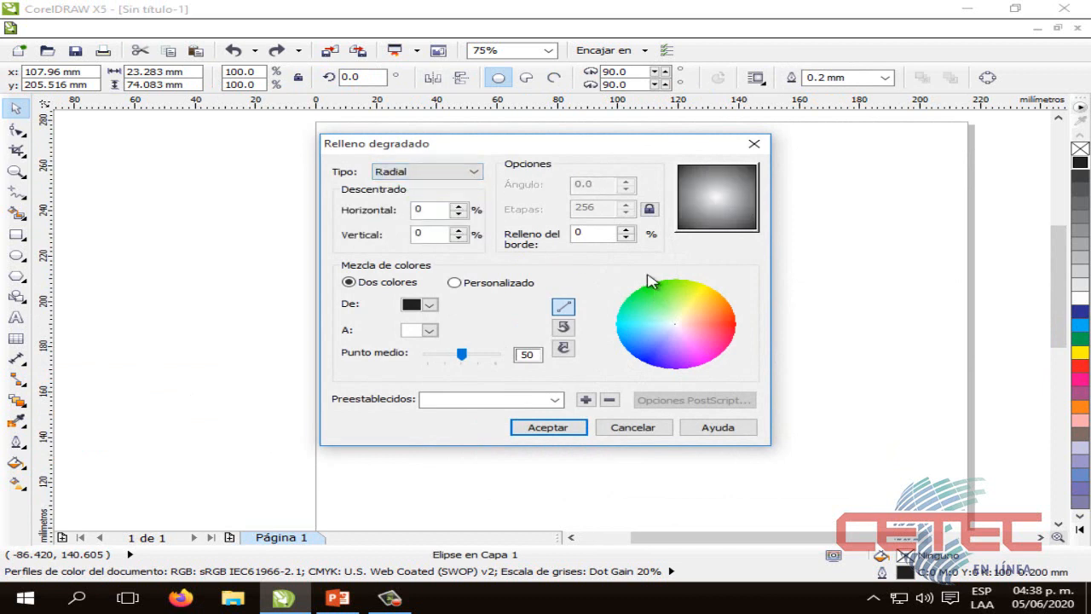
click(430, 304)
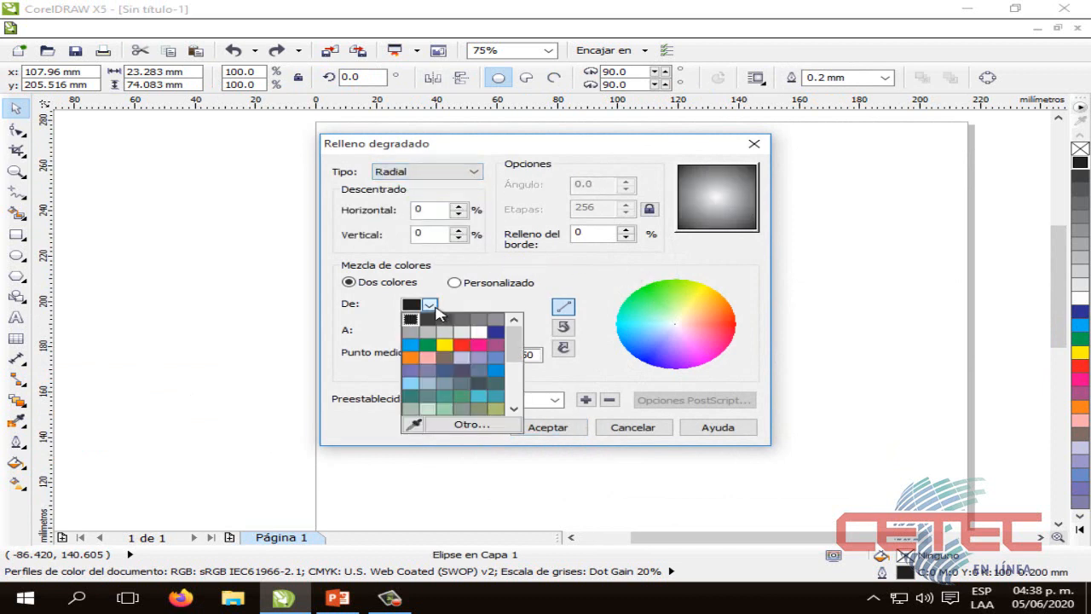
click(478, 346)
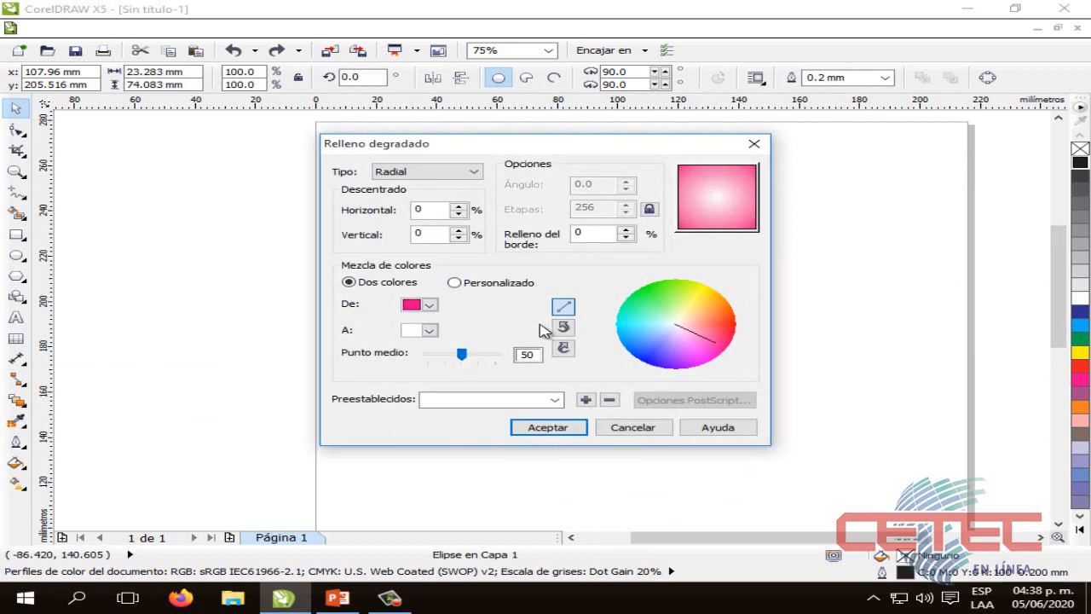
click(548, 428)
click(559, 385)
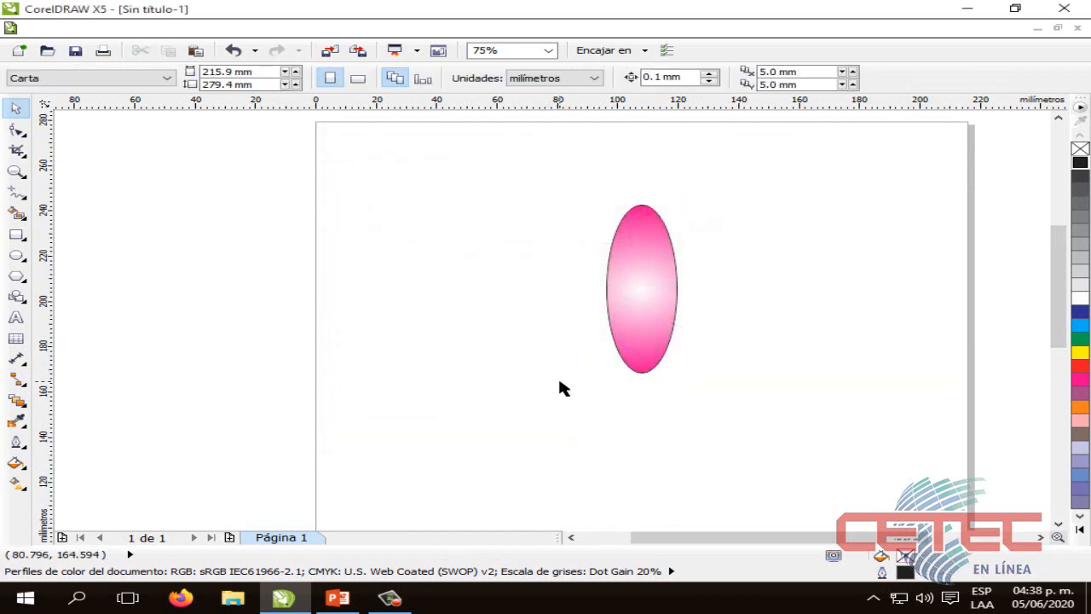
Set the midpoint of the ellipse's radial gradient to 19
click(638, 290)
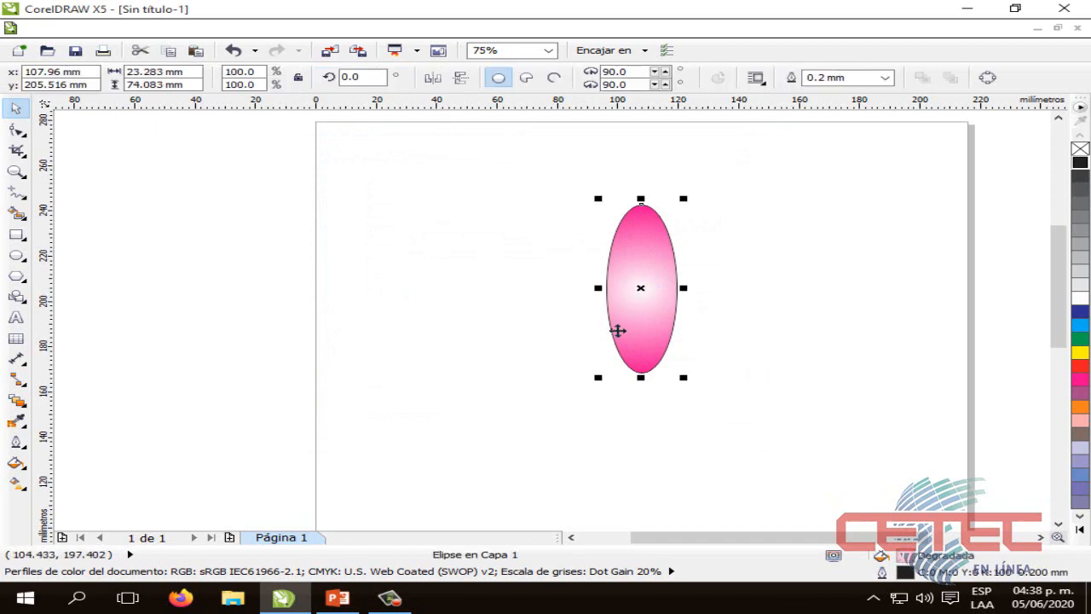
click(15, 463)
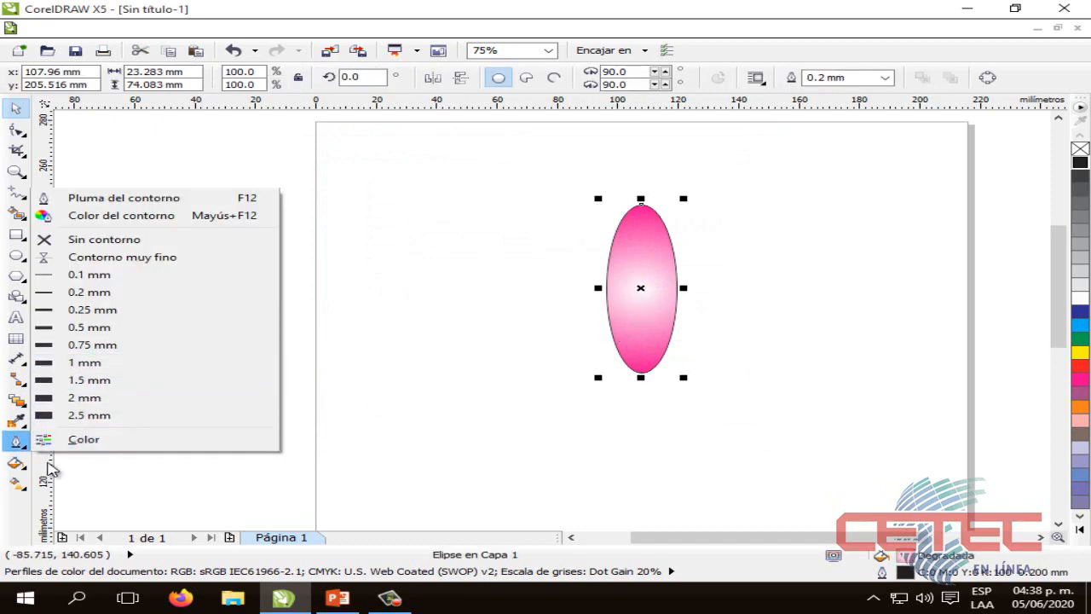
click(17, 463)
click(128, 366)
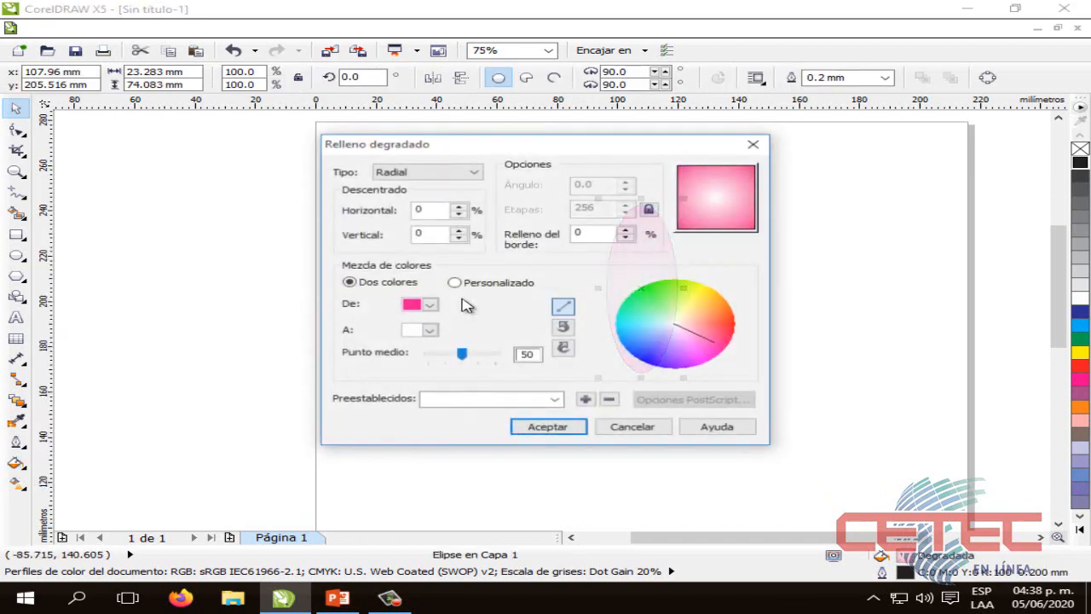
mouse_move(455, 353)
mouse_down()
mouse_move(424, 361)
mouse_move(468, 358)
mouse_move(442, 360)
mouse_up()
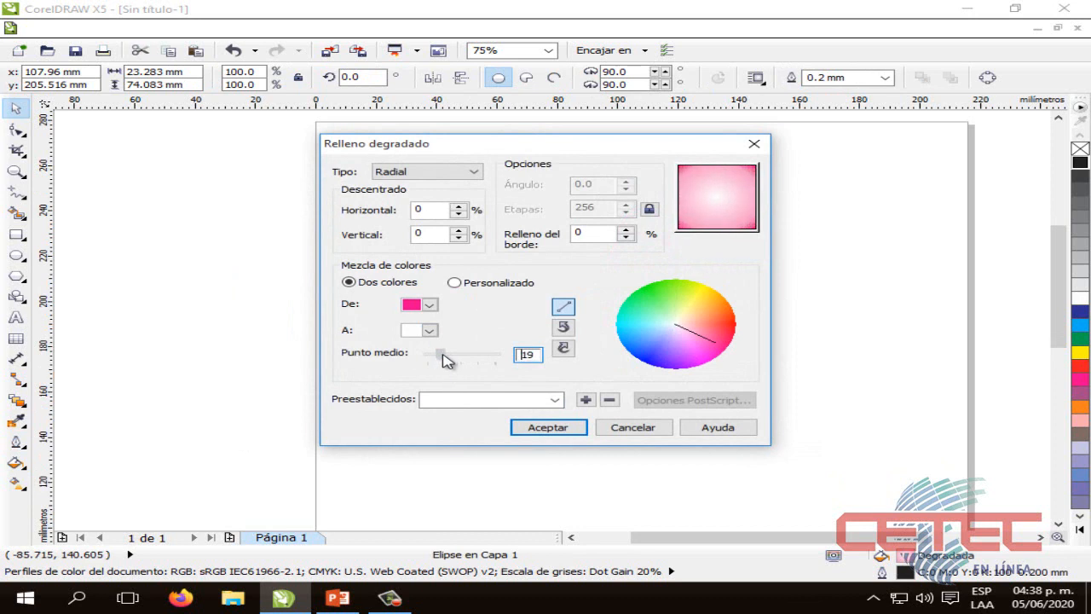
click(552, 424)
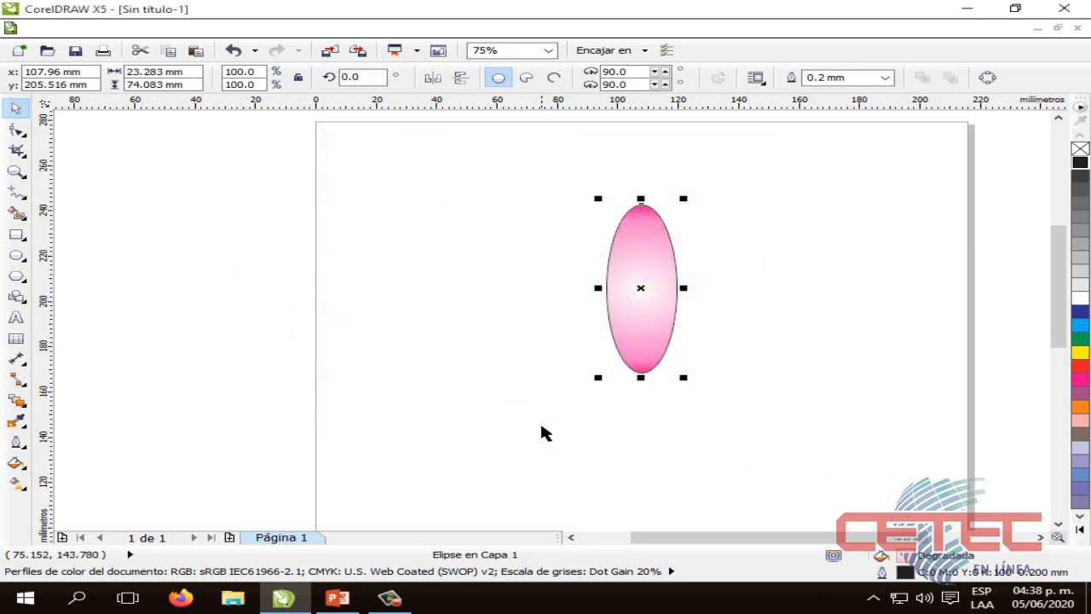
click(539, 420)
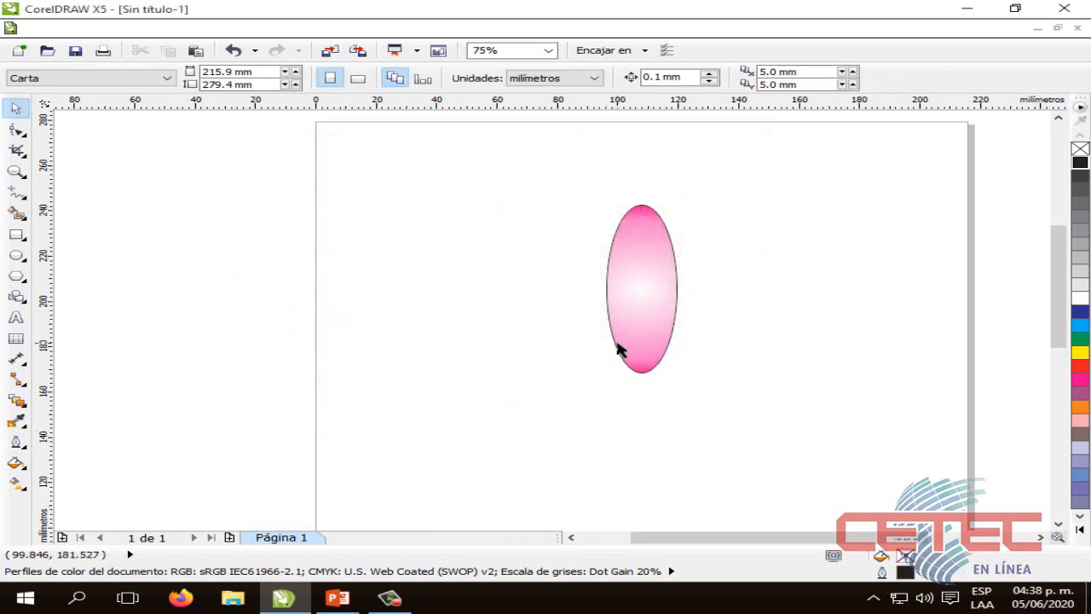
Add five clockwise-rotated copies of the petal around its lower rotation centre, including ones at 285, 255, 210 and 165 degrees
double_click(662, 333)
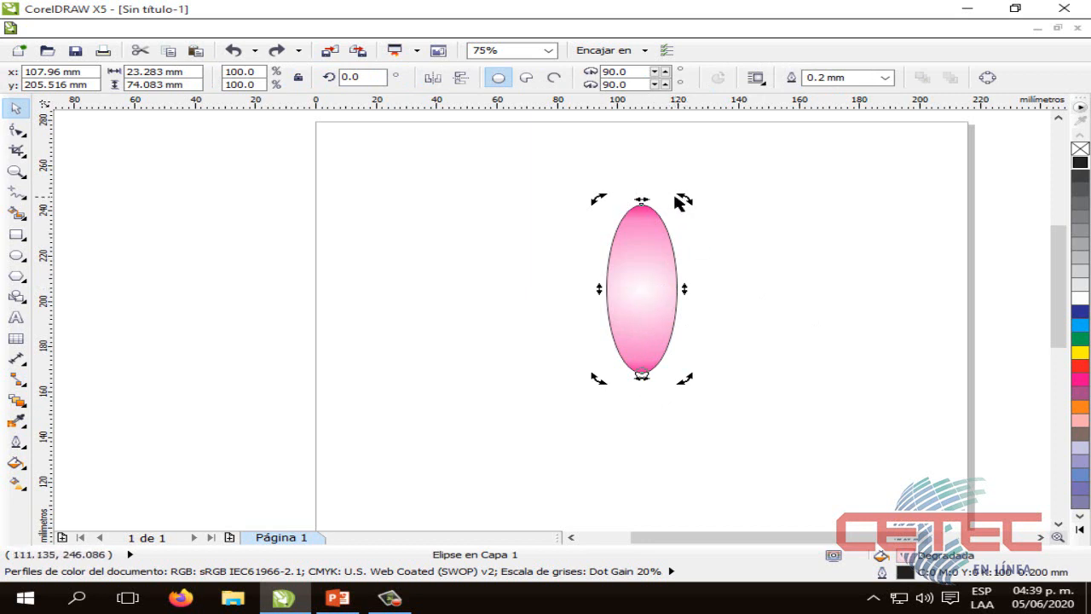
drag(687, 200, 799, 242)
drag(626, 220, 775, 258)
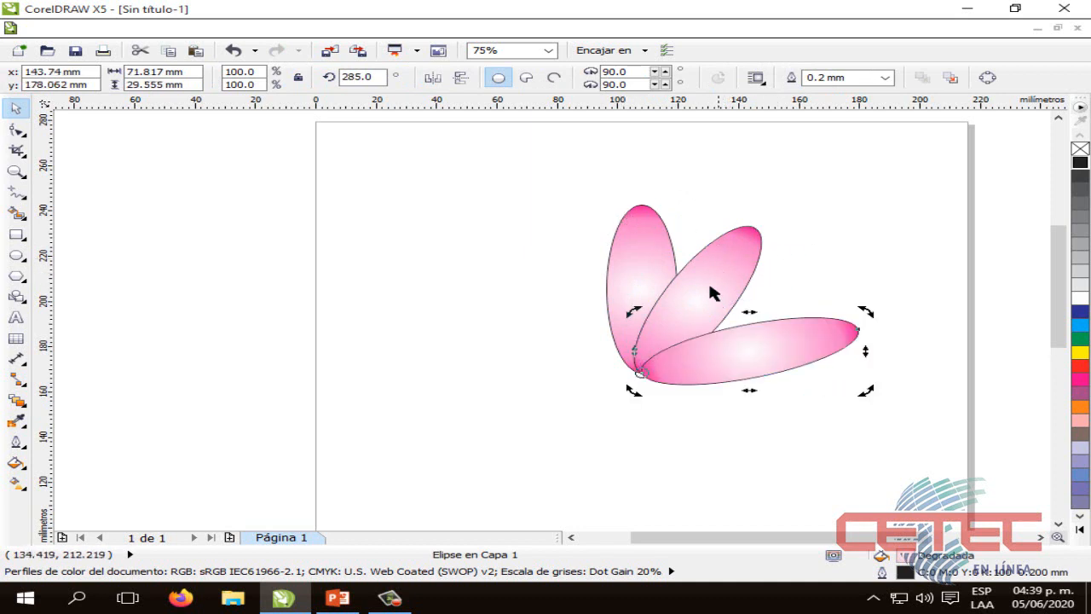
drag(867, 313, 835, 411)
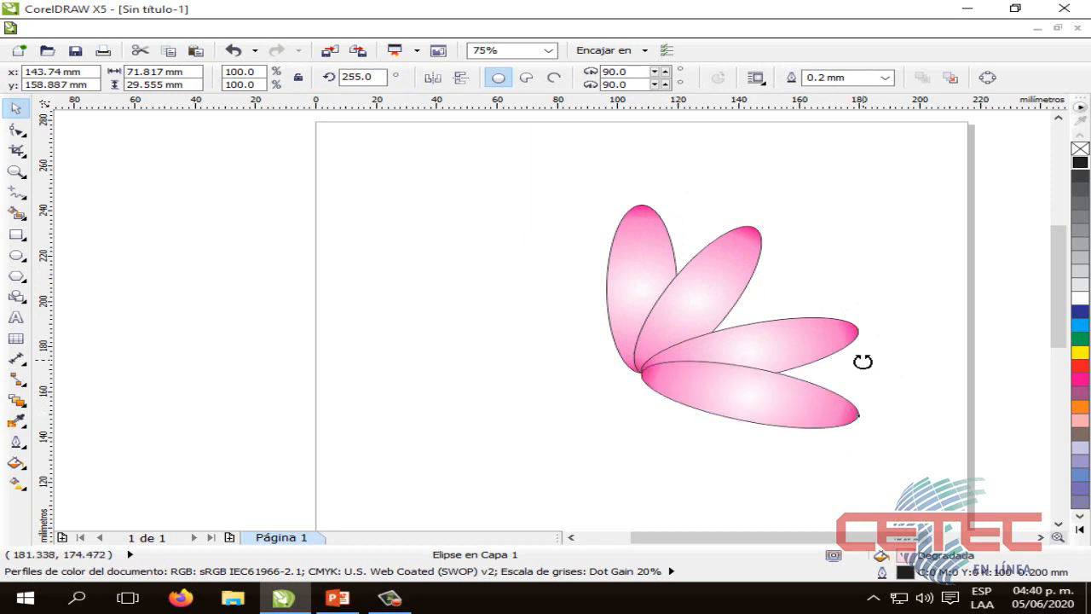
drag(862, 361, 734, 442)
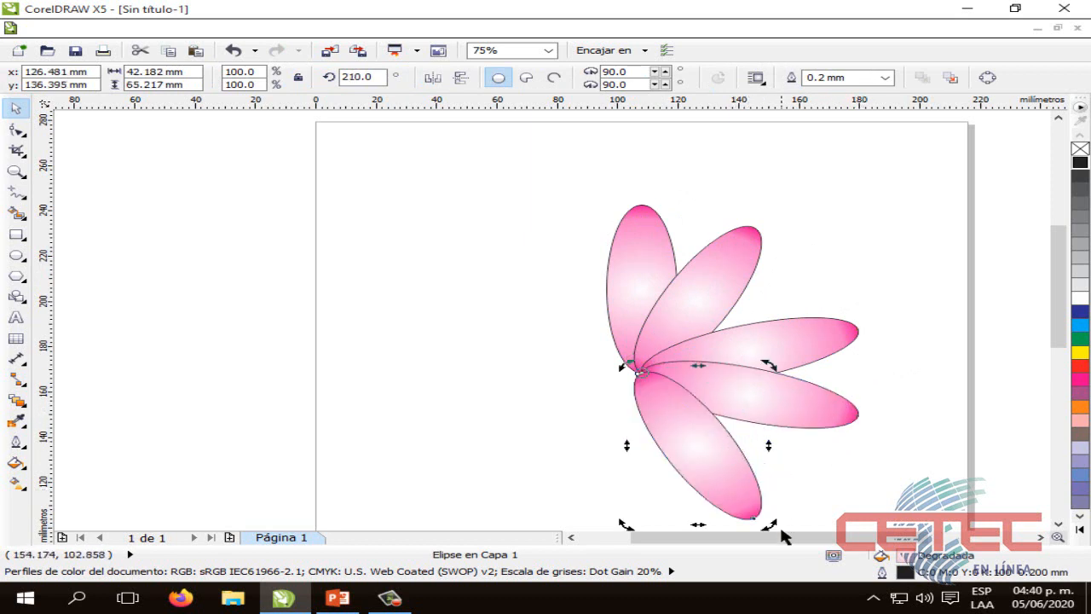
drag(764, 518, 599, 483)
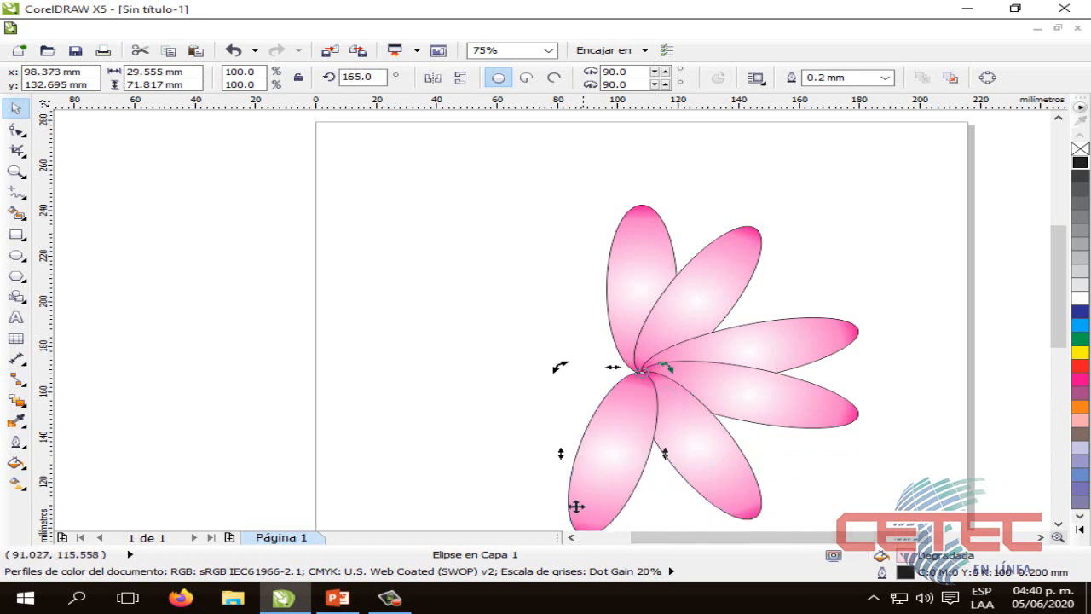
Add three more rotated petal copies around the same centre, one of them at 75 degrees, to complete a nine-petal flower
scroll(1054, 319, down, 3)
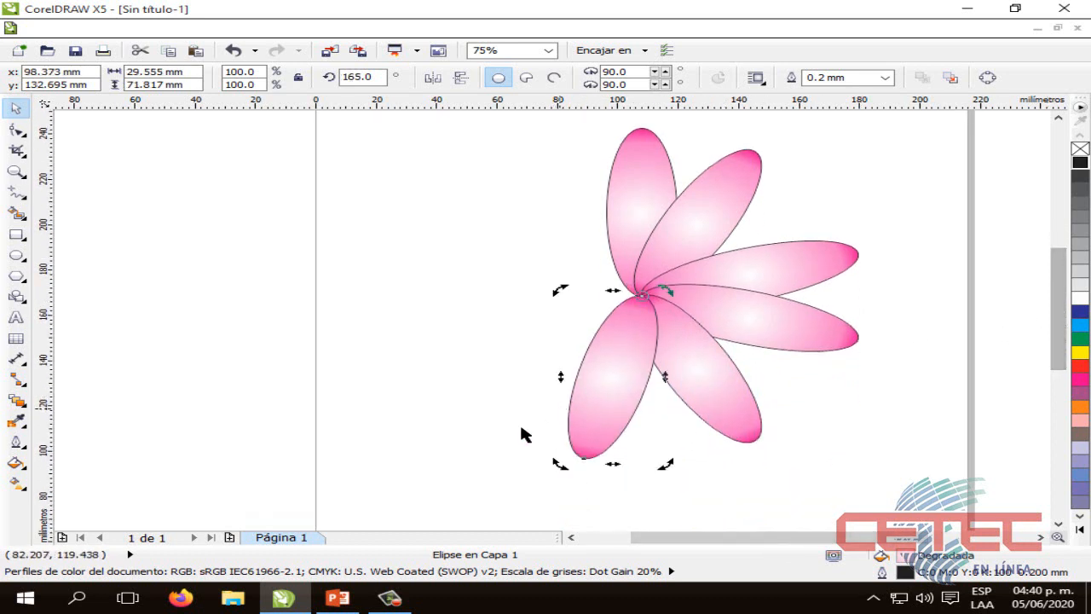
drag(557, 457, 491, 365)
drag(428, 282, 514, 214)
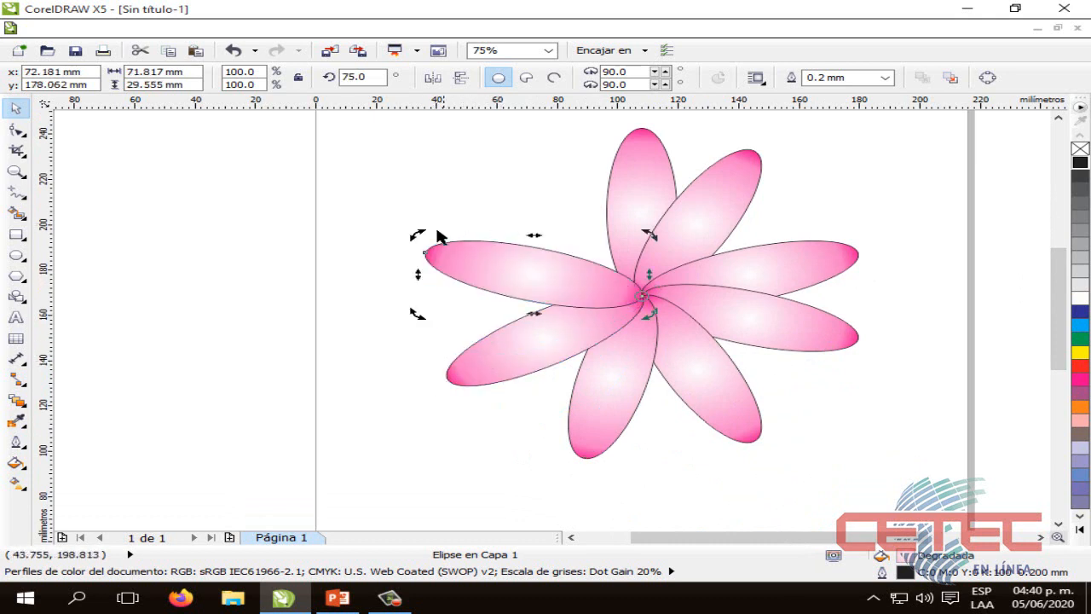
drag(414, 234, 520, 179)
click(884, 416)
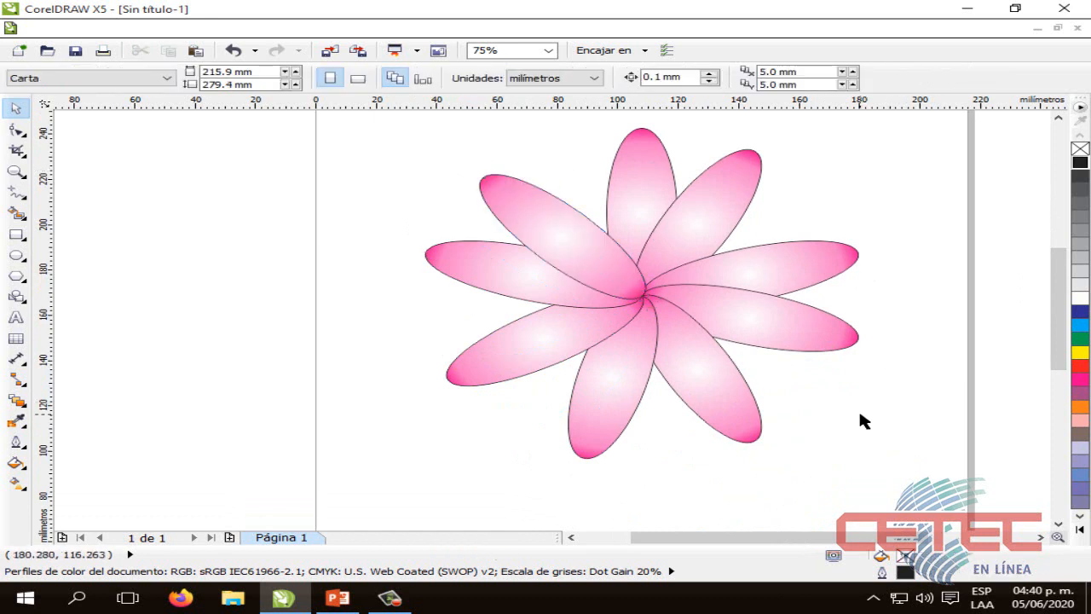
Select all nine petals and group them into one object
scroll(860, 418, down, 1)
scroll(861, 418, up, 1)
scroll(861, 417, down, 1)
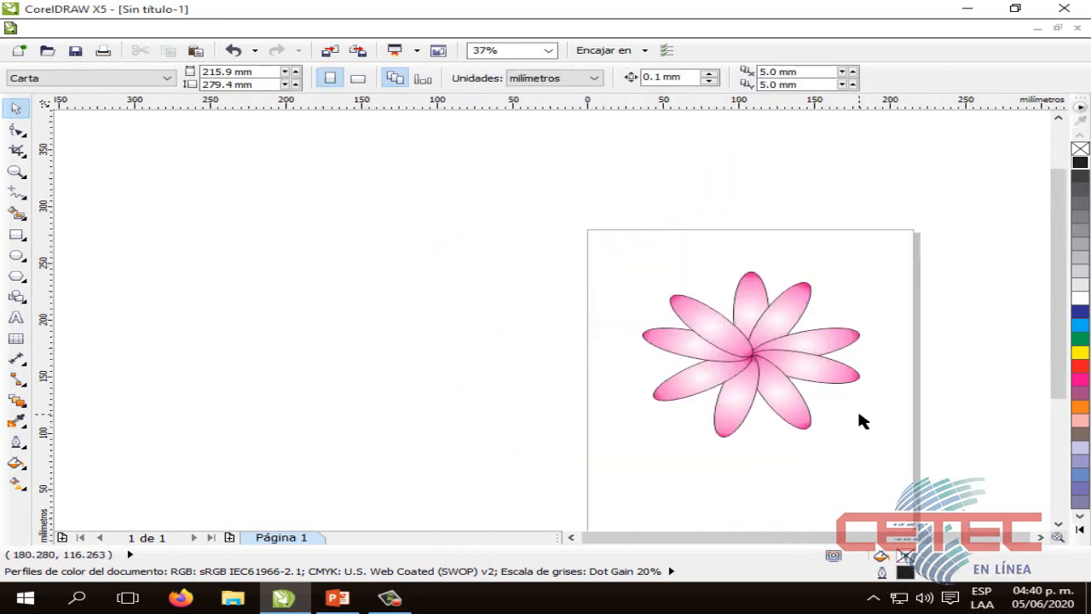
drag(1060, 324, 1059, 354)
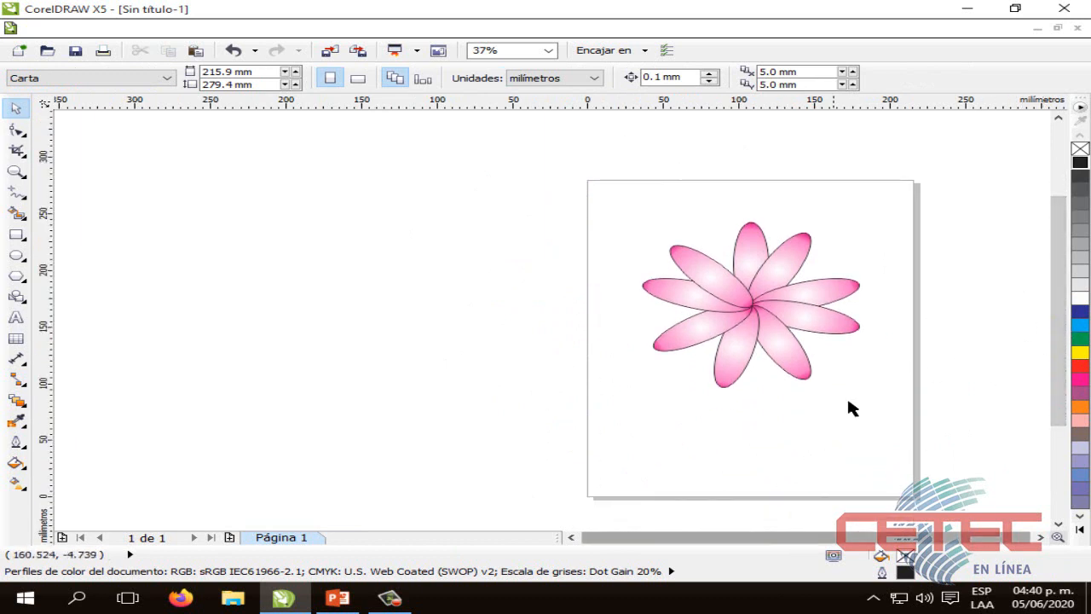
drag(876, 405, 628, 208)
click(836, 458)
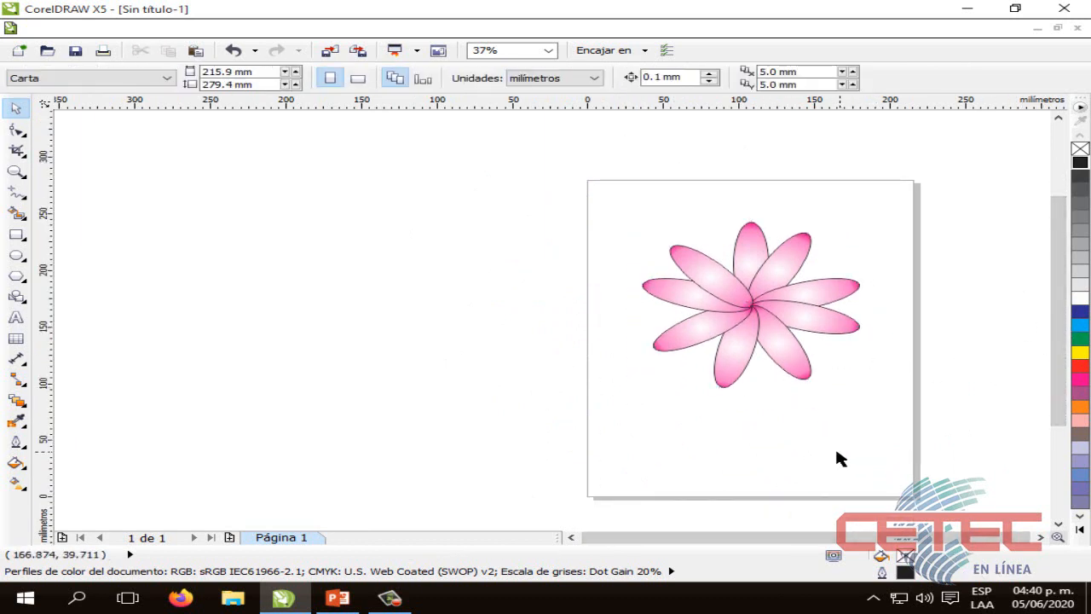
drag(867, 407, 623, 211)
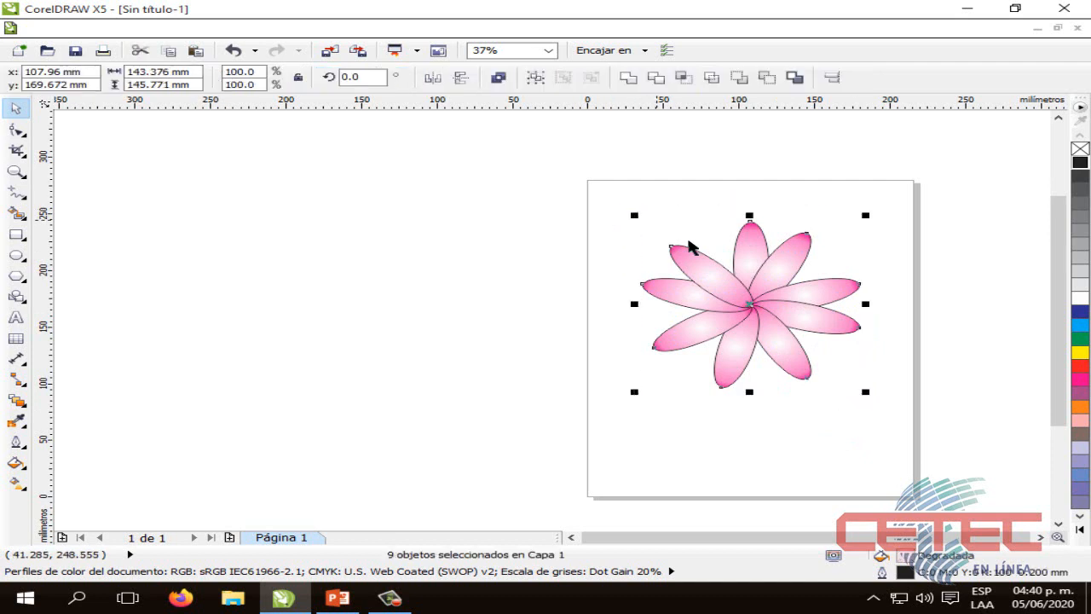
click(854, 404)
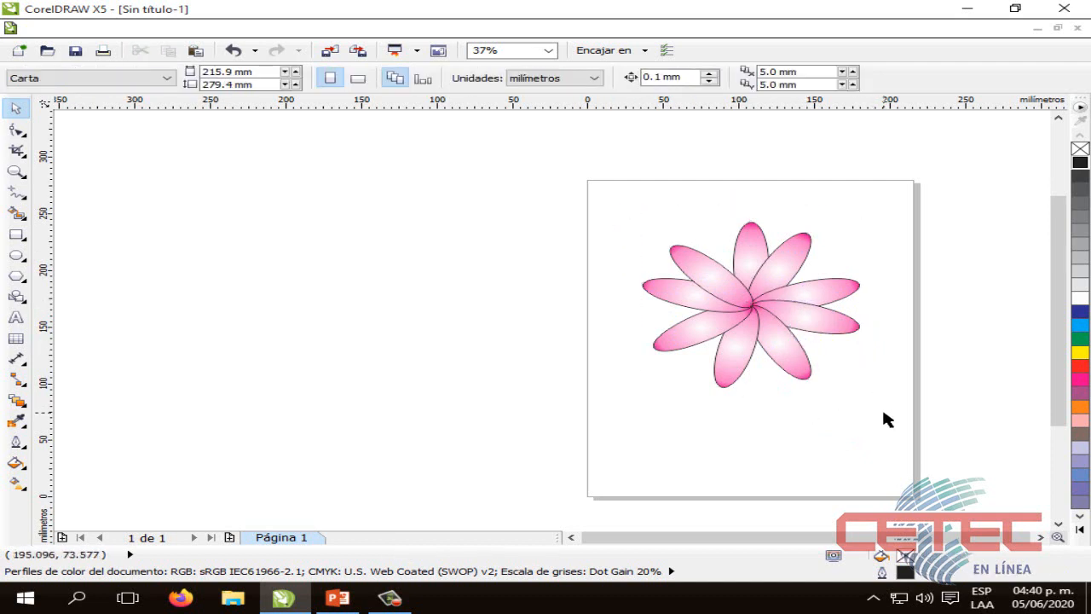
drag(883, 412, 632, 215)
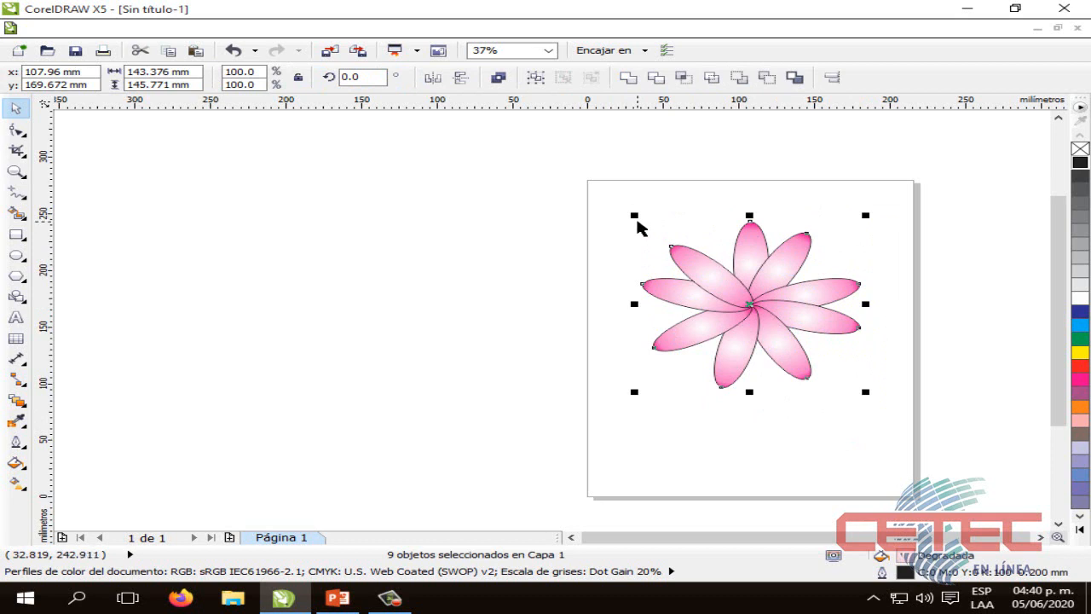
key(ctrl+g)
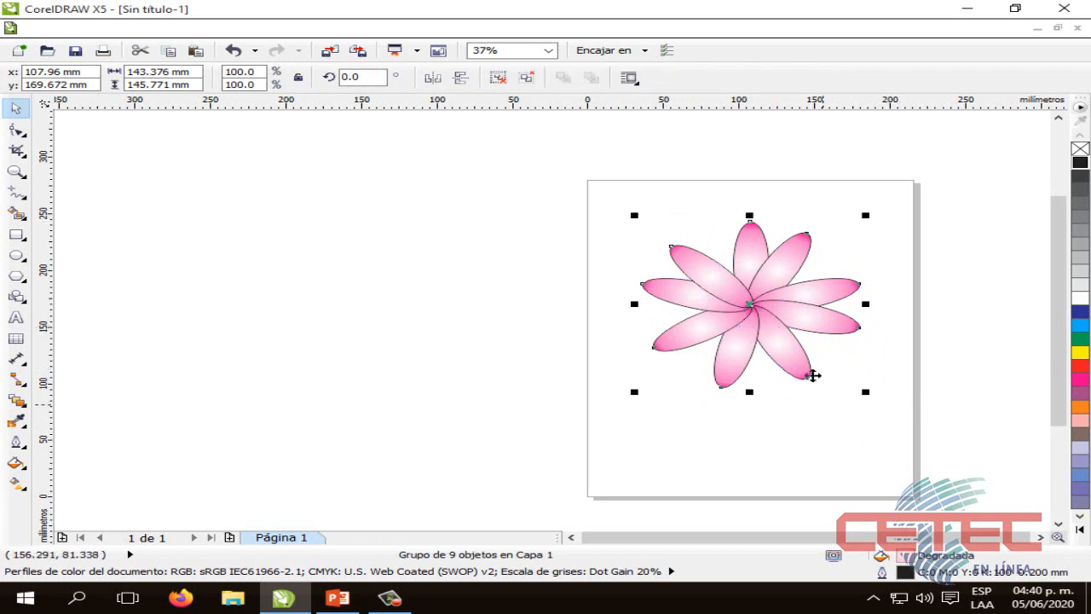
click(791, 348)
click(788, 400)
click(769, 341)
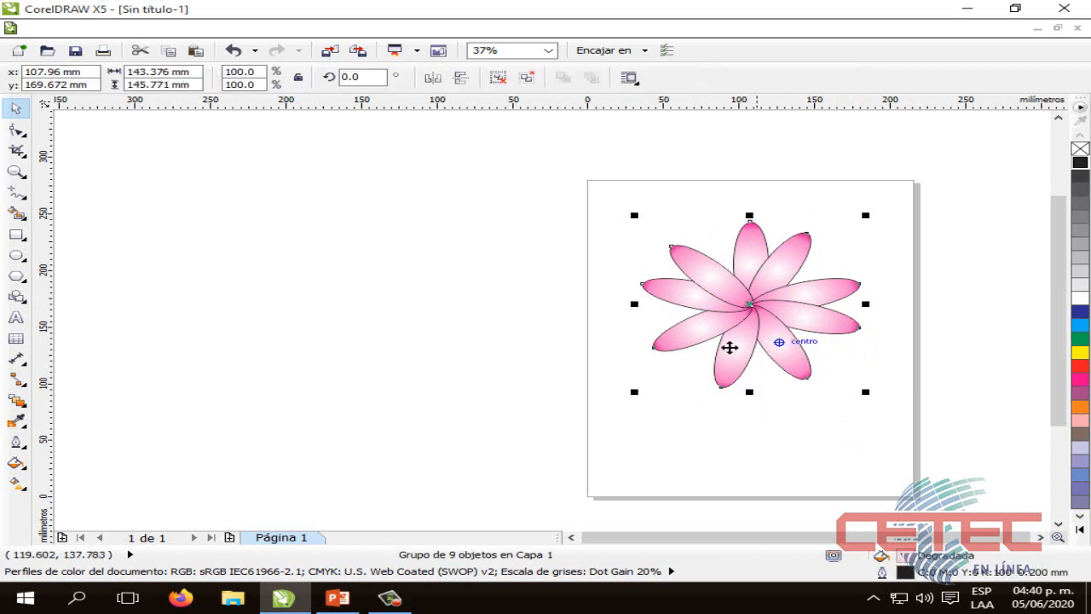
click(728, 348)
click(810, 351)
click(743, 354)
click(769, 354)
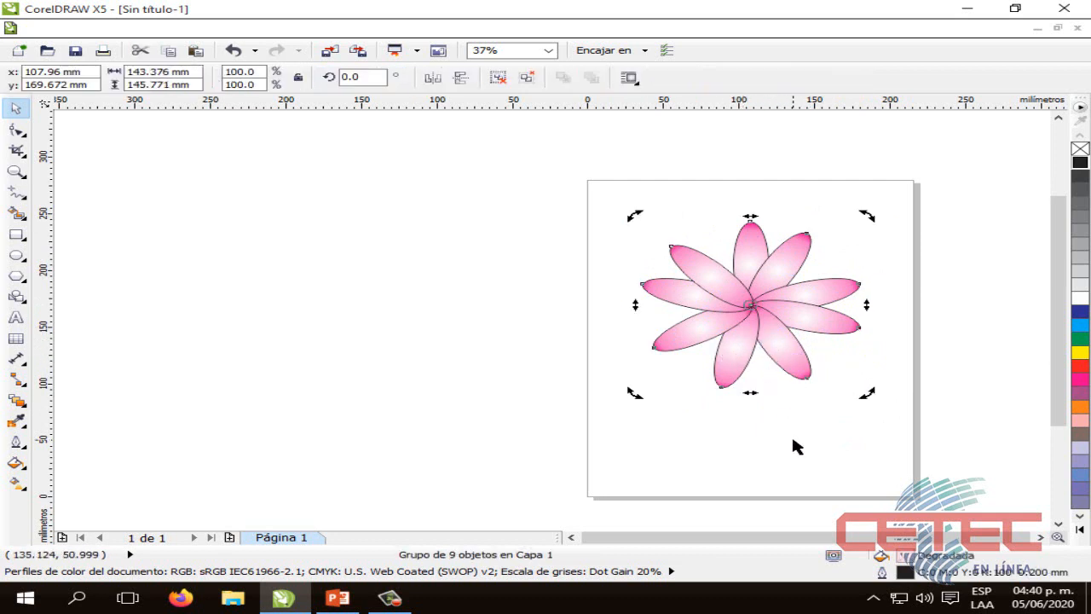
Scale the petal group proportionally to about 65% and shift it towards the page's horizontal centre
click(790, 436)
click(785, 352)
drag(865, 390, 803, 336)
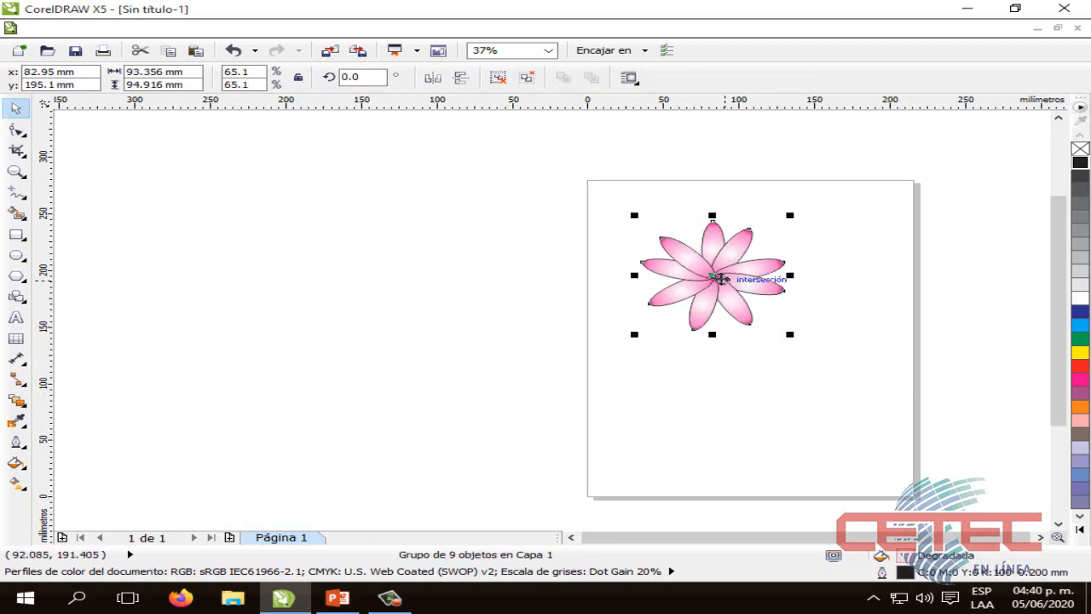
drag(719, 275, 747, 273)
click(831, 362)
Reposition the flower near the page's horizontal centre in the upper half of the page
scroll(776, 386, up, 2)
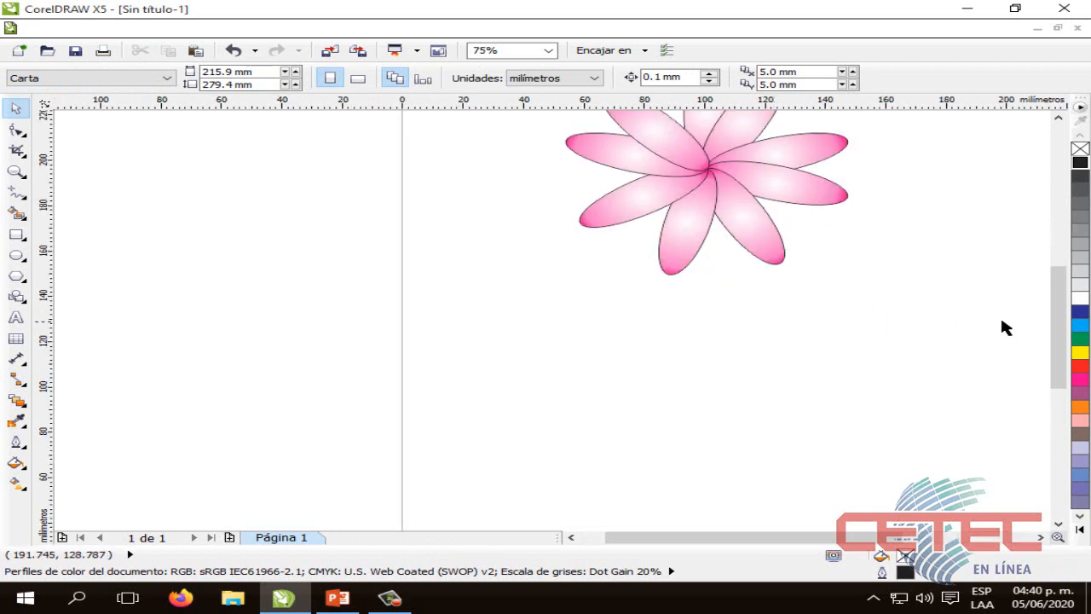
drag(1058, 328, 1055, 300)
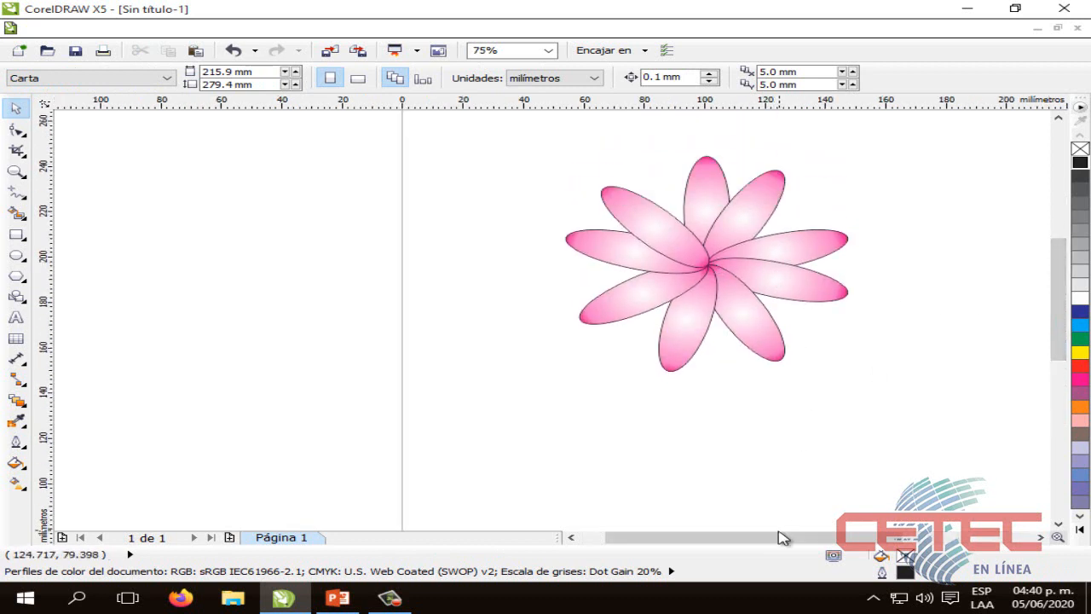
scroll(794, 497, up, 1)
scroll(794, 497, down, 3)
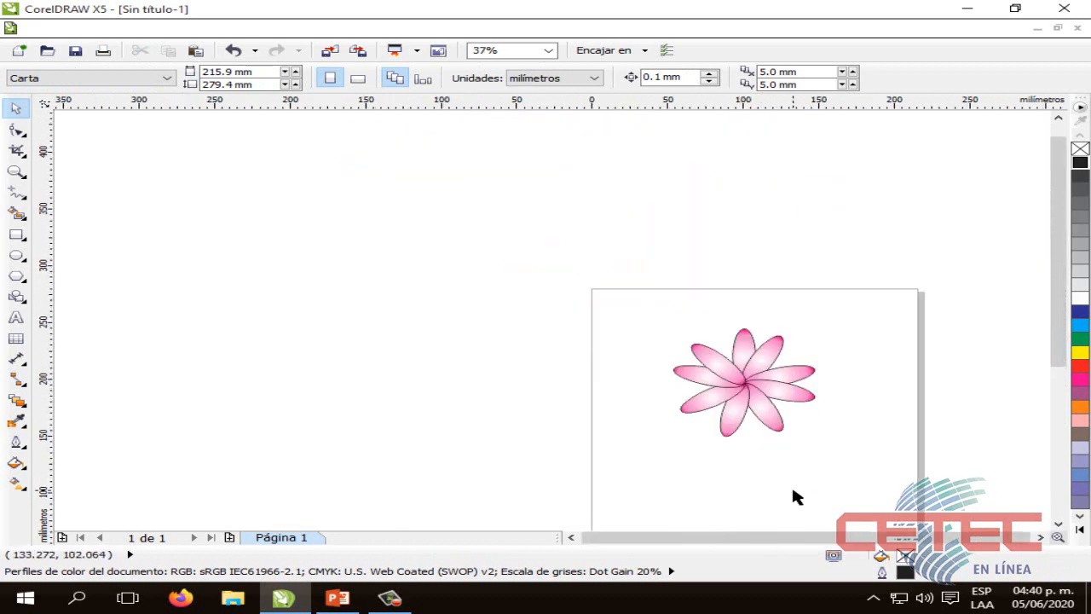
scroll(793, 496, up, 2)
drag(696, 286, 754, 289)
click(801, 420)
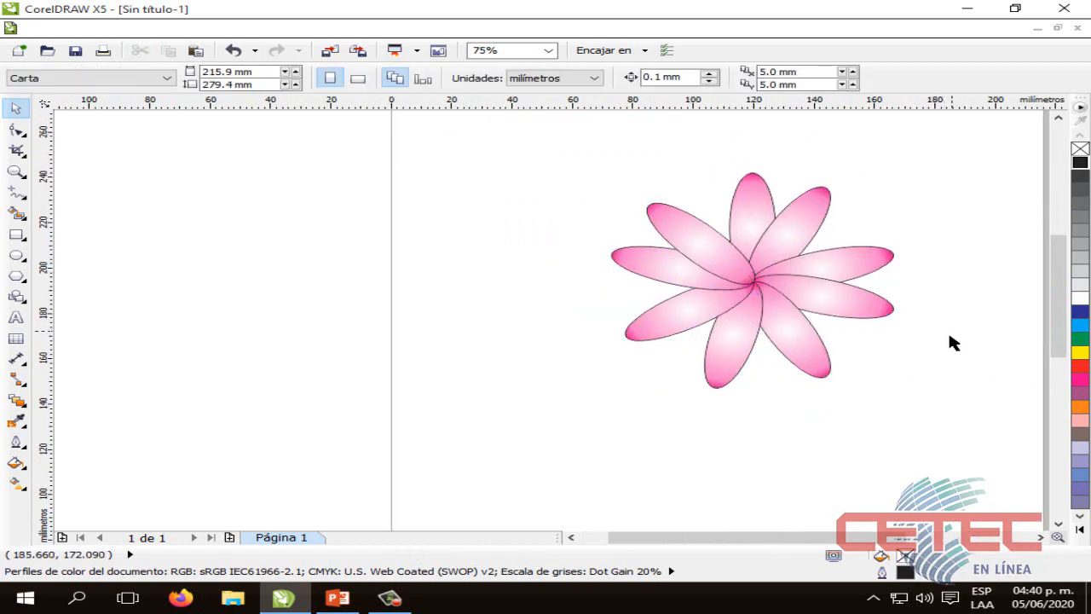
scroll(952, 343, down, 2)
scroll(1050, 373, down, 1)
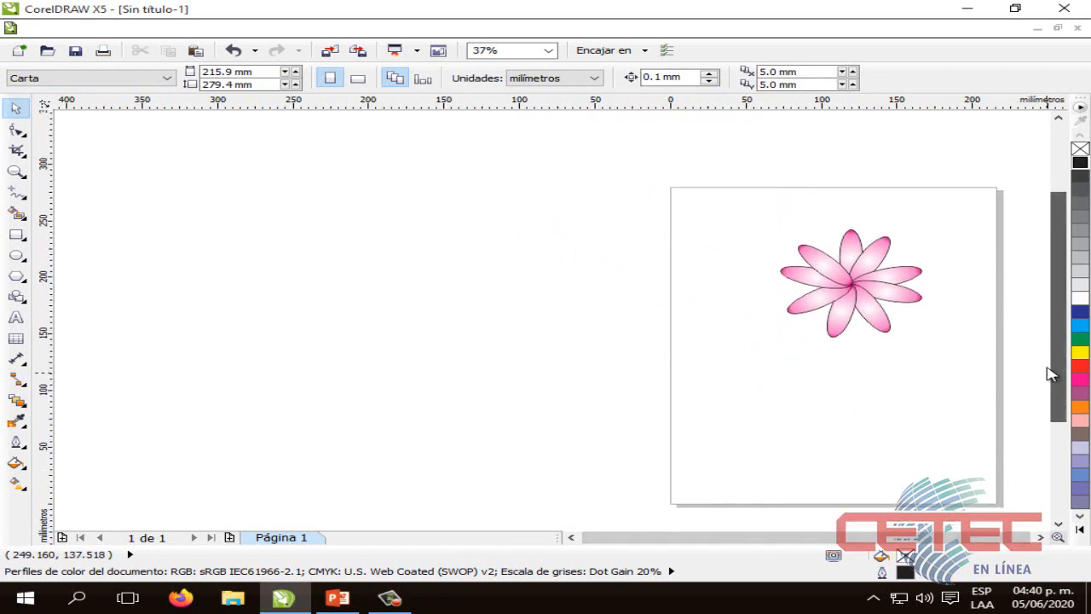
drag(856, 290, 832, 296)
click(881, 352)
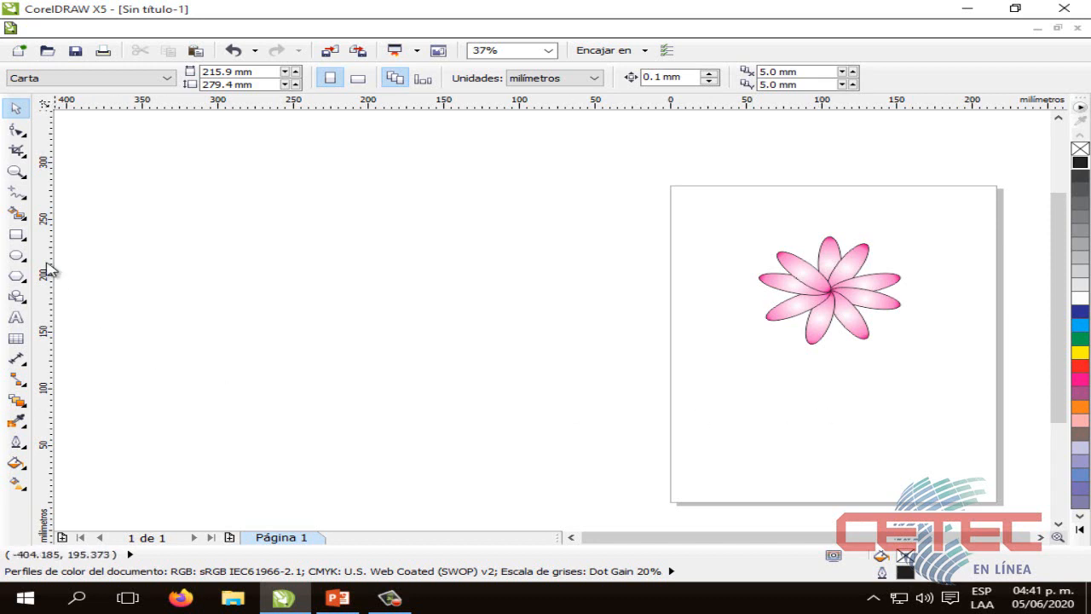
Draw a closed, wavy stem outline with the Freehand tool beside the flower, about 15 mm wide and 69 mm high
scroll(777, 369, up, 2)
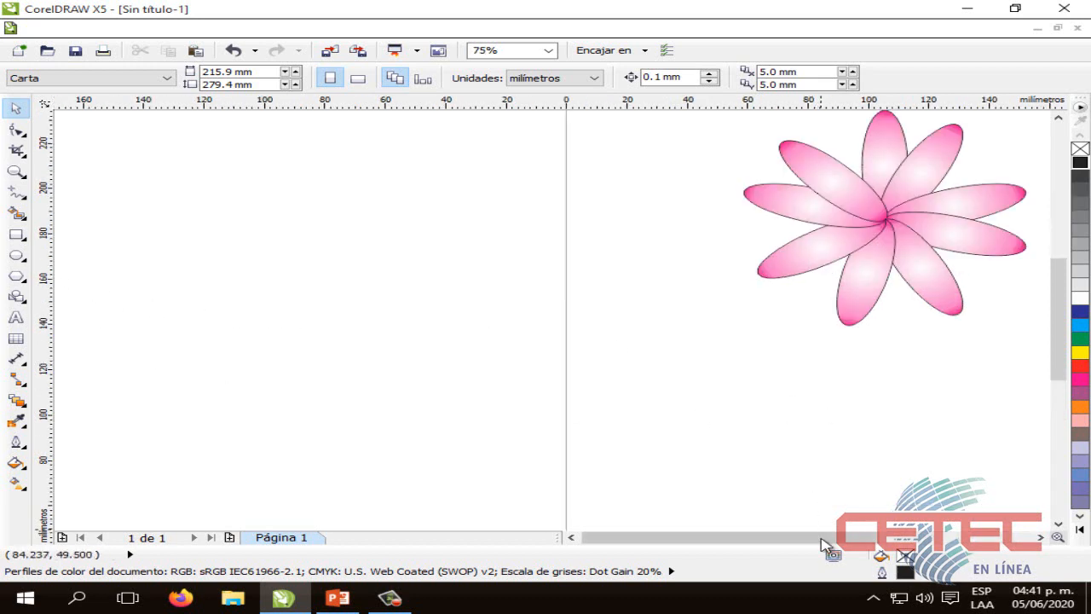
scroll(652, 482, right, 4)
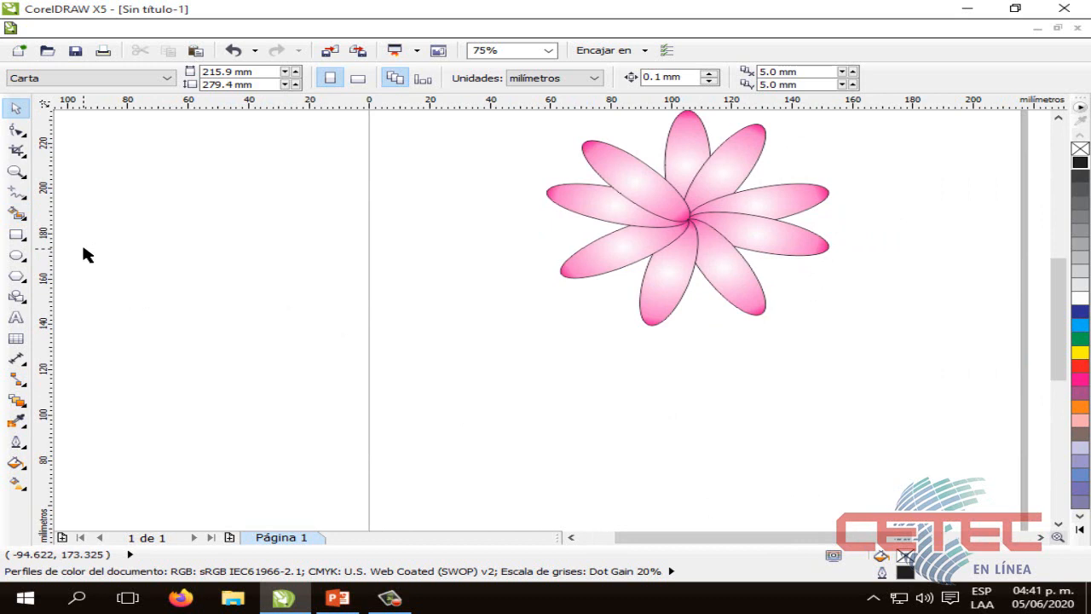
click(18, 197)
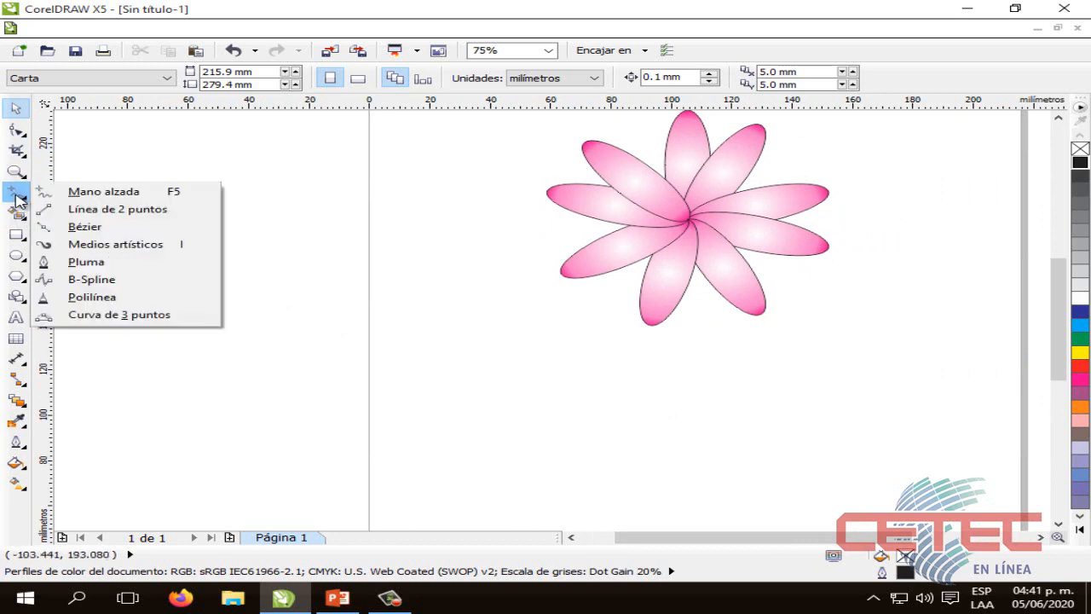
click(92, 193)
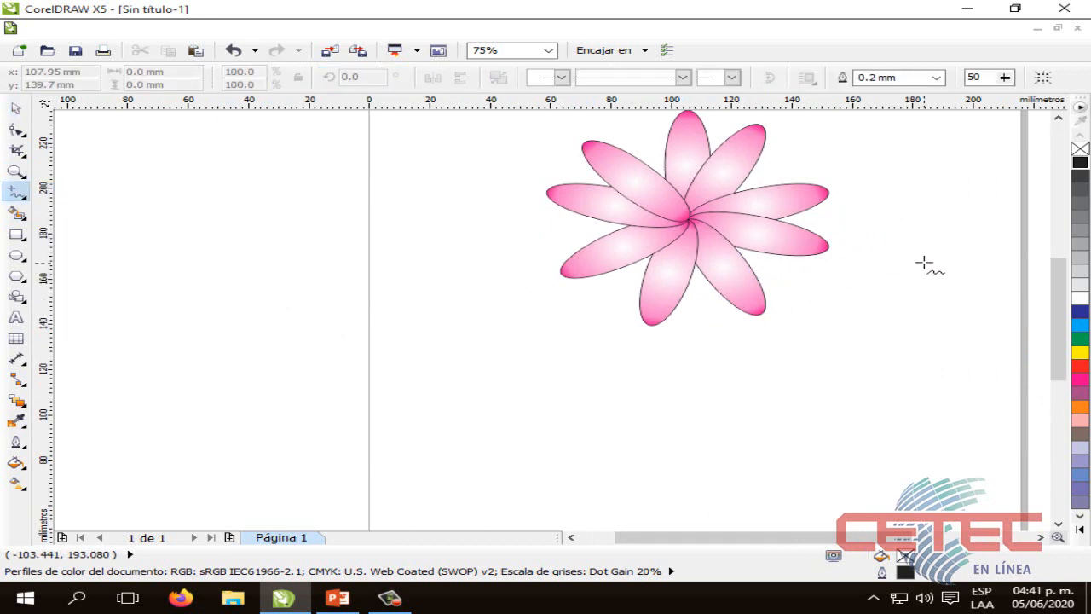
mouse_move(893, 247)
mouse_down()
mouse_move(889, 333)
mouse_move(869, 400)
mouse_move(890, 402)
mouse_move(900, 360)
mouse_move(912, 246)
mouse_move(894, 247)
mouse_move(900, 260)
mouse_up()
click(16, 108)
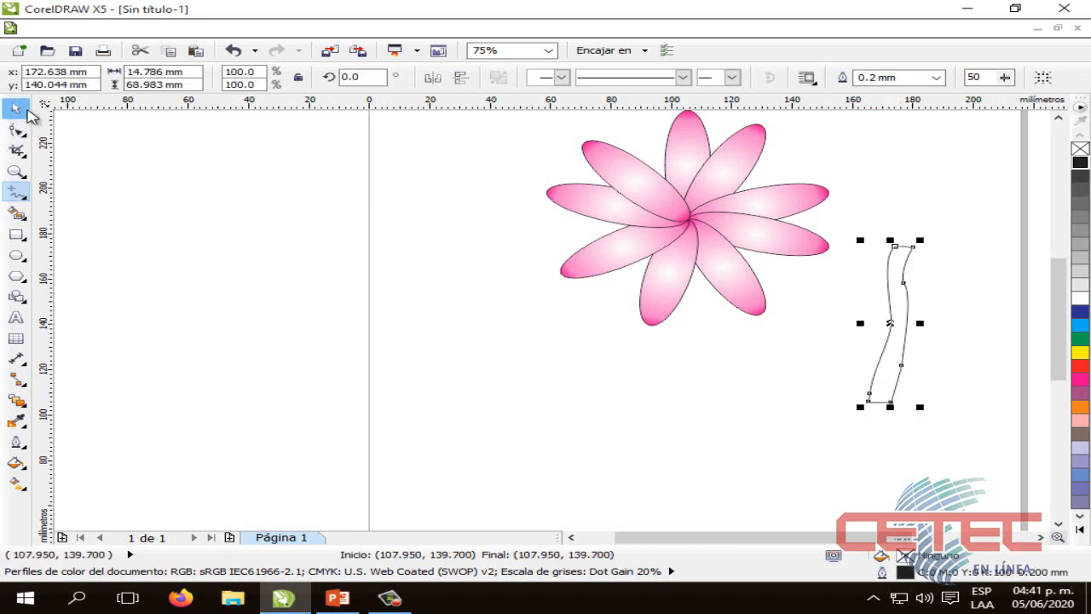
Move the stem under the flower so that its upper end overlaps the petals near their centre
click(745, 429)
drag(894, 364, 700, 351)
click(776, 418)
Colour the stem's fill and outline green and shift the stem slightly left and down under the flower
click(699, 375)
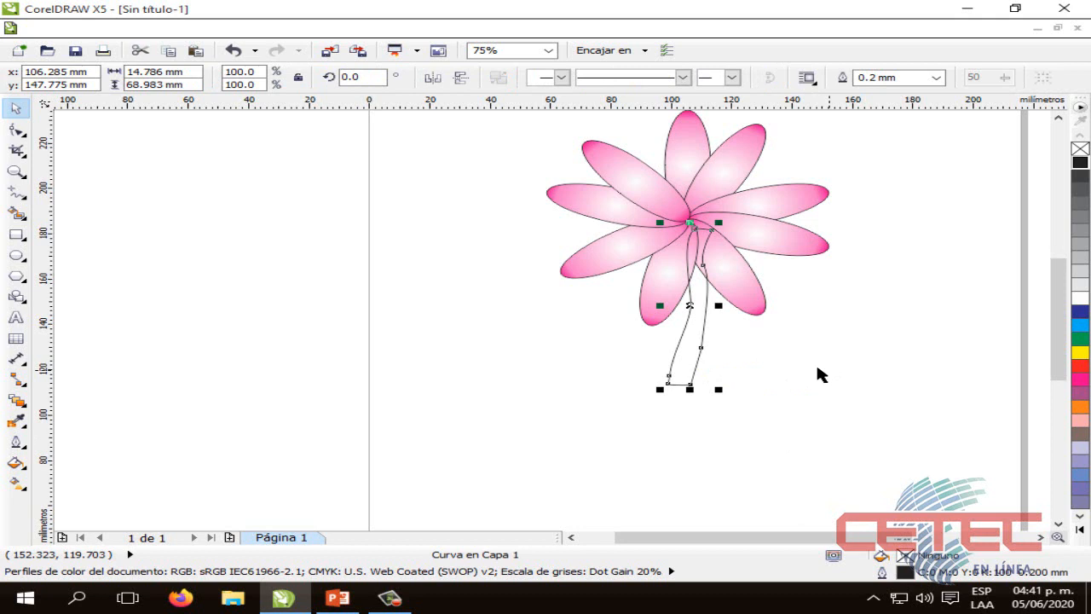
click(1079, 339)
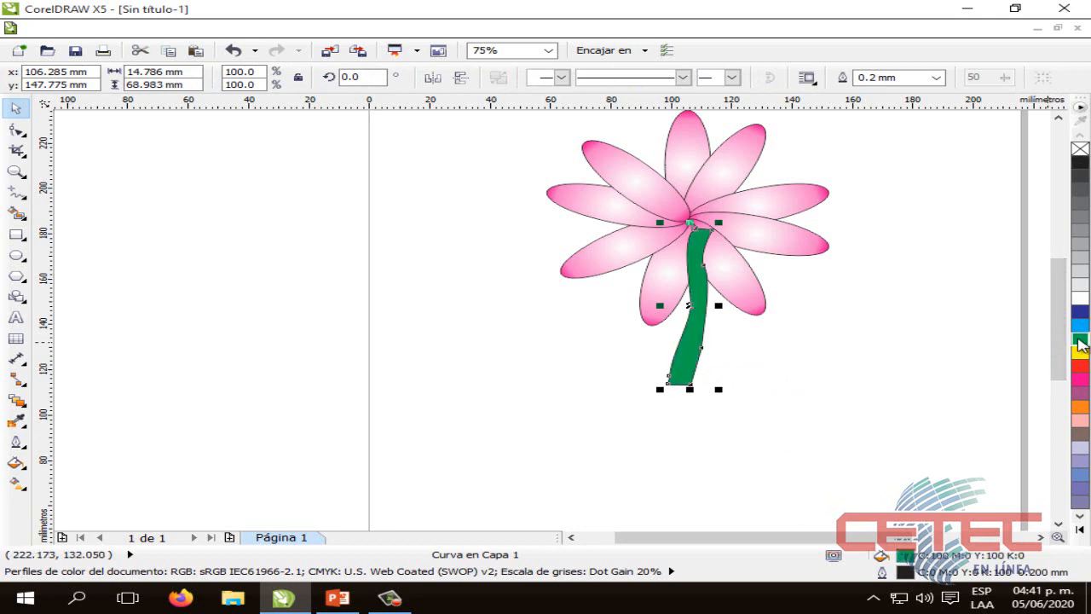
click(767, 385)
drag(684, 371, 680, 369)
click(760, 355)
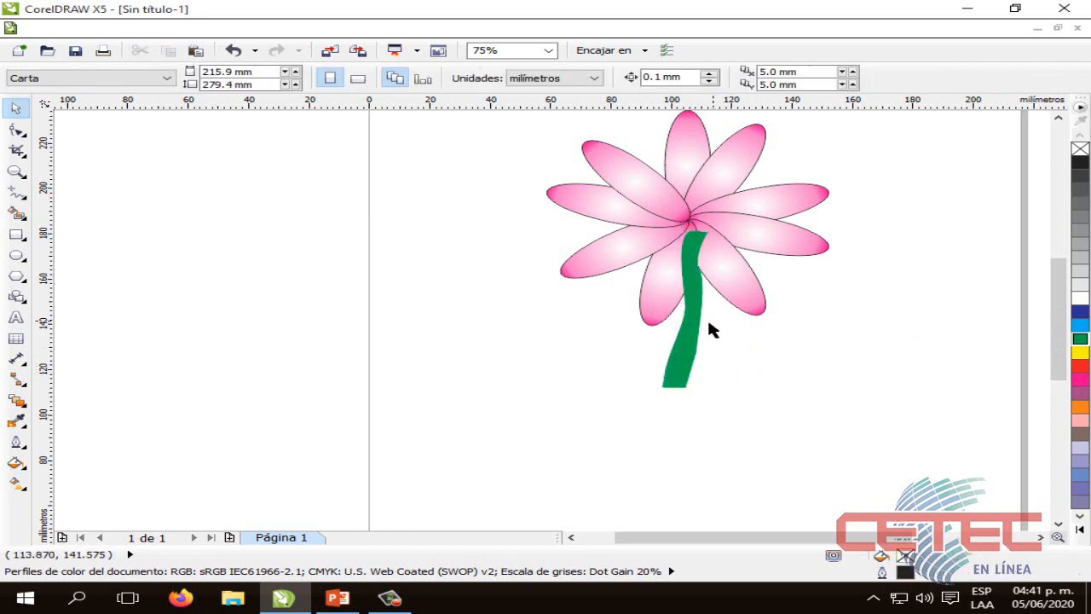
Send the green stem one level back so it lies behind the petals
click(694, 358)
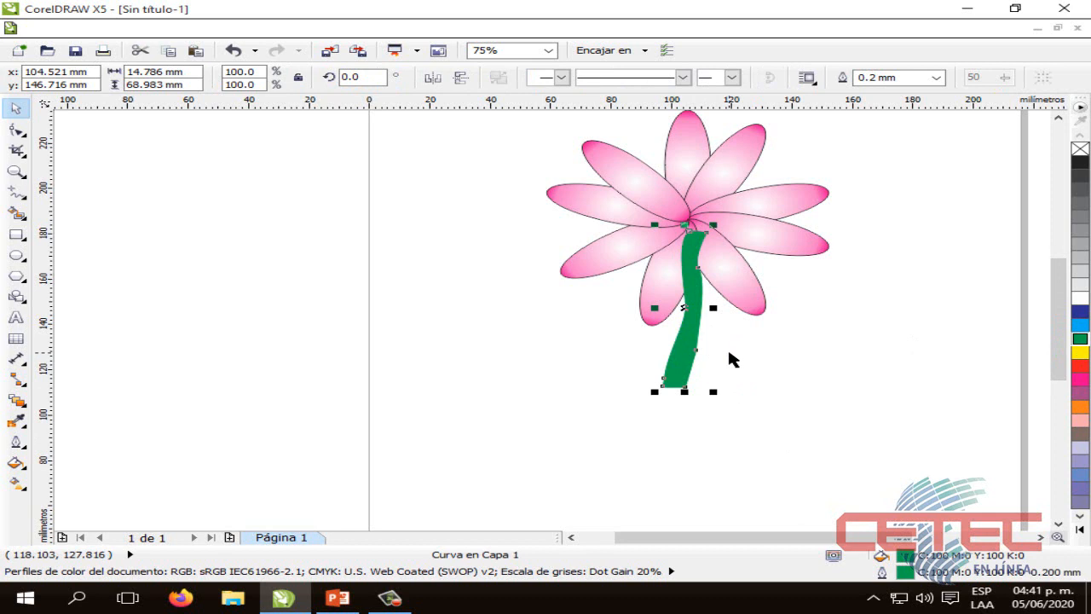
key(ctrl+Page_Down)
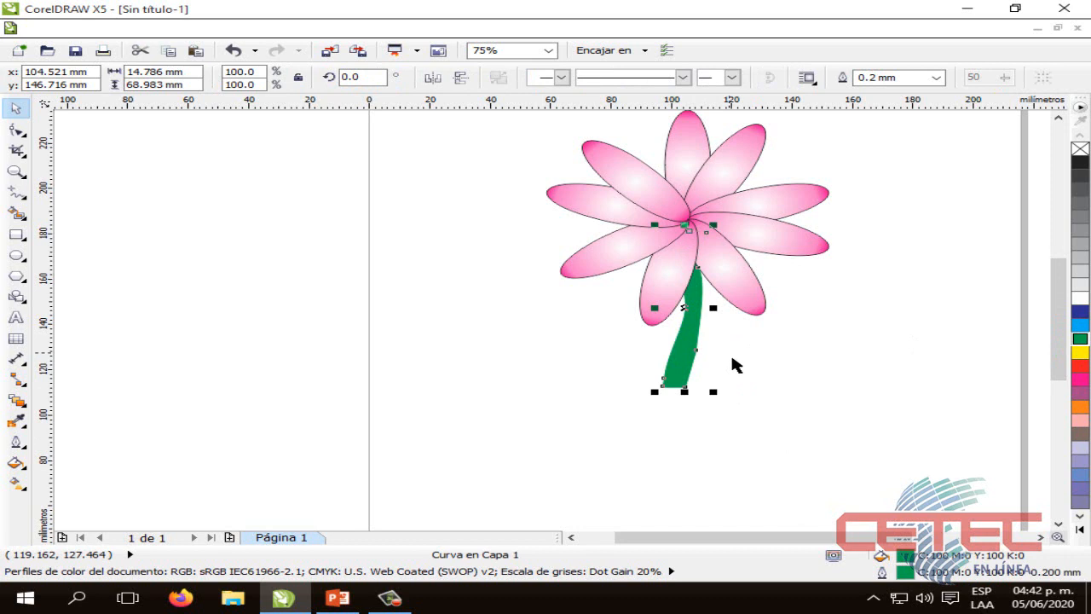
click(789, 370)
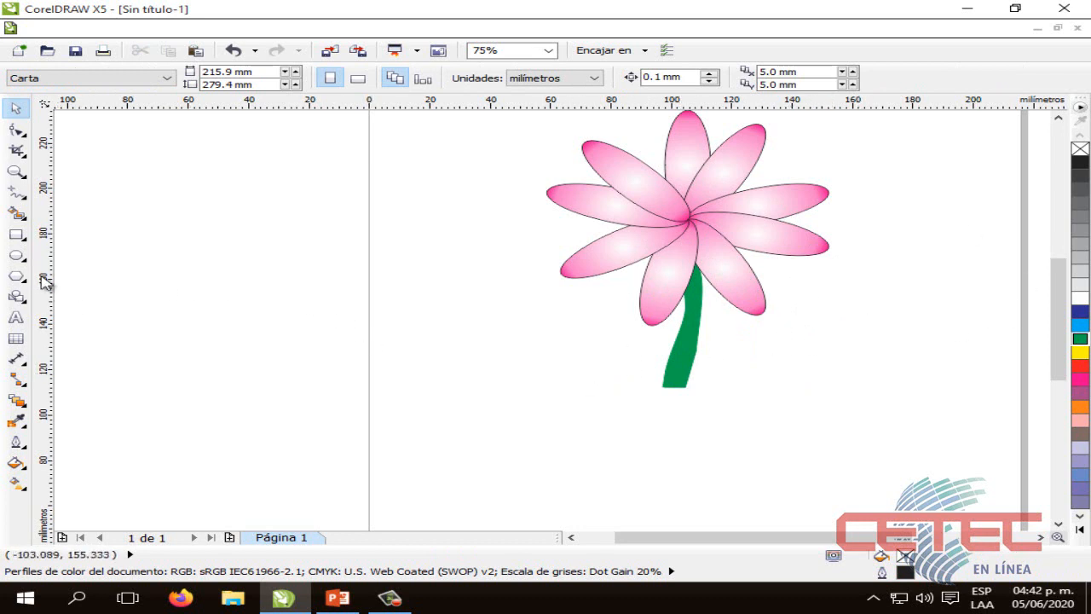
Draw a trapezoid basic shape about 111 mm wide and 73 mm high below the flower
click(18, 297)
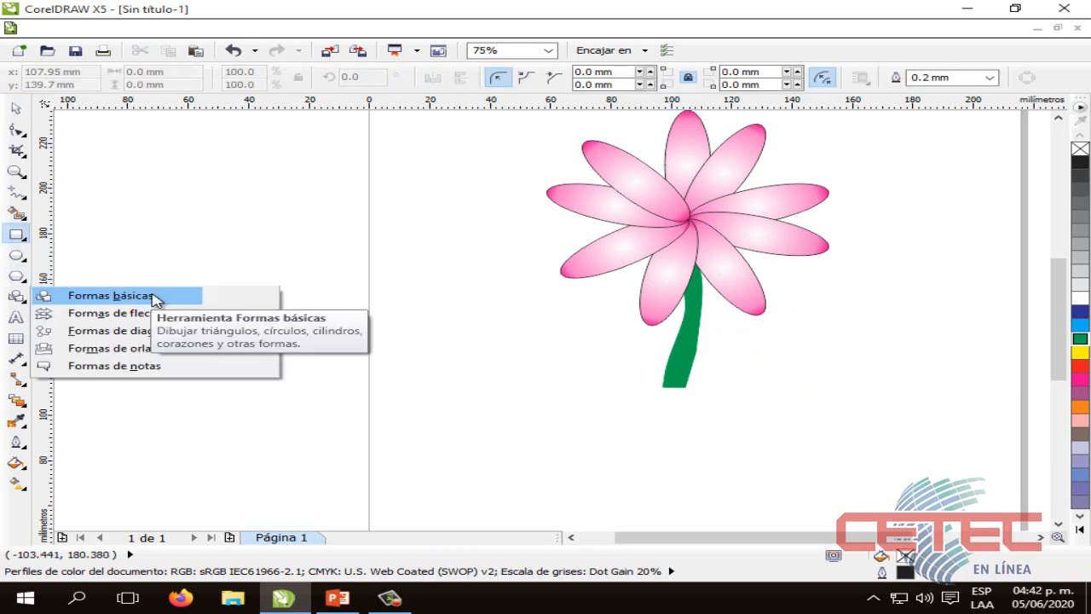
click(150, 296)
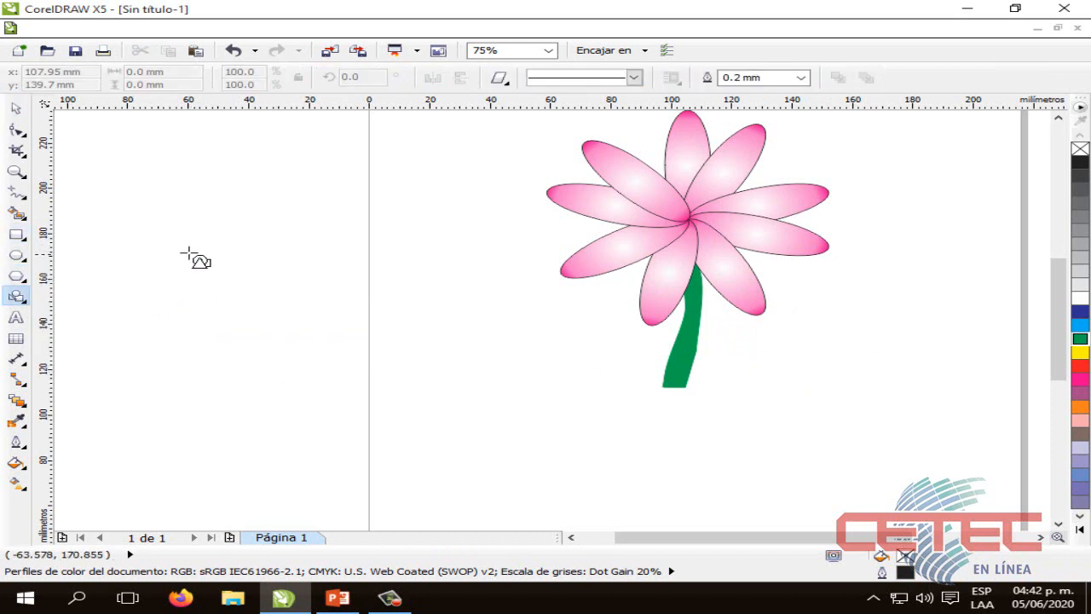
click(18, 296)
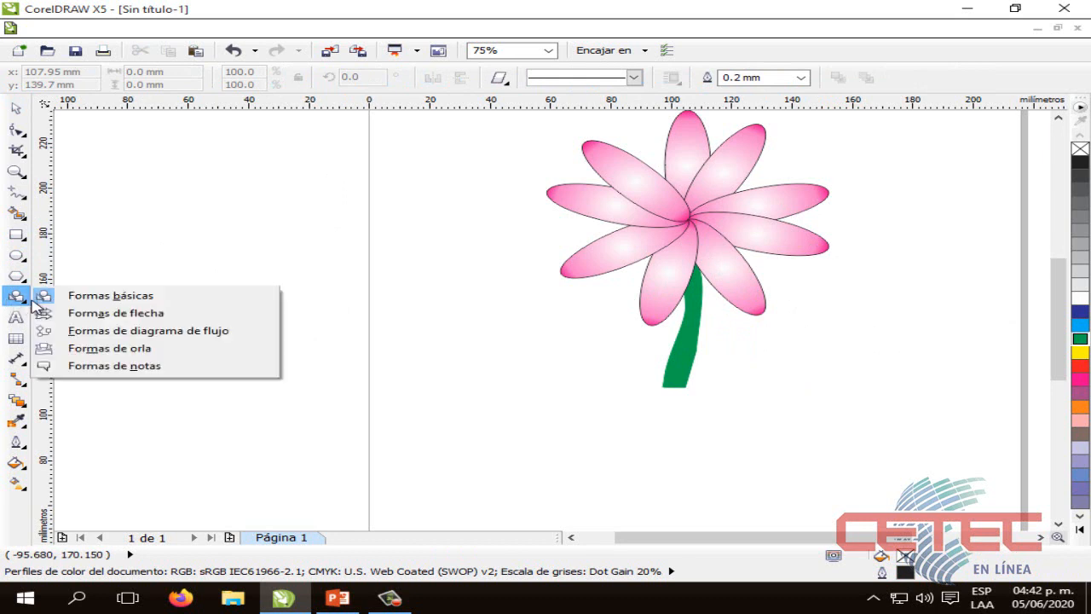
click(92, 297)
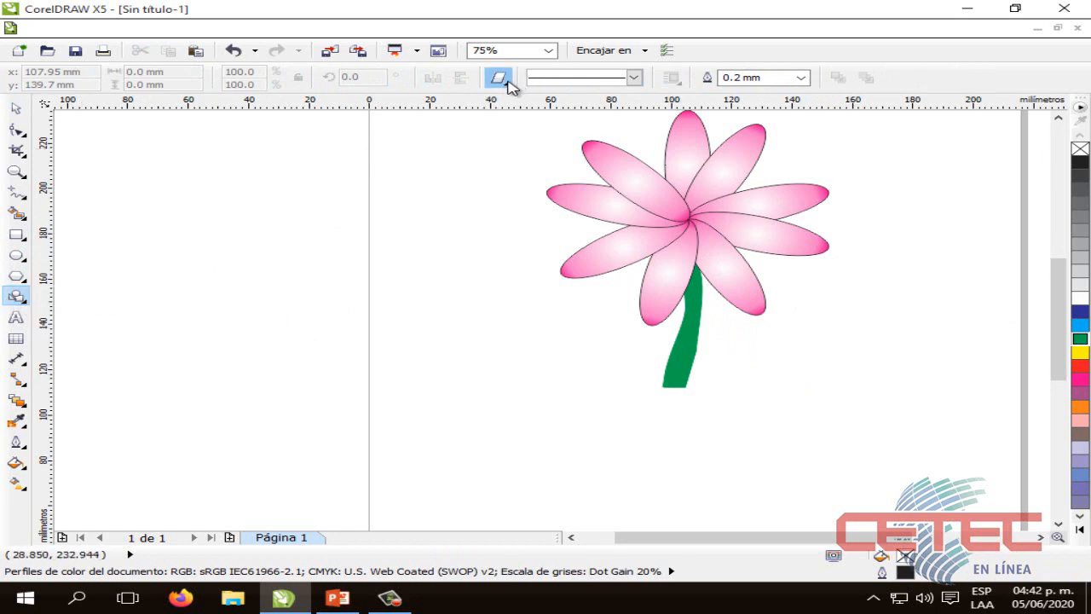
click(499, 78)
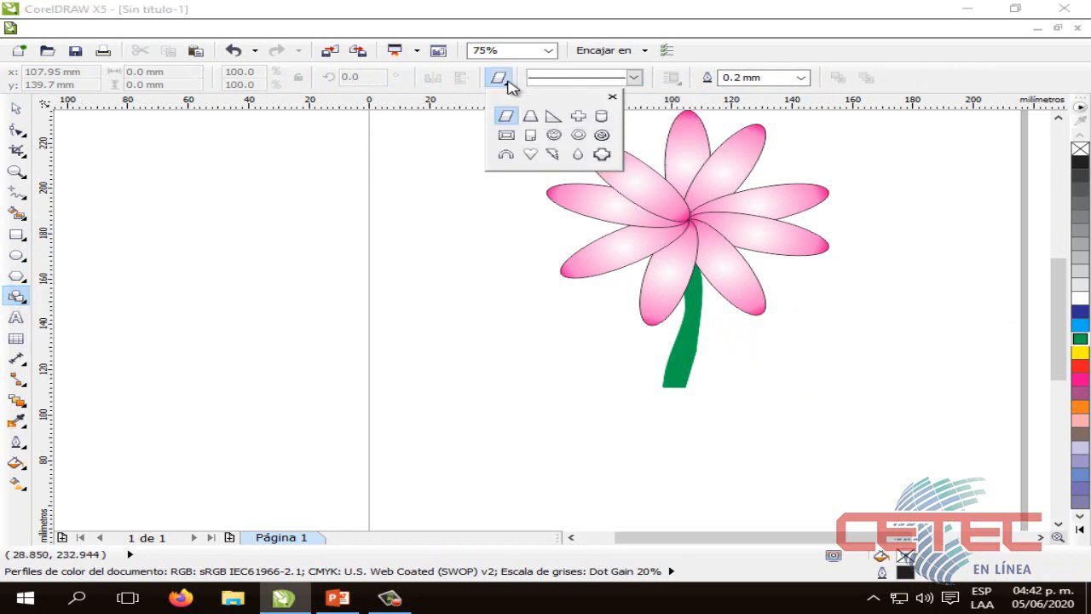
click(533, 117)
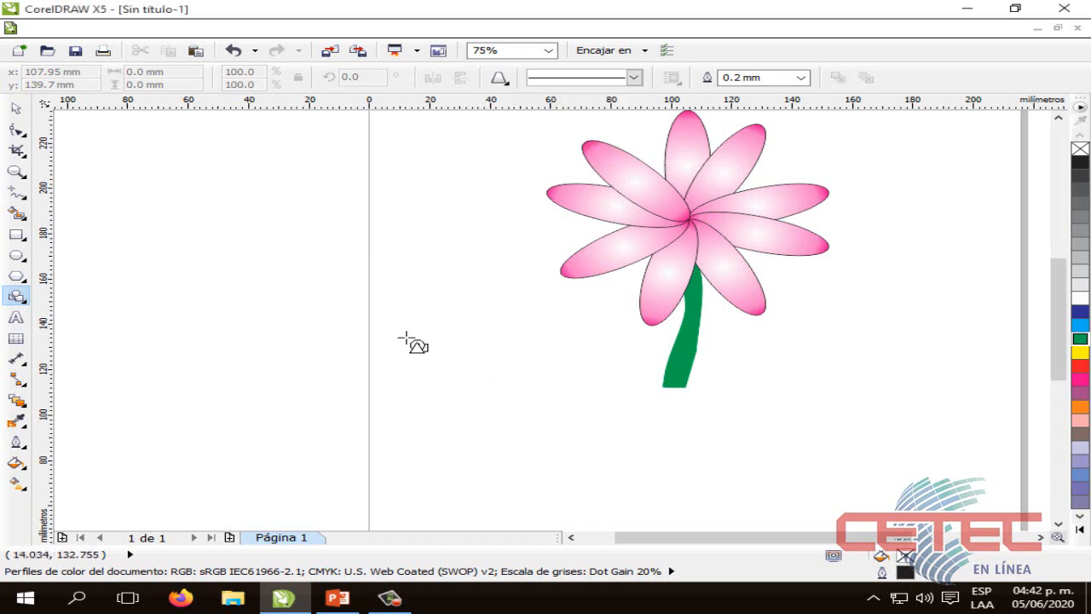
drag(402, 327, 738, 492)
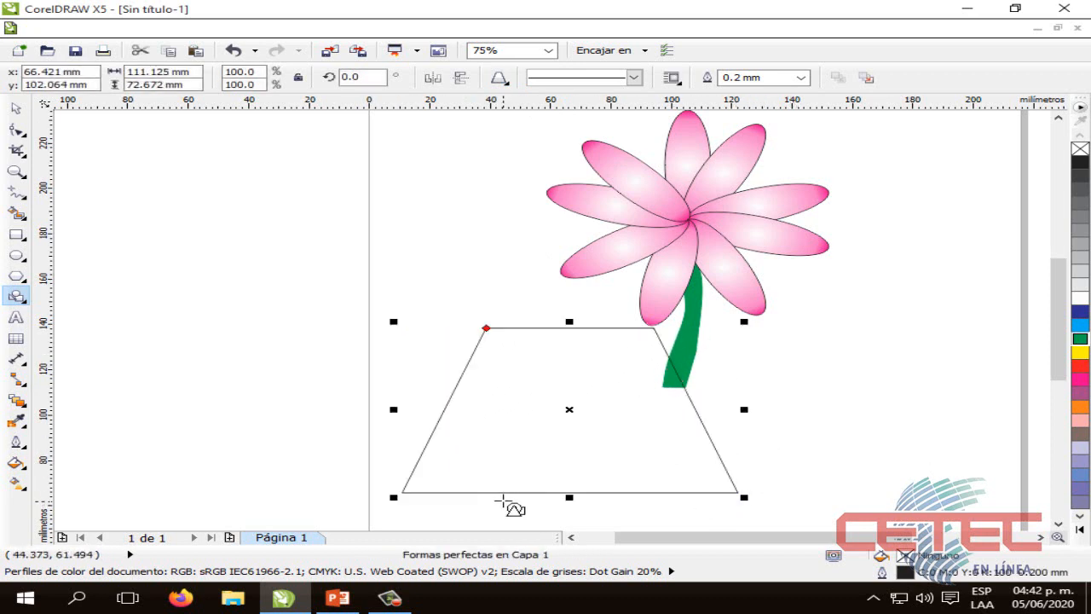
Flip the trapezoid vertically so its wide side faces up, and move it under the stem as a flowerpot
scroll(1017, 353, down, 1)
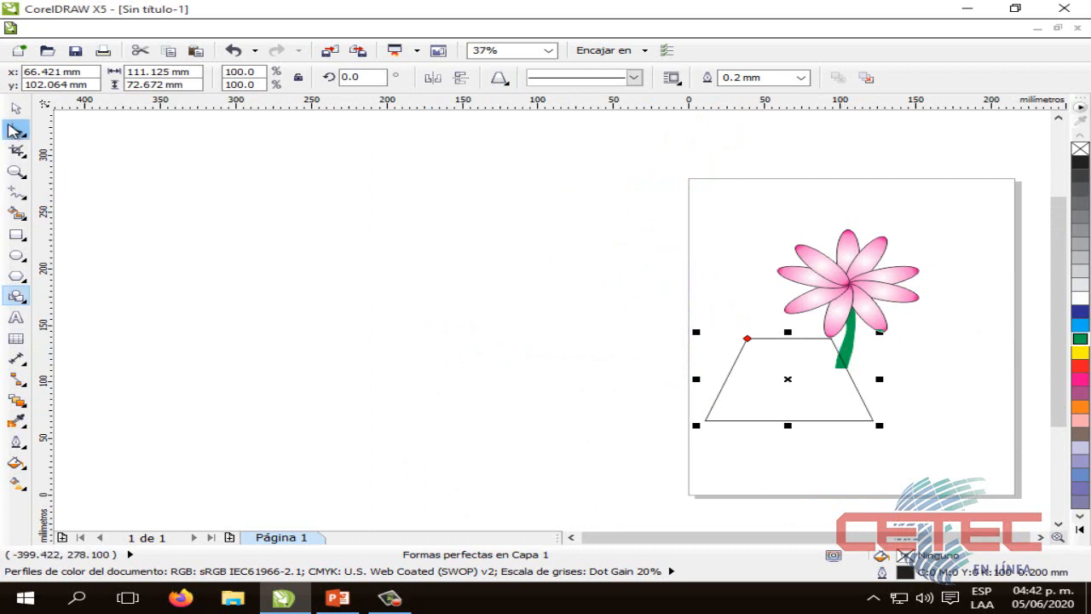
click(15, 109)
drag(787, 332, 808, 498)
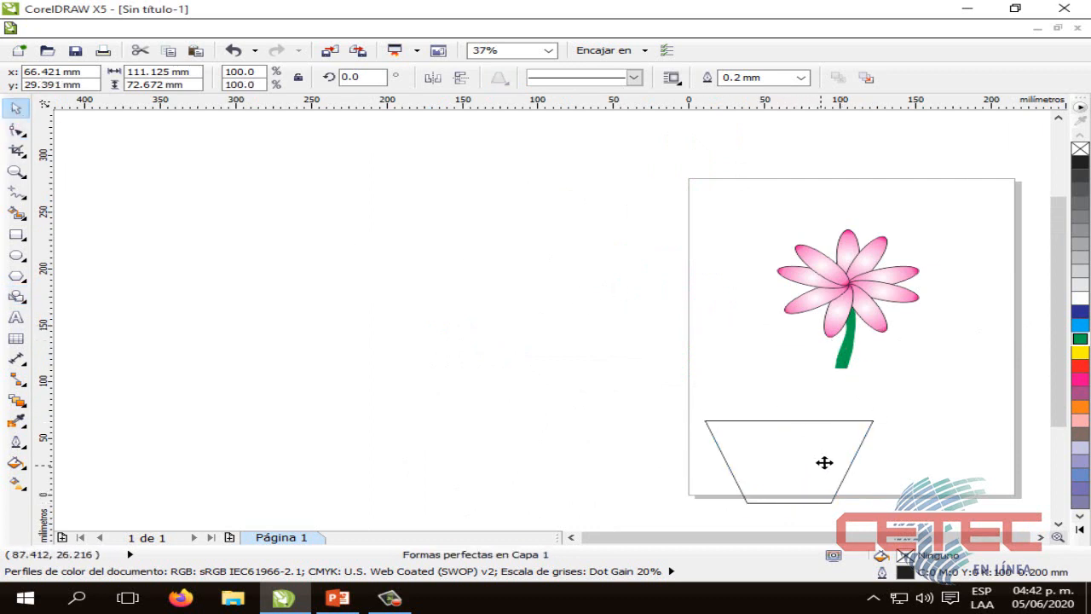
drag(824, 463, 876, 405)
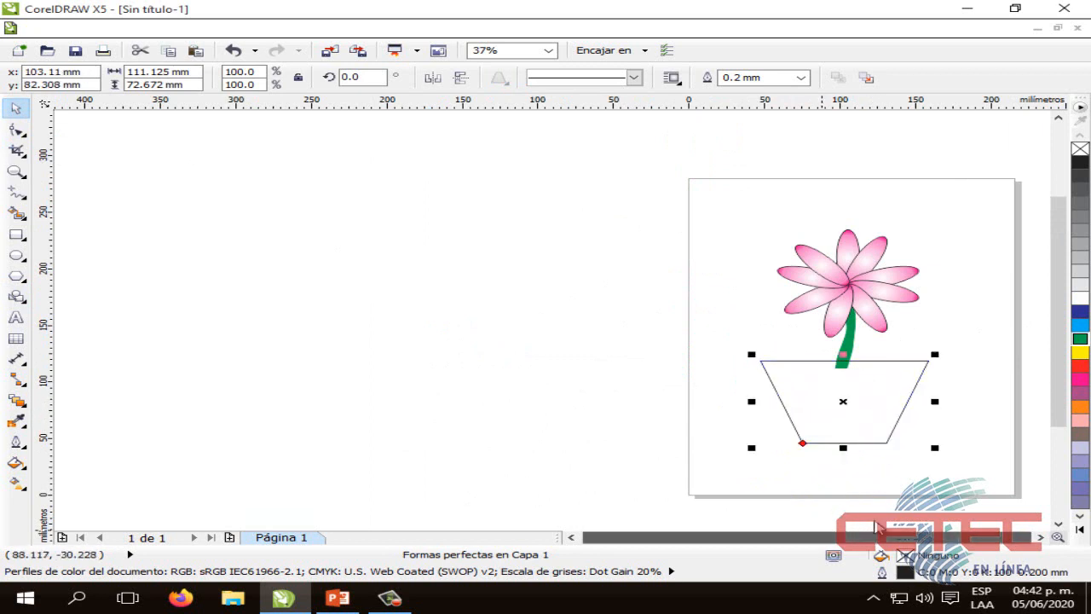
Scale the flowerpot proportionally to about 97 mm wide and 63 mm high and reposition it at the stem's base
scroll(896, 463, up, 2)
drag(828, 537, 895, 538)
drag(666, 351, 677, 350)
drag(755, 431, 643, 375)
drag(550, 325, 570, 332)
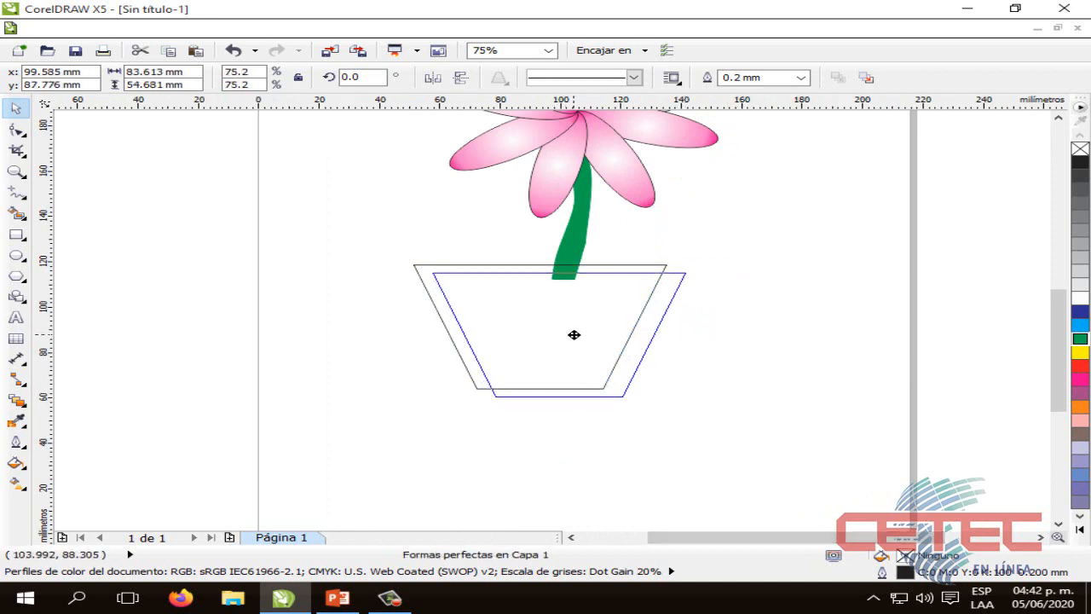
drag(693, 401, 731, 426)
mouse_move(645, 368)
mouse_down()
mouse_move(638, 361)
mouse_move(657, 363)
mouse_up()
click(754, 361)
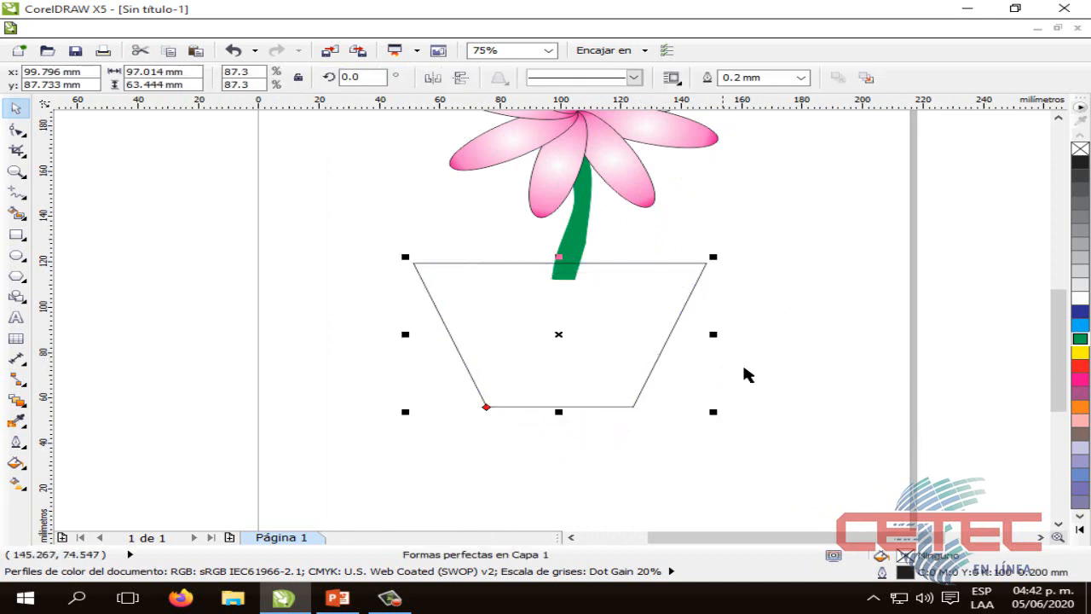
Shift the flowerpot slightly to the right so it is centred beneath the flower and stem
click(817, 354)
drag(1067, 348, 1059, 318)
scroll(788, 343, down, 1)
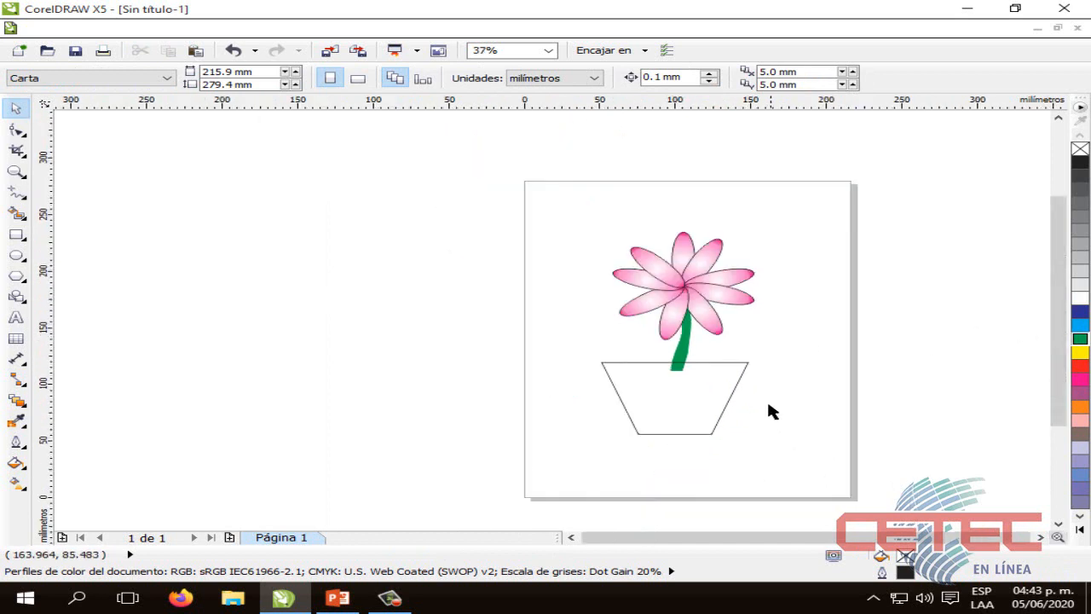
click(714, 400)
drag(716, 398, 711, 400)
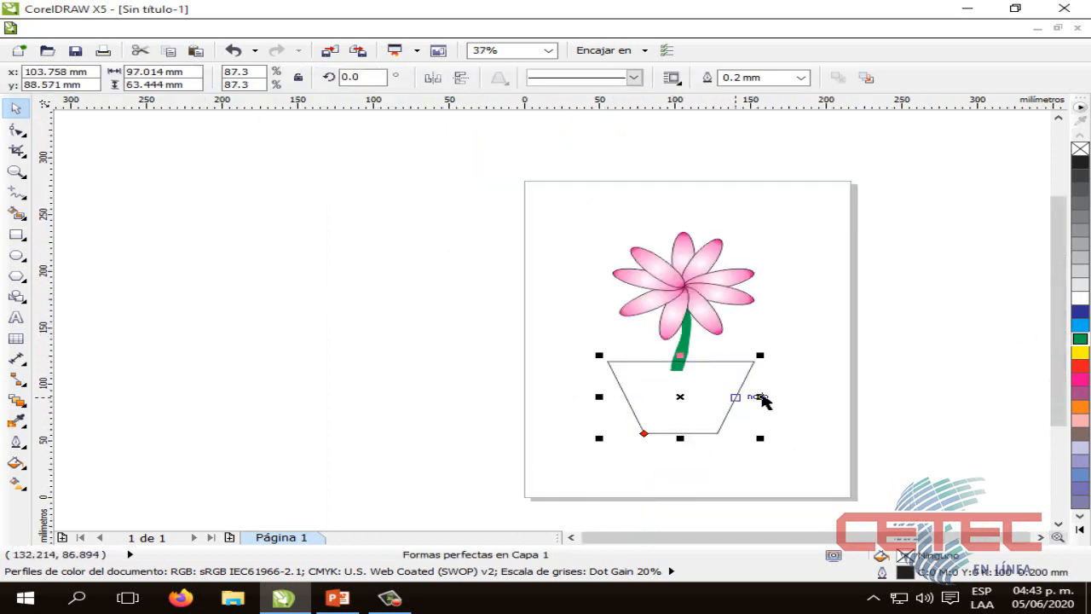
click(815, 397)
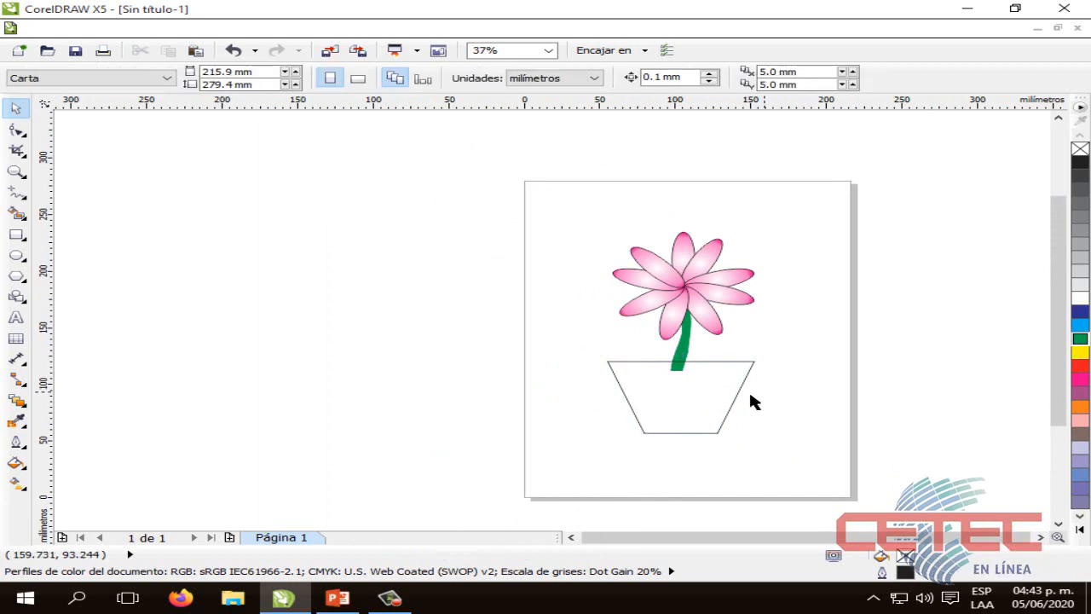
Start a texture fill for the flowerpot and choose the Muestras texture library
click(710, 392)
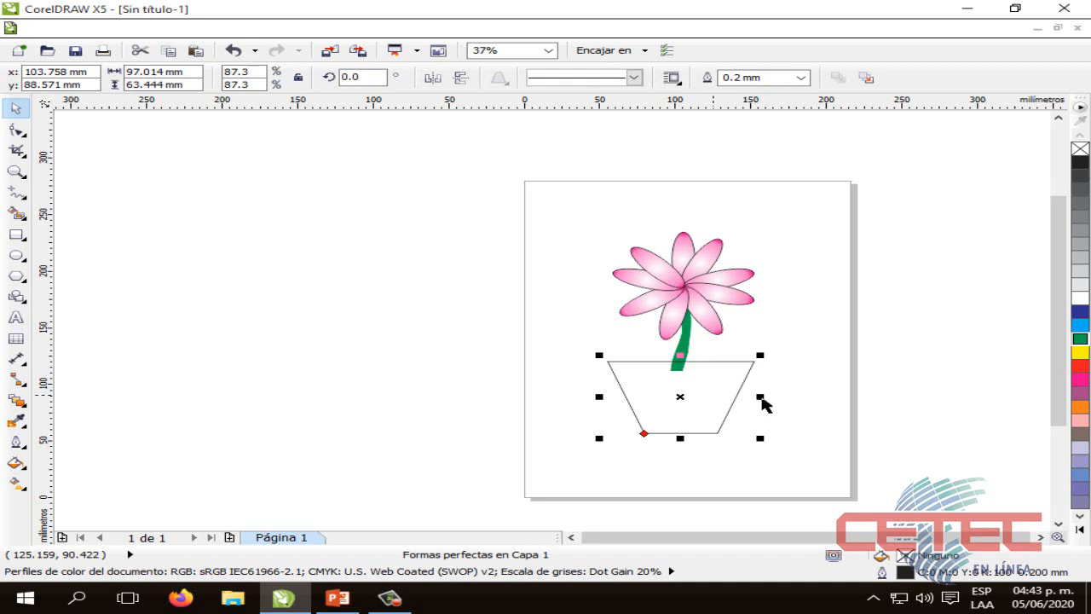
click(780, 369)
click(703, 383)
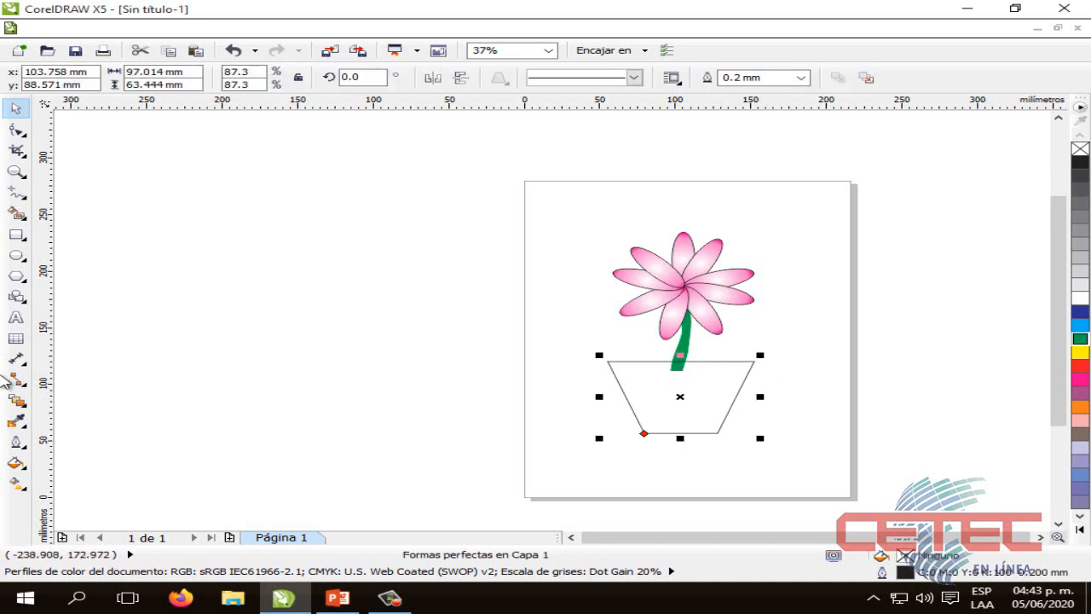
click(26, 462)
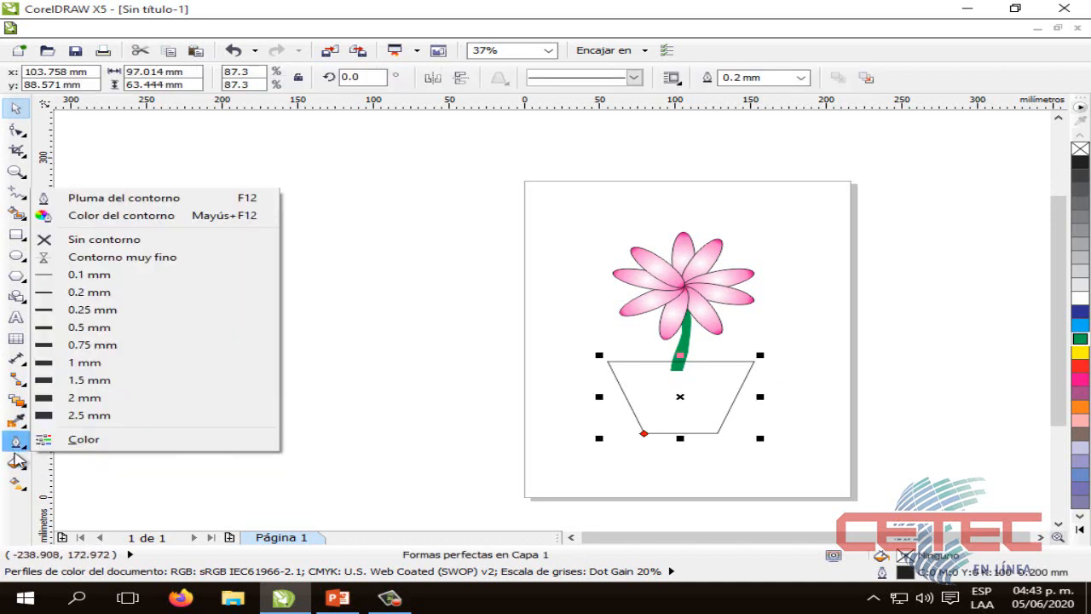
click(108, 403)
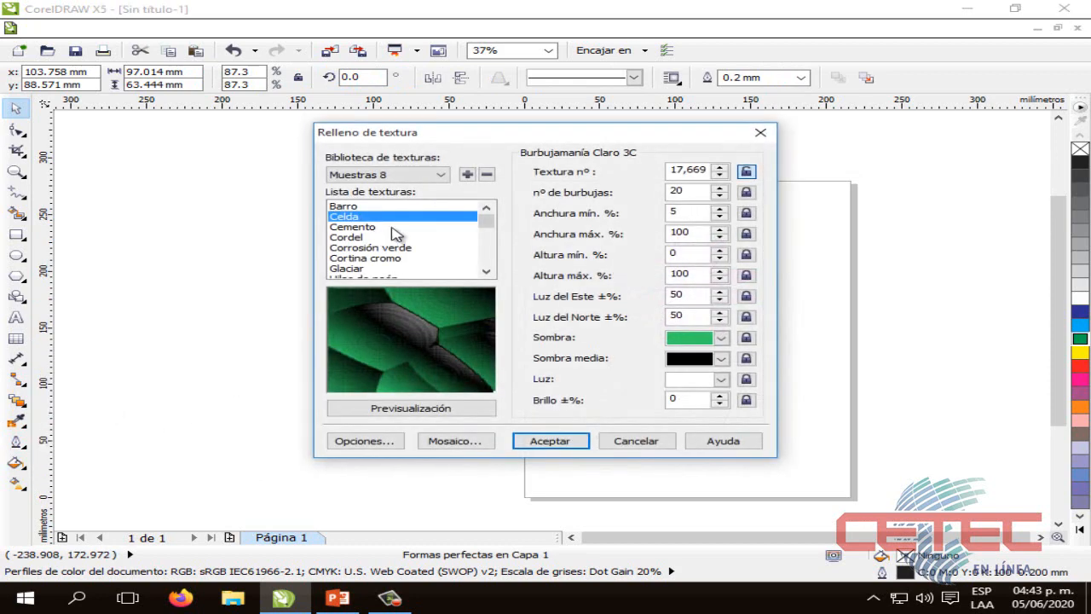
click(434, 175)
click(422, 188)
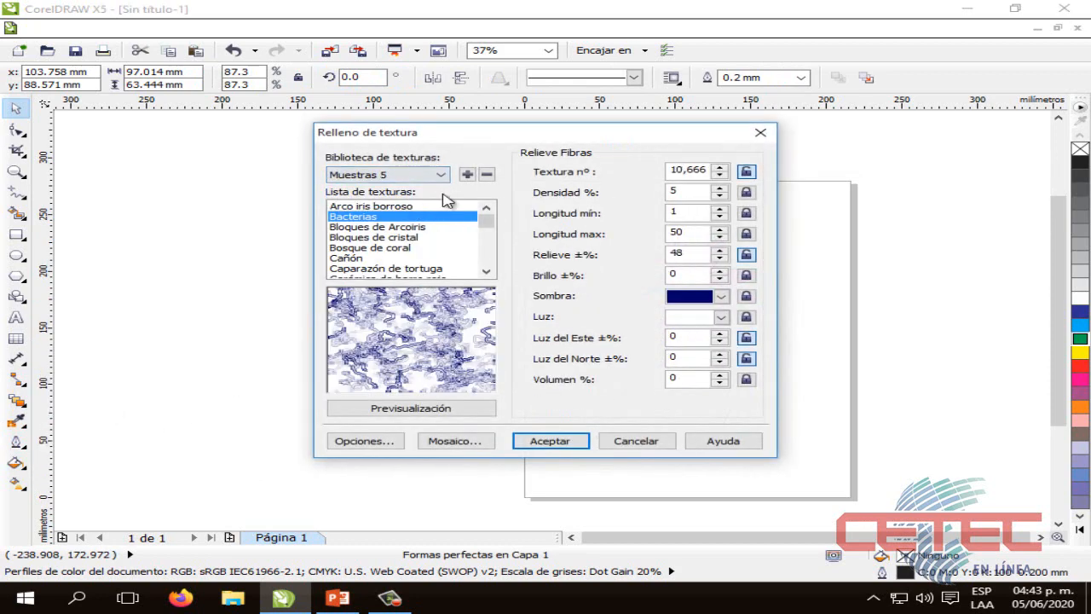
click(440, 174)
scroll(439, 218, up, 1)
click(401, 211)
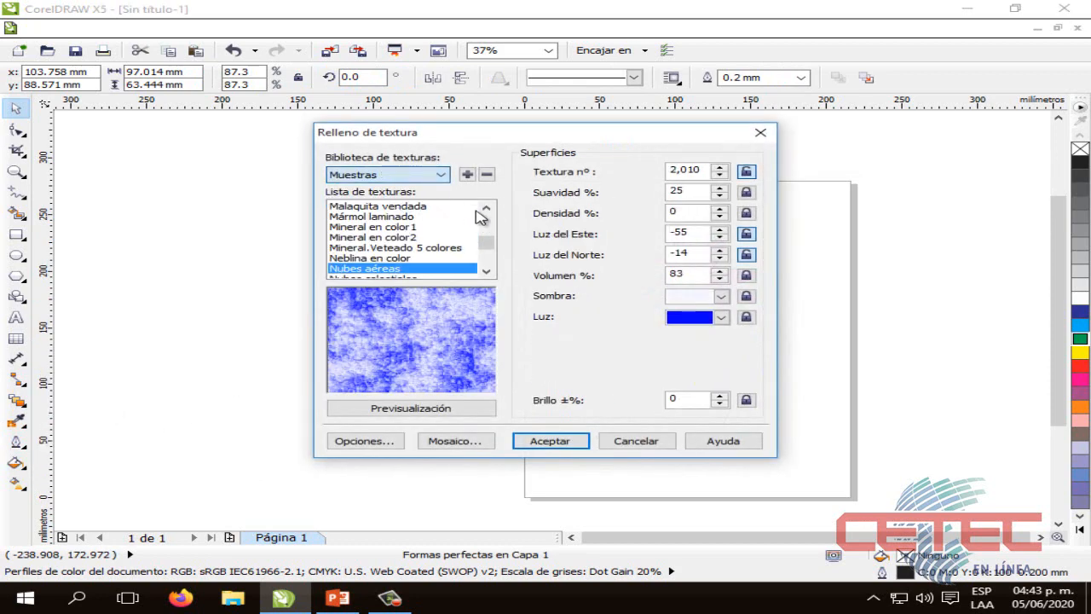
Browse the texture list and choose the Lámina amarilla texture for the flowerpot
scroll(490, 243, up, 1)
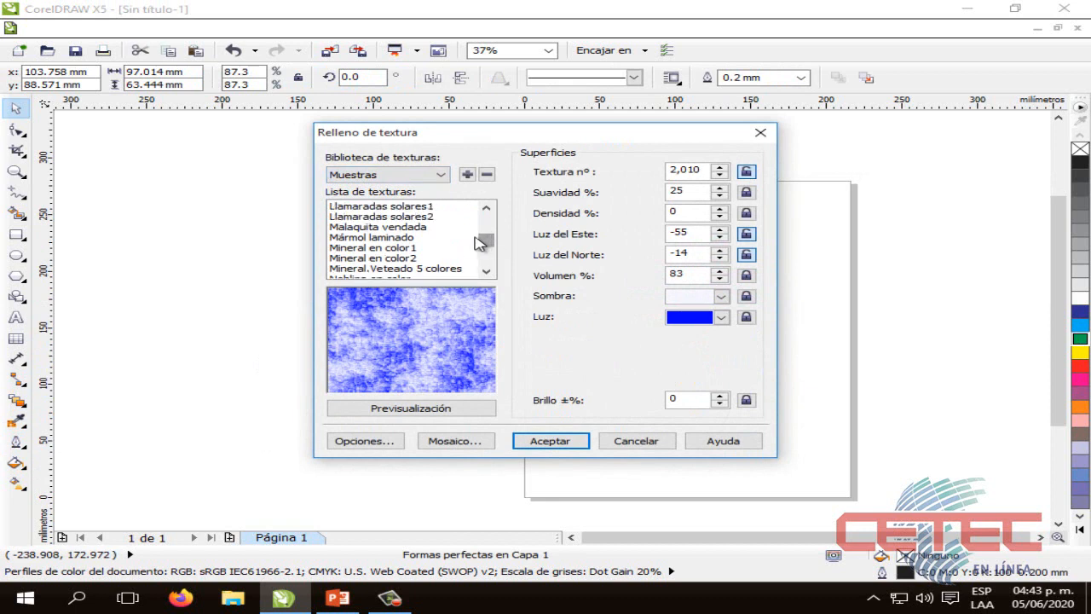
click(398, 227)
click(400, 237)
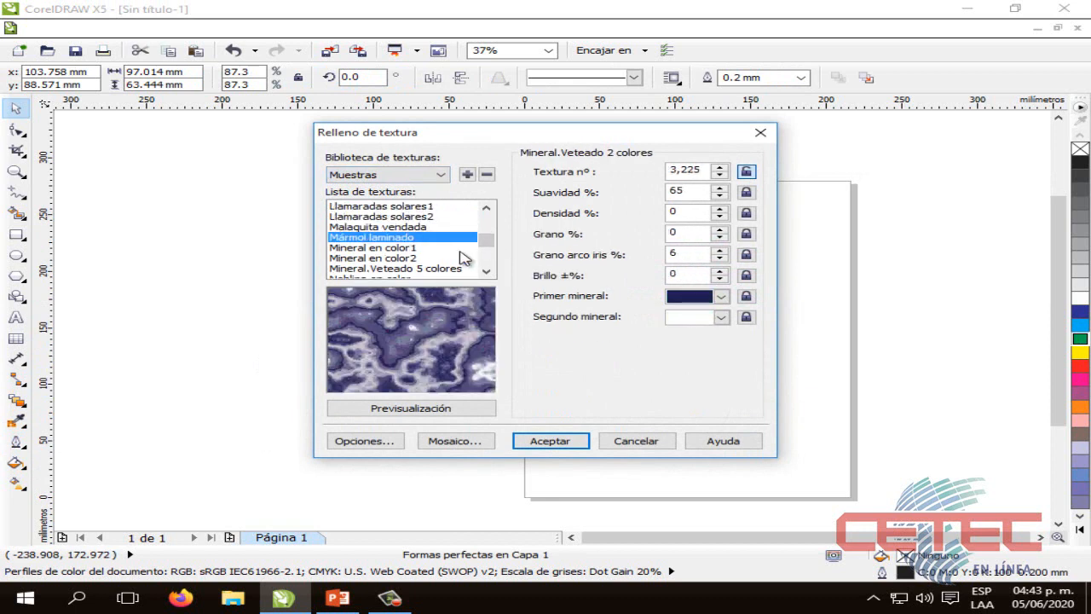
mouse_move(486, 245)
mouse_down()
mouse_move(487, 266)
mouse_move(487, 235)
mouse_up()
click(385, 249)
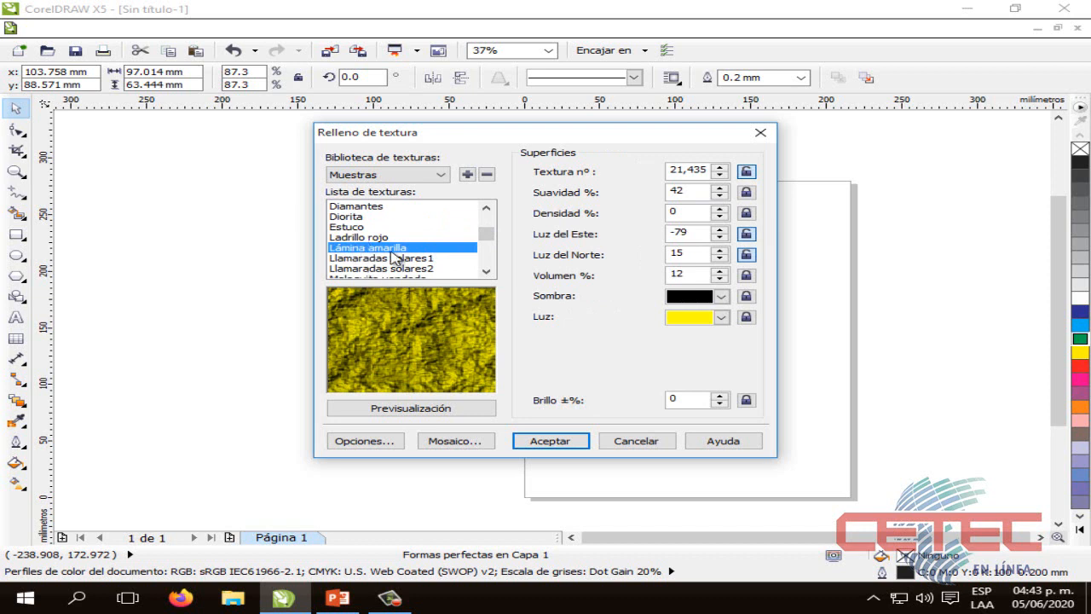
Set the texture's Luz colour to light brown, preview it, and apply the fill to the flowerpot
click(721, 322)
drag(779, 368, 780, 402)
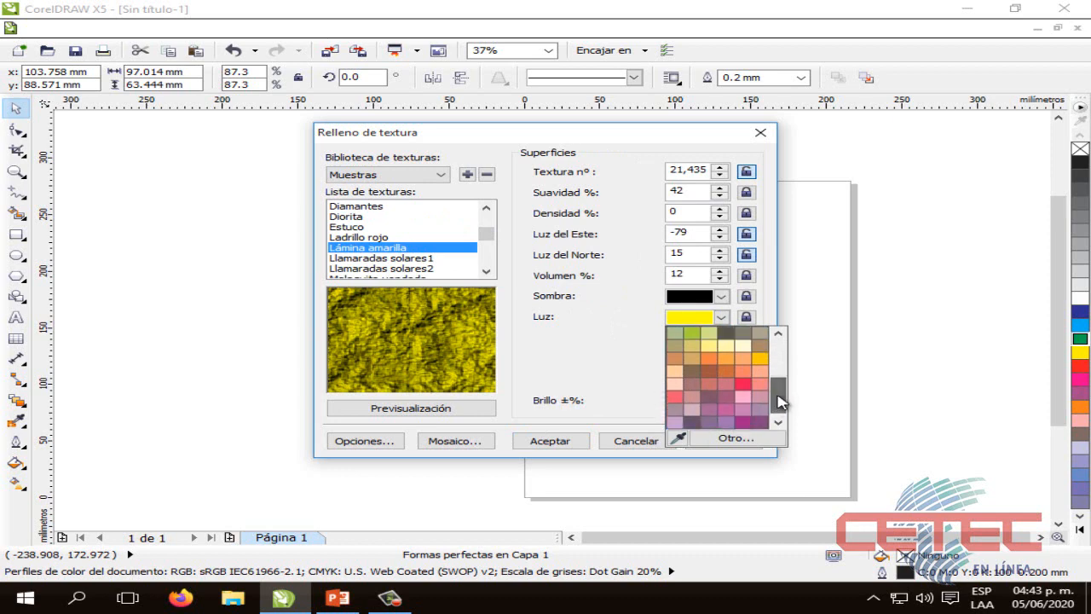
click(759, 347)
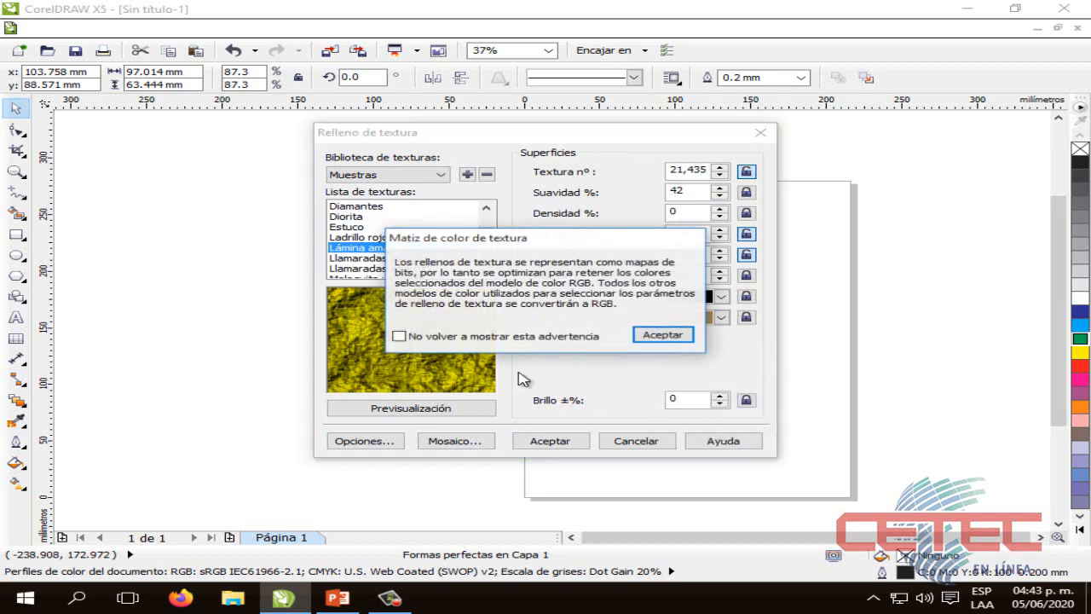
click(662, 337)
click(433, 410)
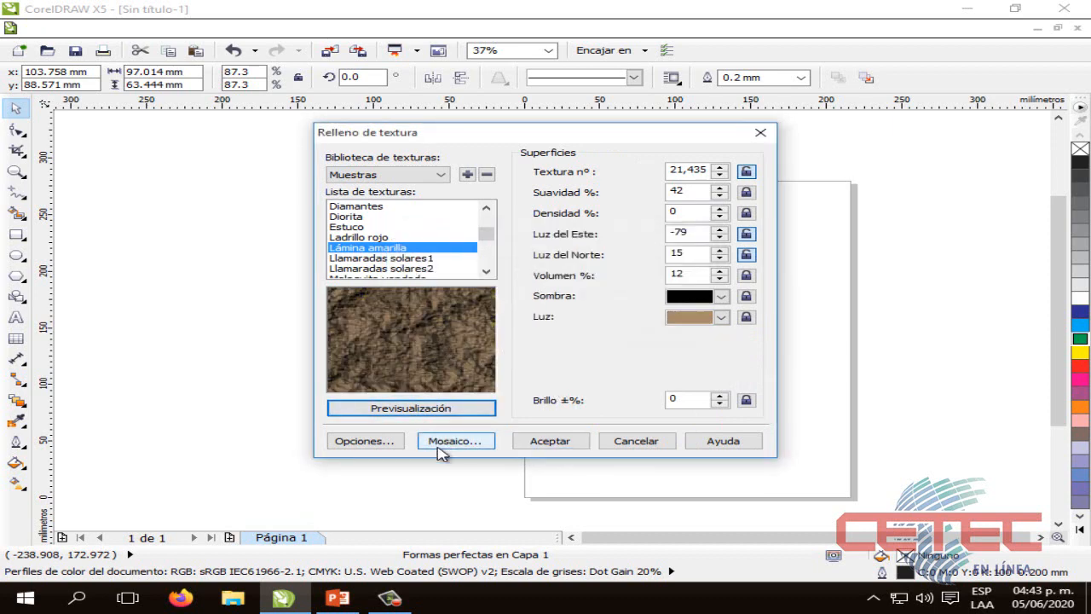
click(549, 446)
click(549, 447)
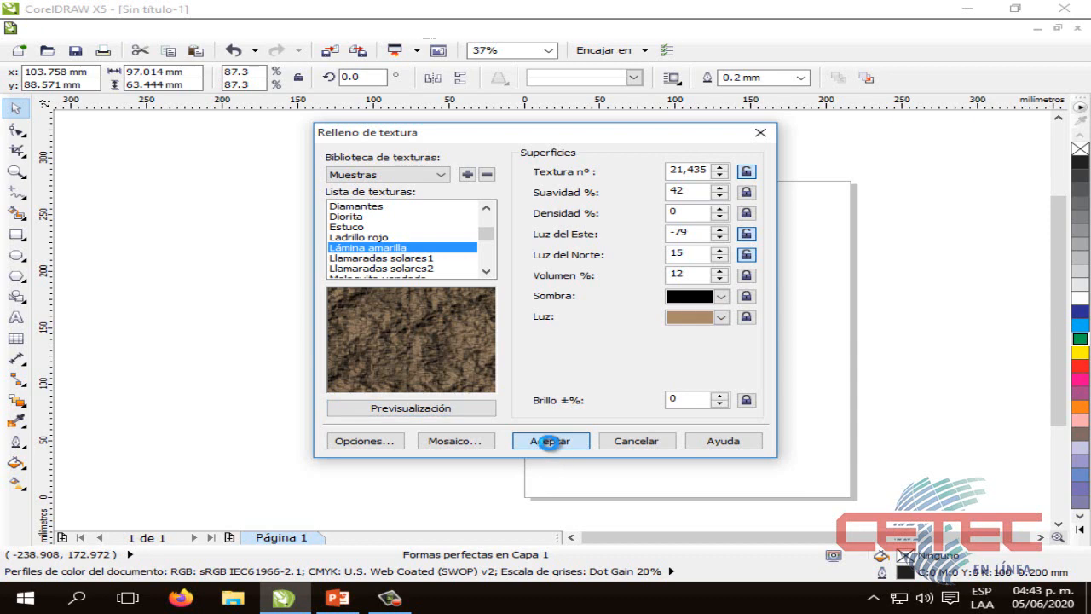
click(833, 429)
Activate the Artistic Media tool (Medios artísticos) and set it to sprayer mode
scroll(737, 355, up, 1)
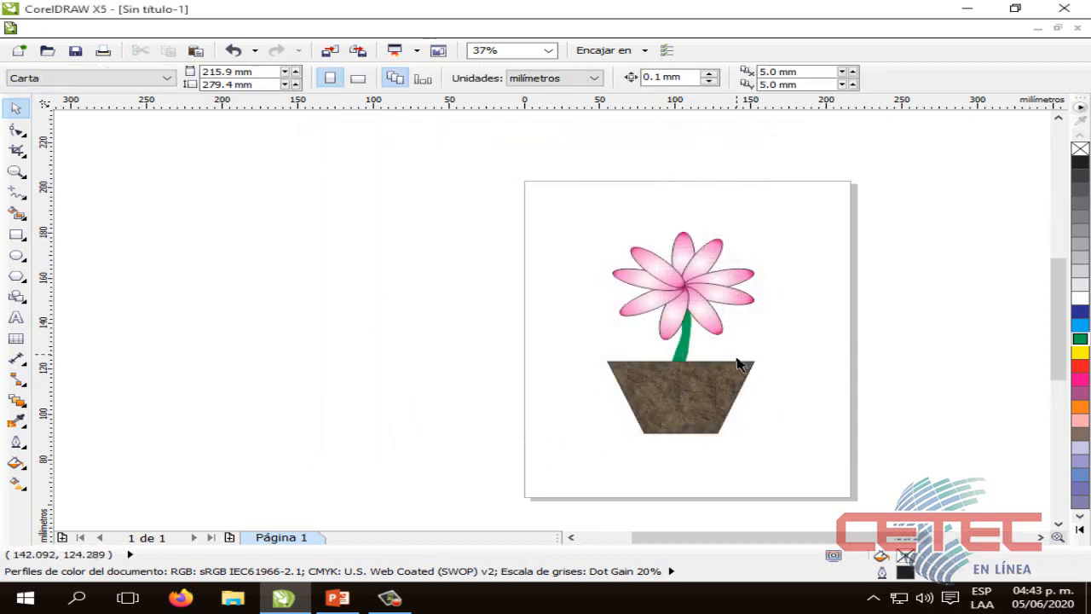
drag(1059, 320, 1061, 331)
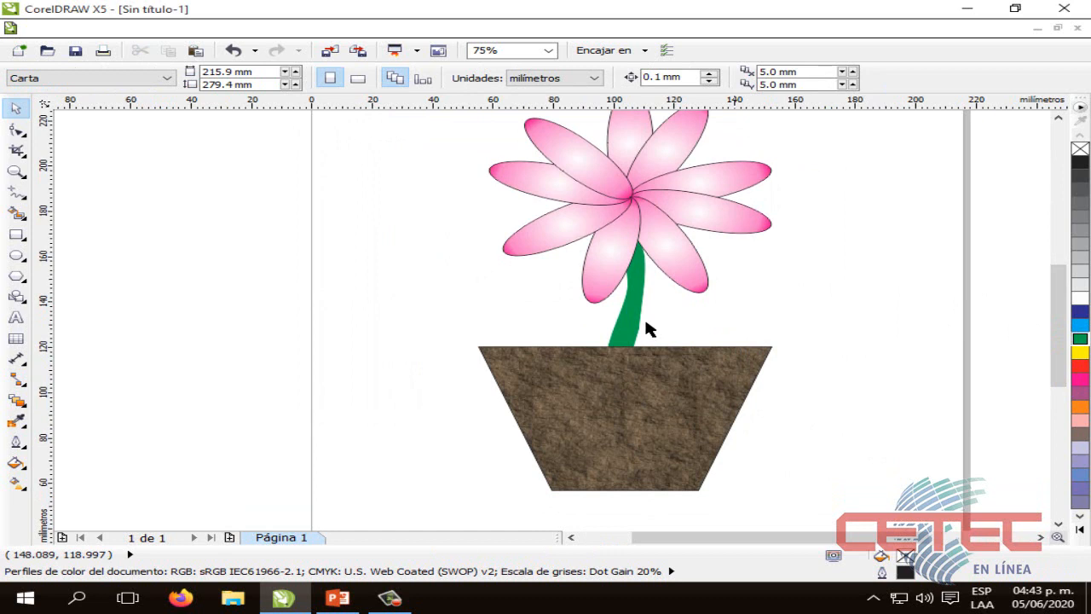
drag(1058, 319, 1057, 314)
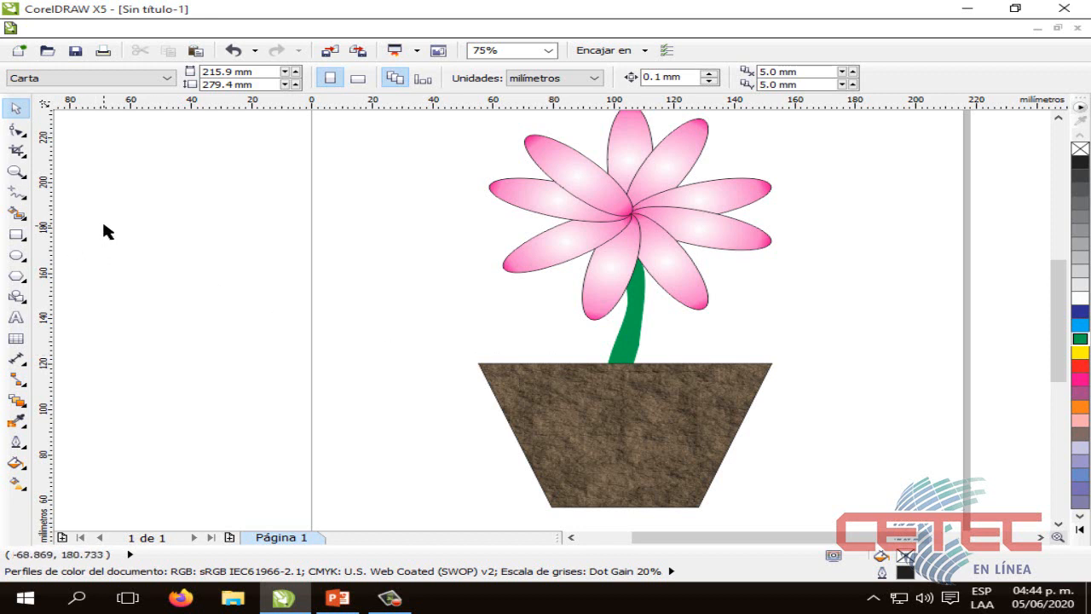
click(25, 218)
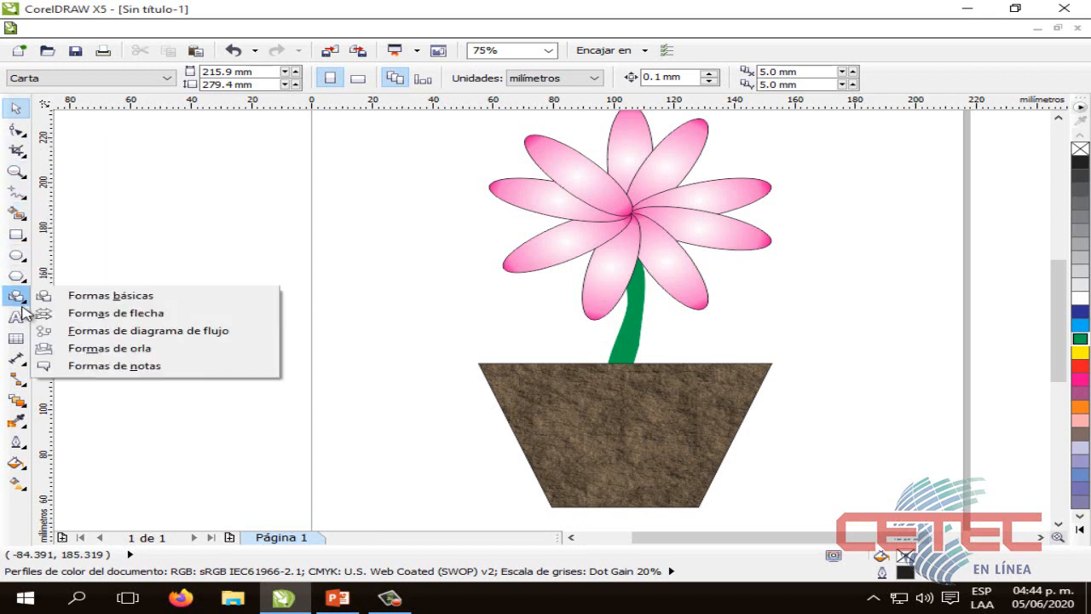
mouse_move(11, 307)
mouse_move(24, 203)
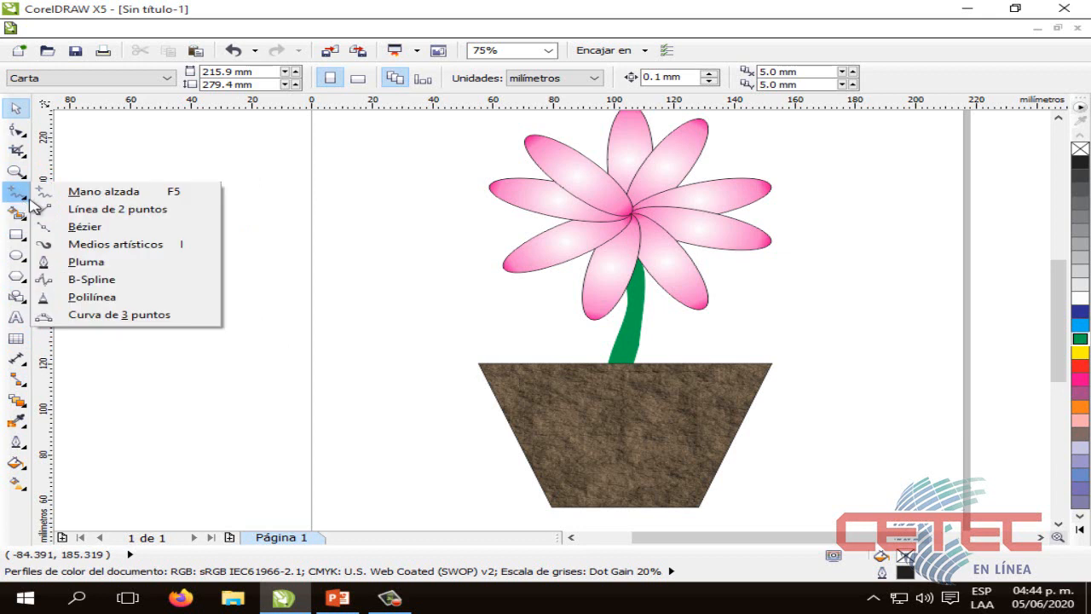
click(127, 245)
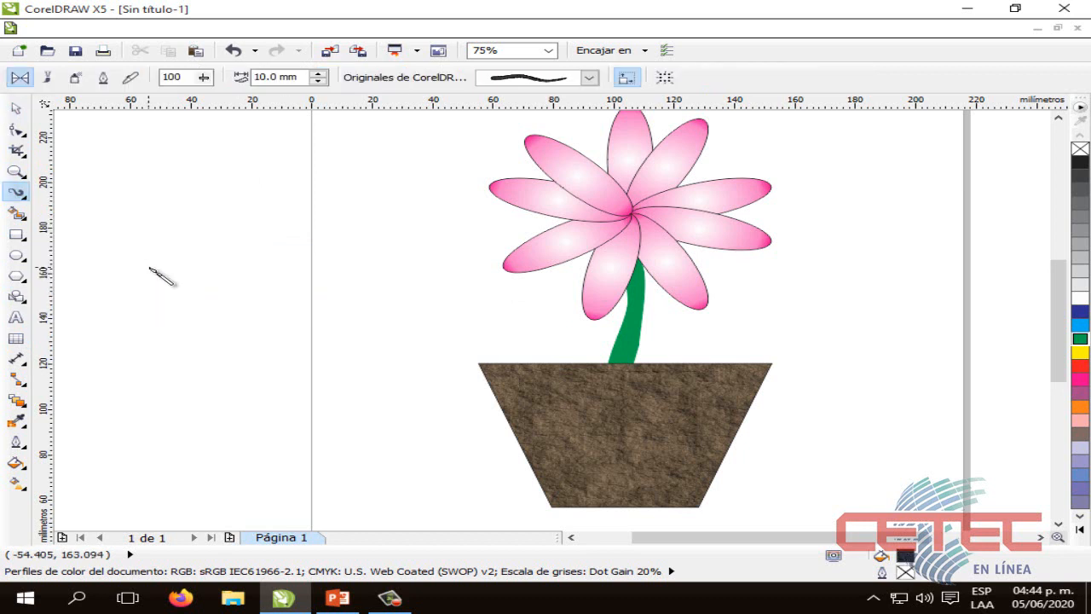
click(74, 80)
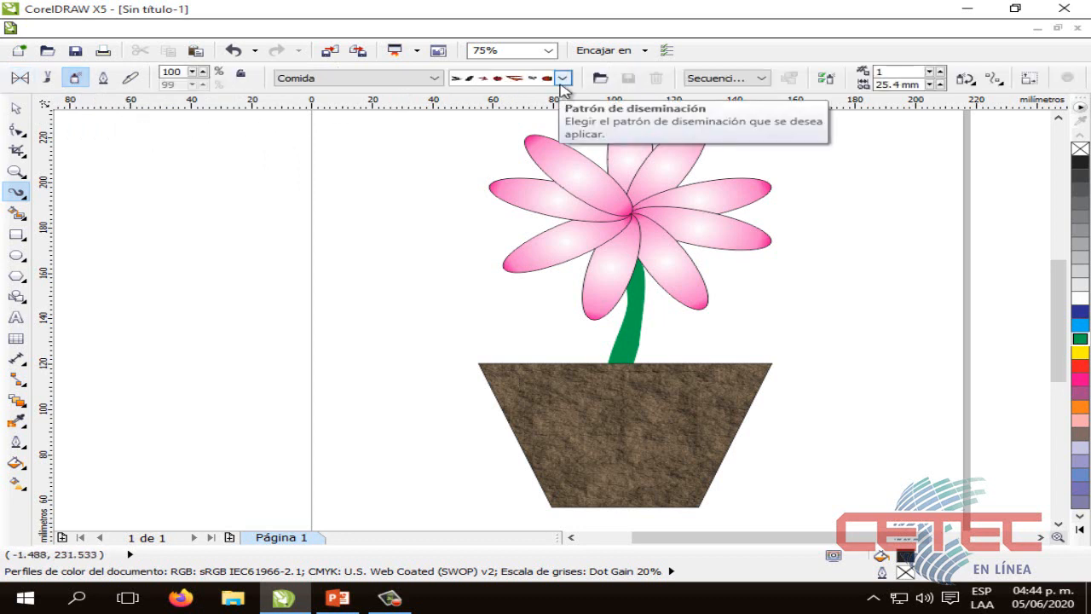
Choose the Plantas category and its grass-tuft spray pattern for the sprayer
click(561, 78)
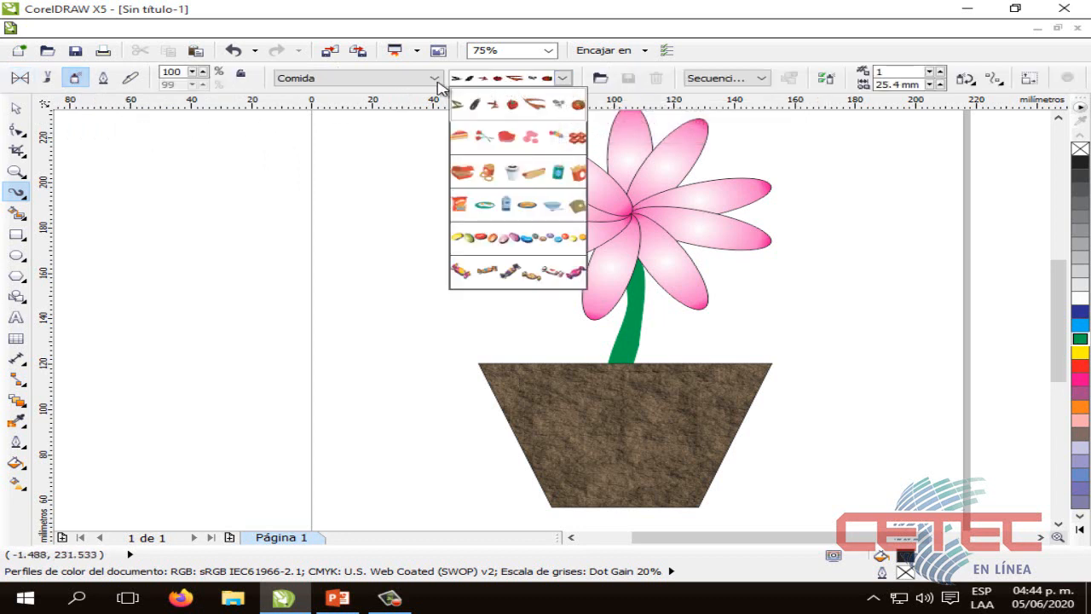
click(430, 83)
click(431, 82)
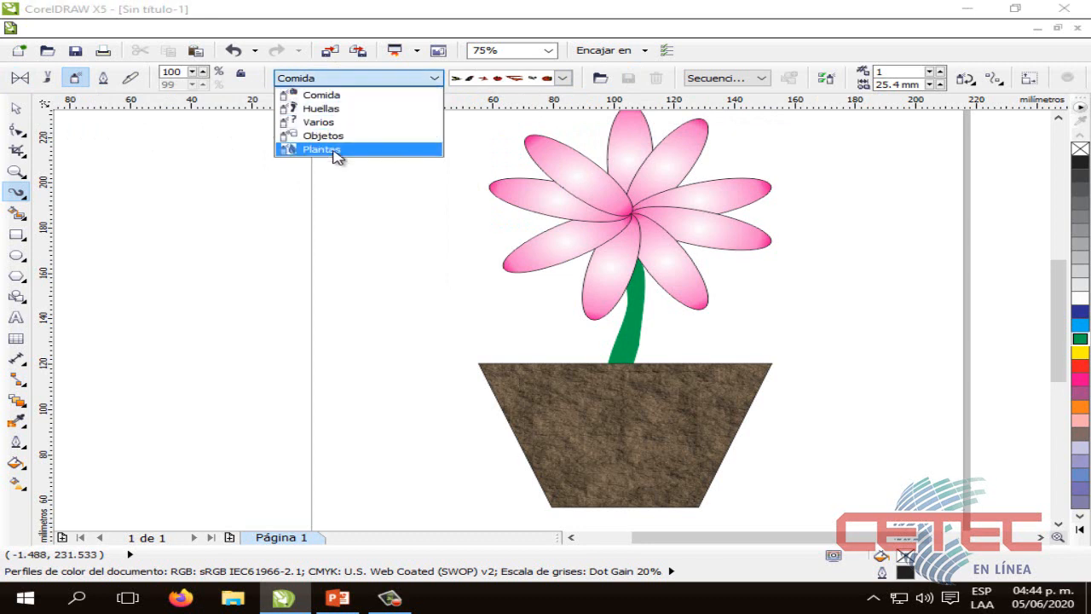
click(333, 151)
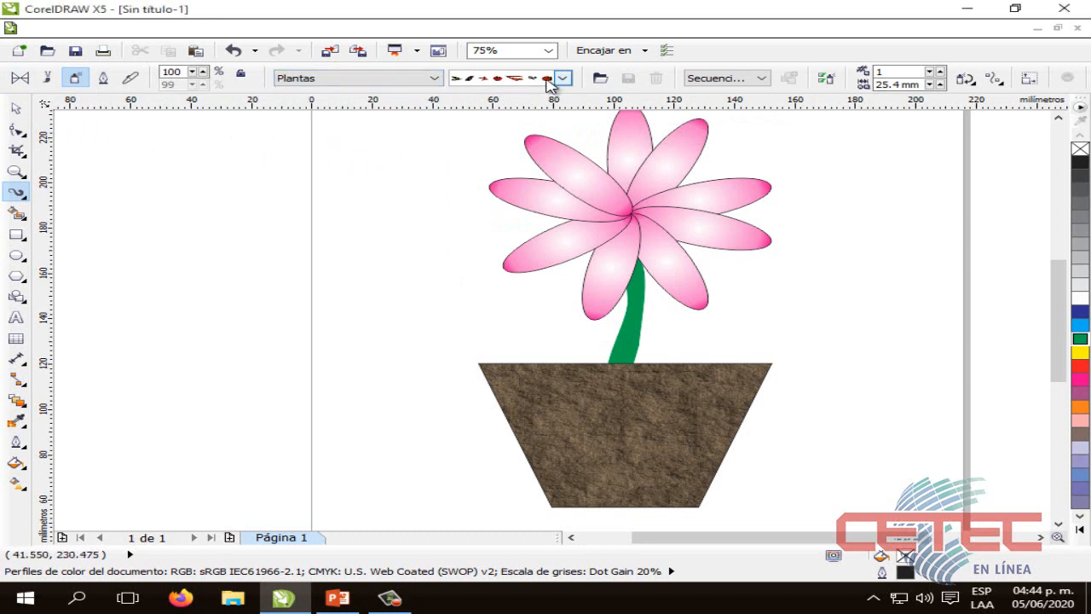
click(563, 78)
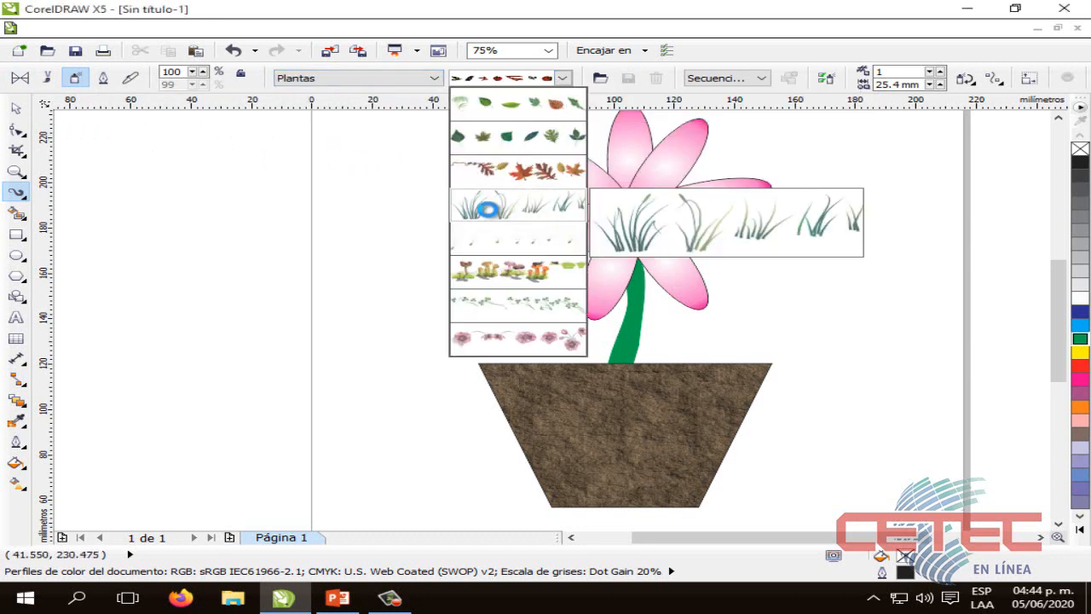
click(488, 214)
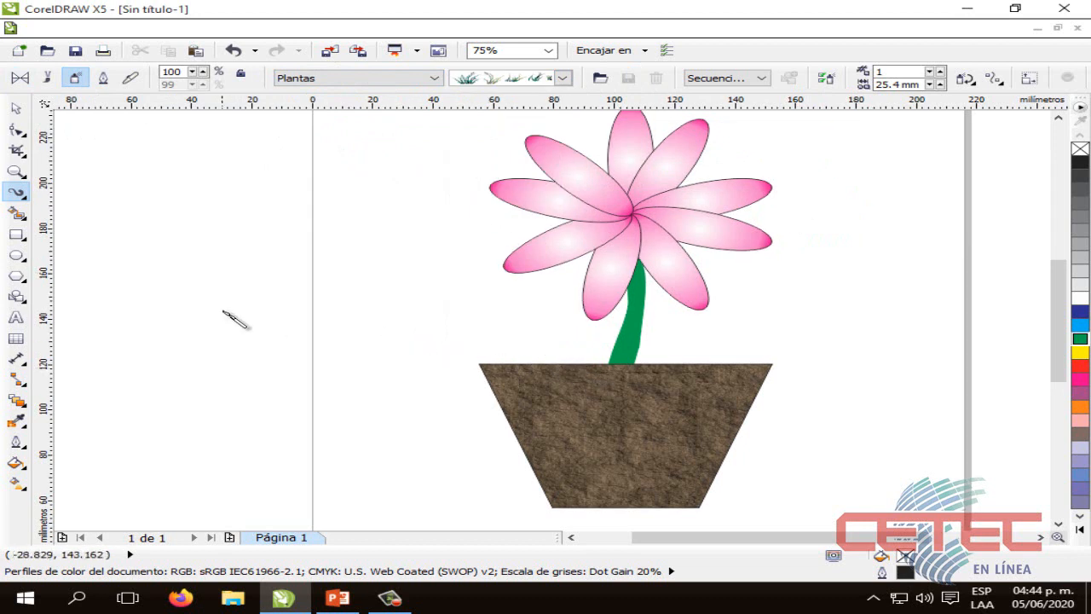
Spray a grass clump in the empty area beside the flower and bring it next to the flowerpot
drag(152, 313, 405, 317)
click(19, 113)
drag(306, 330, 378, 352)
drag(511, 402, 219, 292)
drag(551, 361, 552, 362)
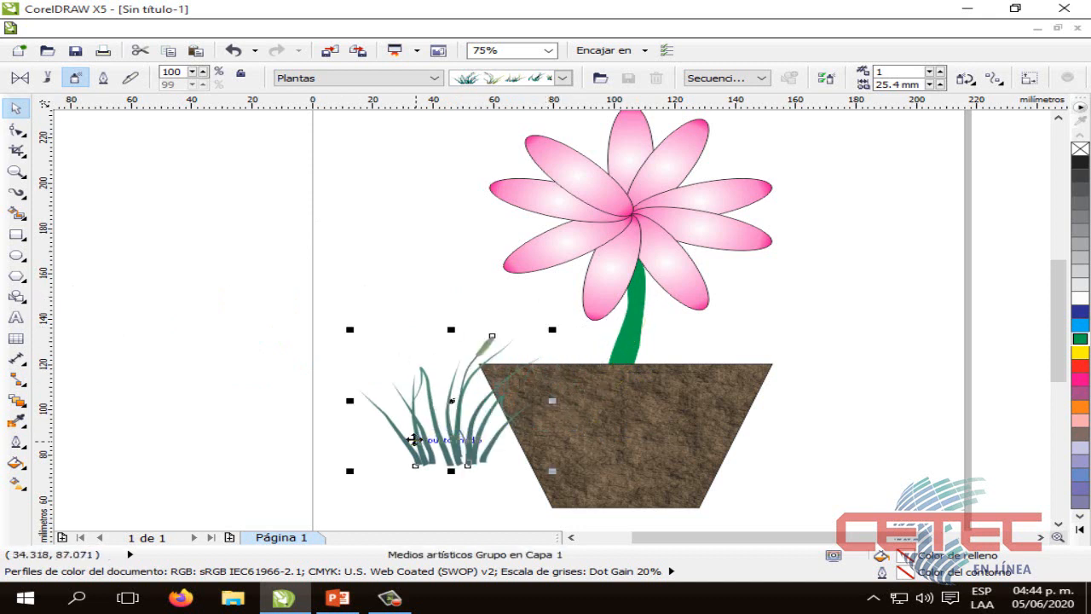
Try the grass clump at the flowerpot's upper edge, and pull it back out to the empty area beside the flower
drag(415, 440, 522, 365)
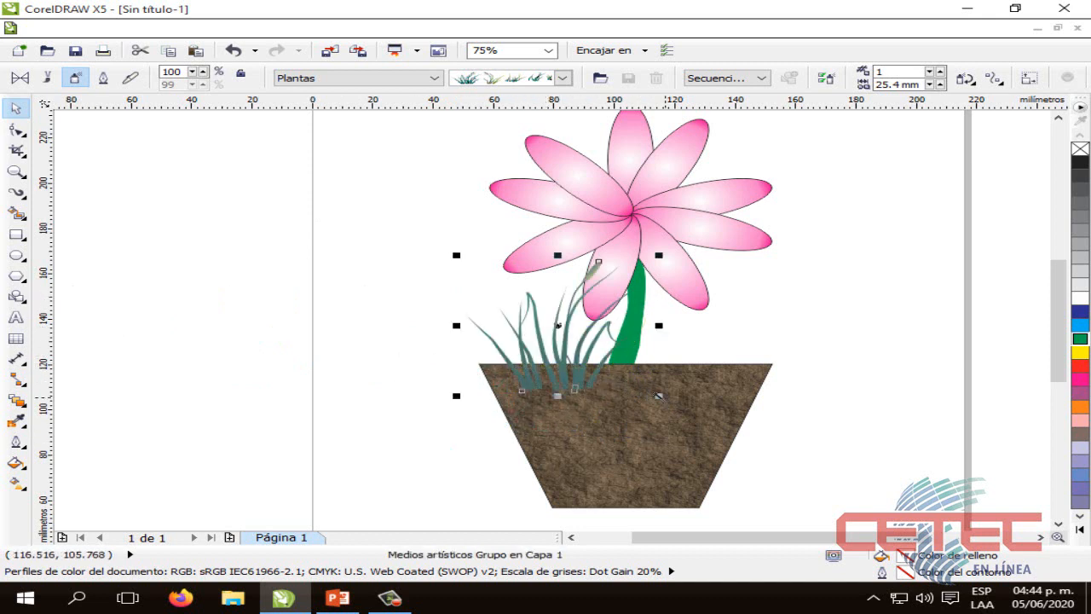
drag(651, 393, 607, 363)
drag(508, 314, 542, 362)
drag(641, 415, 507, 341)
drag(448, 299, 350, 315)
drag(487, 402, 397, 345)
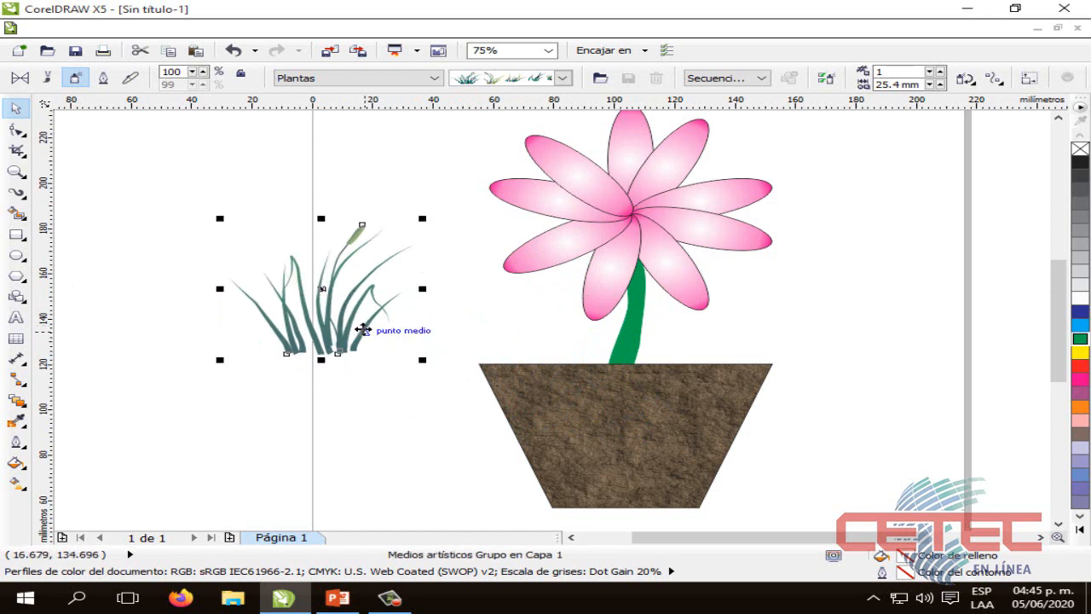
click(424, 227)
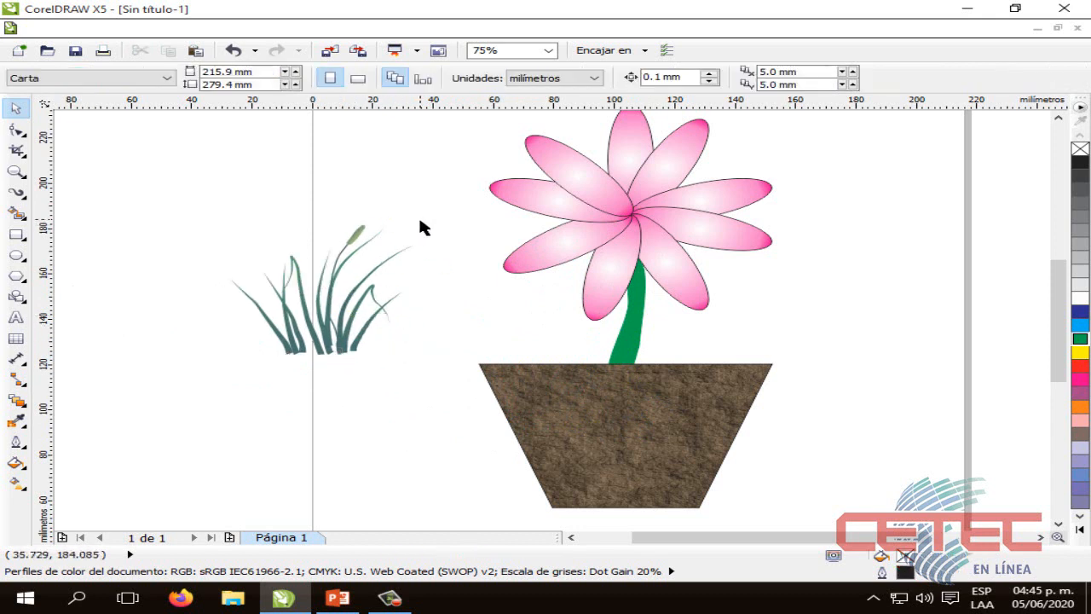
Place the grass clump over the left part of the flowerpot's upper edge, with its roots overlapping the soil
drag(326, 318, 560, 358)
click(284, 381)
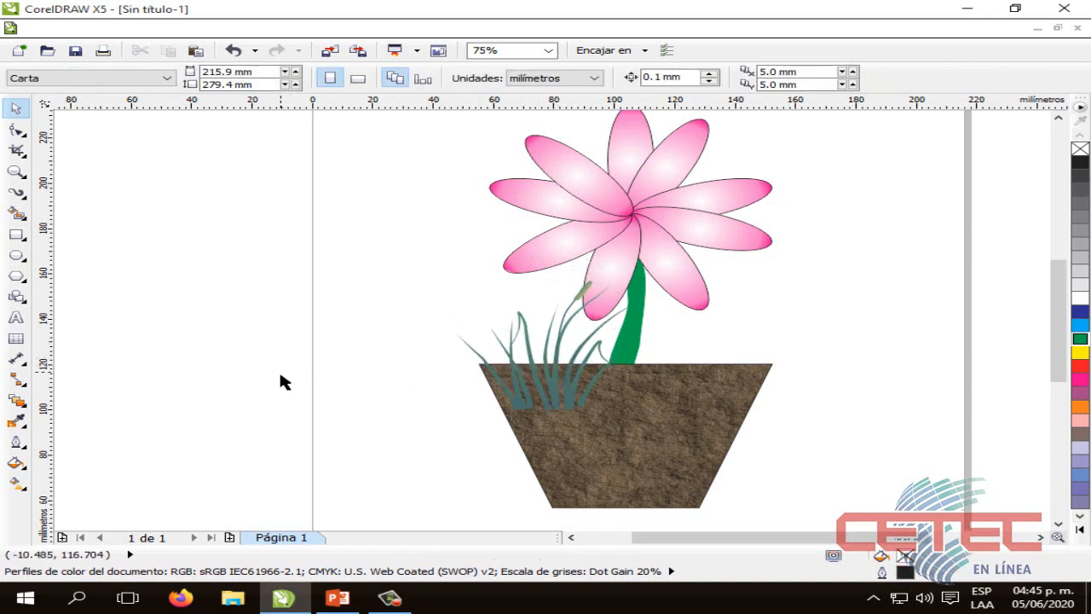
click(548, 368)
mouse_move(544, 368)
mouse_down()
mouse_move(514, 366)
mouse_move(544, 359)
mouse_move(534, 363)
mouse_up()
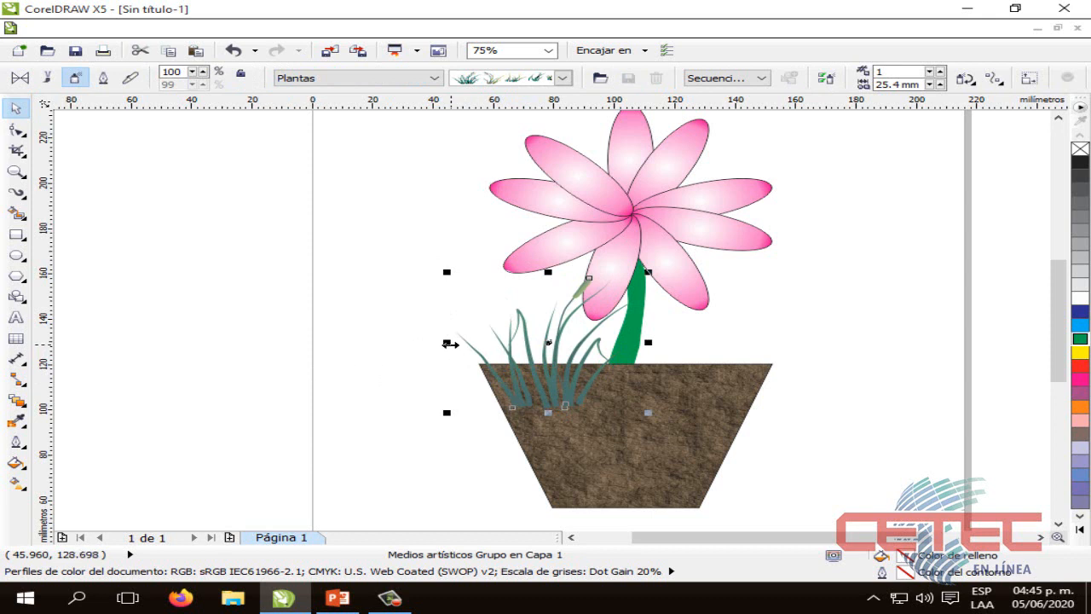
Copy the grass clump to the middle and right of the flowerpot so three clumps span its upper edge
drag(446, 342, 692, 343)
drag(758, 343, 757, 337)
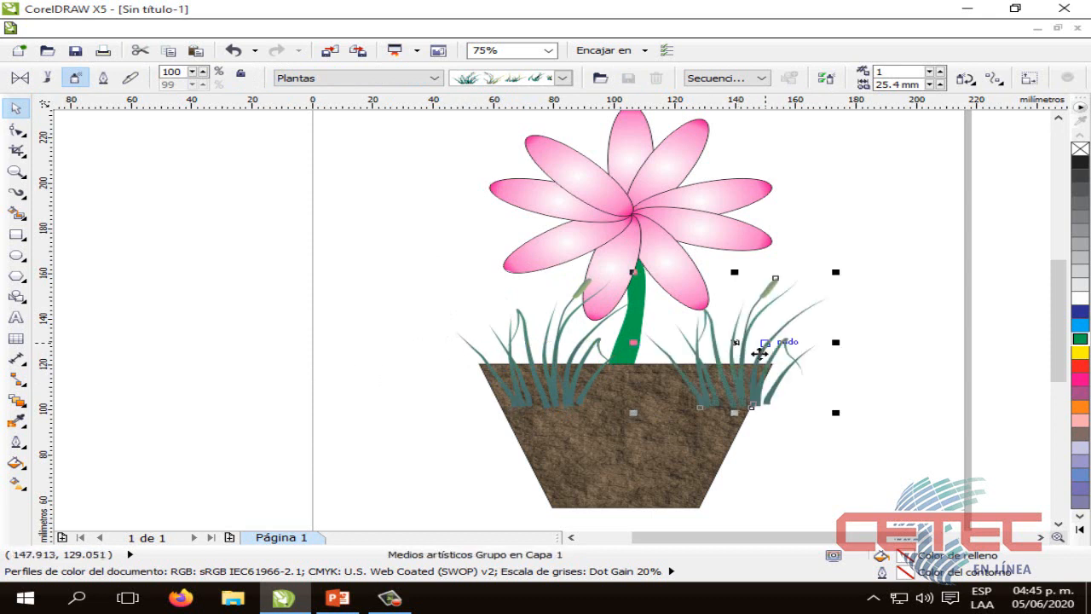
drag(638, 371, 659, 372)
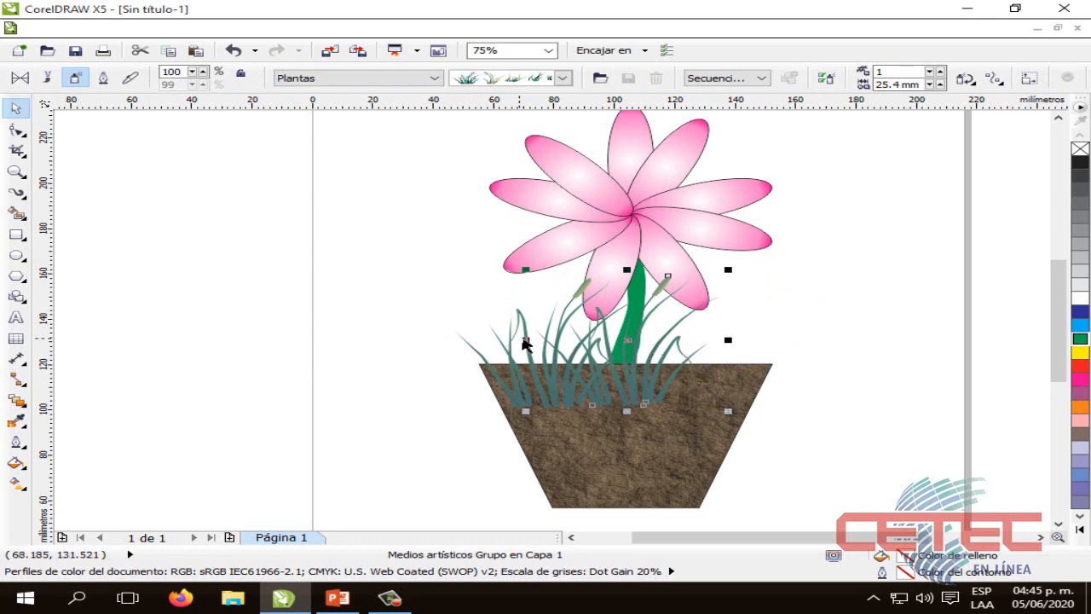
drag(525, 339, 706, 368)
key(ctrl+z)
Send the left grass clump to the back, behind the flowerpot
click(678, 420)
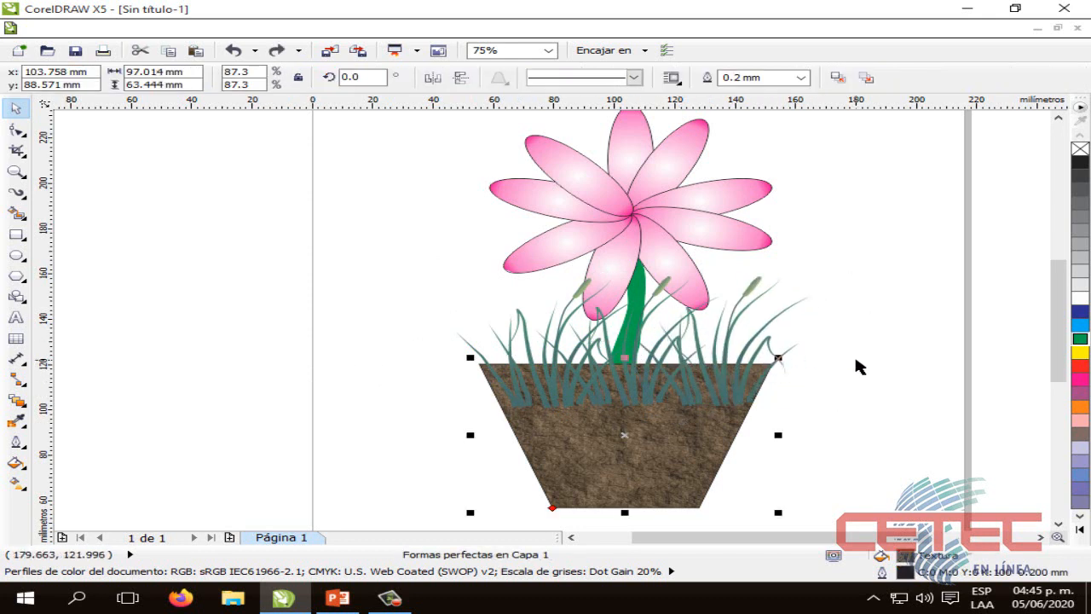
click(856, 359)
click(615, 460)
click(526, 333)
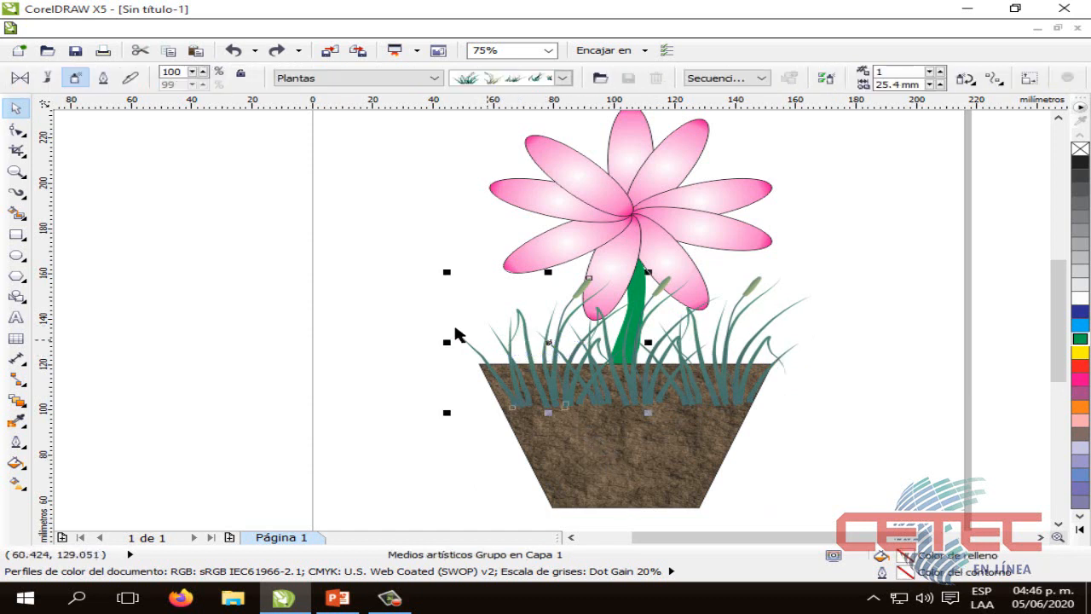
key(ctrl+shift+z)
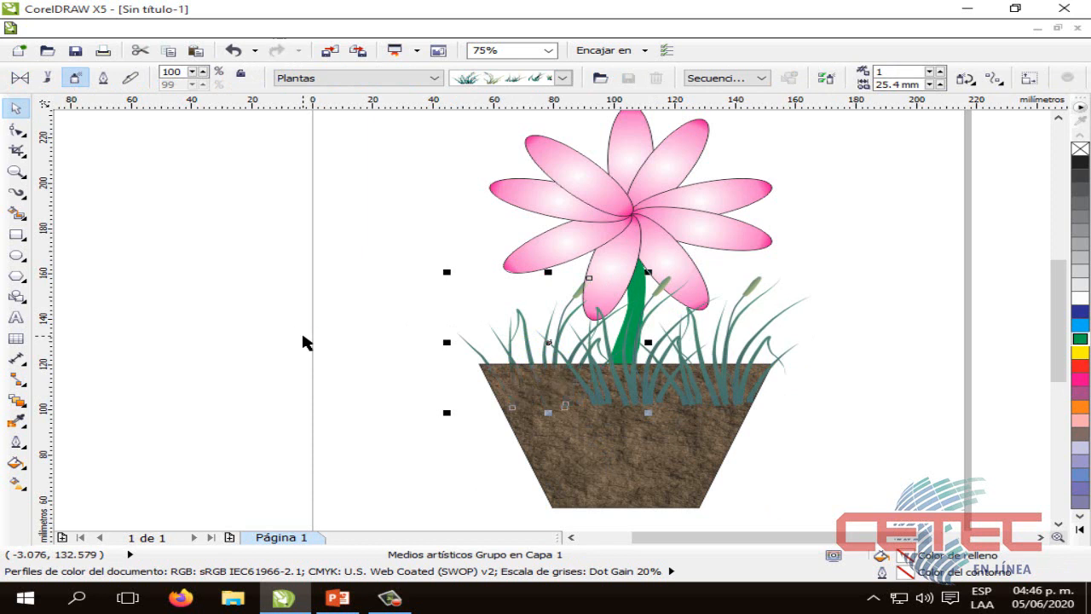
Send the middle and right grass clumps to the back, behind the stem and flowerpot
click(634, 383)
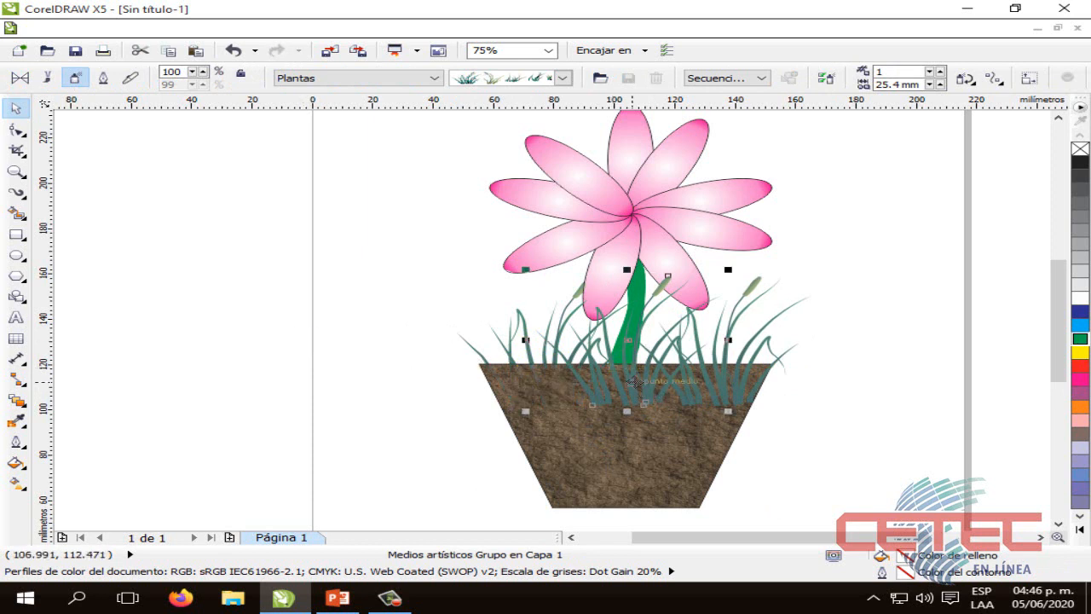
drag(634, 382, 725, 392)
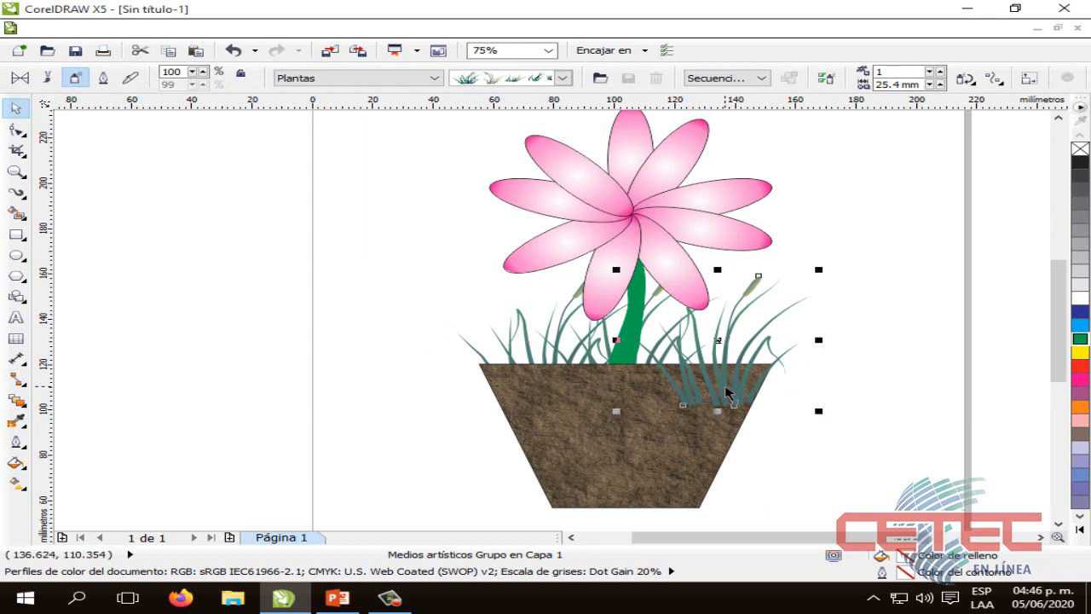
key(shift+Page_Down)
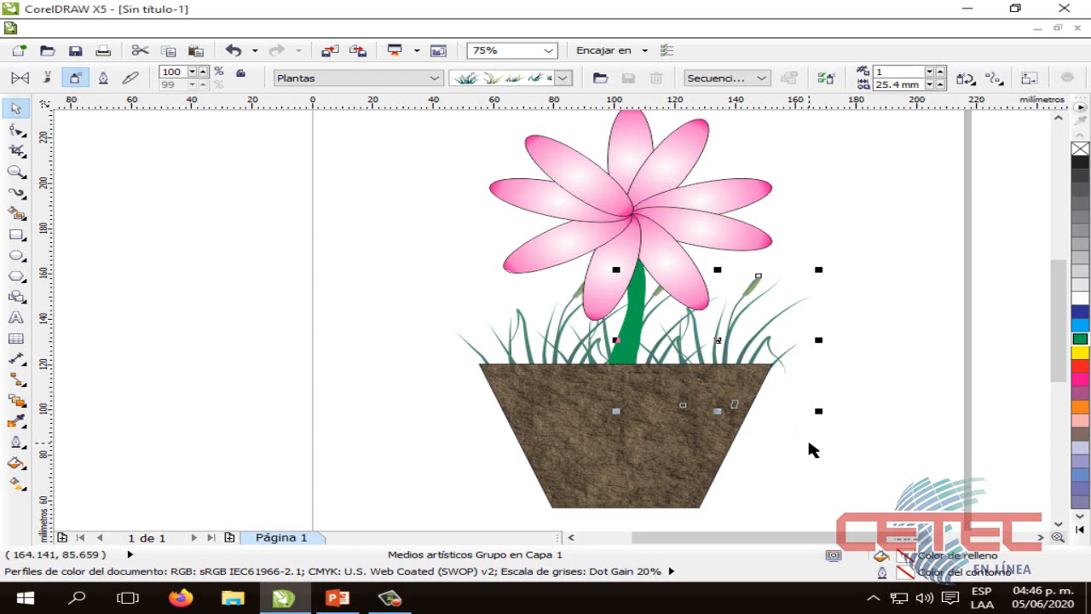
click(812, 450)
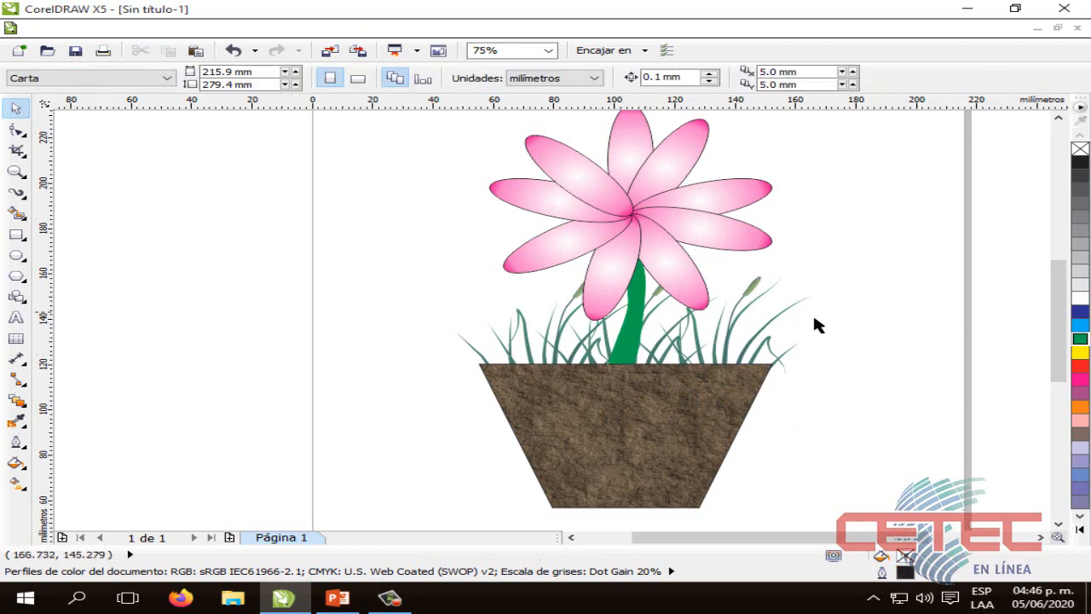
scroll(812, 312, down, 2)
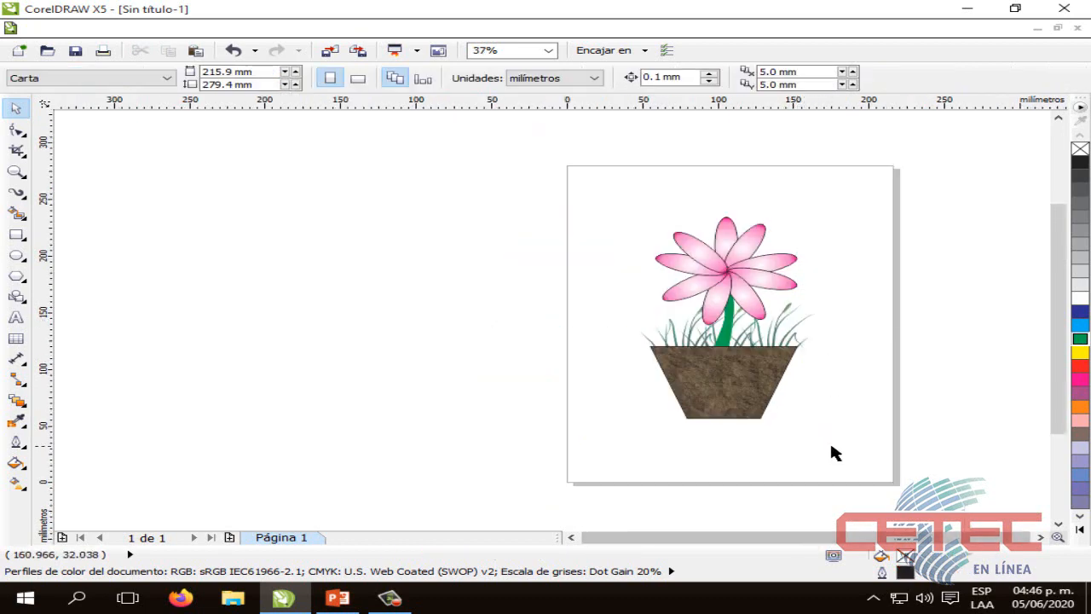
scroll(854, 430, up, 2)
drag(1064, 371, 1064, 337)
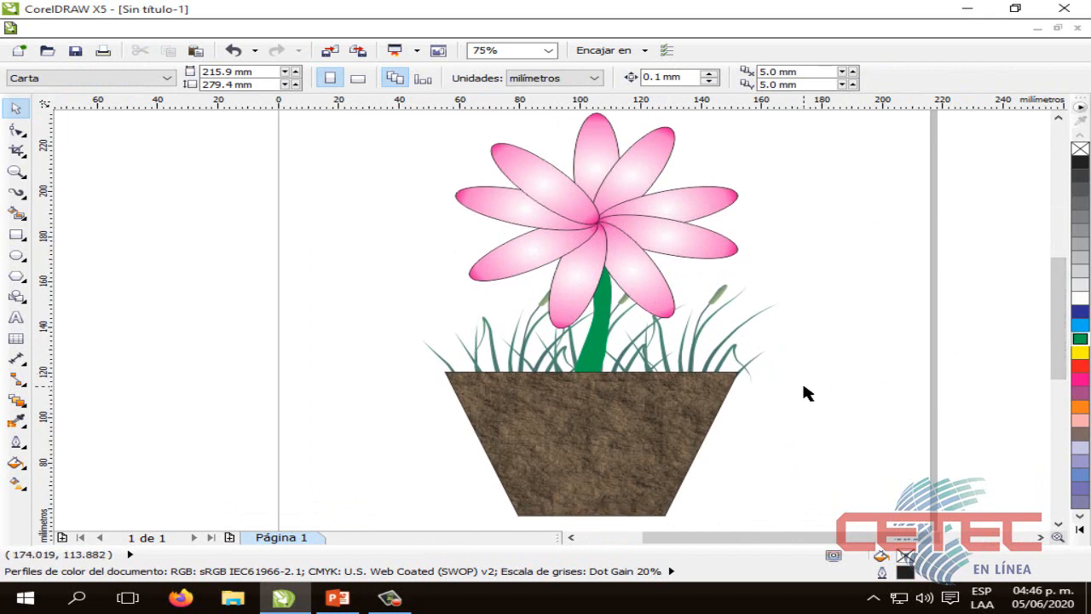
scroll(804, 386, down, 2)
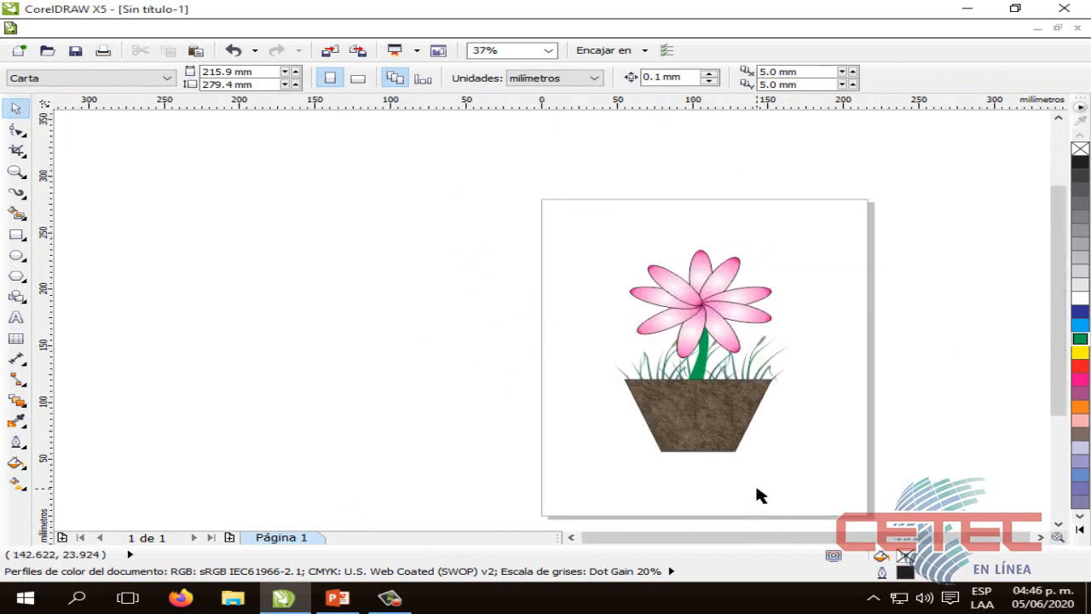
scroll(801, 470, up, 2)
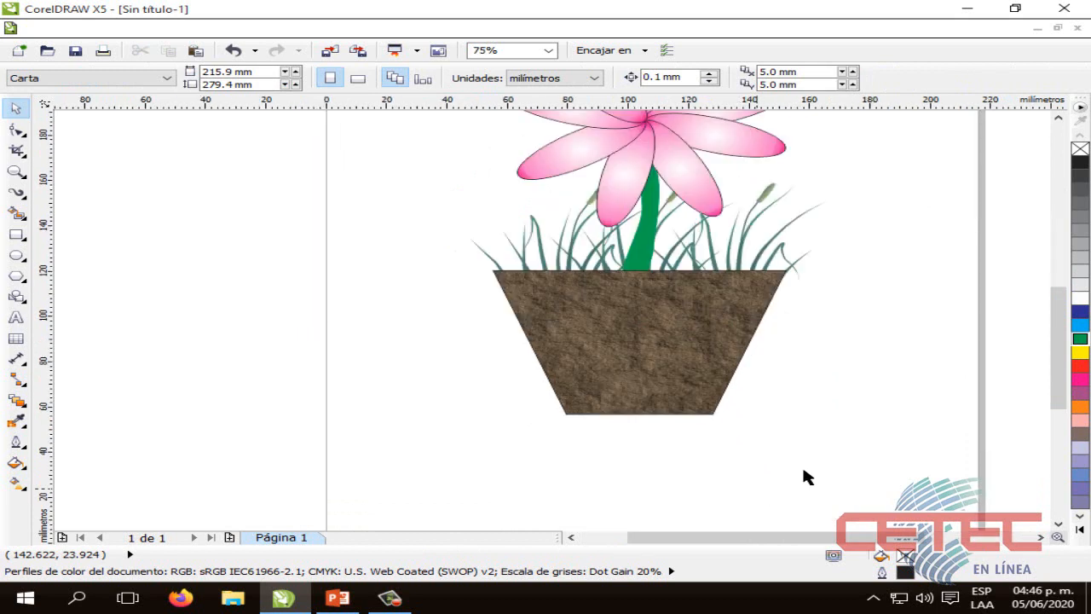
drag(1056, 367, 1061, 341)
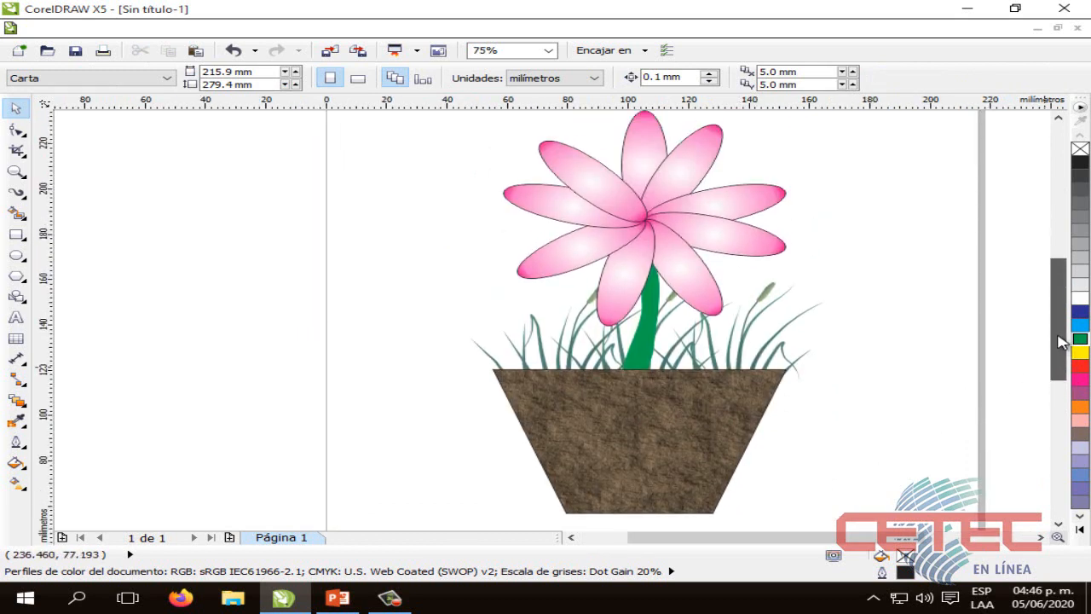